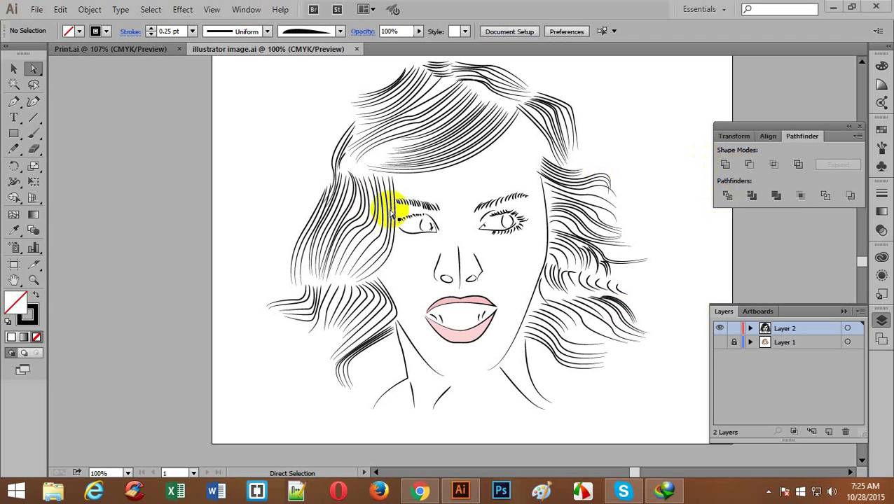
- Examine the finished line-art portrait up close, from the hair strands to the eyes, nose, lips and neck
{"action": "key", "text": "ctrl+space"}
{"action": "left_click", "coordinate": [447, 141]}
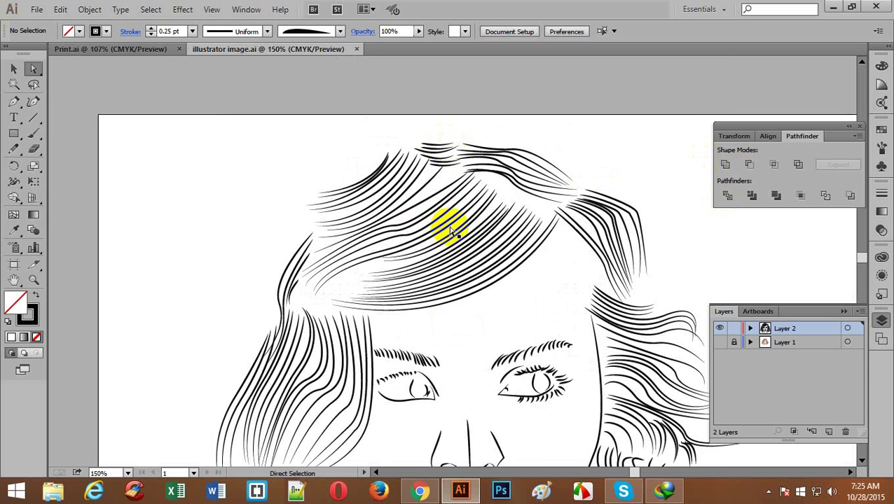
{"action": "scroll", "coordinate": [452, 222], "scroll_direction": "down", "scroll_amount": 3}
{"action": "scroll", "coordinate": [454, 224], "scroll_direction": "down", "scroll_amount": 3}
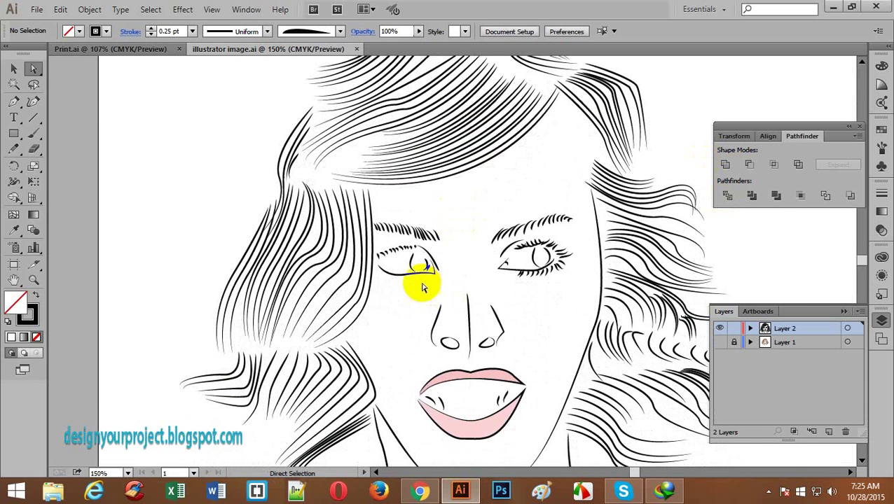
{"action": "key", "text": "ctrl+space"}
{"action": "left_click", "coordinate": [412, 247]}
{"action": "left_click", "coordinate": [490, 309], "text": "ctrl"}
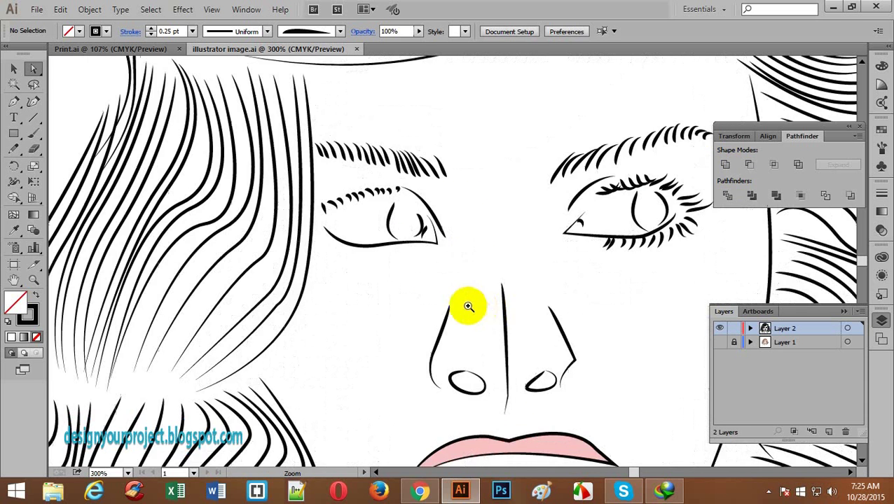
{"action": "left_click", "coordinate": [456, 253], "text": "ctrl+alt"}
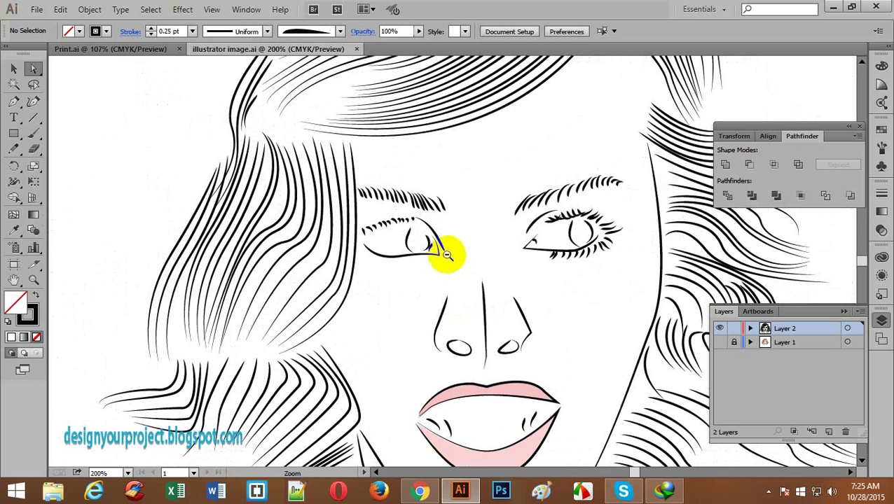
{"action": "left_click", "coordinate": [422, 205], "text": "ctrl"}
{"action": "left_click", "coordinate": [479, 241], "text": "ctrl+alt"}
{"action": "left_click", "coordinate": [479, 241], "text": "ctrl+alt"}
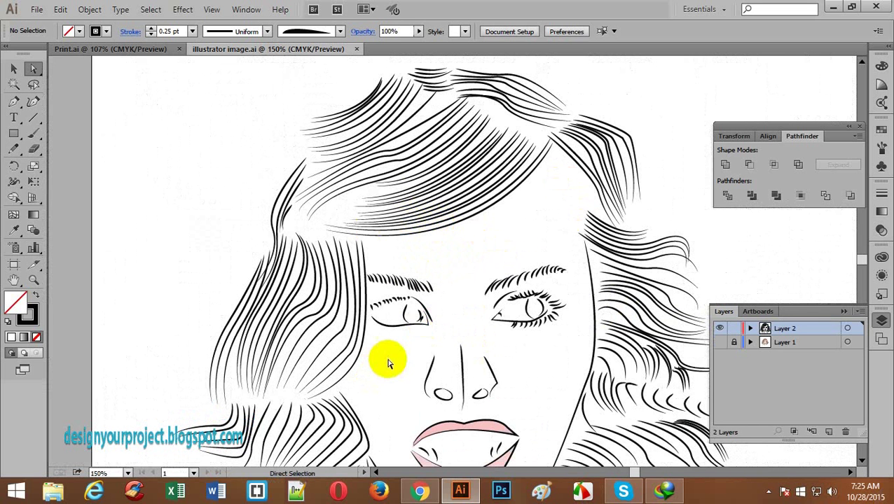
{"action": "scroll", "coordinate": [389, 357], "scroll_direction": "down", "scroll_amount": 5}
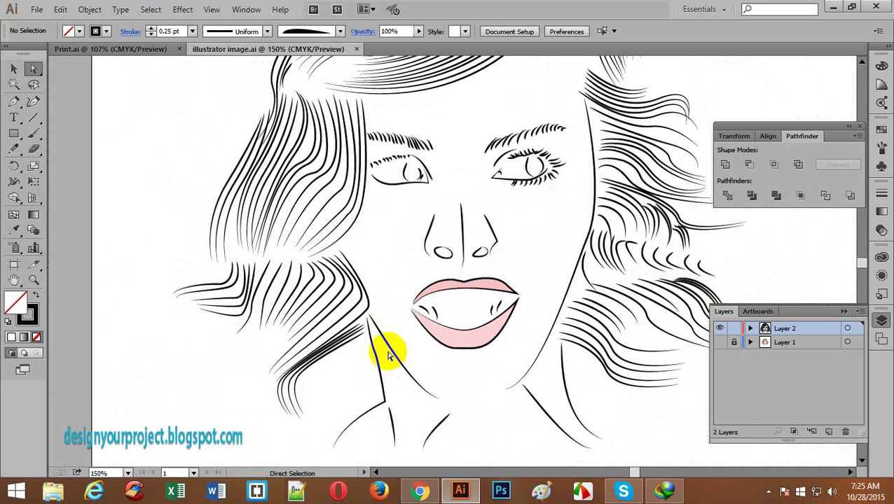
- Show the photo on Layer 1 beneath the line art and compare the traced hair strokes with it
{"action": "left_click", "coordinate": [720, 343]}
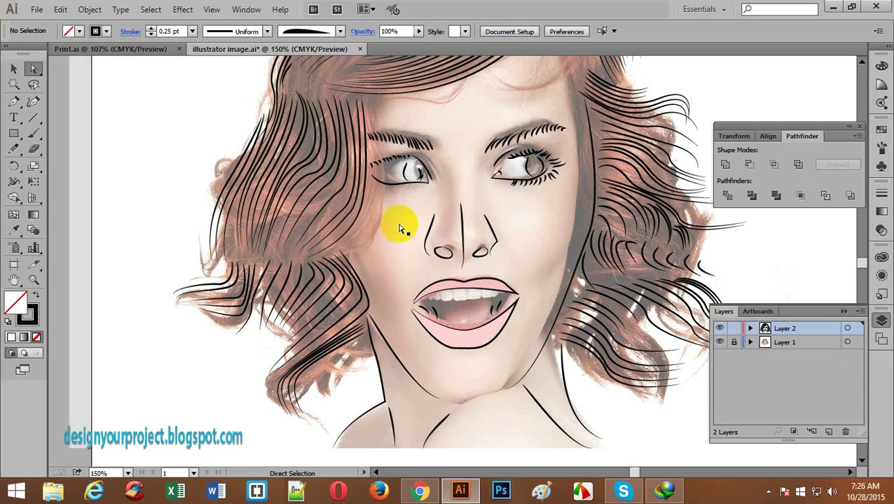
{"action": "left_click", "coordinate": [423, 105]}
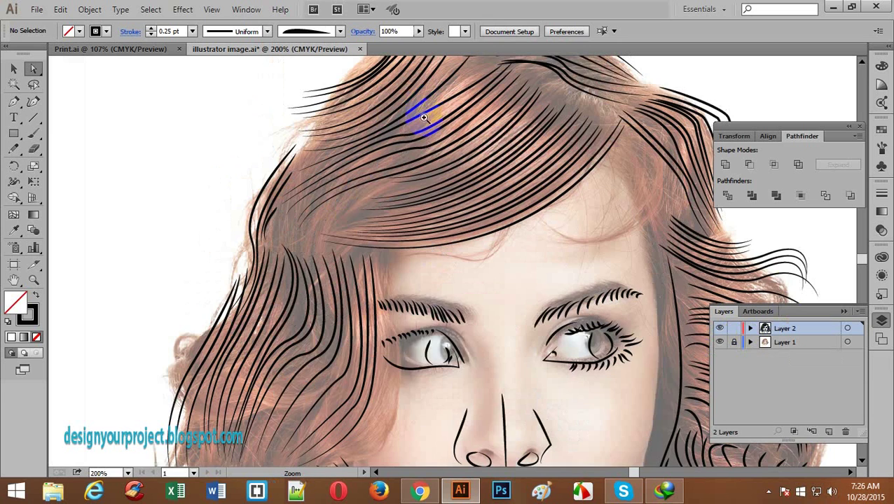
{"action": "left_click", "coordinate": [523, 266]}
{"action": "left_click", "coordinate": [426, 219], "text": "ctrl+alt"}
{"action": "left_click", "coordinate": [432, 223], "text": "ctrl+alt"}
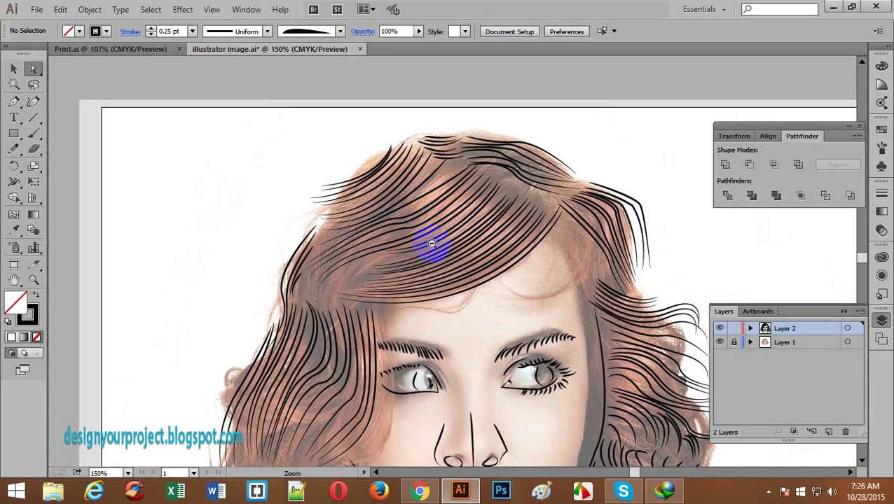
{"action": "scroll", "coordinate": [440, 276], "scroll_direction": "down", "scroll_amount": 7}
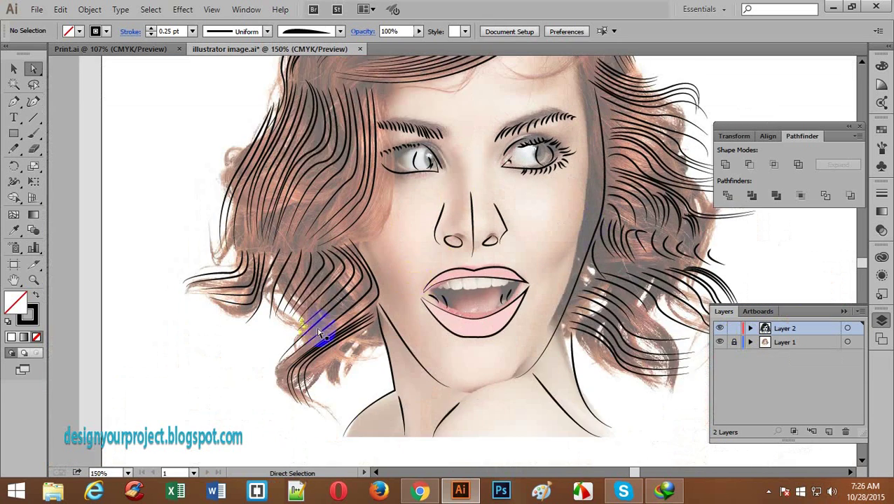
- Examine how the traced eyes, nose, lips and face contour follow the photo, and return to the full portrait
{"action": "key", "text": "ctrl+space"}
{"action": "left_click", "coordinate": [478, 232]}
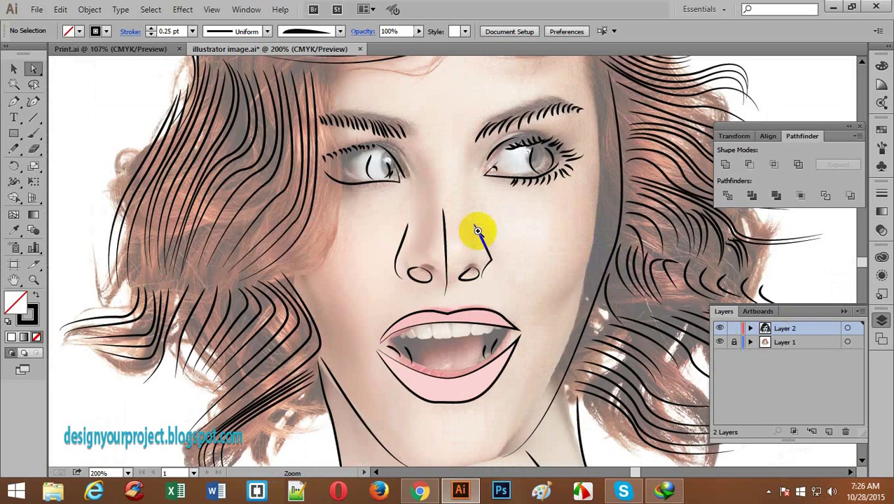
{"action": "left_click", "coordinate": [478, 232]}
{"action": "left_click", "coordinate": [478, 231], "text": "alt"}
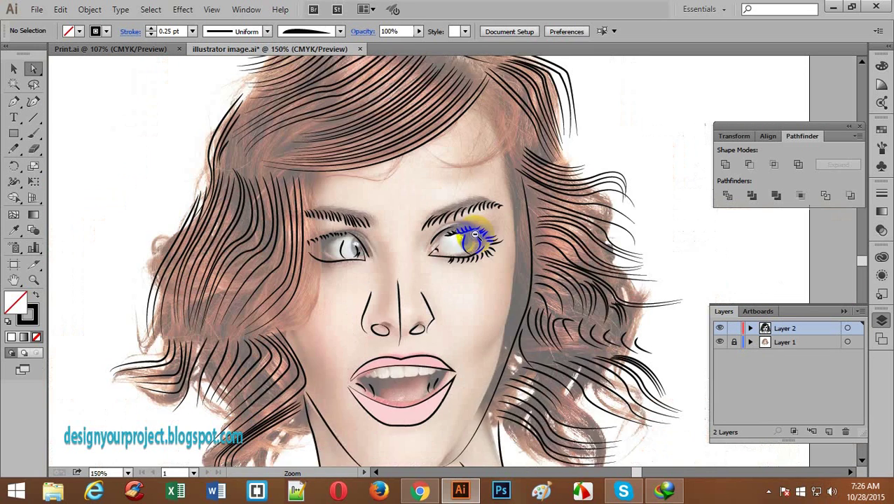
{"action": "scroll", "coordinate": [350, 280], "scroll_direction": "down", "scroll_amount": 3}
{"action": "scroll", "coordinate": [334, 317], "scroll_direction": "up", "scroll_amount": 3}
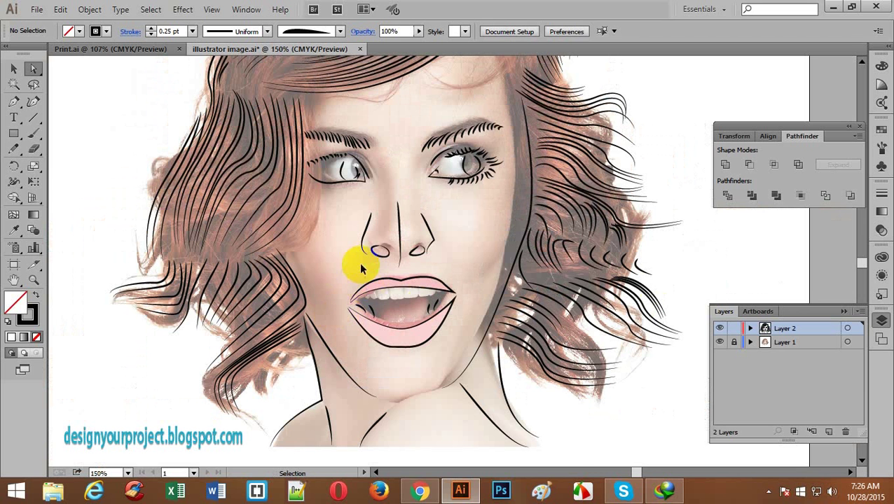
{"action": "key", "text": "ctrl+plus"}
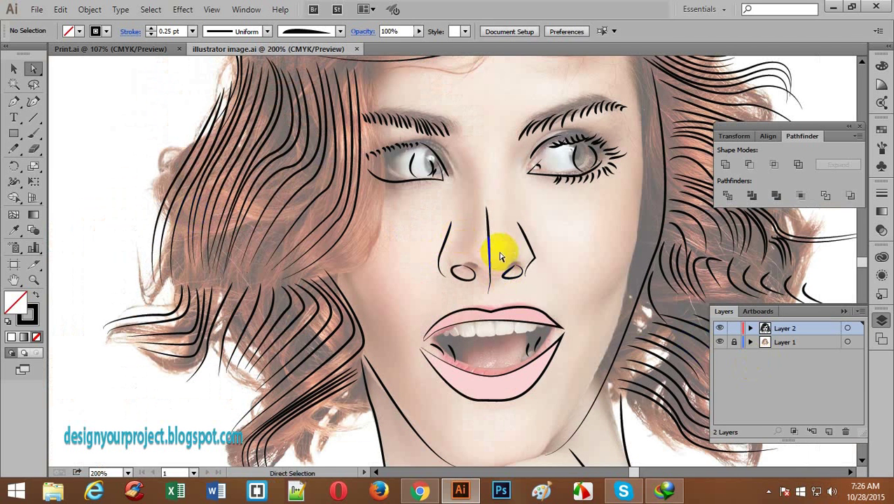
{"action": "left_click", "coordinate": [510, 214], "text": "alt"}
{"action": "left_click", "coordinate": [459, 221], "text": "ctrl+alt"}
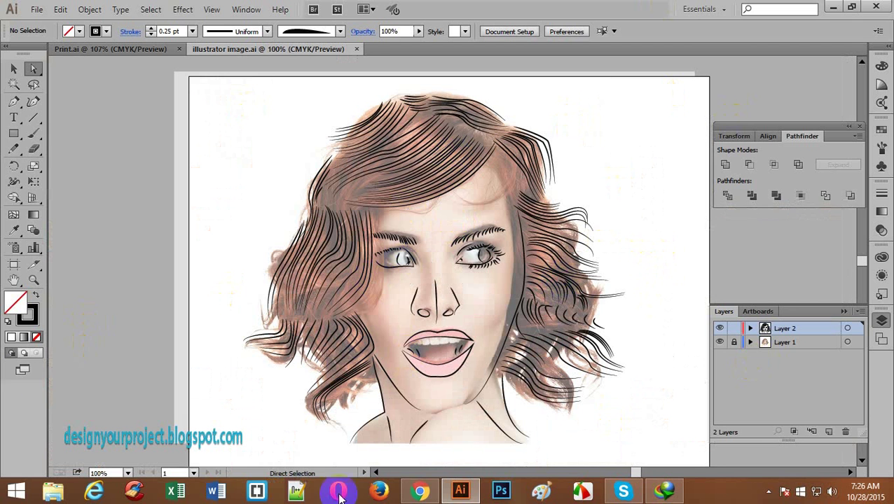
{"action": "left_click", "coordinate": [37, 10]}
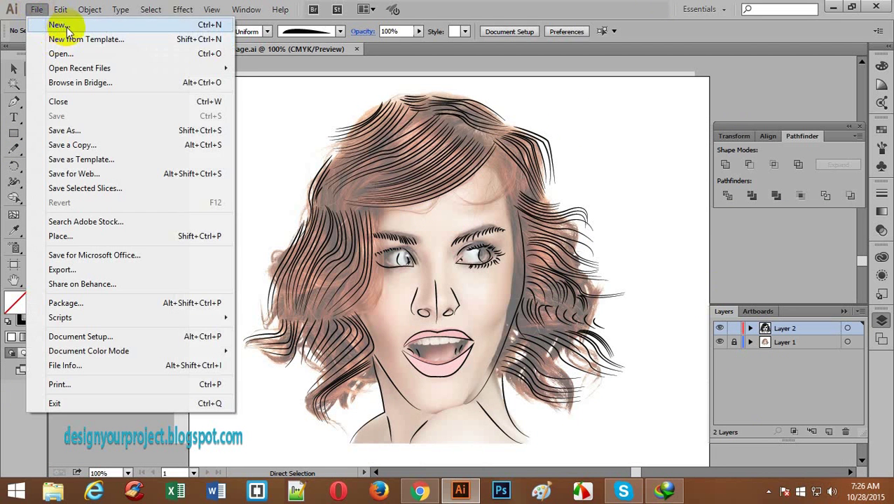
{"action": "left_click", "coordinate": [58, 25]}
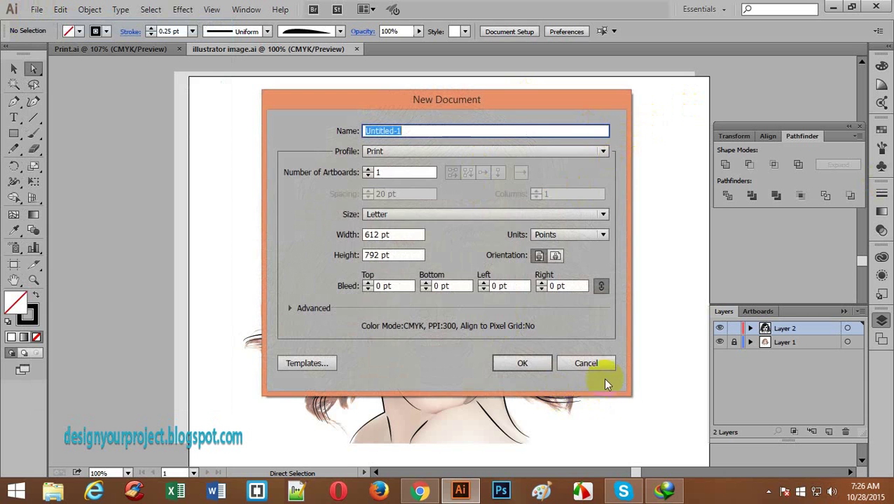
{"action": "left_click", "coordinate": [585, 363]}
- Create a new Letter-size landscape document with units in pixels, 792 px wide and 612 px high
{"action": "left_click", "coordinate": [36, 10]}
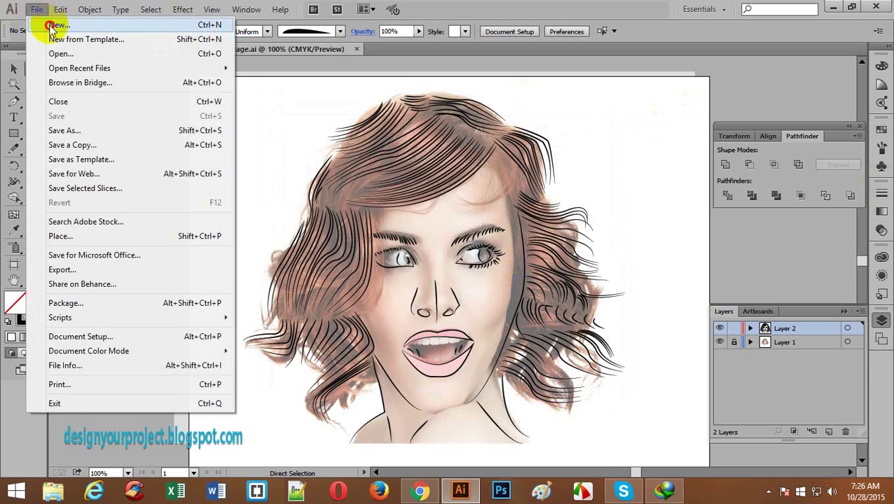
{"action": "left_click", "coordinate": [51, 26]}
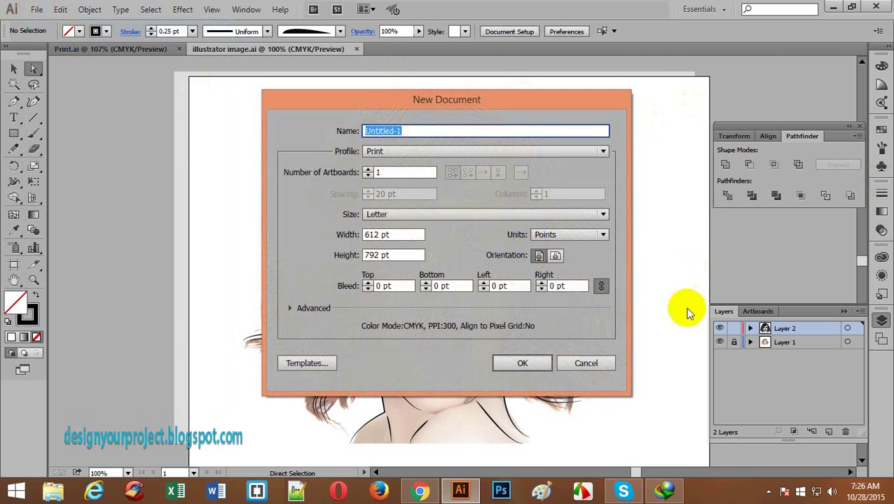
{"action": "left_click", "coordinate": [555, 255]}
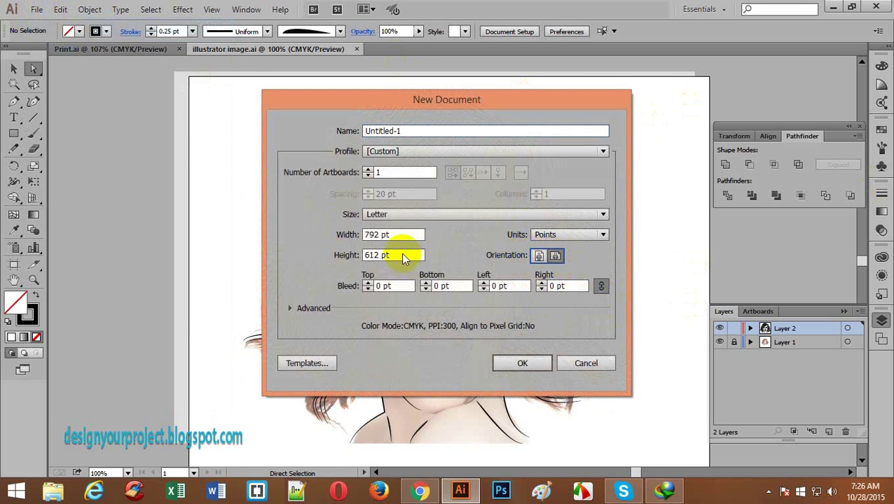
{"action": "left_click", "coordinate": [586, 237]}
{"action": "left_click", "coordinate": [571, 275]}
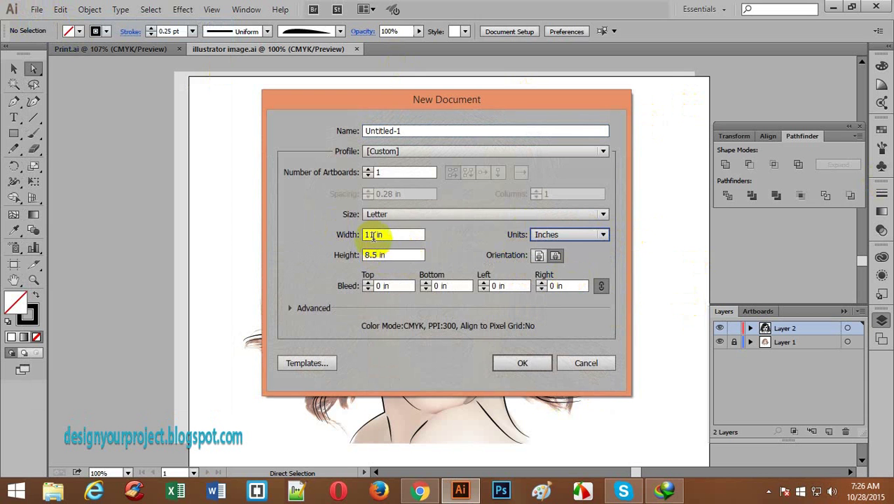
{"action": "left_click", "coordinate": [561, 235]}
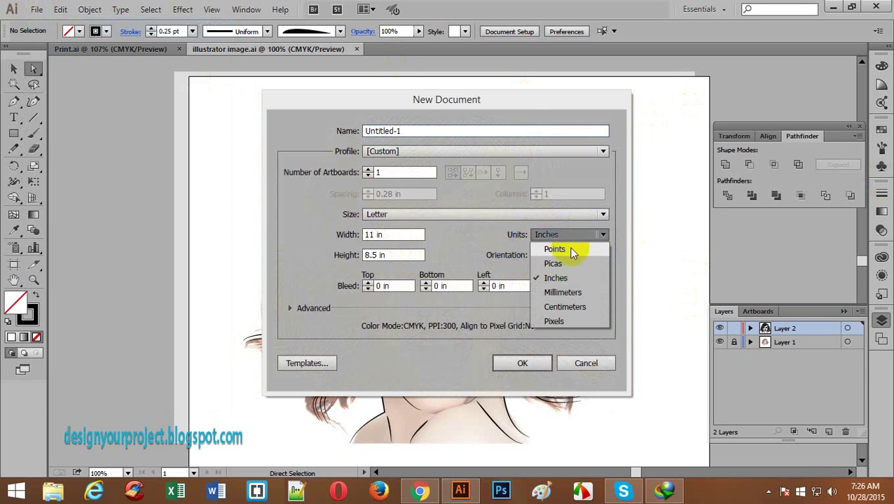
{"action": "left_click", "coordinate": [569, 321]}
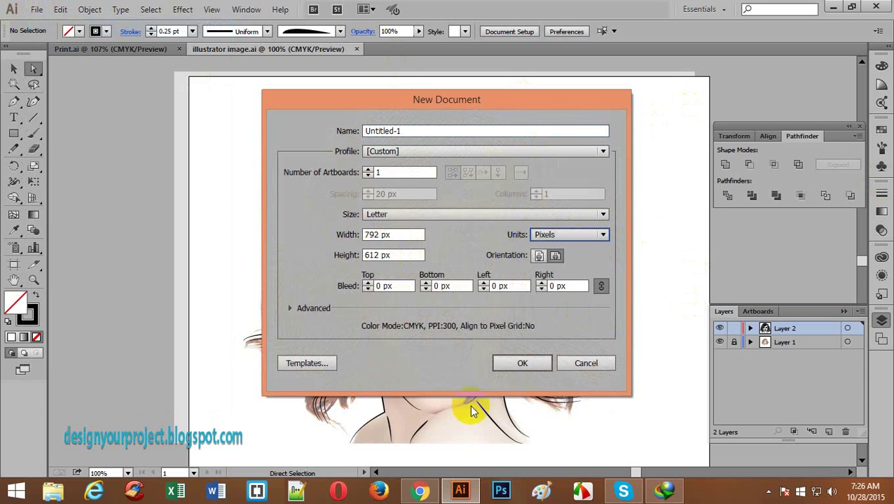
{"action": "left_click", "coordinate": [522, 364]}
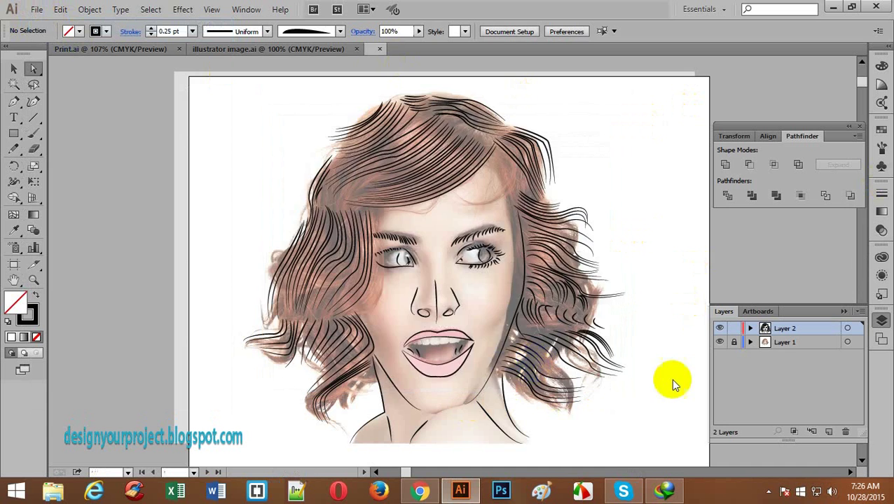
- Open the photo gallery4.jpg from the project image folder on the Desktop
{"action": "left_click", "coordinate": [36, 9]}
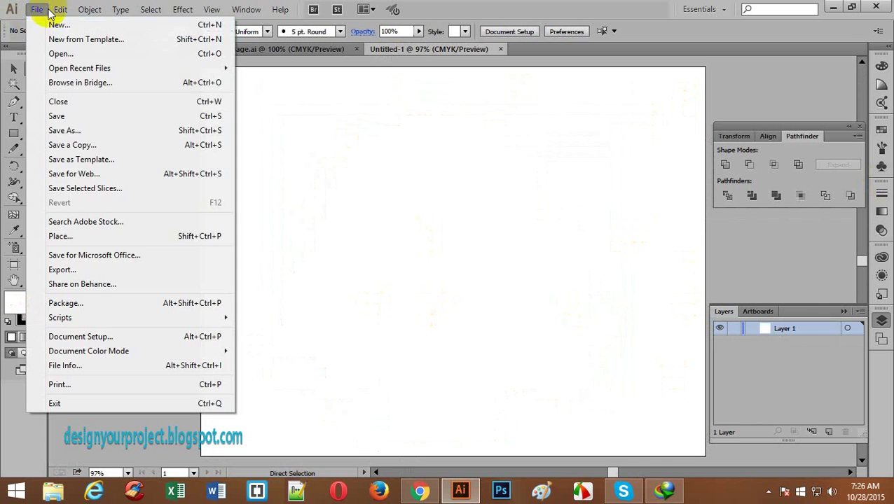
{"action": "left_click", "coordinate": [66, 56]}
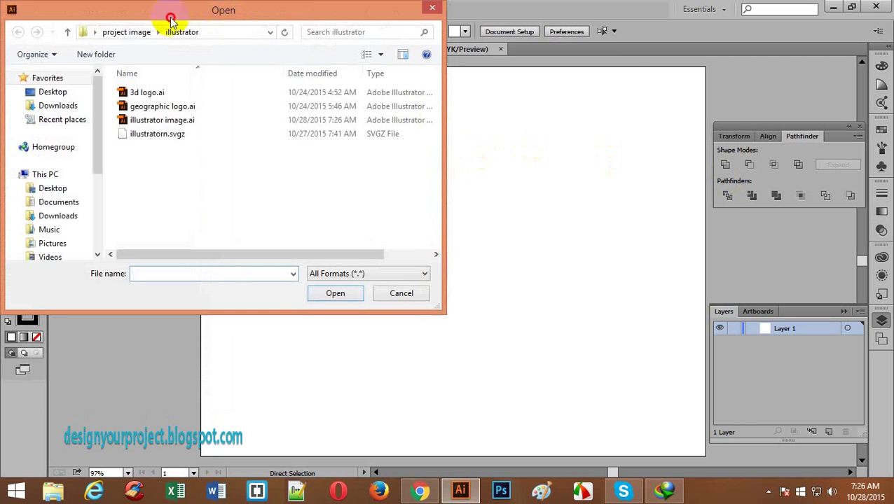
{"action": "left_click_drag", "start_coordinate": [168, 19], "coordinate": [364, 37]}
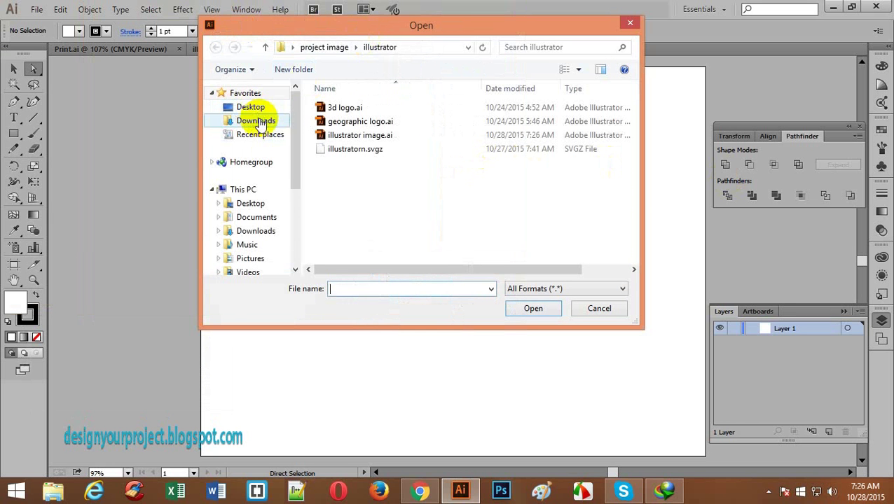
{"action": "left_click", "coordinate": [252, 106]}
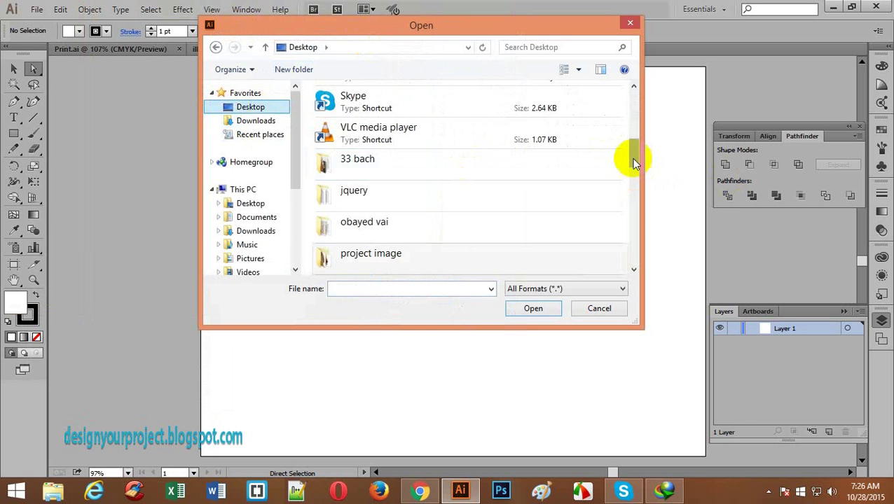
{"action": "left_click_drag", "start_coordinate": [633, 157], "coordinate": [627, 264]}
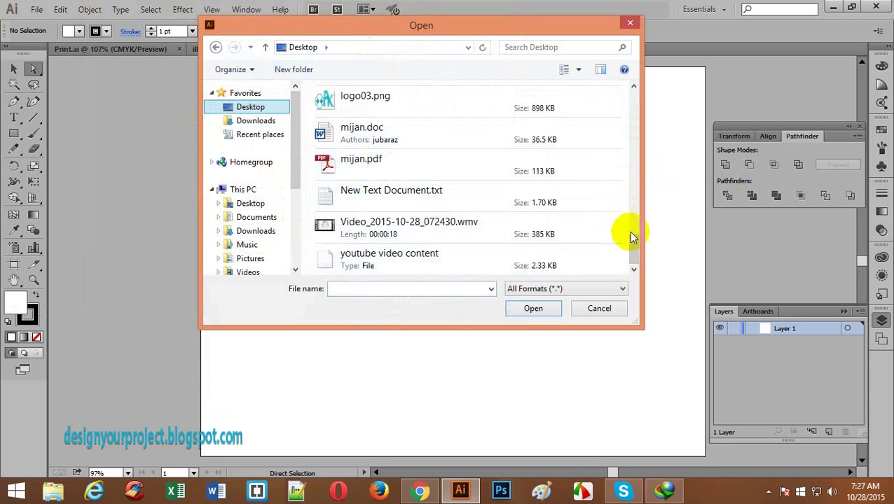
{"action": "left_click_drag", "start_coordinate": [634, 246], "coordinate": [651, 167]}
{"action": "double_click", "coordinate": [414, 142]}
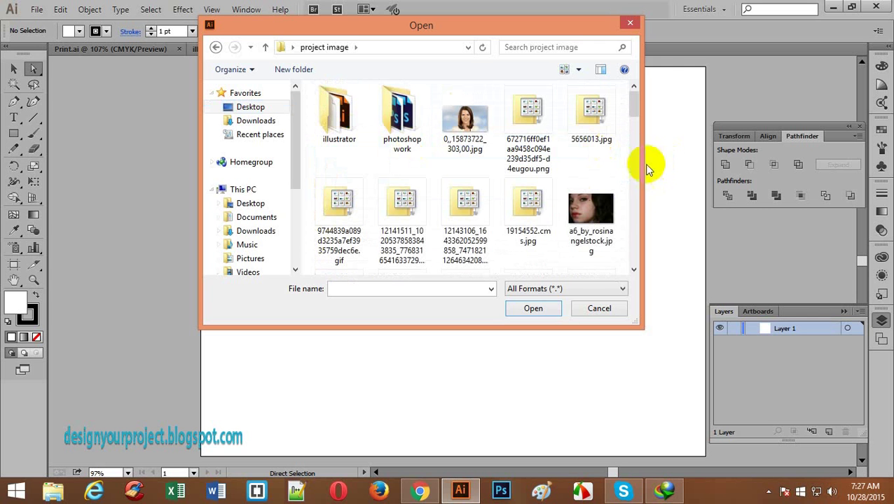
{"action": "left_click_drag", "start_coordinate": [633, 103], "coordinate": [634, 173]}
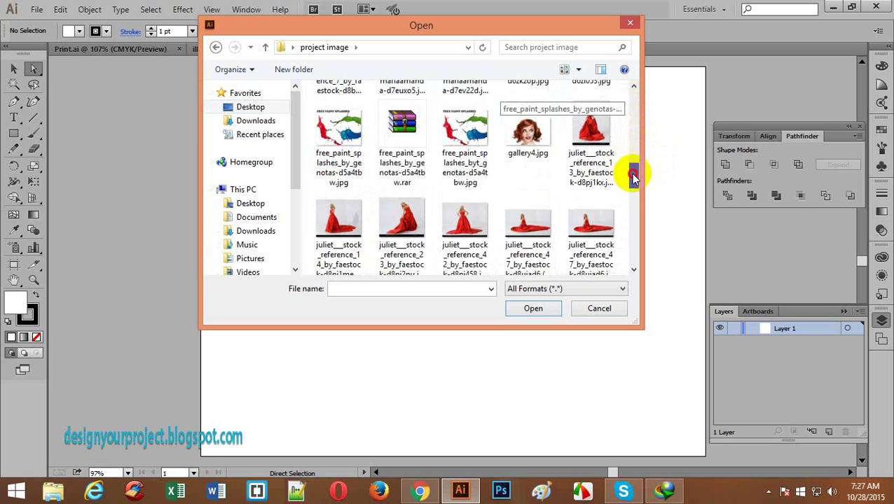
{"action": "left_click", "coordinate": [536, 137]}
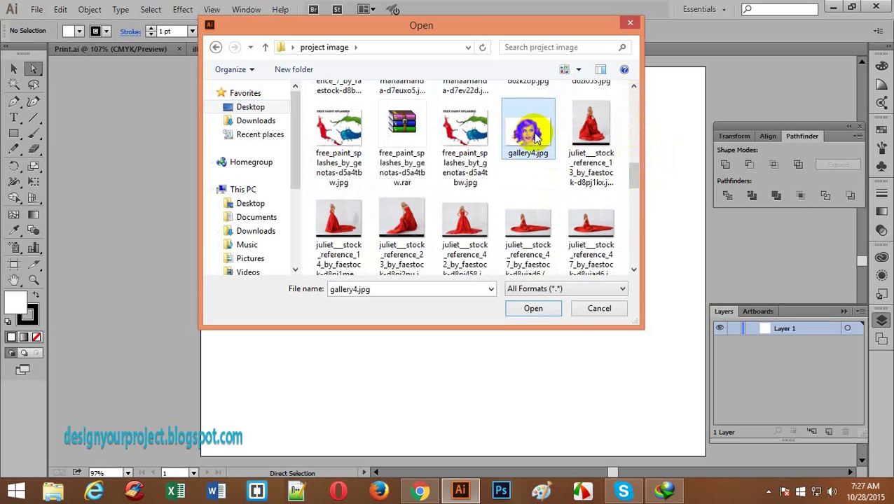
{"action": "double_click", "coordinate": [534, 134]}
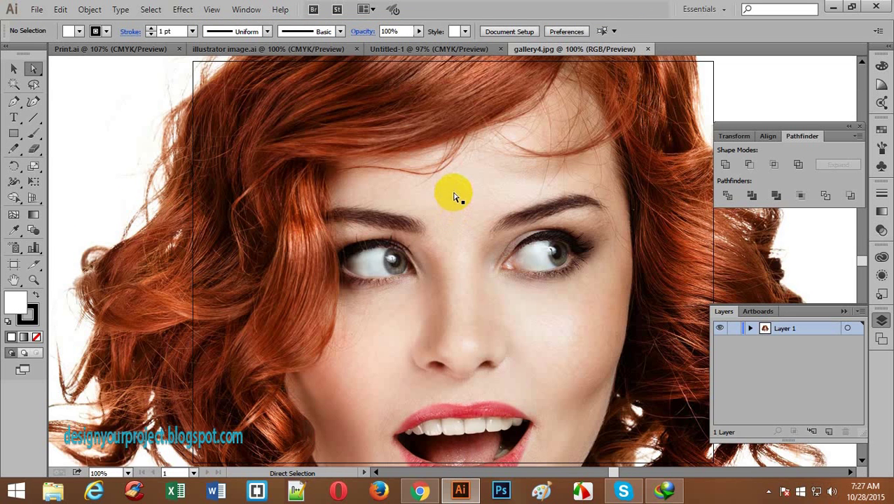
- Scale the photo down about its centre to about 1336 px wide and 835 px high
{"action": "scroll", "coordinate": [454, 196], "scroll_direction": "down", "scroll_amount": 2}
{"action": "scroll", "coordinate": [454, 196], "scroll_direction": "up", "scroll_amount": 5}
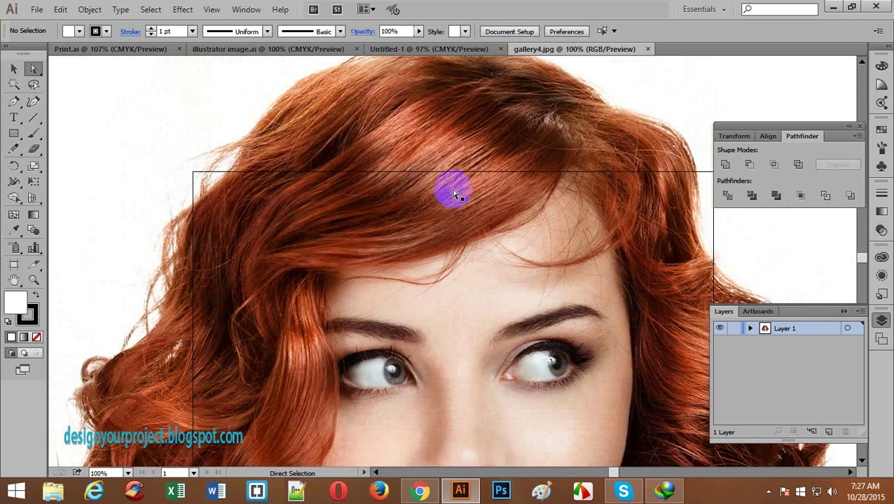
{"action": "left_click", "coordinate": [454, 170], "text": "ctrl+alt"}
{"action": "left_click", "coordinate": [454, 170], "text": "ctrl+alt"}
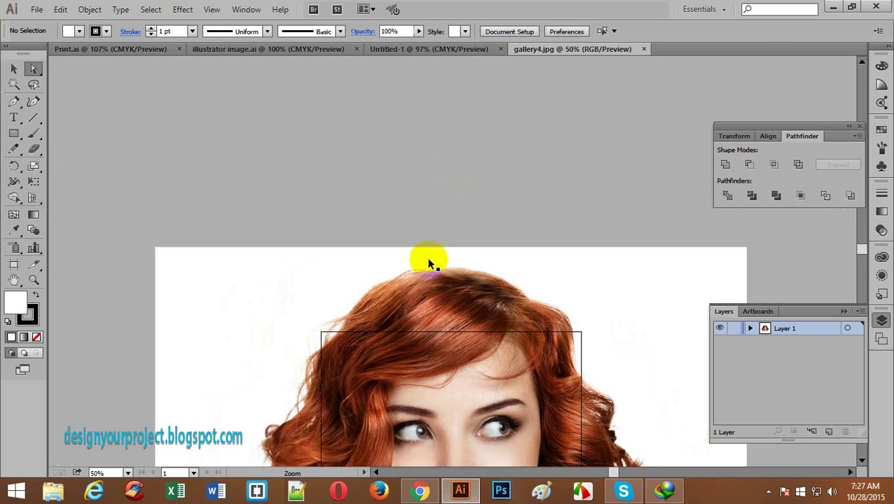
{"action": "scroll", "coordinate": [432, 249], "scroll_direction": "down", "scroll_amount": 1}
{"action": "left_click", "coordinate": [432, 252]}
{"action": "scroll", "coordinate": [430, 247], "scroll_direction": "down", "scroll_amount": 5}
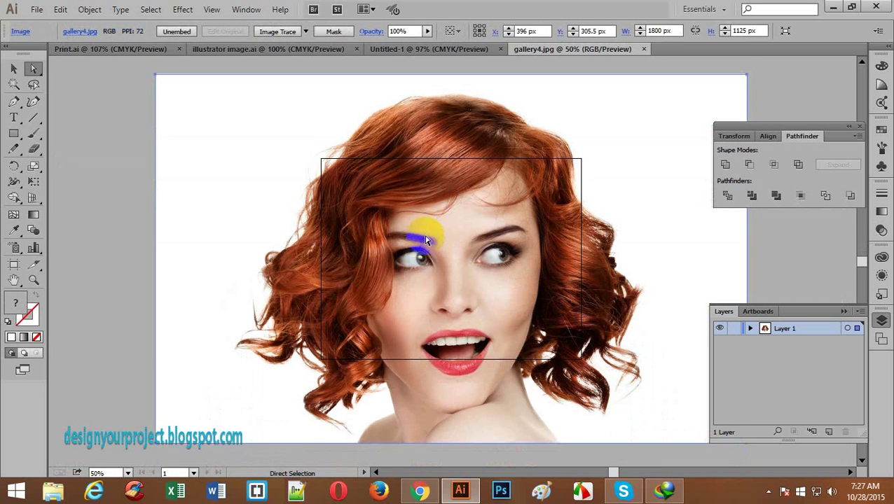
{"action": "scroll", "coordinate": [466, 258], "scroll_direction": "up", "scroll_amount": 1}
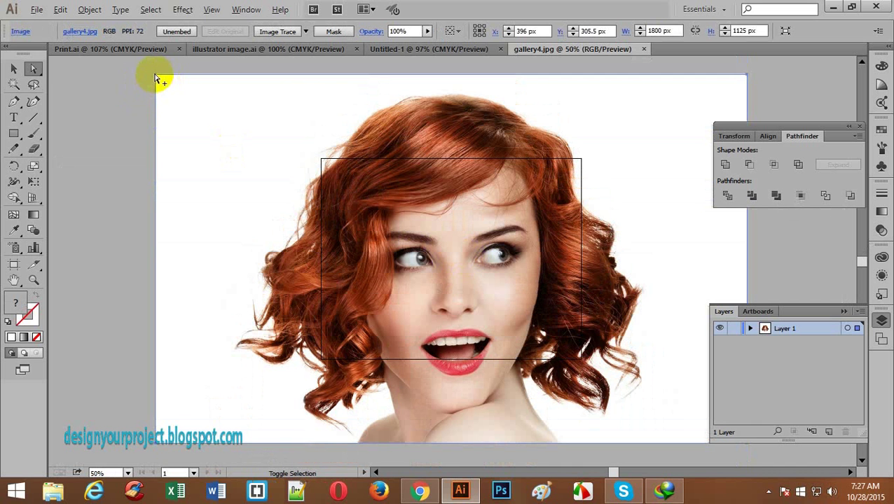
{"action": "left_click", "coordinate": [13, 69]}
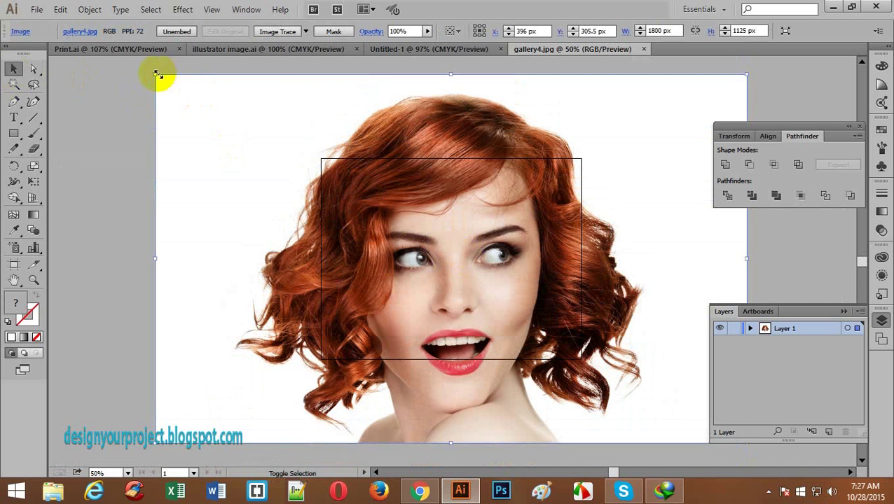
{"action": "left_click_drag", "start_coordinate": [157, 74], "coordinate": [230, 114]}
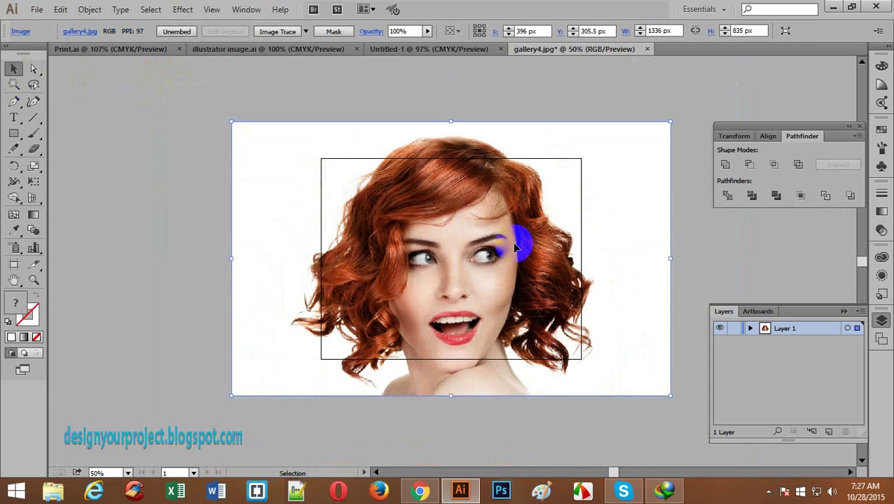
- Fade the photo by lowering its opacity to 63%
{"action": "key", "text": "ctrl+space"}
{"action": "left_click", "coordinate": [480, 236], "text": "ctrl"}
{"action": "left_click", "coordinate": [449, 234], "text": "ctrl"}
{"action": "left_click", "coordinate": [427, 315], "text": "ctrl"}
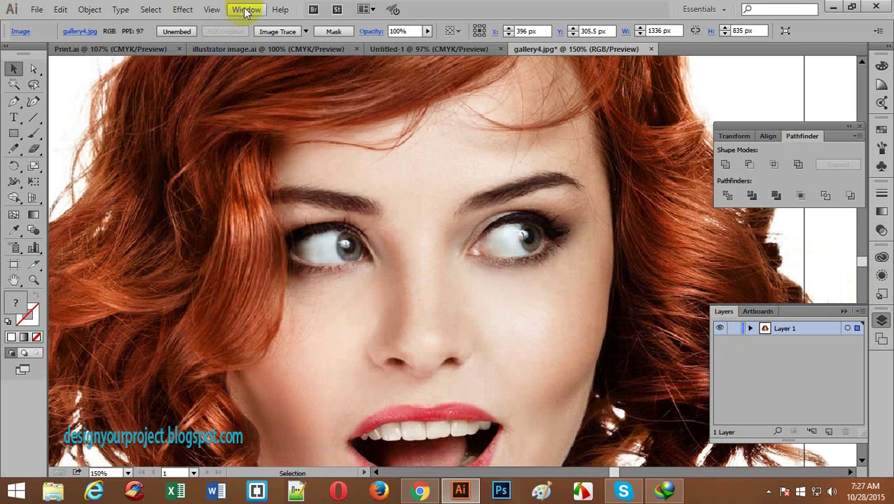
{"action": "left_click", "coordinate": [245, 10]}
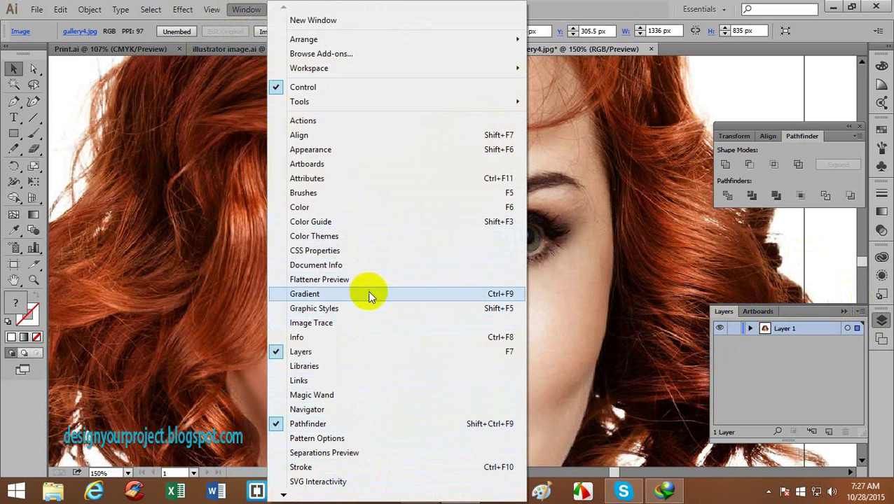
{"action": "left_click", "coordinate": [359, 155]}
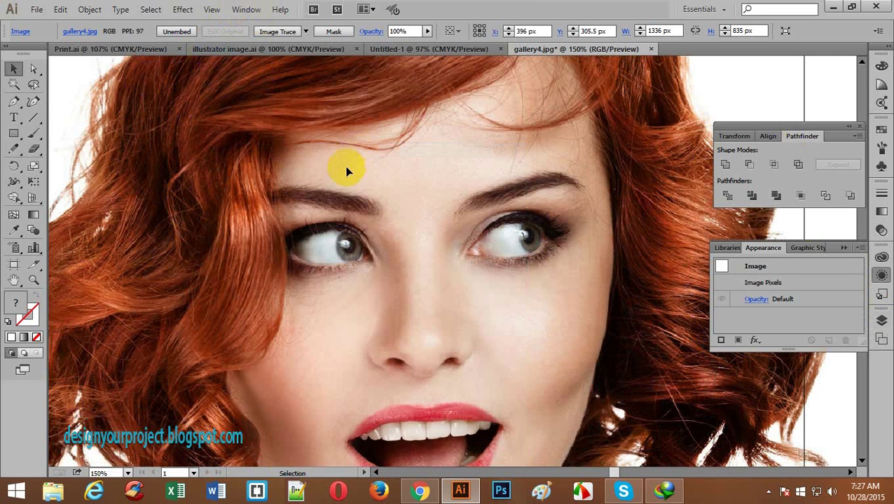
{"action": "left_click", "coordinate": [755, 300]}
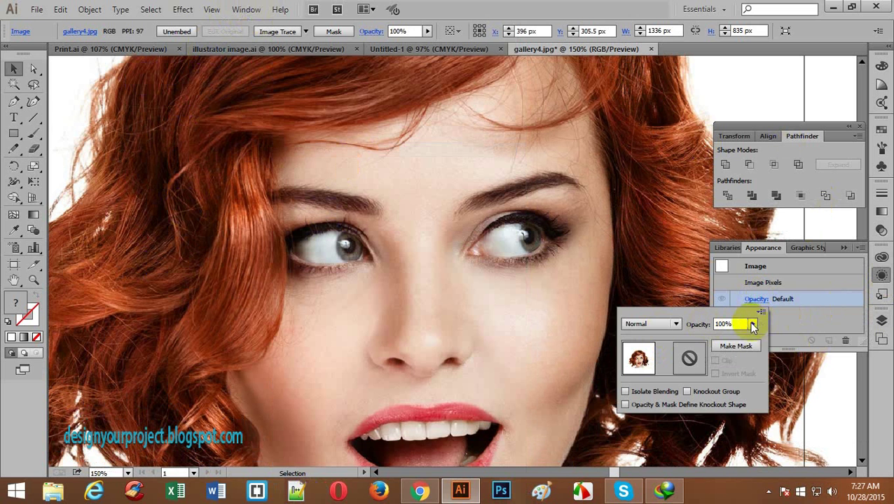
{"action": "left_click", "coordinate": [753, 324]}
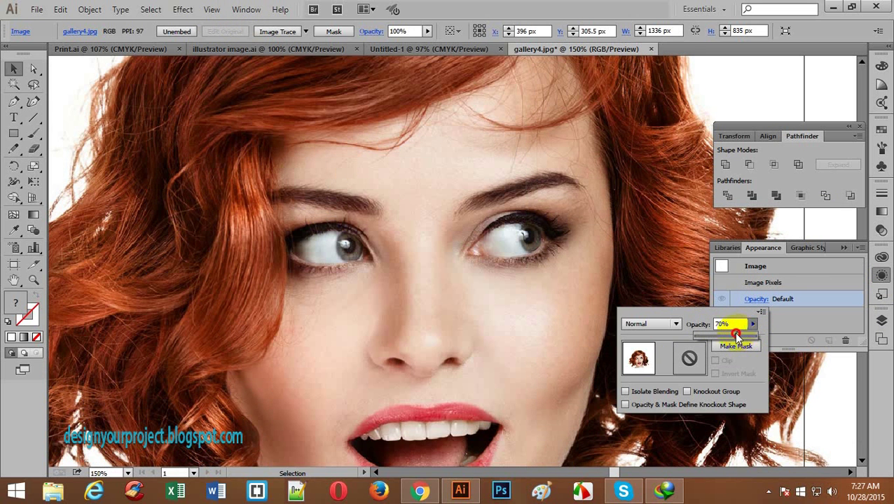
{"action": "left_click_drag", "start_coordinate": [737, 337], "coordinate": [737, 338]}
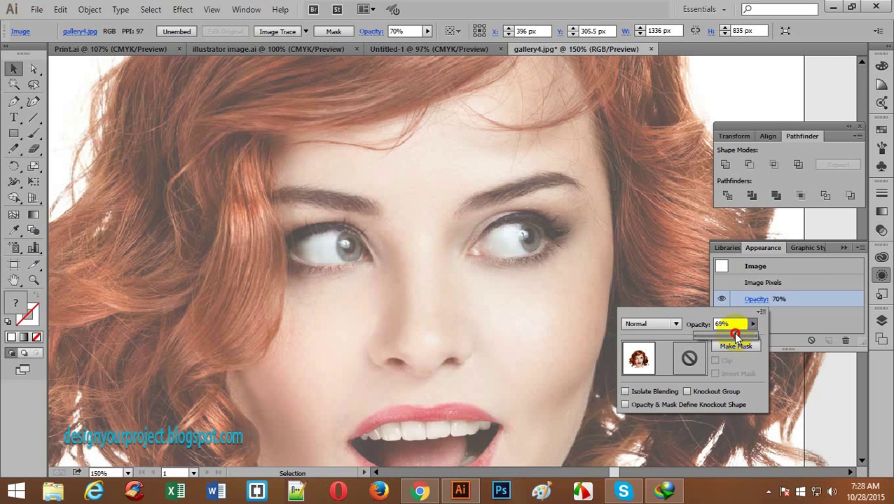
{"action": "left_click_drag", "start_coordinate": [733, 337], "coordinate": [733, 337]}
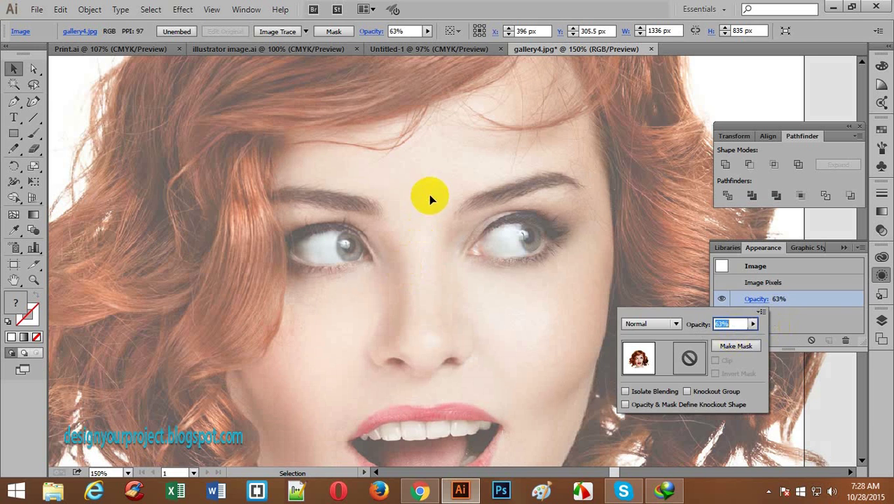
{"action": "left_click", "coordinate": [830, 273]}
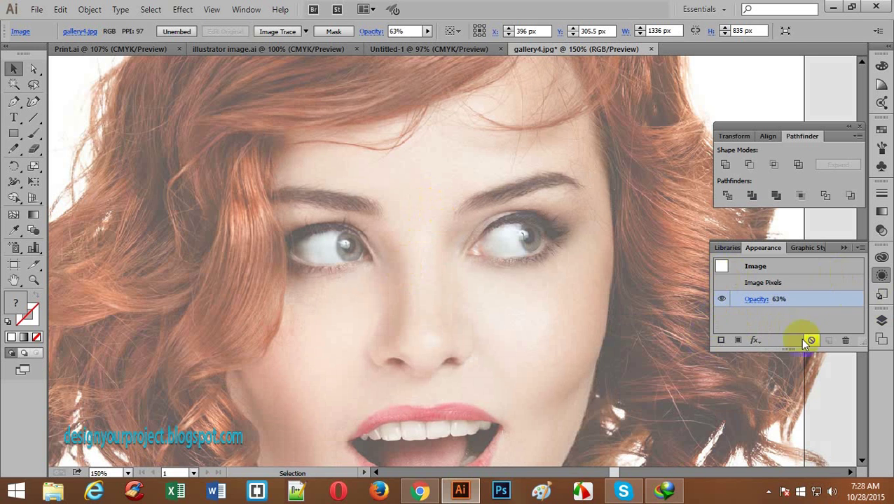
- Lock the photo's layer and add a new empty layer above it
{"action": "left_click", "coordinate": [886, 320]}
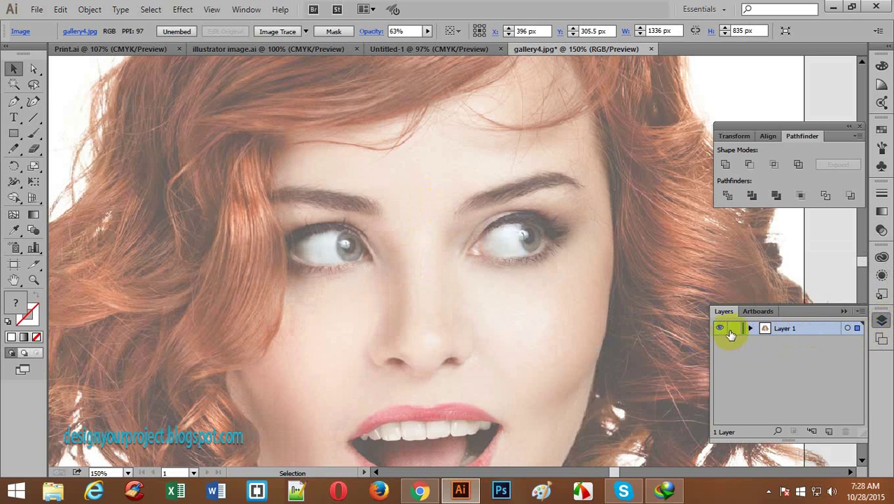
{"action": "left_click", "coordinate": [735, 329]}
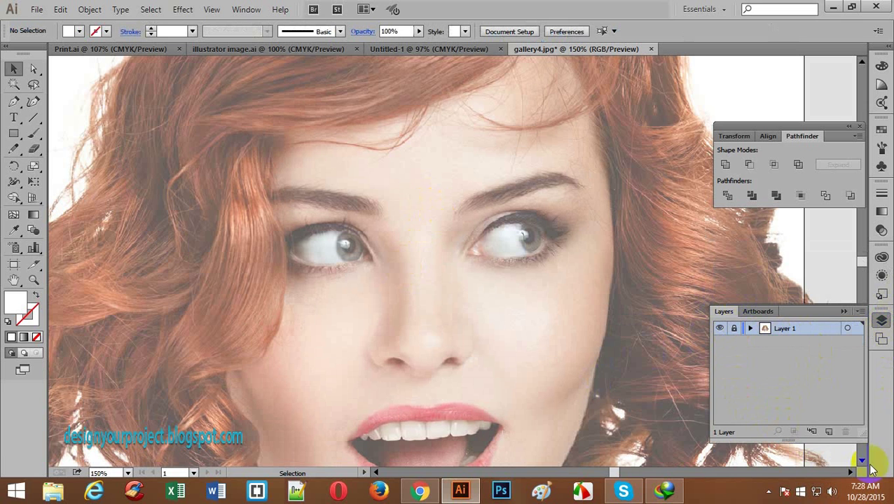
{"action": "left_click", "coordinate": [442, 204], "text": "ctrl+alt"}
{"action": "left_click", "coordinate": [442, 204], "text": "ctrl+alt"}
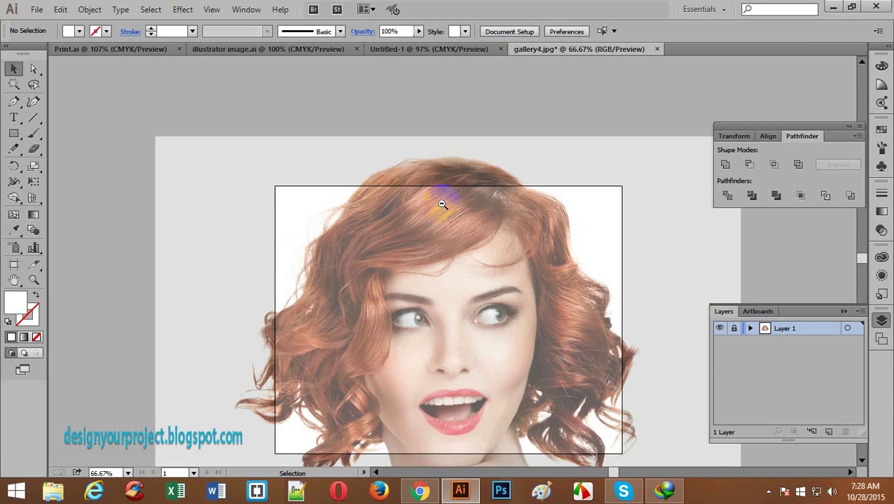
{"action": "left_click", "coordinate": [829, 432]}
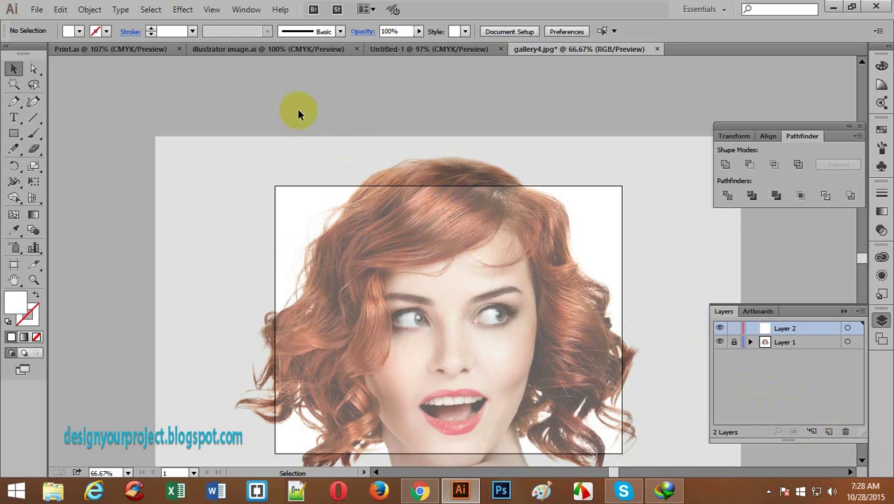
- Draw a closed, thin tapered stroke shape about 312 px long and 16 px high with the Pen tool, above and left of the portrait's hair
{"action": "left_click", "coordinate": [13, 101]}
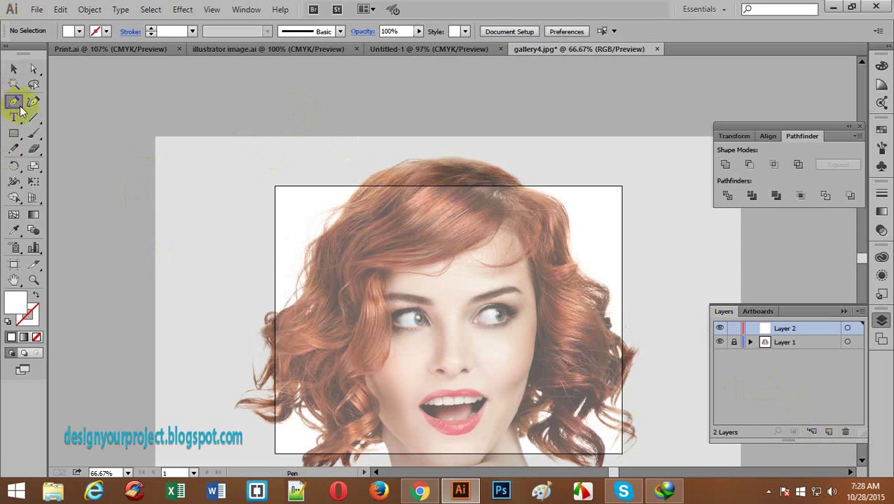
{"action": "left_click", "coordinate": [192, 159]}
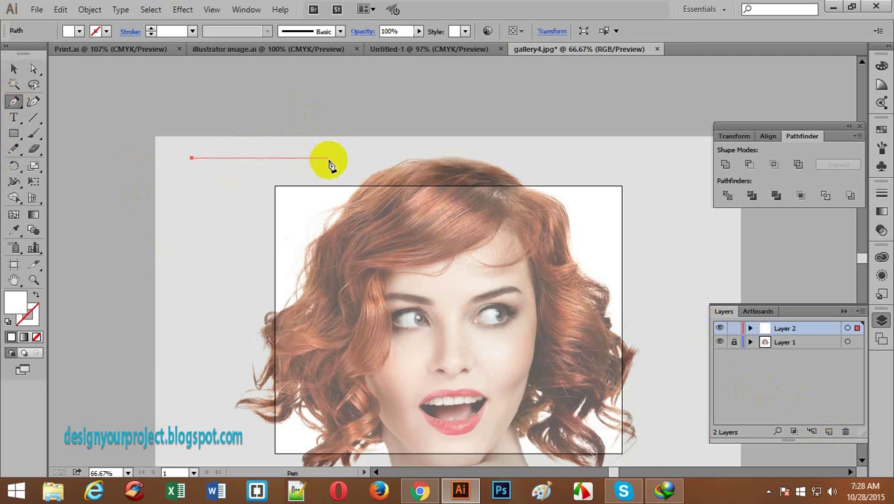
{"action": "left_click", "coordinate": [329, 159]}
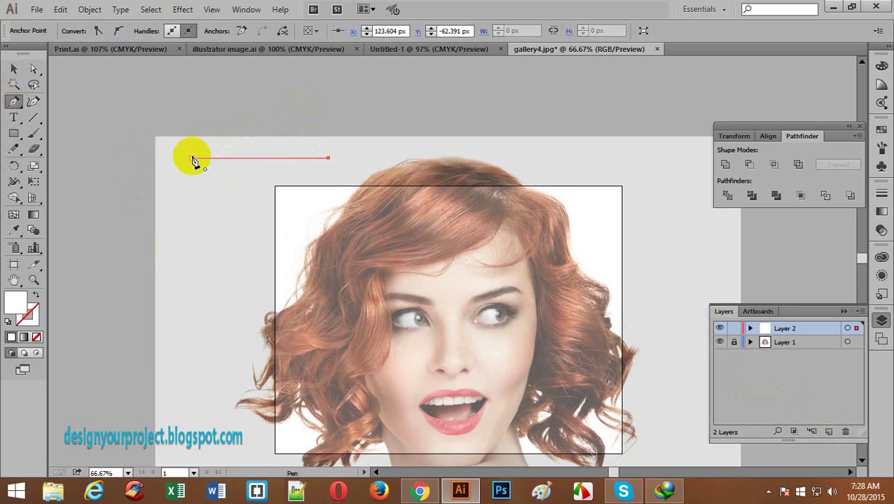
{"action": "mouse_move", "coordinate": [191, 159]}
{"action": "left_mouse_down"}
{"action": "mouse_move", "coordinate": [181, 177]}
{"action": "mouse_move", "coordinate": [190, 176]}
{"action": "left_mouse_up"}
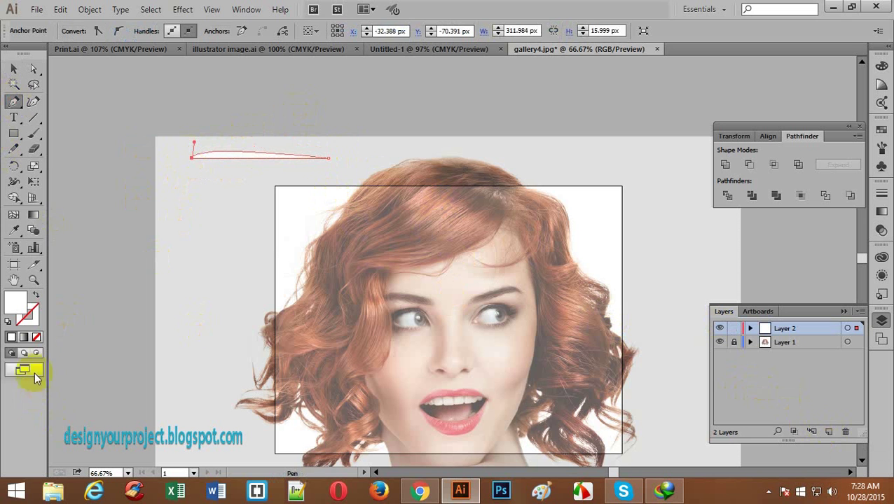
- Fill the tapered shape with black (#000000) and deselect it
{"action": "double_click", "coordinate": [18, 301]}
{"action": "left_click_drag", "start_coordinate": [316, 299], "coordinate": [275, 327]}
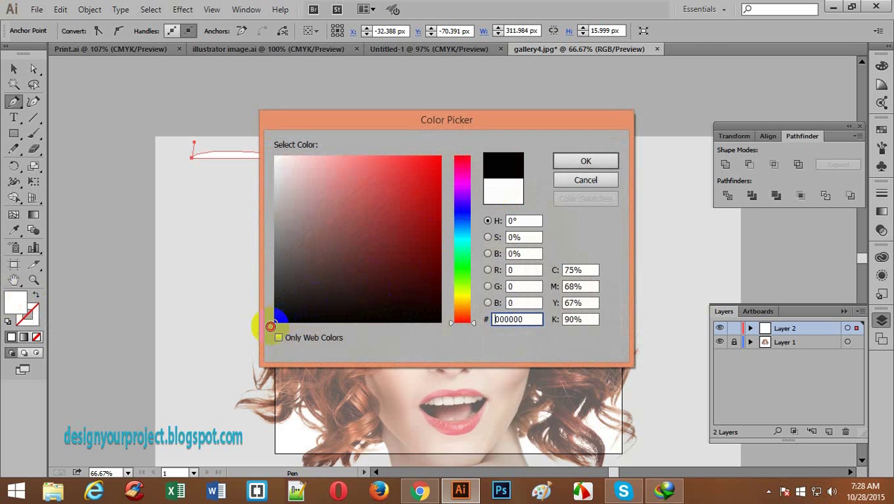
{"action": "left_click", "coordinate": [586, 161]}
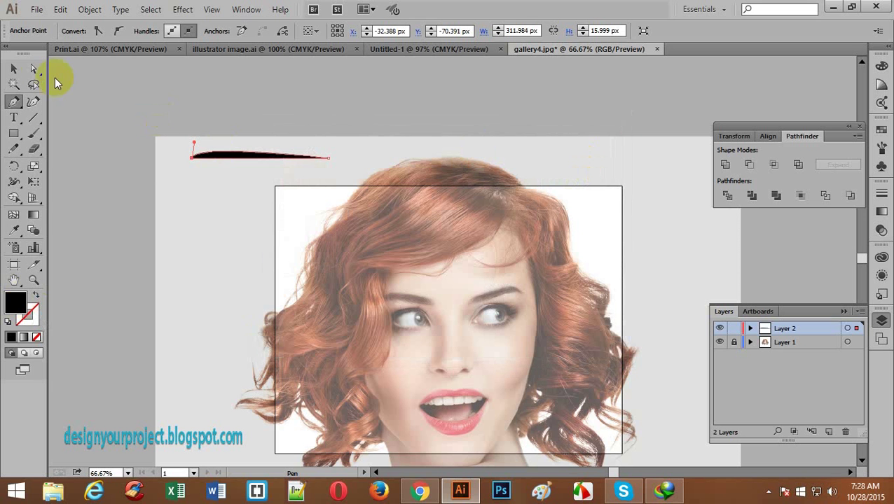
{"action": "left_click", "coordinate": [14, 68]}
{"action": "left_click", "coordinate": [153, 160]}
- Shrink the black tapered shape proportionally to about 269 px long
{"action": "left_click", "coordinate": [263, 147], "text": "ctrl"}
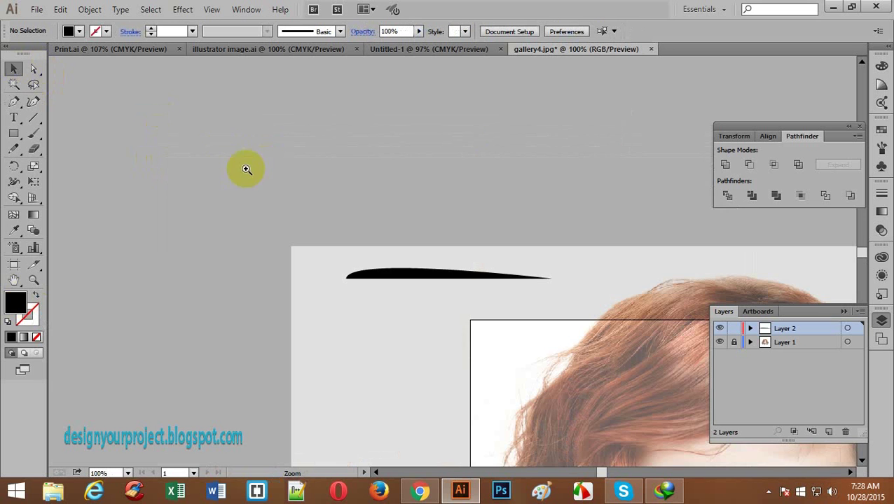
{"action": "left_click_drag", "start_coordinate": [489, 269], "coordinate": [246, 179]}
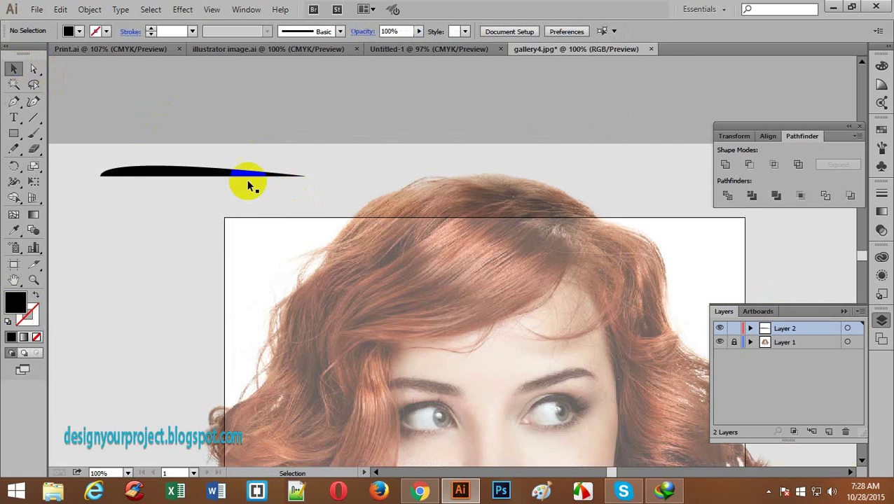
{"action": "left_click", "coordinate": [127, 172]}
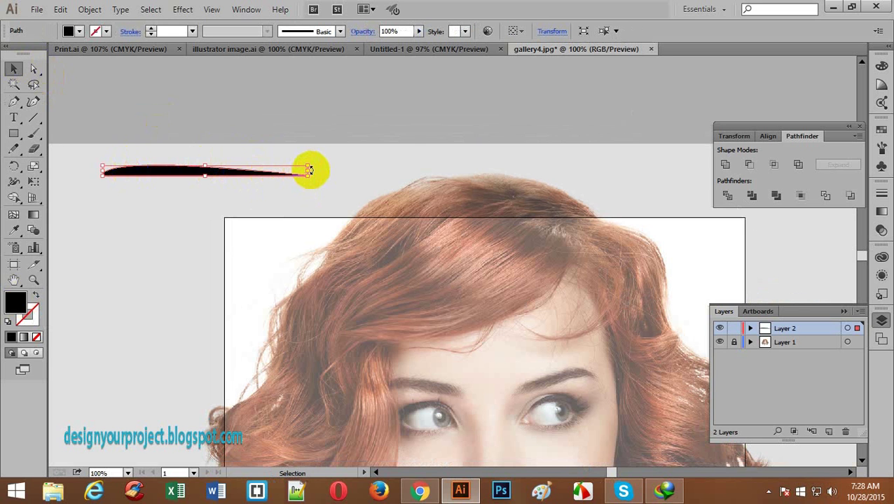
{"action": "left_click_drag", "start_coordinate": [310, 171], "coordinate": [280, 171]}
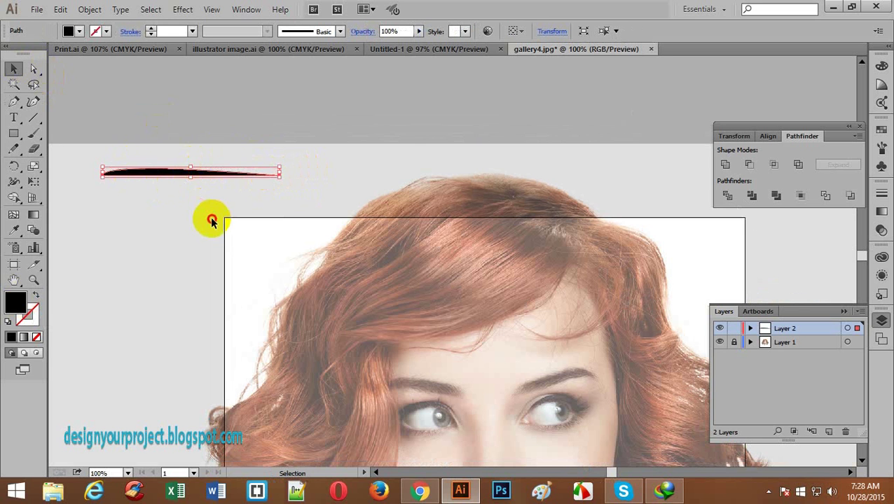
{"action": "left_click", "coordinate": [211, 219]}
- Start a new Art Brush from the black tapered shape
{"action": "left_click", "coordinate": [169, 176]}
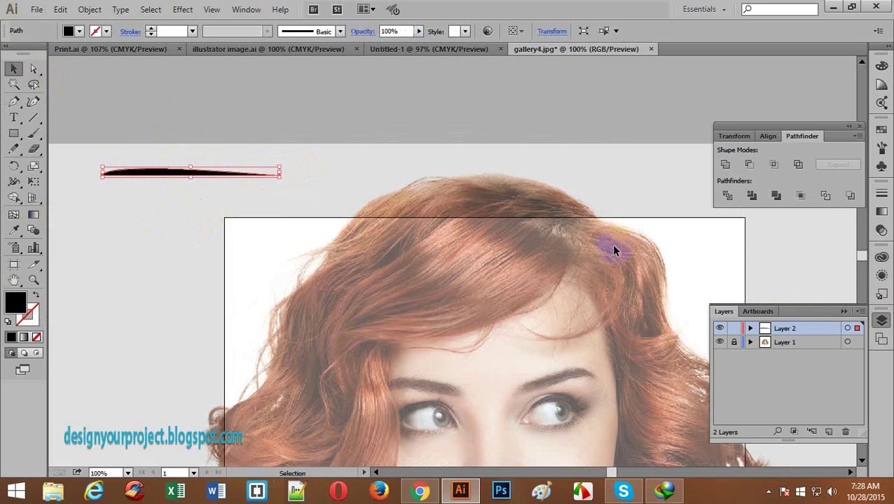
{"action": "left_click", "coordinate": [882, 151]}
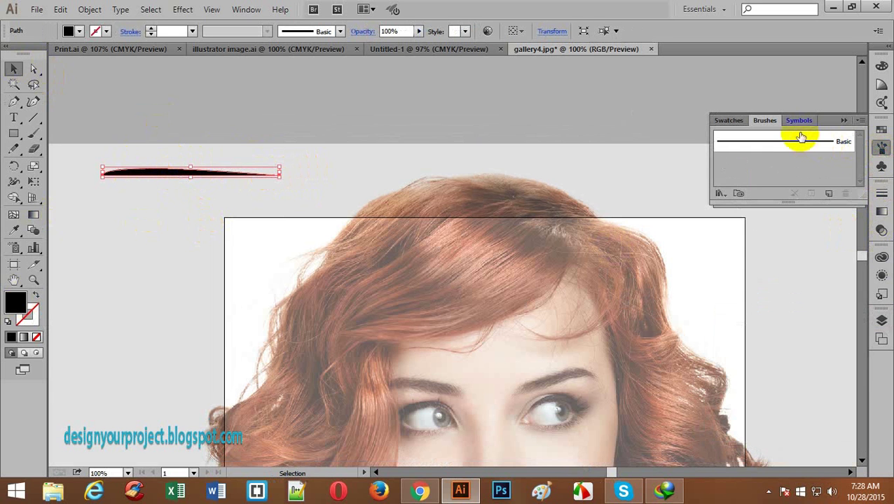
{"action": "left_click", "coordinate": [764, 125]}
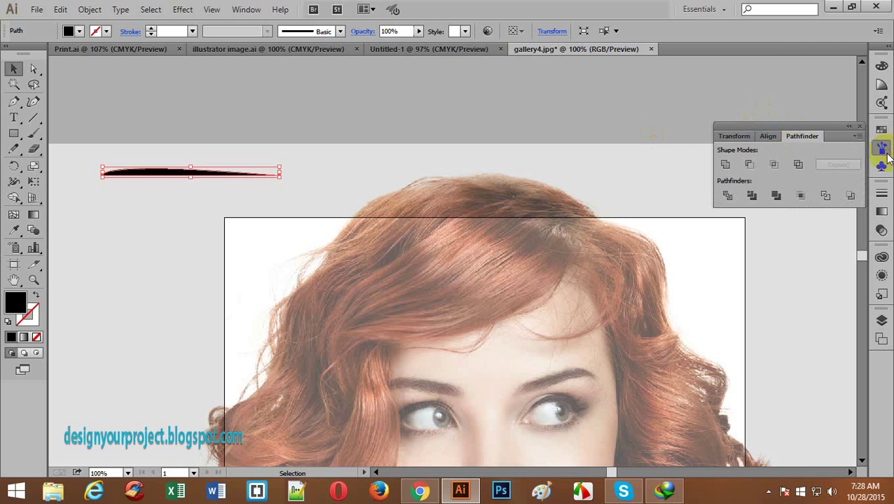
{"action": "left_click", "coordinate": [885, 153]}
{"action": "mouse_move", "coordinate": [125, 174]}
{"action": "left_mouse_down"}
{"action": "mouse_move", "coordinate": [807, 172]}
{"action": "mouse_move", "coordinate": [778, 163]}
{"action": "left_mouse_up"}
{"action": "left_click_drag", "start_coordinate": [399, 194], "coordinate": [420, 118]}
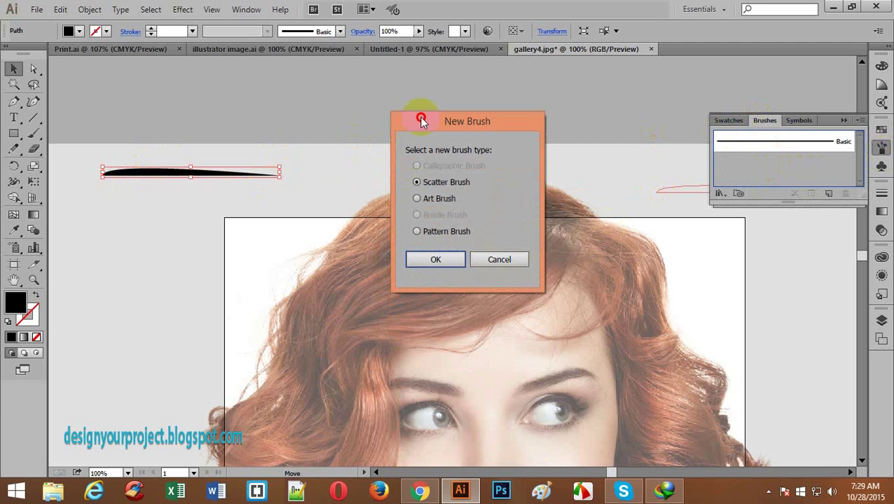
{"action": "left_click", "coordinate": [415, 199]}
{"action": "left_click", "coordinate": [425, 258]}
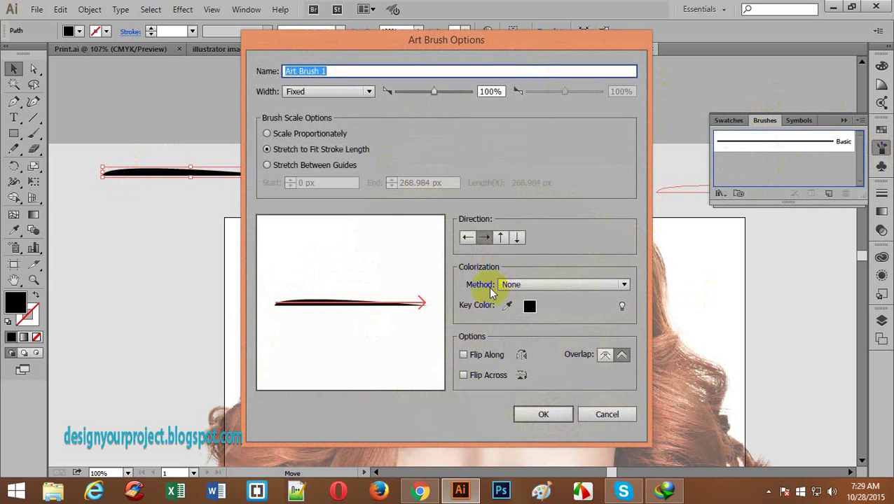
- Set the art brush's colorization method to Tints, create it, and move the black source shape up, clear of the portrait
{"action": "left_click", "coordinate": [576, 285]}
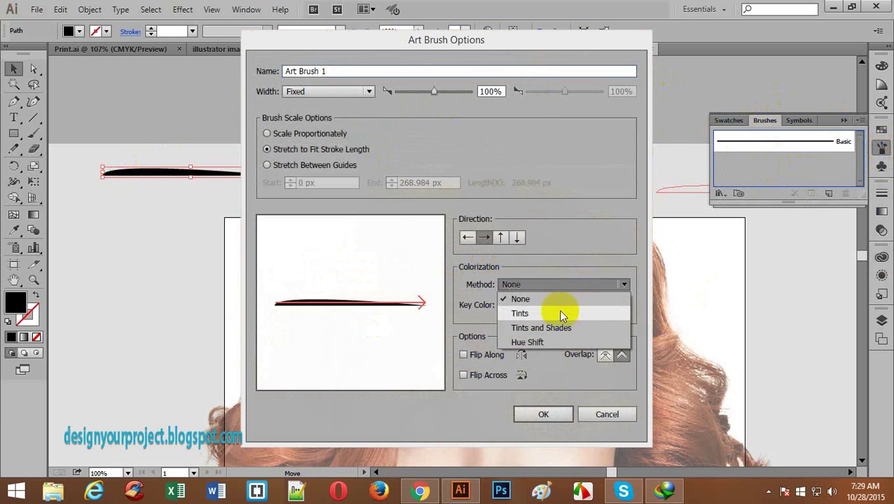
{"action": "left_click", "coordinate": [561, 314]}
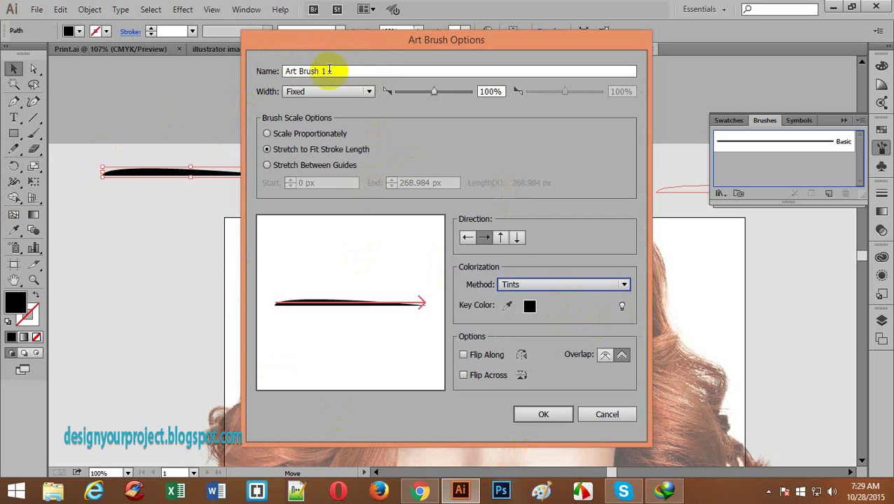
{"action": "left_click", "coordinate": [541, 414]}
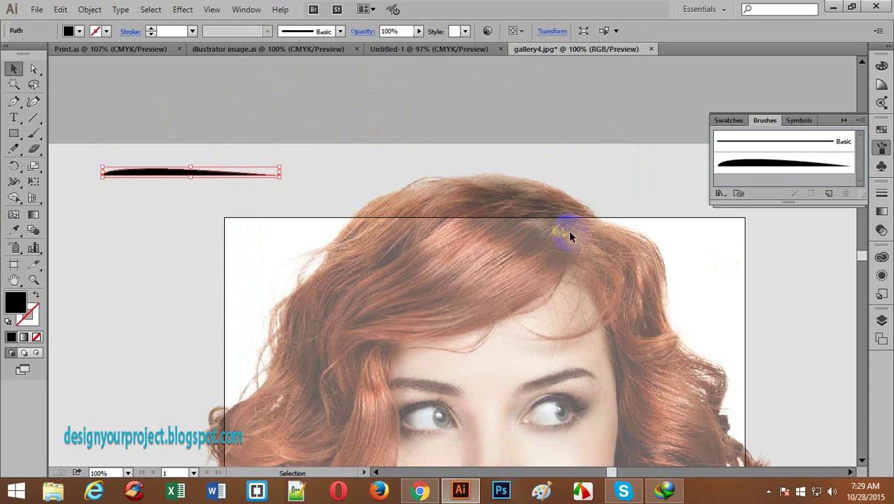
{"action": "left_click_drag", "start_coordinate": [160, 170], "coordinate": [192, 85]}
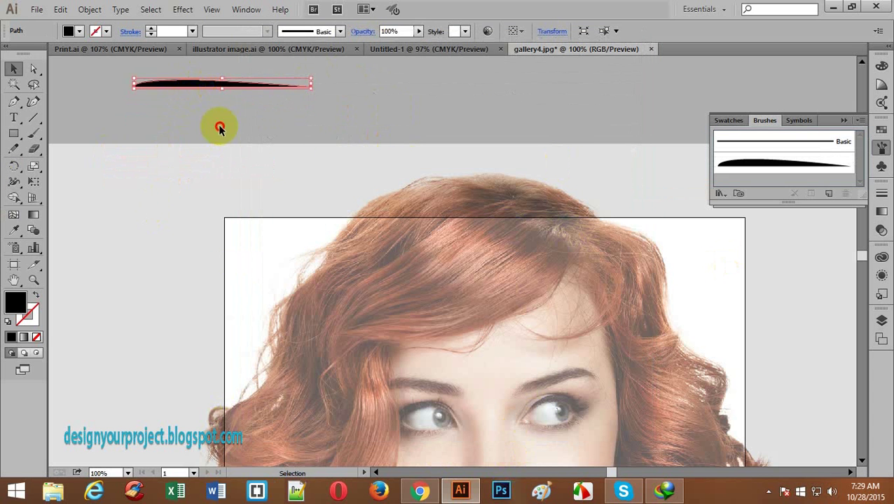
{"action": "left_click", "coordinate": [219, 128]}
- Draw an open, wavy test path about 633 px wide across the area above the hair with the Pen tool
{"action": "left_click", "coordinate": [14, 101]}
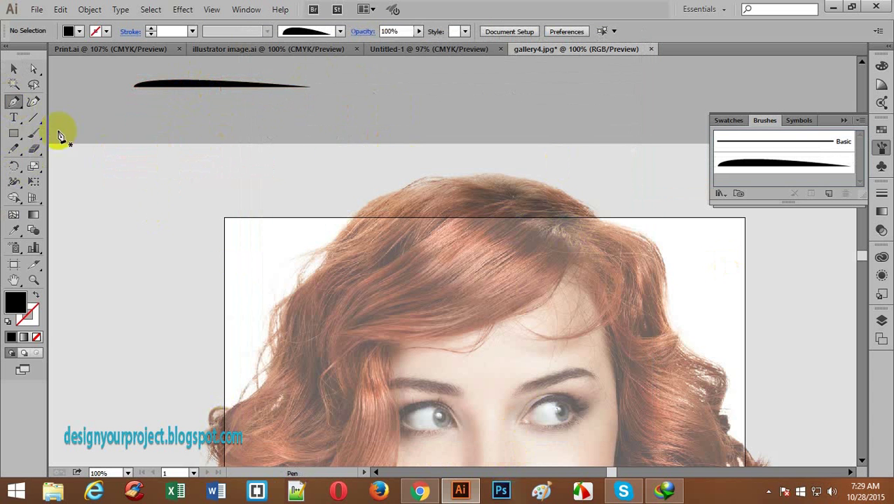
{"action": "left_click", "coordinate": [85, 160]}
{"action": "left_click_drag", "start_coordinate": [290, 154], "coordinate": [479, 76]}
{"action": "left_click", "coordinate": [620, 206]}
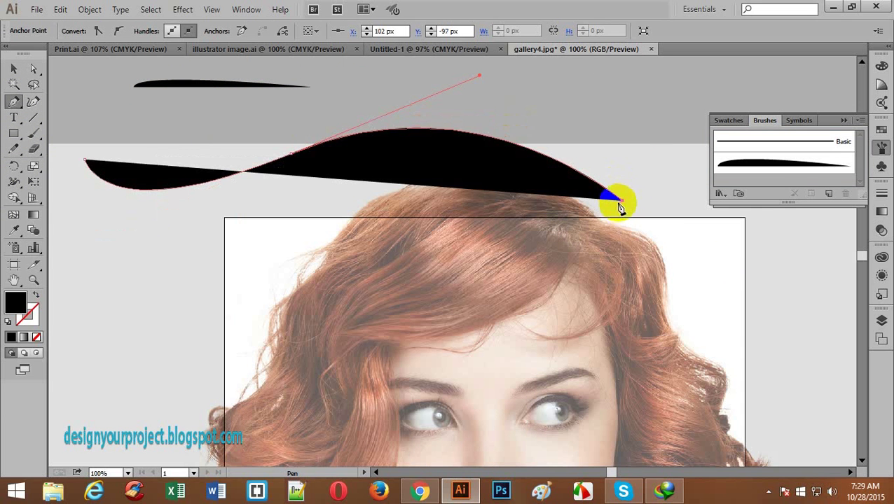
{"action": "left_click", "coordinate": [637, 206]}
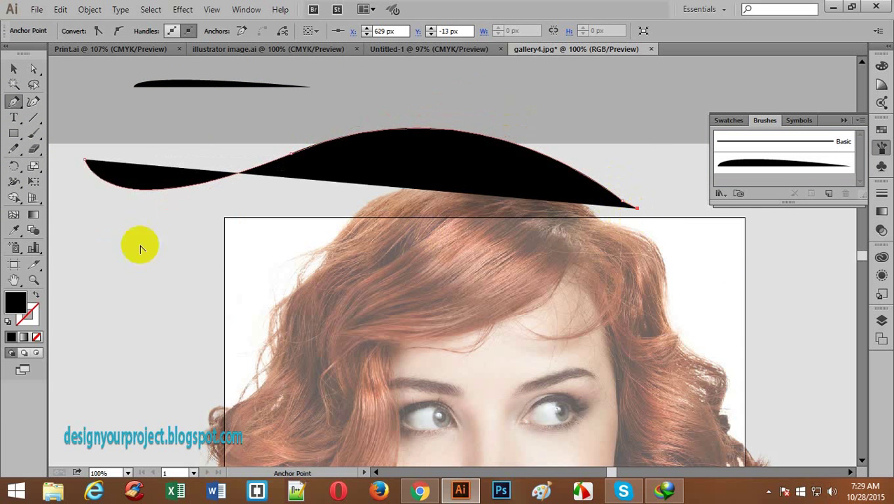
- Swap the test path to no fill and a black stroke, apply the tapered art brush to it, and deselect it
{"action": "left_click", "coordinate": [35, 294]}
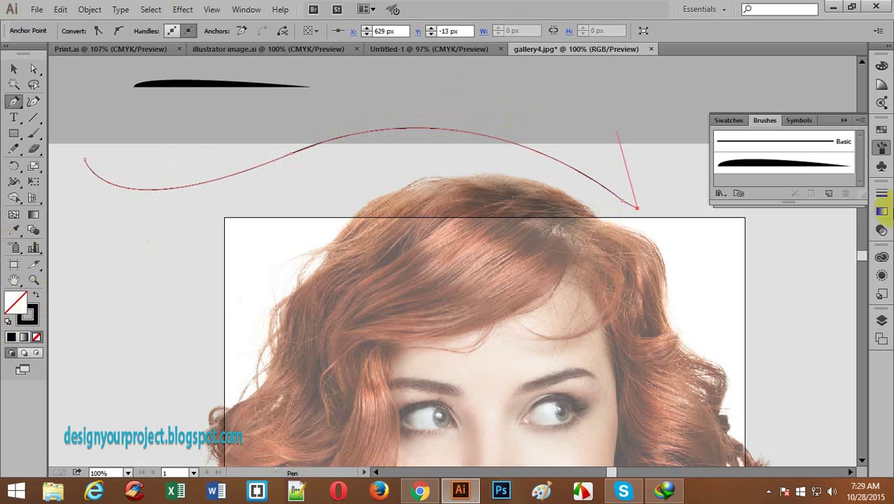
{"action": "left_click", "coordinate": [750, 168]}
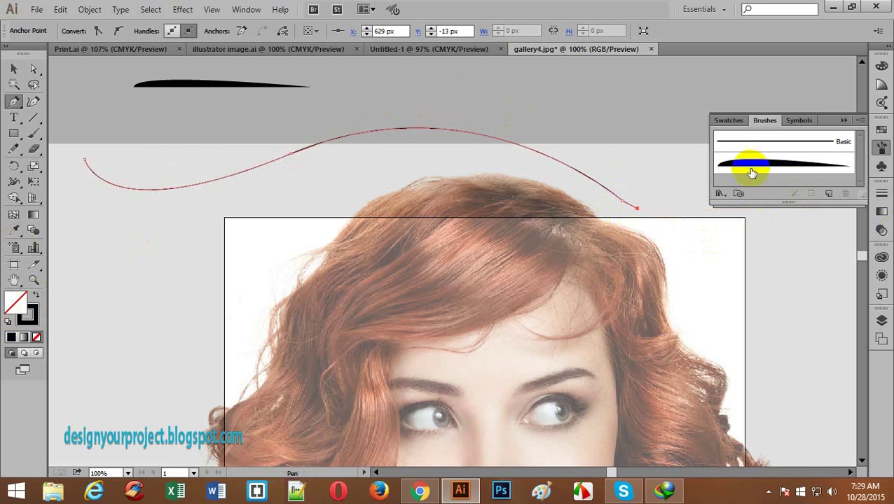
{"action": "left_click", "coordinate": [14, 68]}
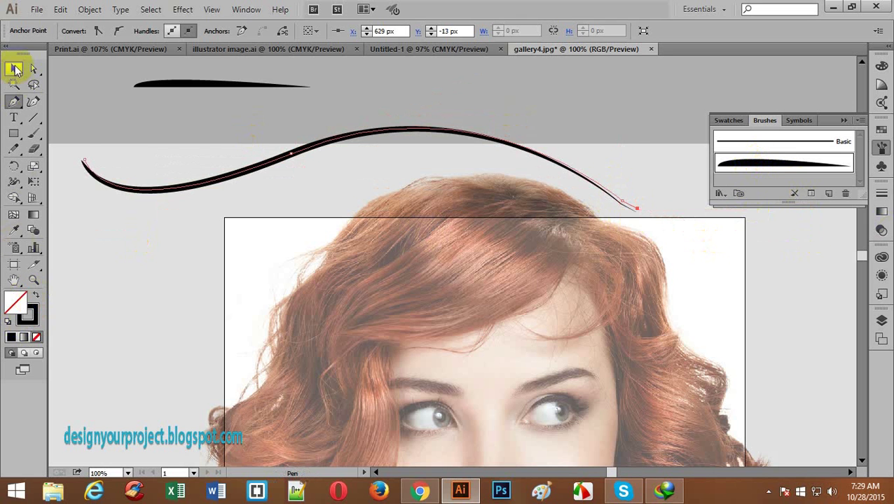
{"action": "left_click", "coordinate": [53, 194]}
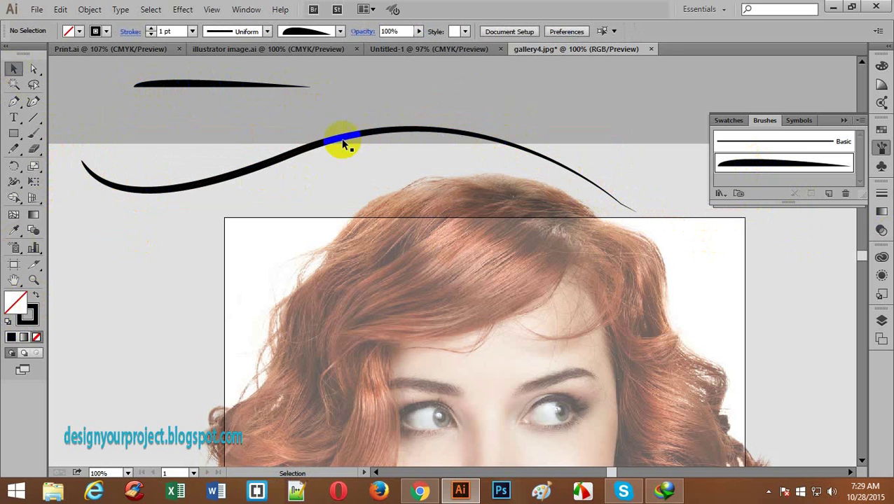
- Delete the wavy test path and move the black tapered shape farther up from the portrait
{"action": "left_click", "coordinate": [318, 149]}
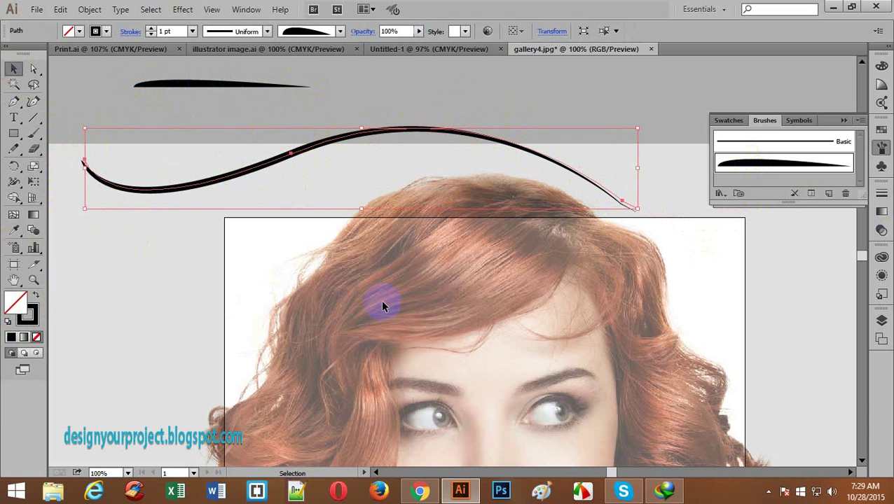
{"action": "key", "text": "Delete"}
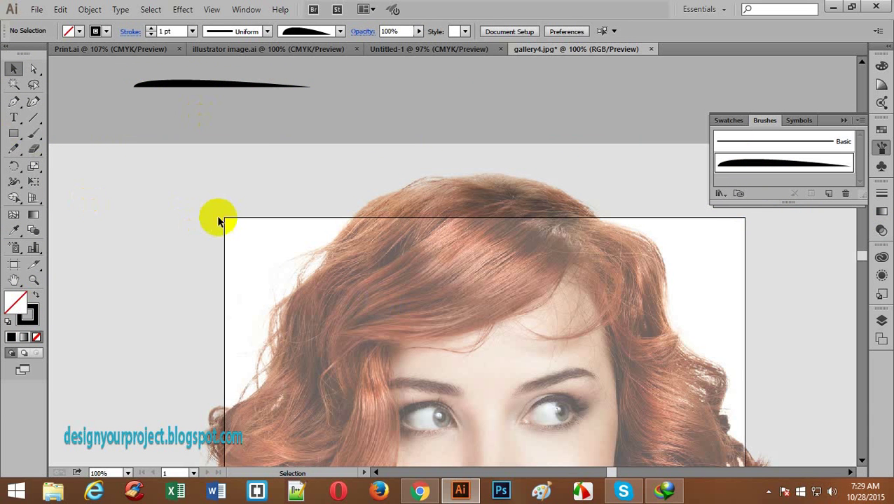
{"action": "scroll", "coordinate": [284, 263], "scroll_direction": "down", "scroll_amount": 3}
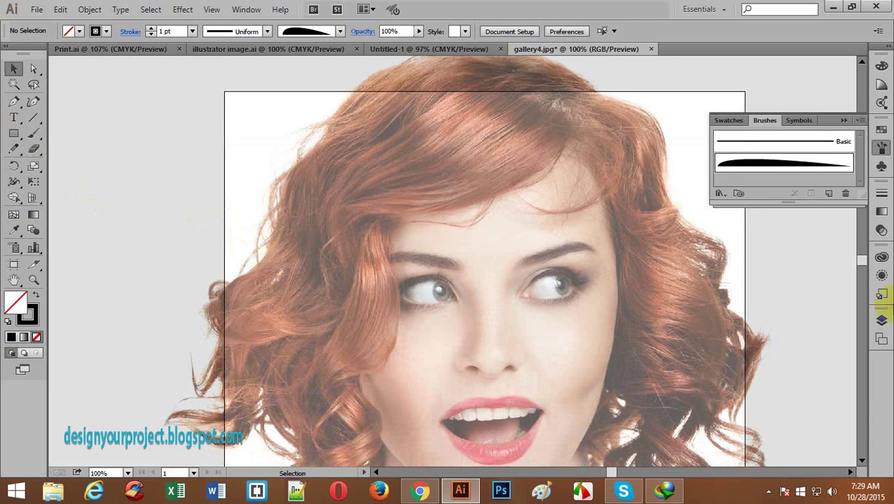
{"action": "scroll", "coordinate": [452, 351], "scroll_direction": "up", "scroll_amount": 4}
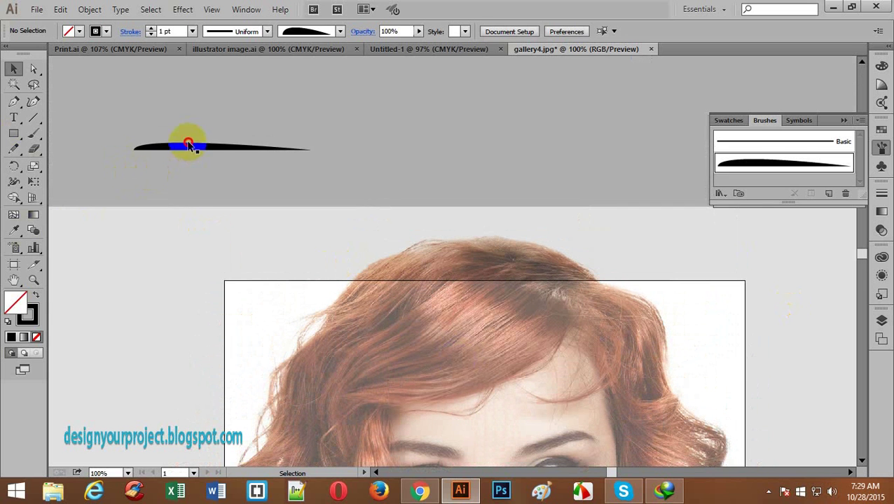
{"action": "left_click", "coordinate": [188, 145]}
{"action": "left_click_drag", "start_coordinate": [185, 147], "coordinate": [193, 105]}
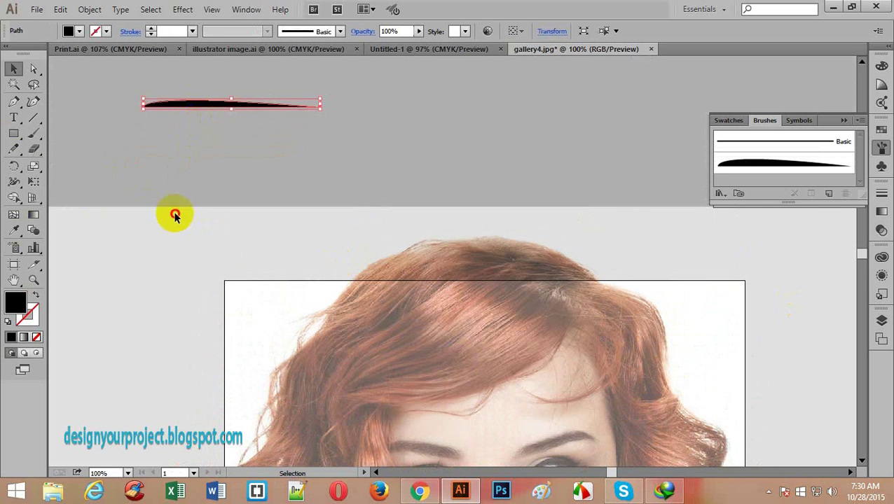
{"action": "left_click", "coordinate": [175, 216]}
- Set no fill and a black stroke, and start a Pen path at the outer corner of the eye beside the hair
{"action": "left_click", "coordinate": [485, 352]}
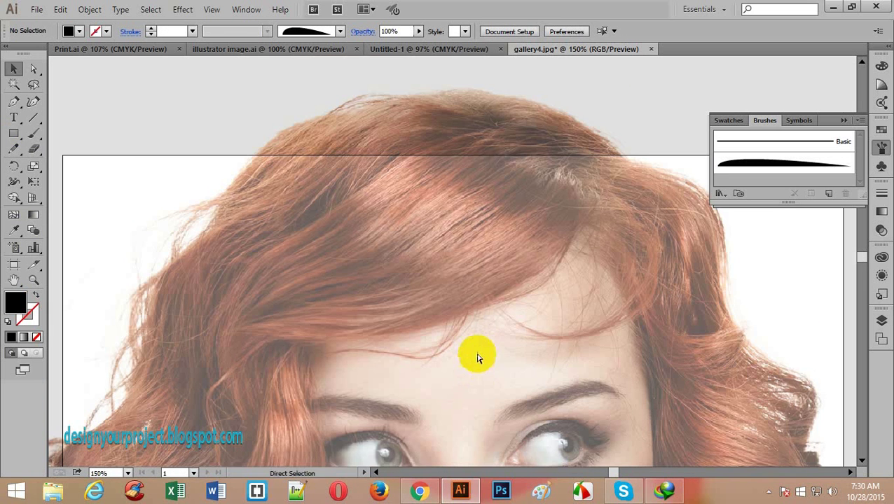
{"action": "scroll", "coordinate": [454, 285], "scroll_direction": "down", "scroll_amount": 4}
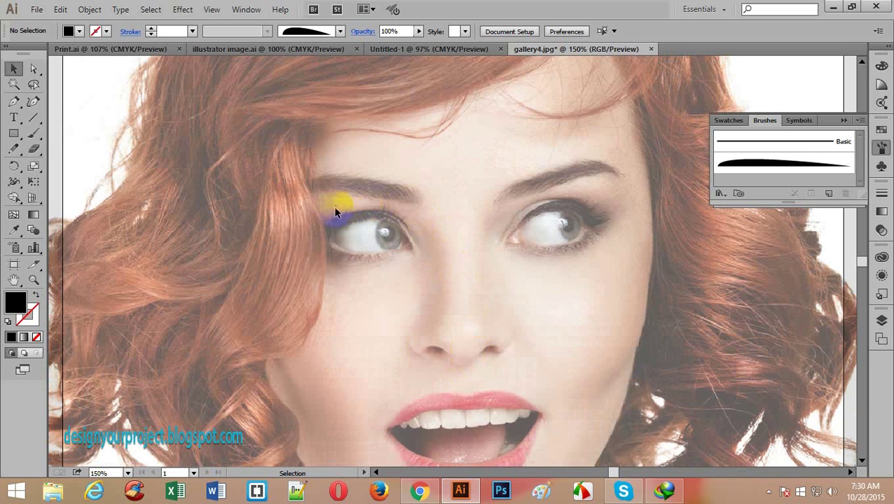
{"action": "left_click", "coordinate": [13, 102]}
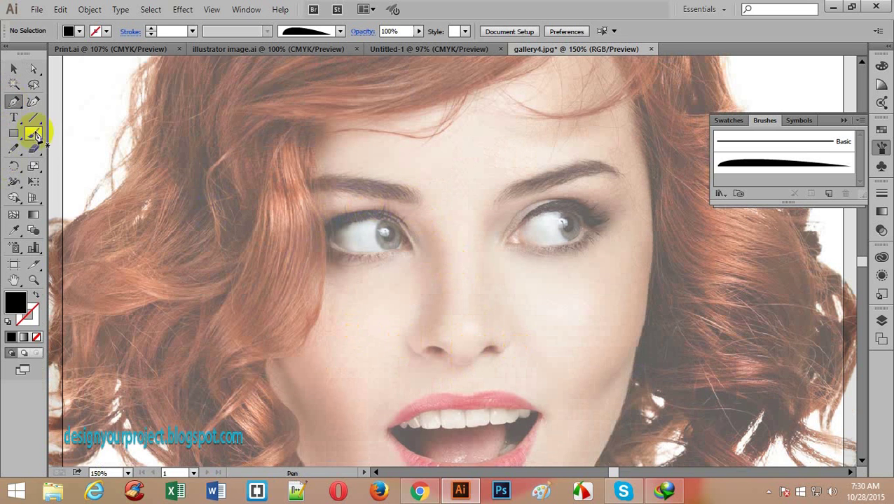
{"action": "left_click", "coordinate": [397, 321]}
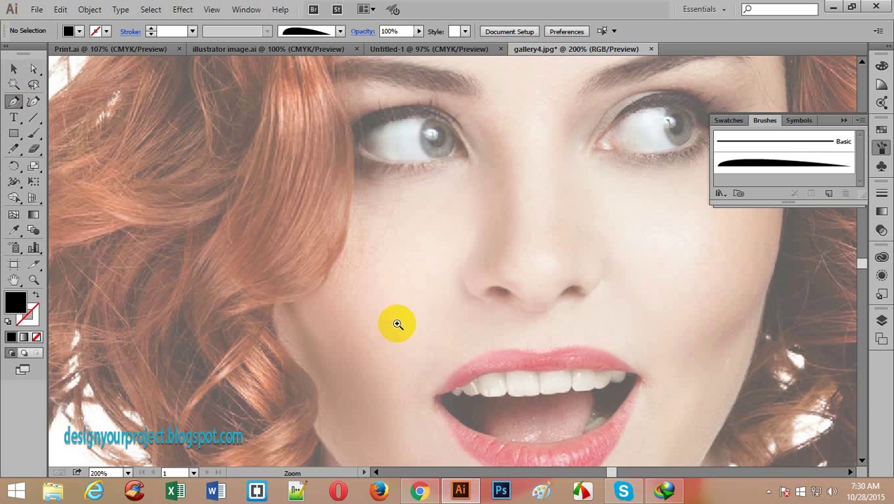
{"action": "left_click", "coordinate": [35, 296]}
{"action": "scroll", "coordinate": [345, 322], "scroll_direction": "up", "scroll_amount": 1}
{"action": "left_click", "coordinate": [418, 246], "text": "ctrl"}
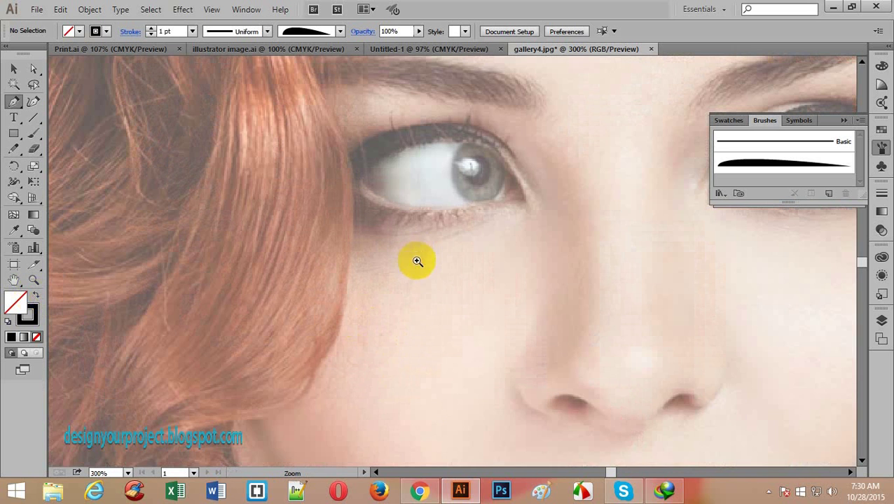
{"action": "scroll", "coordinate": [416, 262], "scroll_direction": "up", "scroll_amount": 1}
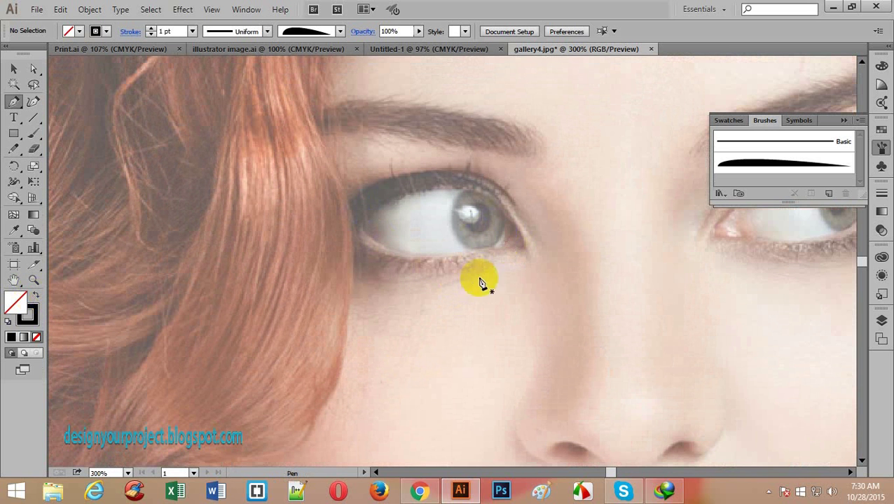
{"action": "left_click", "coordinate": [366, 236]}
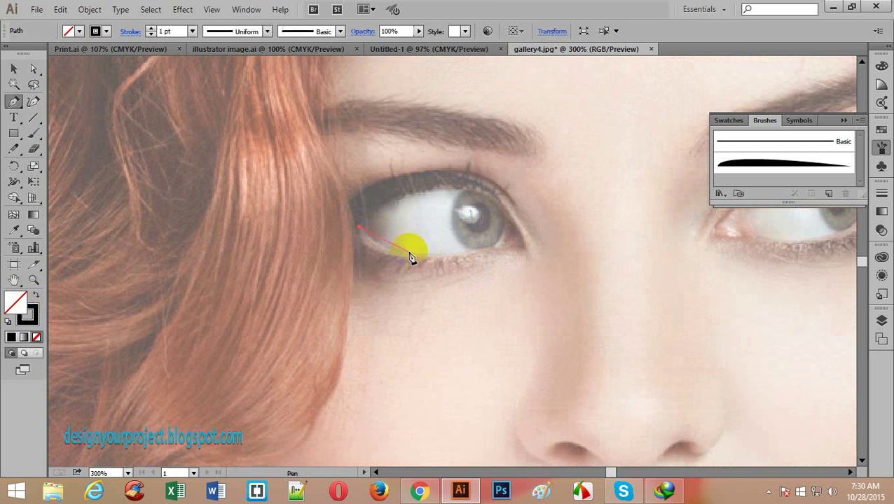
{"action": "left_click_drag", "start_coordinate": [481, 250], "coordinate": [573, 228]}
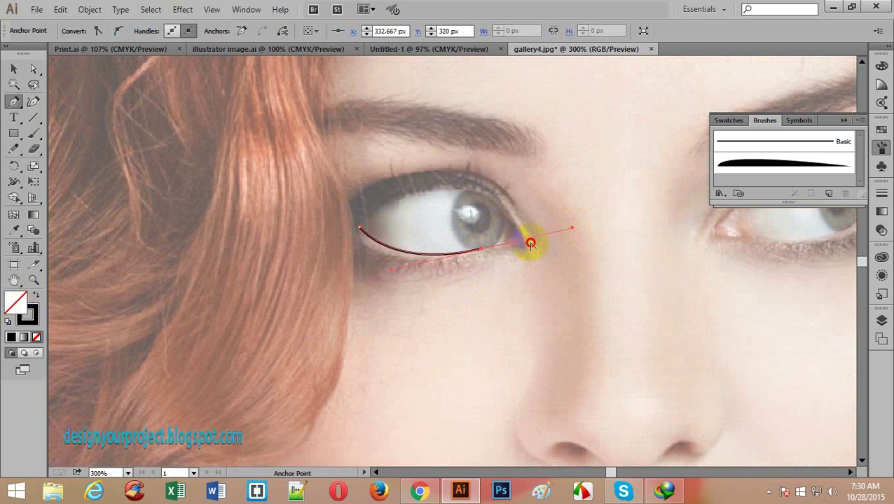
{"action": "left_click_drag", "start_coordinate": [573, 228], "coordinate": [501, 245]}
{"action": "key", "text": "ctrl+z"}
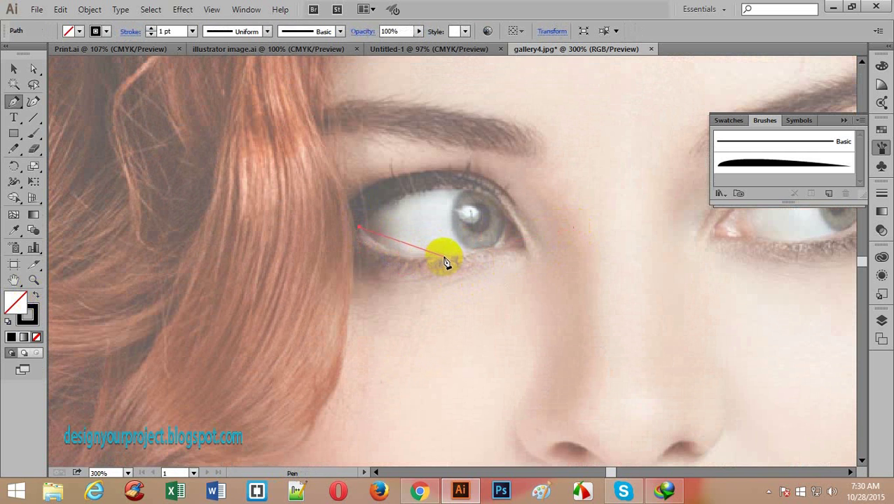
- Trace the lower eyelid to the inner corner and curve the path up along the inner end of the upper lid
{"action": "left_click_drag", "start_coordinate": [443, 259], "coordinate": [503, 247]}
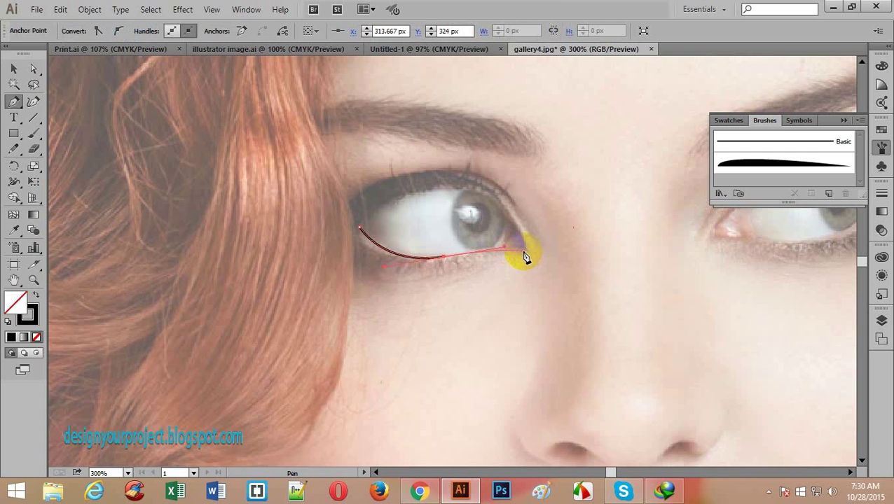
{"action": "left_click", "coordinate": [524, 252]}
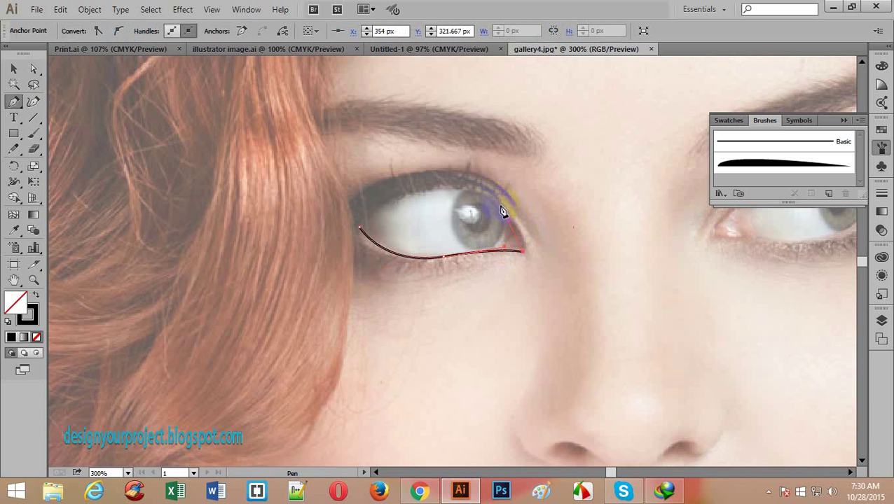
{"action": "left_click_drag", "start_coordinate": [505, 206], "coordinate": [485, 186]}
- Trace both sides of the iris and a short tear-duct curve near the inner eye corner as separate open Pen paths
{"action": "scroll", "coordinate": [397, 282], "scroll_direction": "up", "scroll_amount": 3}
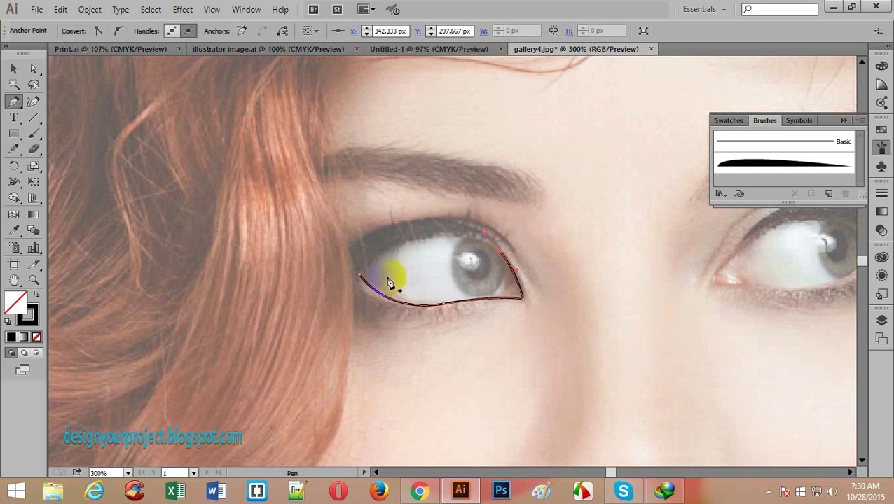
{"action": "scroll", "coordinate": [540, 273], "scroll_direction": "down", "scroll_amount": 5}
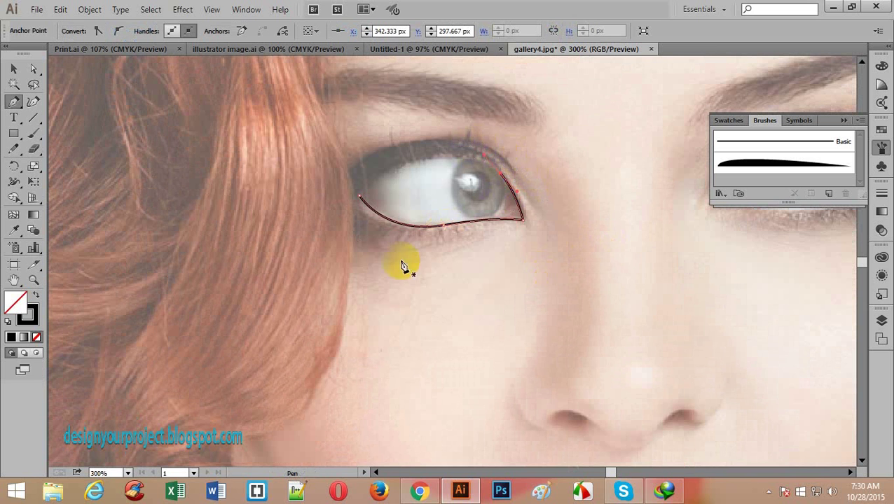
{"action": "key", "text": "ctrl+plus"}
{"action": "scroll", "coordinate": [449, 290], "scroll_direction": "up", "scroll_amount": 3}
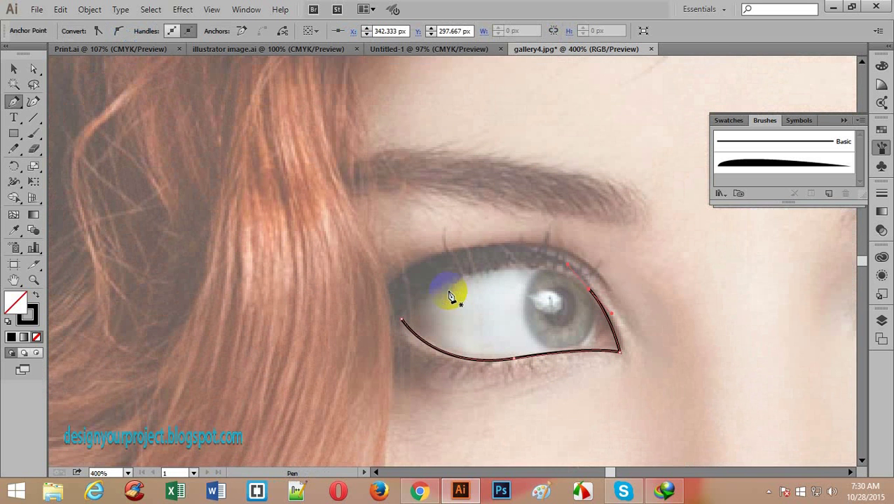
{"action": "left_click_drag", "start_coordinate": [699, 283], "coordinate": [639, 278]}
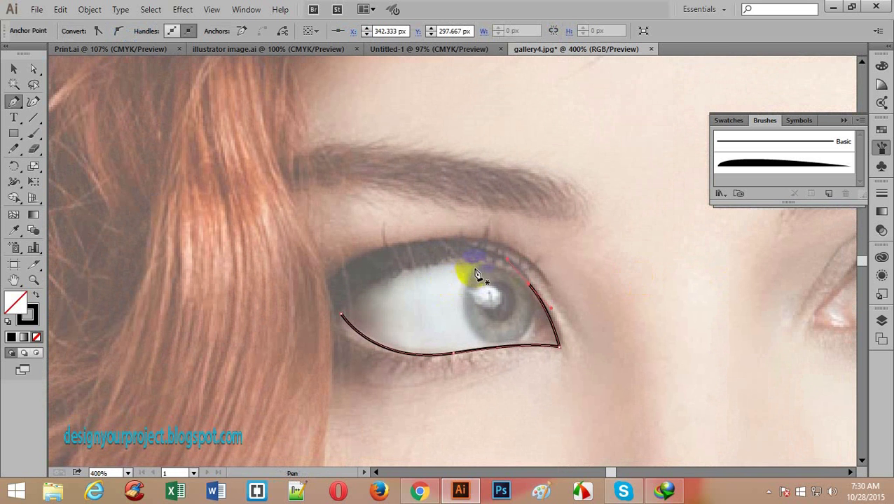
{"action": "left_click", "coordinate": [482, 267]}
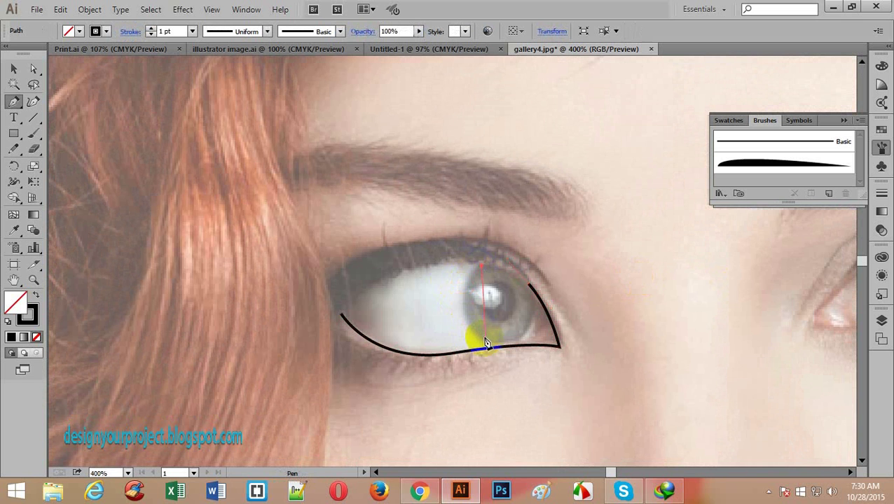
{"action": "left_click_drag", "start_coordinate": [487, 342], "coordinate": [538, 372]}
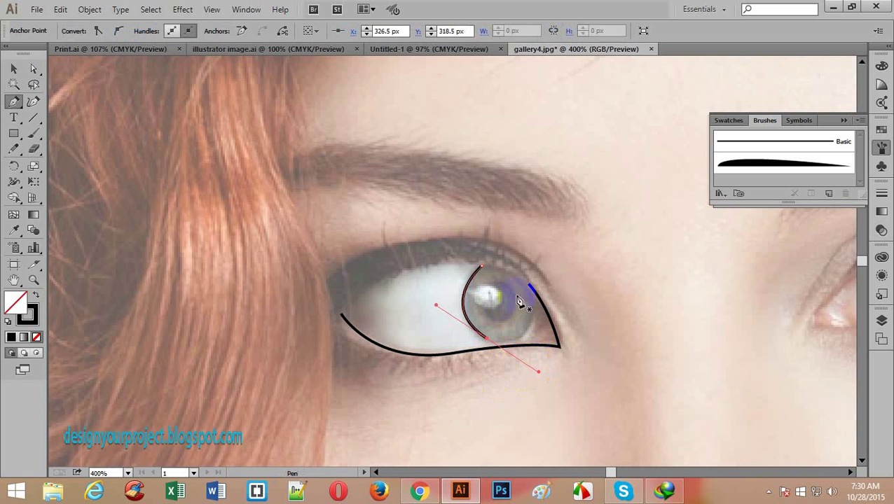
{"action": "left_click", "coordinate": [533, 316], "text": "ctrl"}
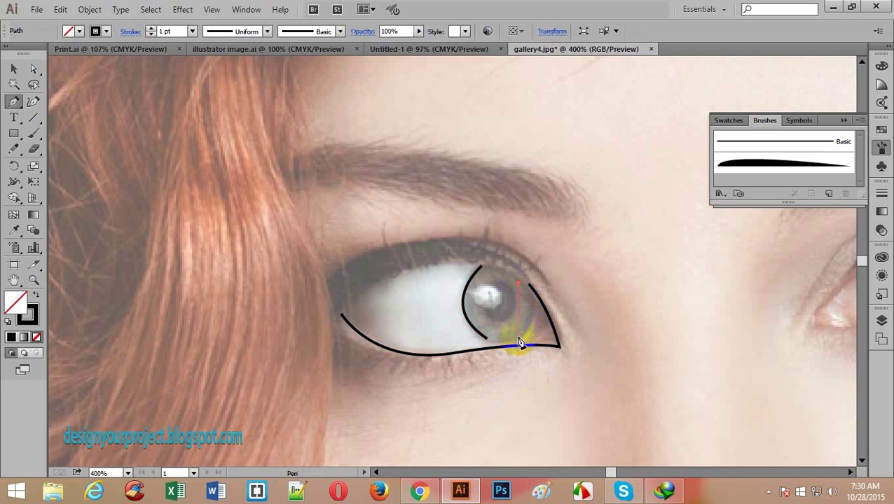
{"action": "left_click_drag", "start_coordinate": [519, 339], "coordinate": [484, 368]}
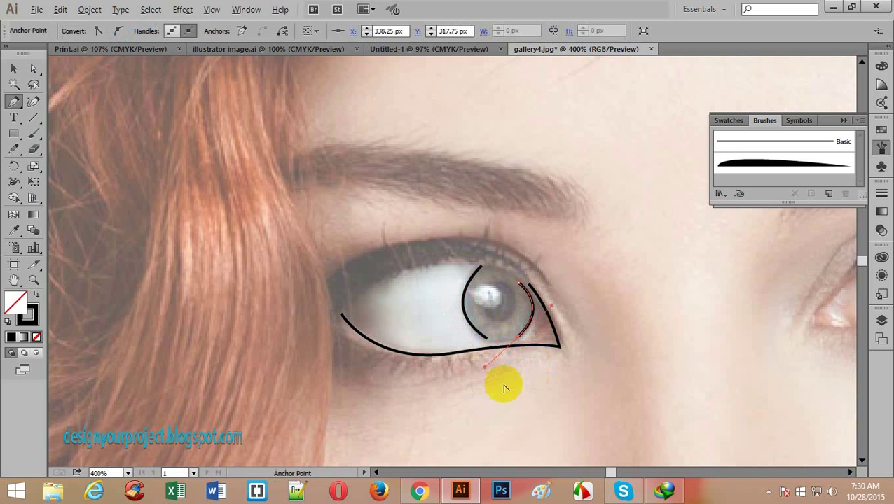
{"action": "left_click", "coordinate": [541, 316], "text": "ctrl"}
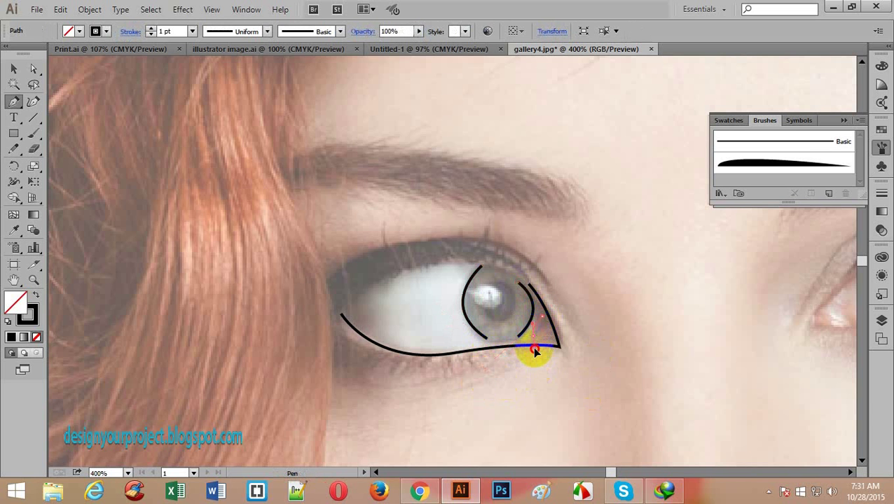
{"action": "left_click", "coordinate": [533, 347]}
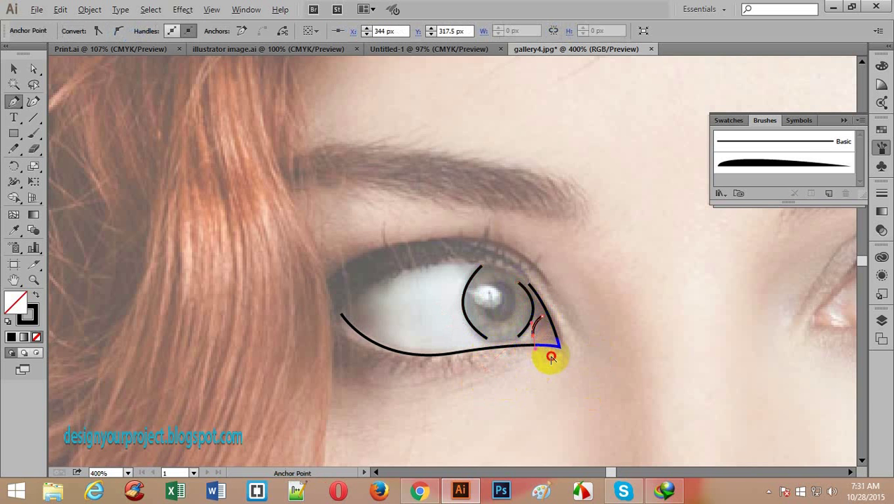
- Start a new Pen path at the upper edge of the pupil
{"action": "left_click", "coordinate": [574, 277], "text": "ctrl+alt"}
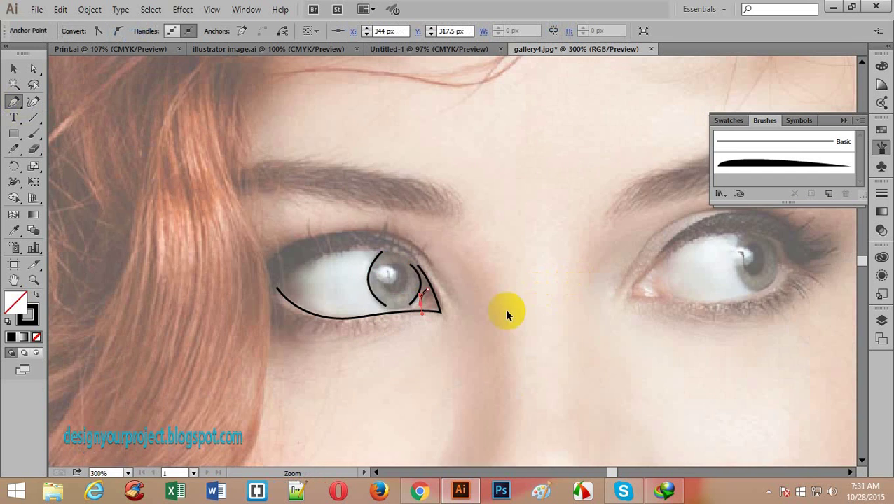
{"action": "left_click", "coordinate": [360, 265], "text": "ctrl"}
{"action": "left_click", "coordinate": [455, 299], "text": "ctrl"}
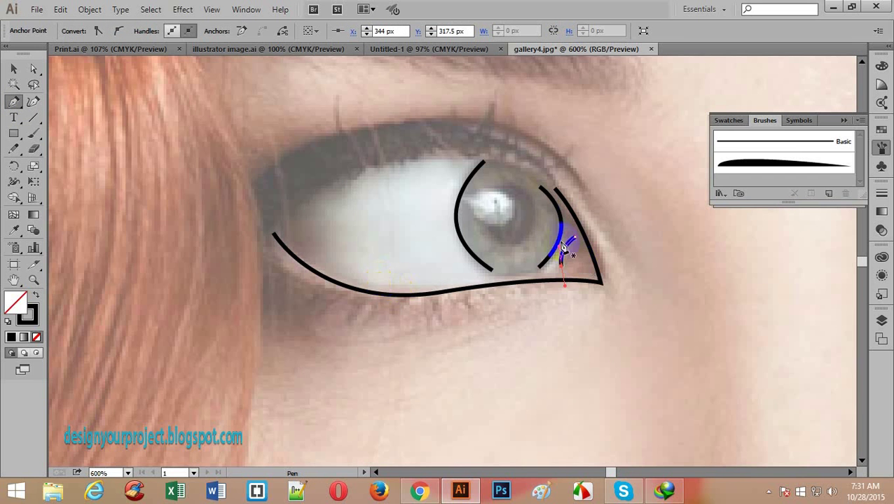
{"action": "left_click", "coordinate": [512, 186]}
{"action": "left_click_drag", "start_coordinate": [484, 231], "coordinate": [559, 291]}
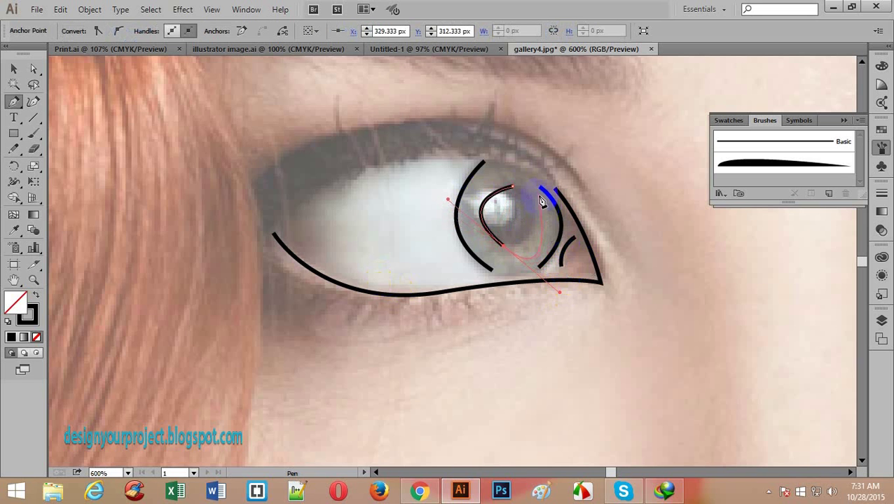
{"action": "left_click", "coordinate": [550, 290]}
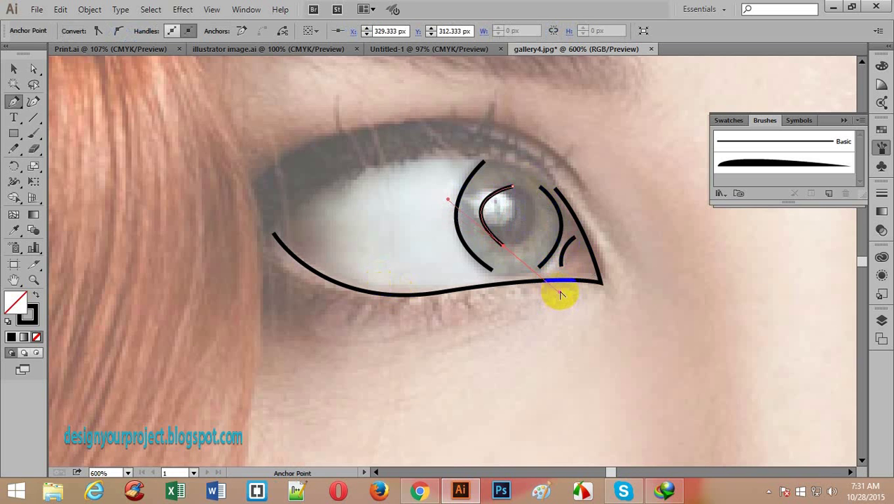
{"action": "left_click_drag", "start_coordinate": [560, 293], "coordinate": [517, 260]}
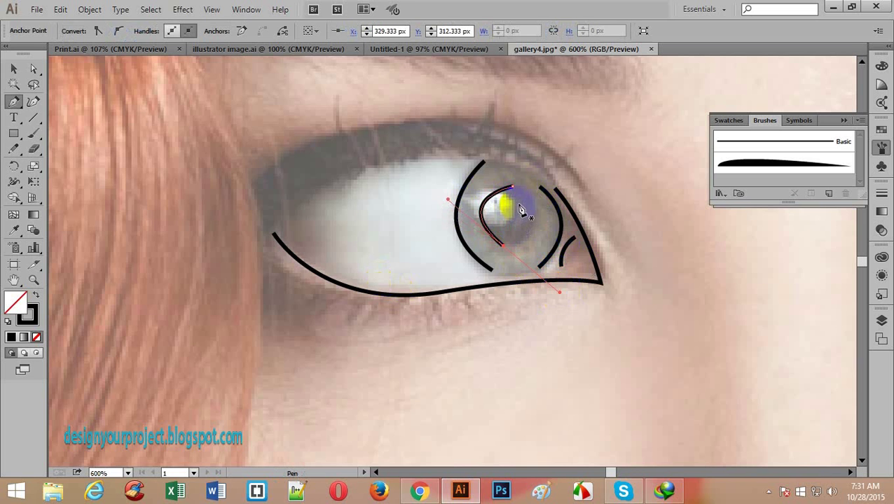
{"action": "key", "text": "ctrl+z"}
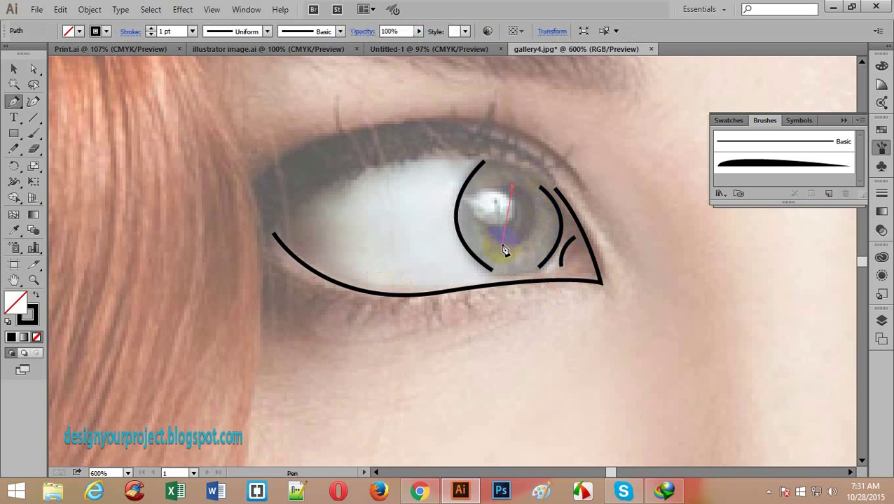
- Outline the pupil with three separate short arcs: over the highlight, along the nose side, and at the lower outer edge
{"action": "left_click_drag", "start_coordinate": [477, 205], "coordinate": [527, 254]}
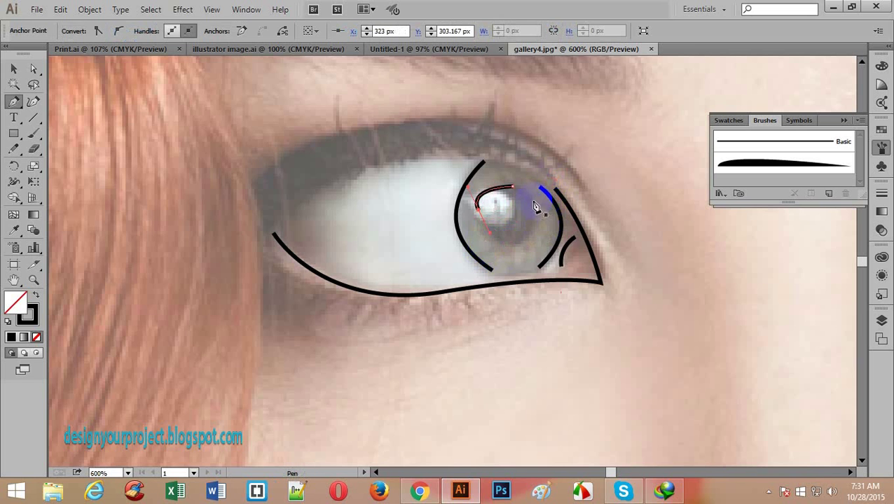
{"action": "left_click_drag", "start_coordinate": [533, 202], "coordinate": [487, 266]}
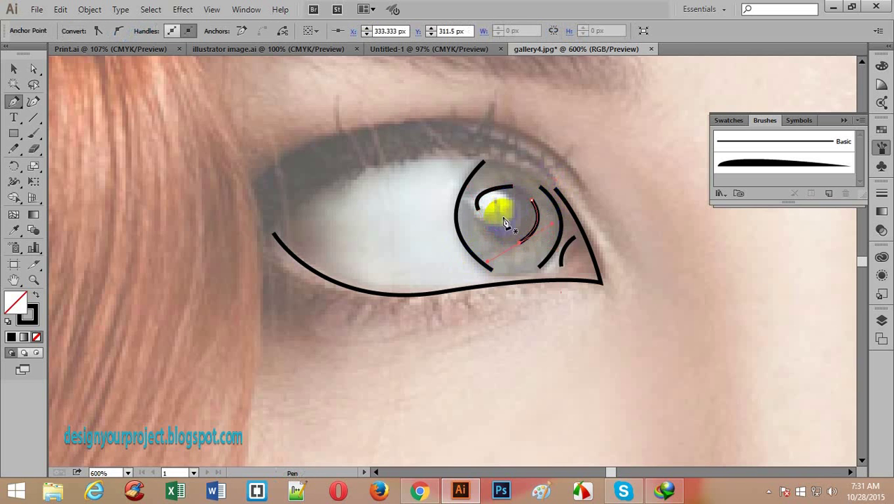
{"action": "left_click", "coordinate": [479, 220]}
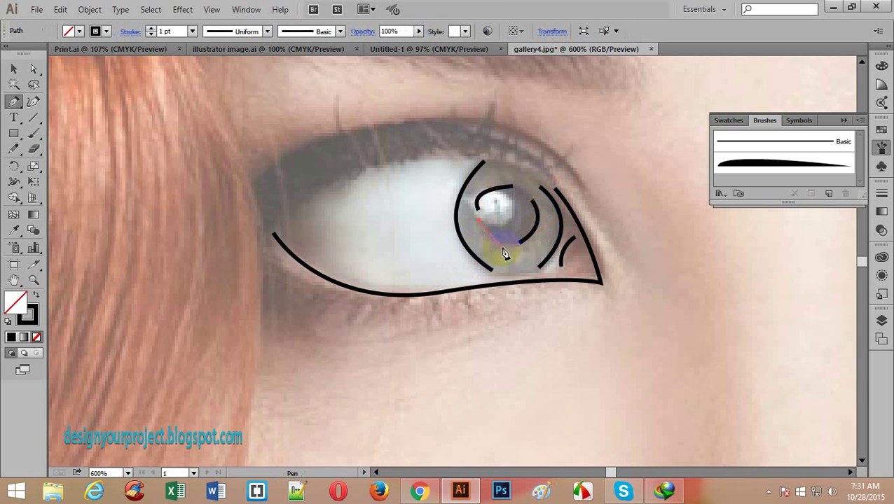
{"action": "left_click_drag", "start_coordinate": [518, 249], "coordinate": [536, 262]}
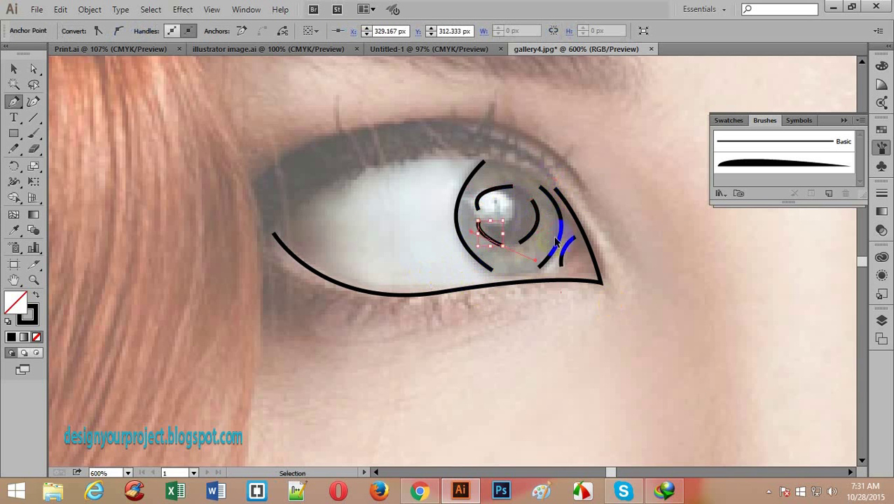
{"action": "left_click", "coordinate": [575, 230], "text": "alt"}
{"action": "left_click", "coordinate": [549, 254], "text": "alt"}
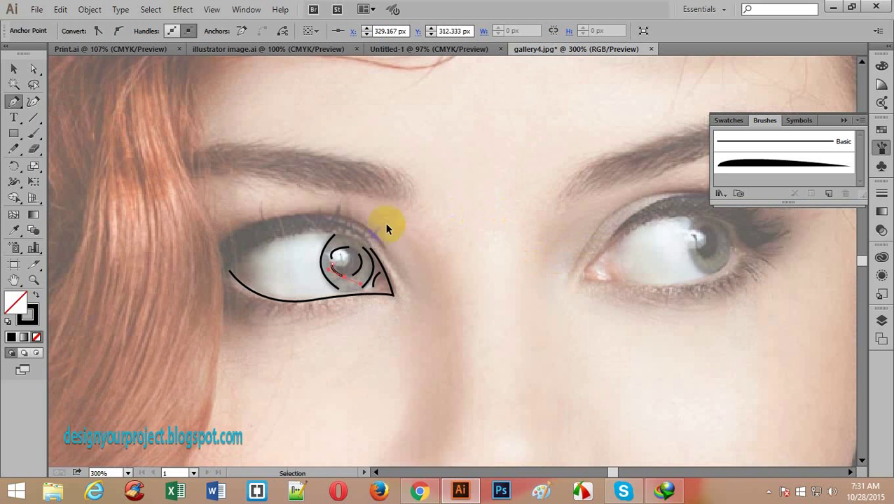
{"action": "left_click", "coordinate": [348, 223]}
{"action": "left_click", "coordinate": [348, 223]}
{"action": "scroll", "coordinate": [391, 261], "scroll_direction": "down", "scroll_amount": 3}
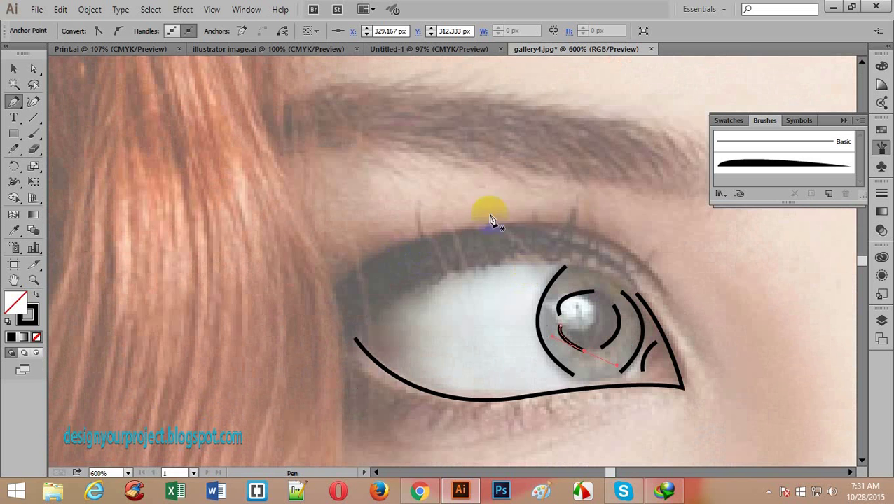
{"action": "left_click_drag", "start_coordinate": [573, 217], "coordinate": [565, 251]}
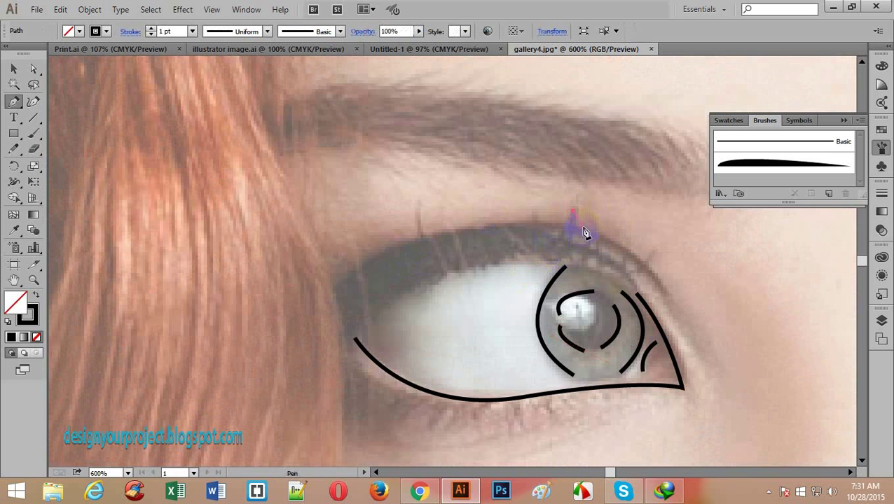
{"action": "left_click", "coordinate": [544, 268]}
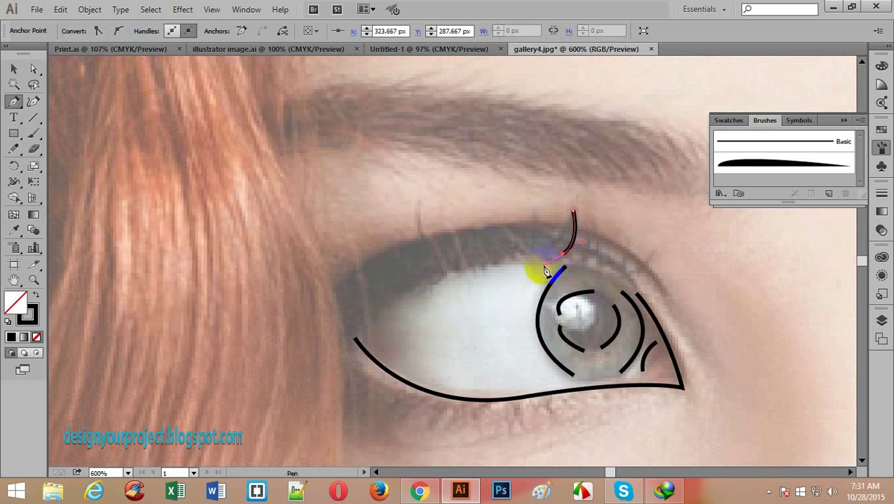
{"action": "key", "text": "ctrl+z"}
{"action": "key", "text": "ctrl+z"}
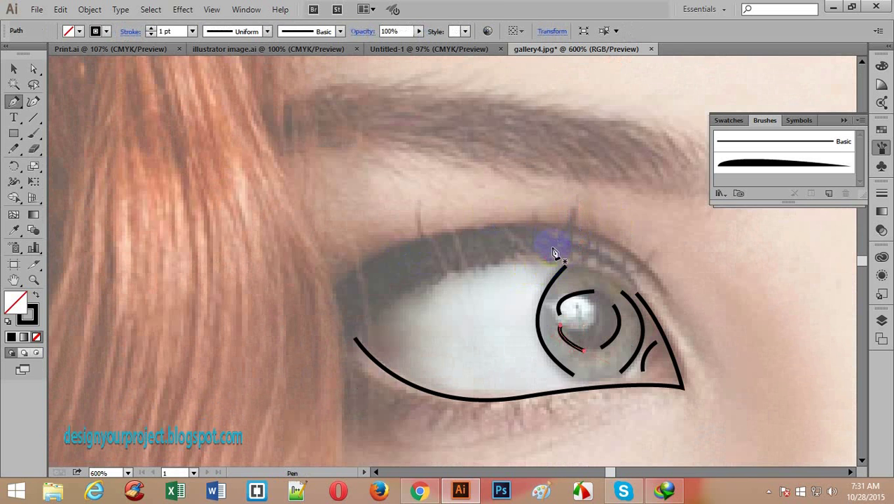
- Draw four short curved eyelash paths from the upper lid above the iris, each sweeping upward toward the nose
{"action": "mouse_move", "coordinate": [550, 254]}
{"action": "left_mouse_down"}
{"action": "mouse_move", "coordinate": [580, 217]}
{"action": "mouse_move", "coordinate": [570, 192]}
{"action": "left_mouse_up"}
{"action": "left_click", "coordinate": [551, 250]}
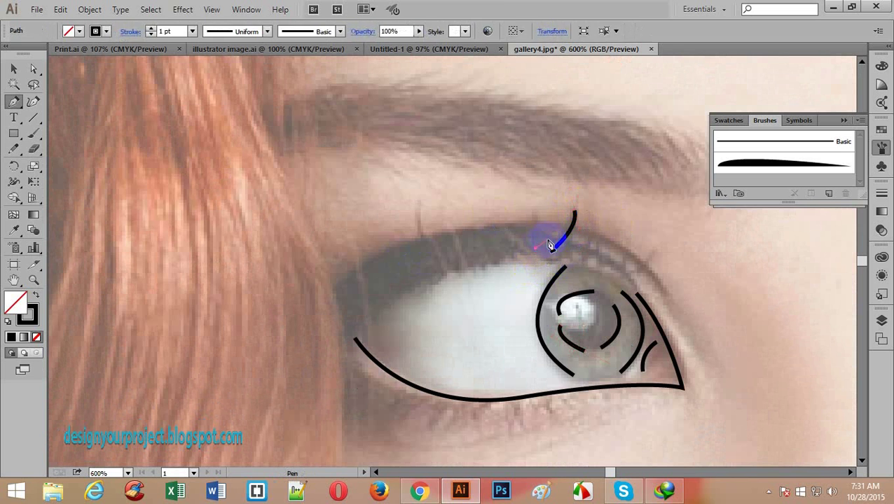
{"action": "left_click_drag", "start_coordinate": [566, 198], "coordinate": [566, 195]}
{"action": "left_click", "coordinate": [534, 219], "text": "alt"}
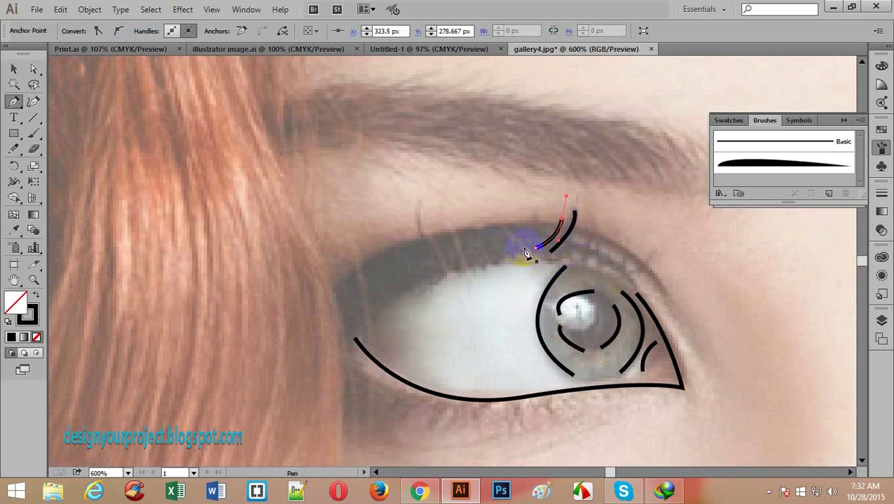
{"action": "left_click", "coordinate": [524, 247]}
{"action": "left_click_drag", "start_coordinate": [548, 224], "coordinate": [548, 222]}
{"action": "mouse_move", "coordinate": [558, 196]}
{"action": "left_mouse_down"}
{"action": "mouse_move", "coordinate": [545, 204]}
{"action": "mouse_move", "coordinate": [553, 189]}
{"action": "left_mouse_up"}
{"action": "left_click", "coordinate": [506, 250]}
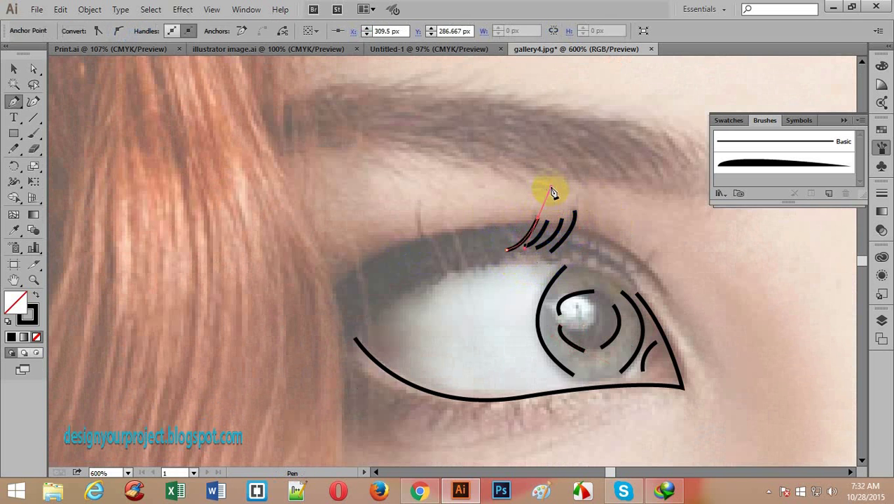
{"action": "left_click_drag", "start_coordinate": [490, 208], "coordinate": [494, 247]}
{"action": "key", "text": "ctrl+z"}
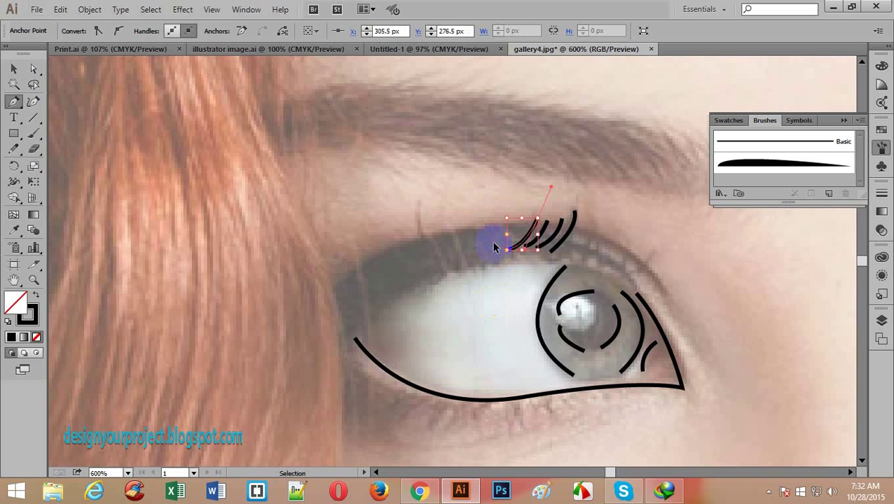
- Draw three more short curved eyelash paths on the upper lid, continuing the row toward the outer eye corner
{"action": "left_click", "coordinate": [495, 252]}
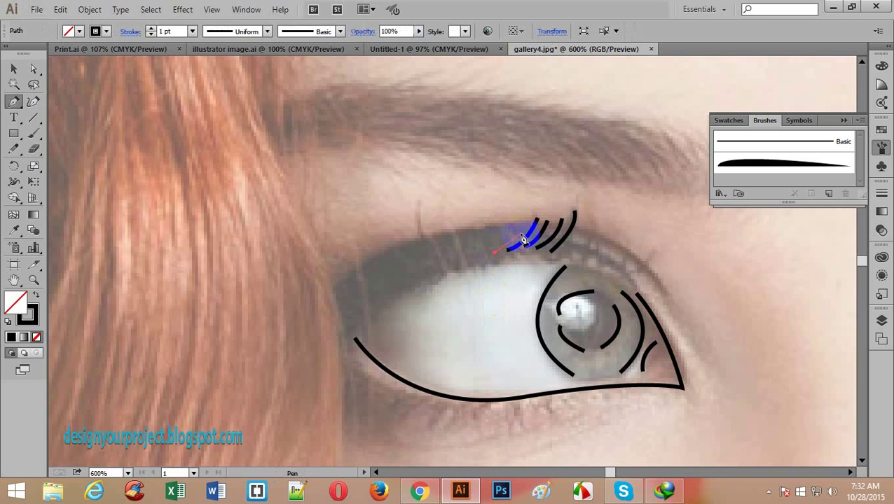
{"action": "left_click_drag", "start_coordinate": [527, 220], "coordinate": [545, 188]}
{"action": "left_click_drag", "start_coordinate": [511, 205], "coordinate": [483, 263]}
{"action": "left_click_drag", "start_coordinate": [519, 192], "coordinate": [520, 184]}
{"action": "left_click", "coordinate": [470, 221], "text": "alt"}
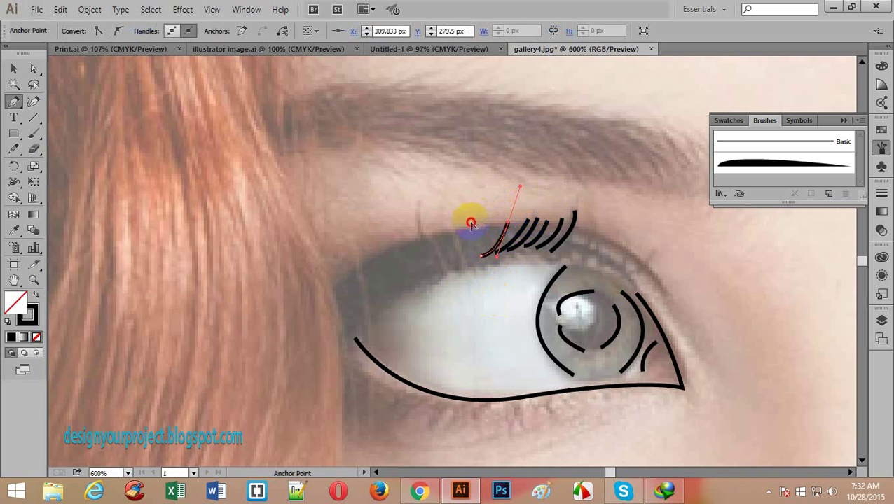
{"action": "left_click", "coordinate": [466, 256]}
{"action": "left_click_drag", "start_coordinate": [496, 224], "coordinate": [513, 193]}
{"action": "left_click", "coordinate": [459, 215], "text": "alt"}
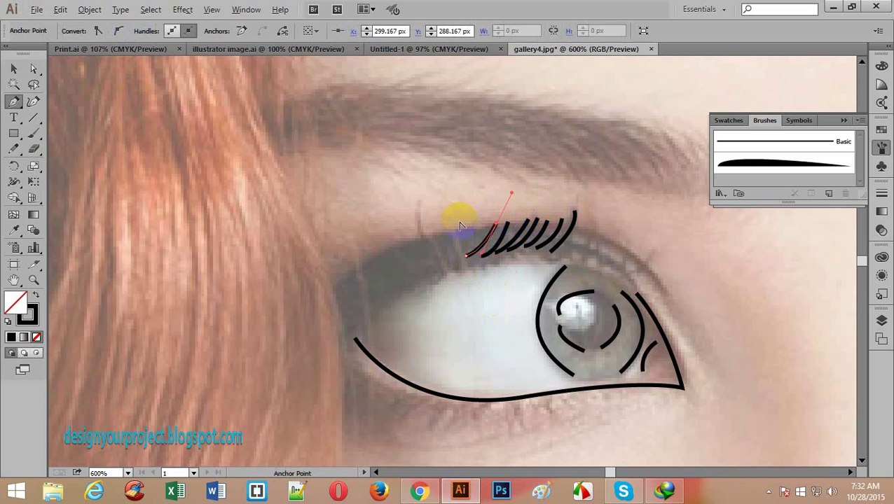
{"action": "left_click", "coordinate": [450, 256]}
{"action": "left_click_drag", "start_coordinate": [484, 229], "coordinate": [500, 201]}
{"action": "left_click", "coordinate": [437, 268]}
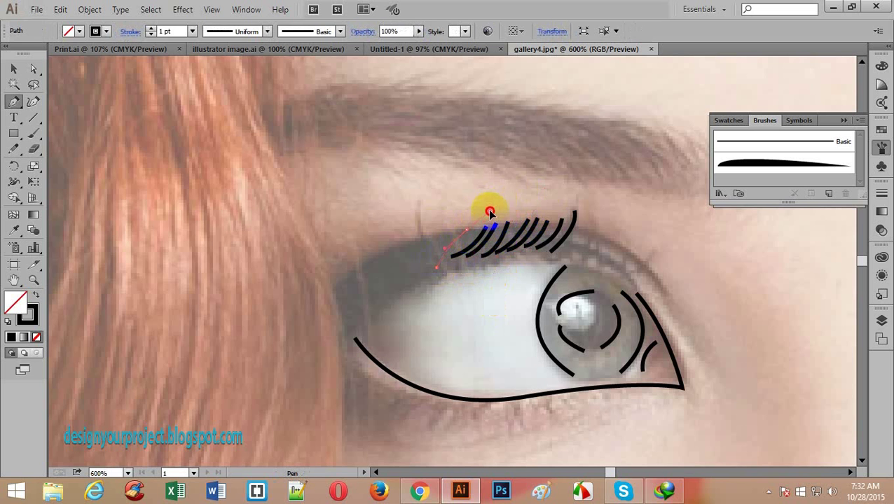
{"action": "key", "text": "ctrl+z"}
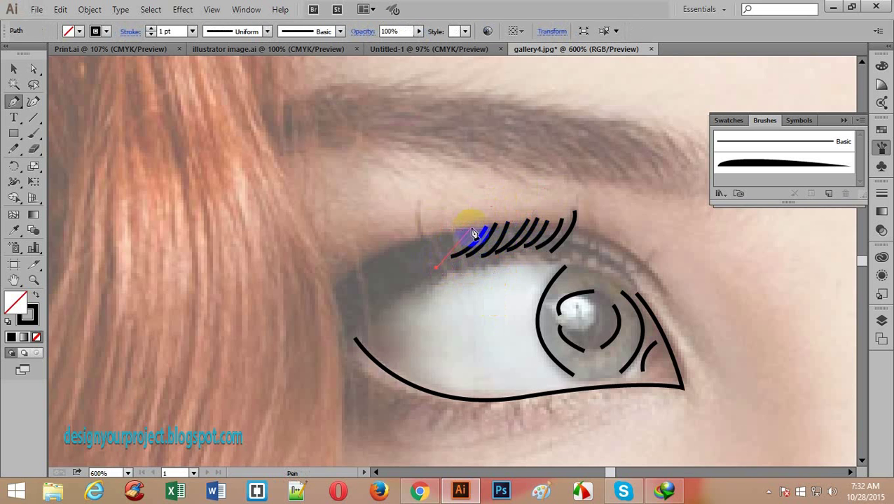
{"action": "left_click_drag", "start_coordinate": [471, 227], "coordinate": [487, 210]}
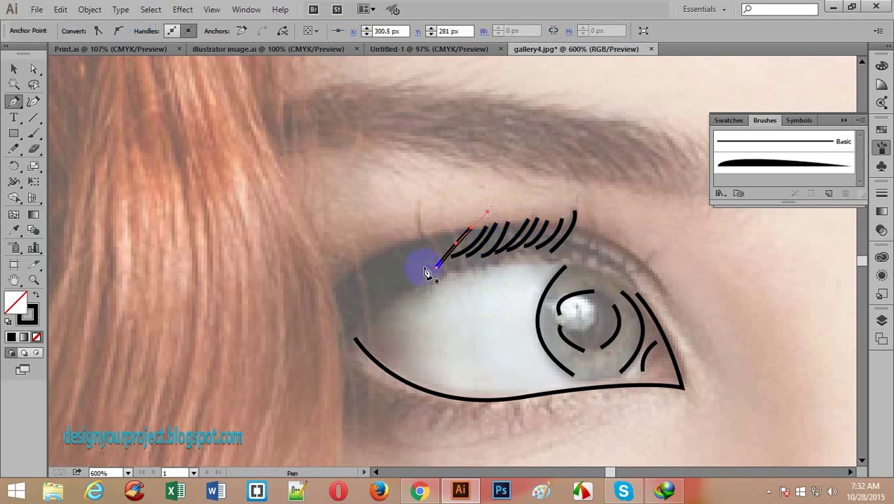
{"action": "left_click", "coordinate": [426, 272]}
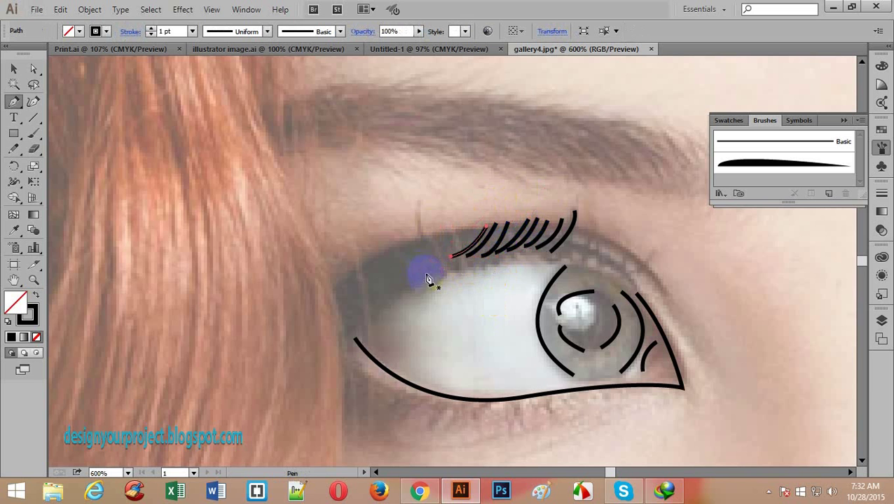
{"action": "key", "text": "ctrl+z"}
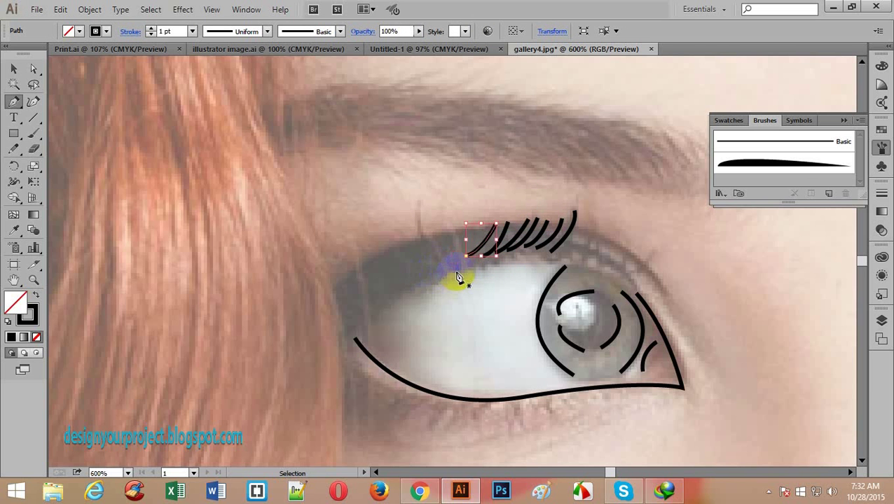
{"action": "left_click_drag", "start_coordinate": [455, 260], "coordinate": [489, 205]}
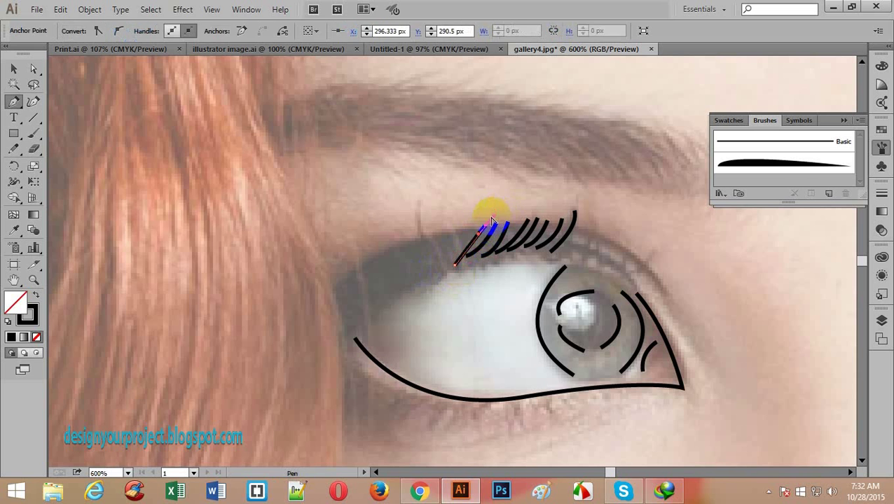
{"action": "left_click", "coordinate": [445, 266]}
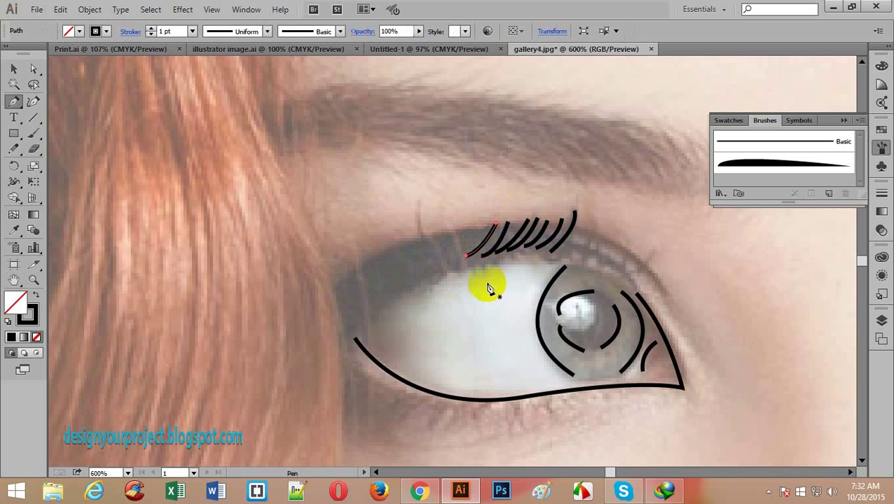
- Draw five short curved eyelash paths on the upper lid between the iris and the inner eye corner
{"action": "mouse_move", "coordinate": [657, 246]}
{"action": "left_mouse_down"}
{"action": "mouse_move", "coordinate": [629, 246]}
{"action": "mouse_move", "coordinate": [634, 220]}
{"action": "mouse_move", "coordinate": [618, 239]}
{"action": "mouse_move", "coordinate": [613, 208]}
{"action": "mouse_move", "coordinate": [624, 200]}
{"action": "left_mouse_up"}
{"action": "left_click", "coordinate": [678, 243], "text": "ctrl"}
{"action": "left_click", "coordinate": [622, 270]}
{"action": "left_click", "coordinate": [660, 231], "text": "ctrl"}
{"action": "left_click", "coordinate": [609, 264]}
{"action": "left_click", "coordinate": [645, 213], "text": "ctrl"}
{"action": "left_click", "coordinate": [596, 260]}
{"action": "left_click", "coordinate": [599, 213], "text": "ctrl"}
{"action": "left_click", "coordinate": [589, 249]}
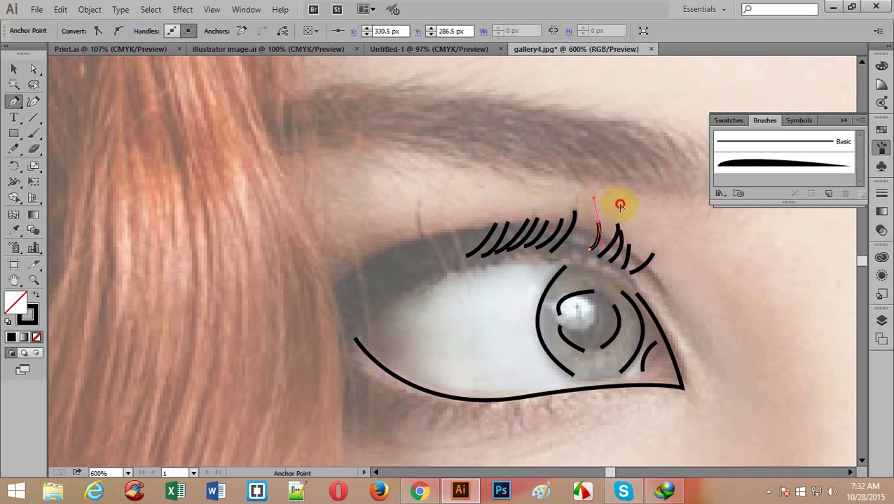
- Apply the tapered art brush to all the traced eye paths and set their stroke weight to 0.25 pt
{"action": "left_click", "coordinate": [13, 69]}
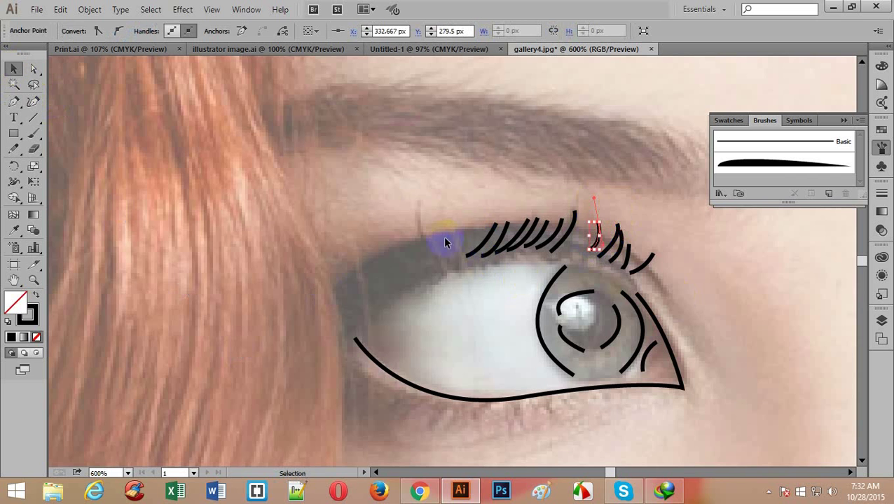
{"action": "mouse_move", "coordinate": [442, 236]}
{"action": "left_mouse_down"}
{"action": "mouse_move", "coordinate": [689, 360]}
{"action": "mouse_move", "coordinate": [723, 414]}
{"action": "left_mouse_up"}
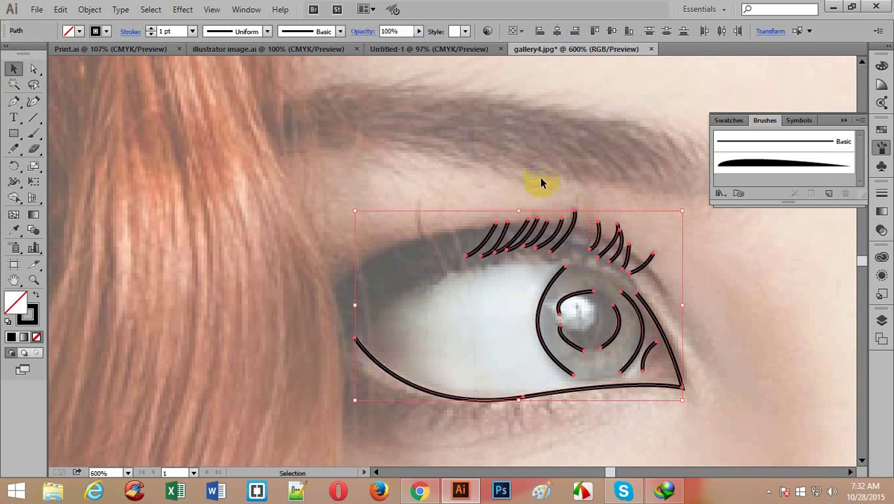
{"action": "left_click", "coordinate": [767, 172]}
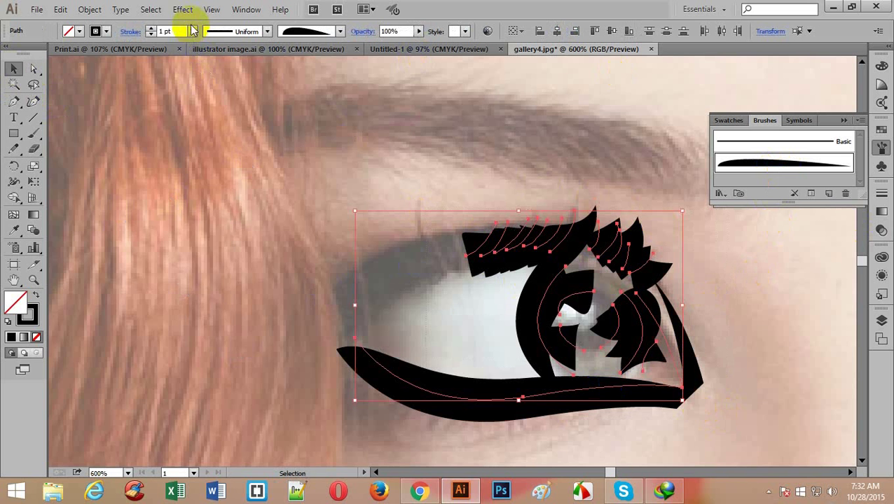
{"action": "left_click", "coordinate": [190, 31]}
{"action": "left_click", "coordinate": [209, 47]}
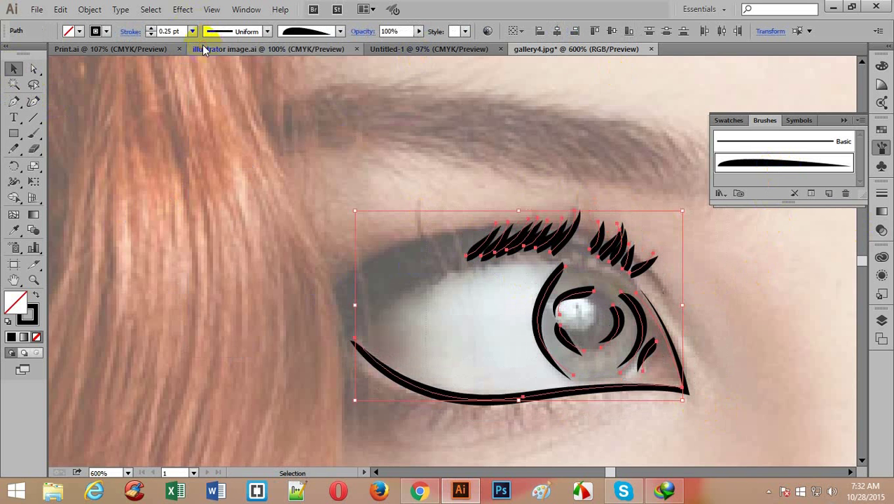
{"action": "left_click", "coordinate": [749, 296]}
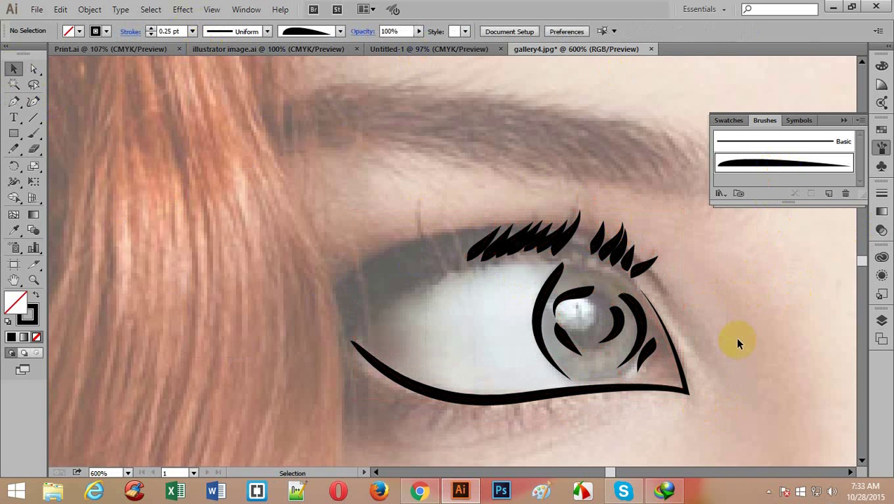
- Examine the brushed eye line art against the surrounding face and check its stroke weight
{"action": "left_click", "coordinate": [711, 308], "text": "ctrl+alt"}
{"action": "left_click", "coordinate": [711, 308], "text": "ctrl+alt"}
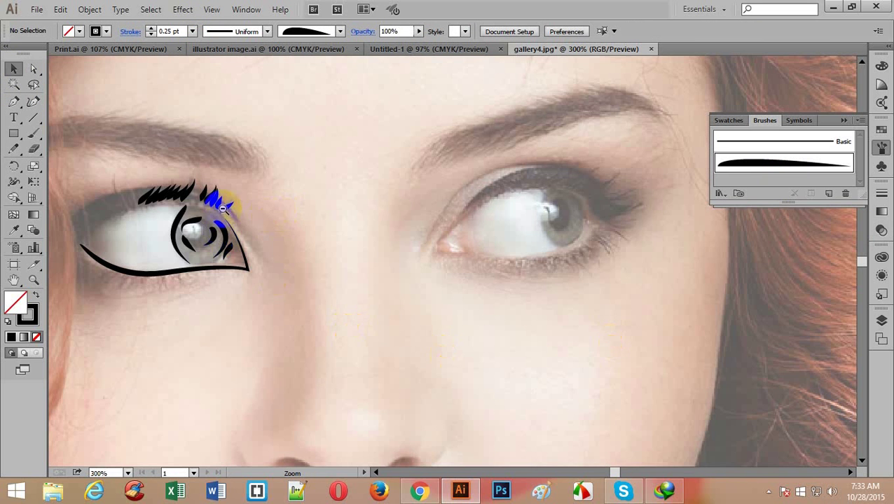
{"action": "left_click", "coordinate": [223, 203], "text": "ctrl+alt"}
{"action": "left_click_drag", "start_coordinate": [355, 238], "coordinate": [537, 323]}
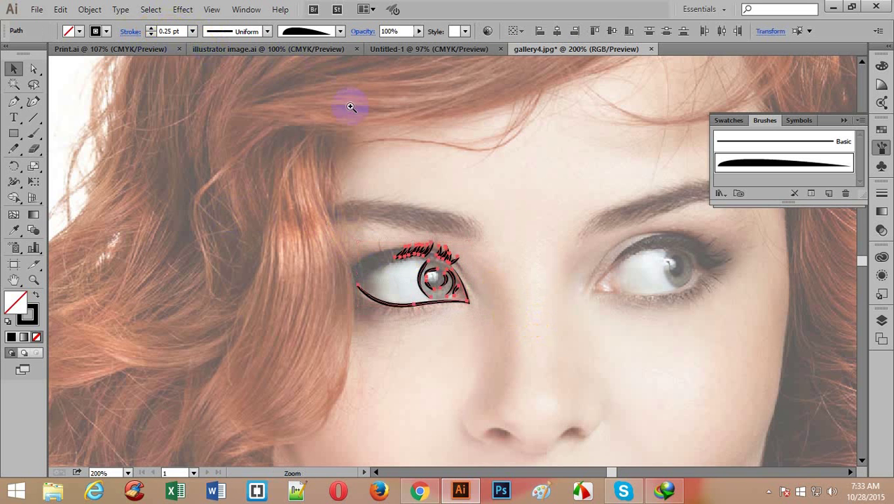
{"action": "left_click", "coordinate": [349, 105], "text": "ctrl"}
{"action": "scroll", "coordinate": [538, 296], "scroll_direction": "down", "scroll_amount": 10}
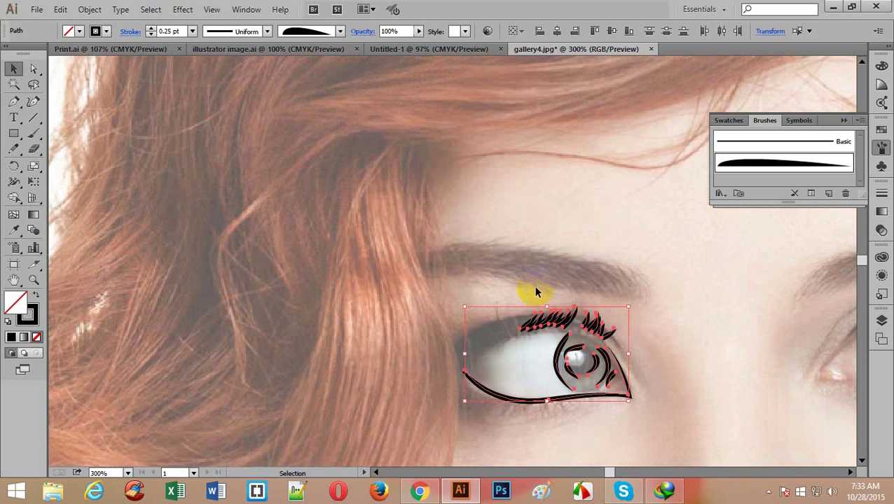
{"action": "left_click", "coordinate": [191, 31]}
{"action": "left_click", "coordinate": [173, 32]}
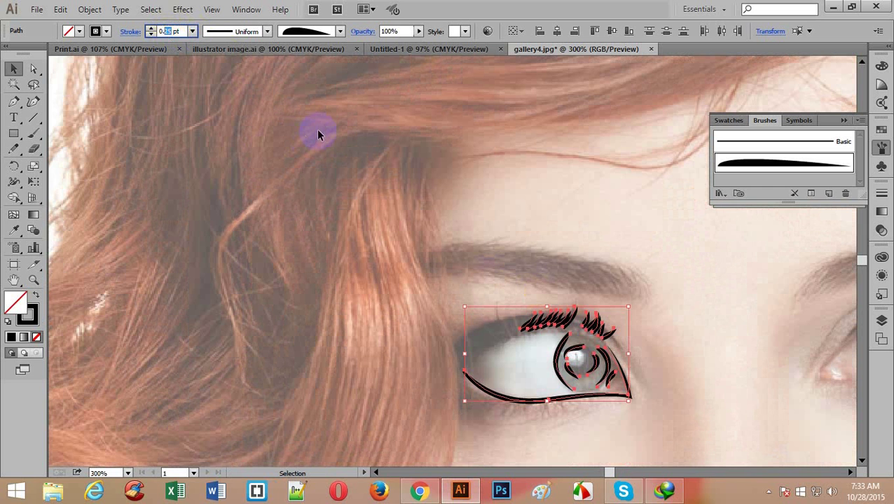
{"action": "left_click", "coordinate": [590, 278]}
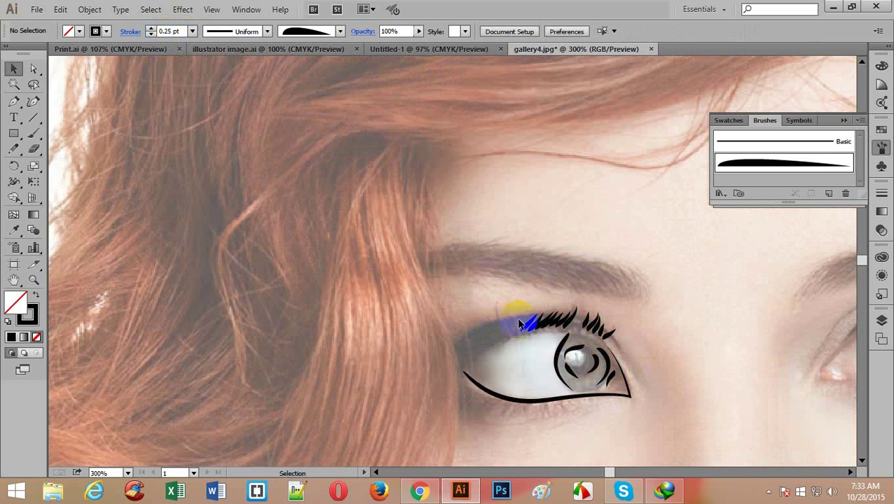
- Draw eight short curved eyelash paths with the Pen tool along the outer half of the upper lid
{"action": "left_click", "coordinate": [538, 253], "text": "ctrl"}
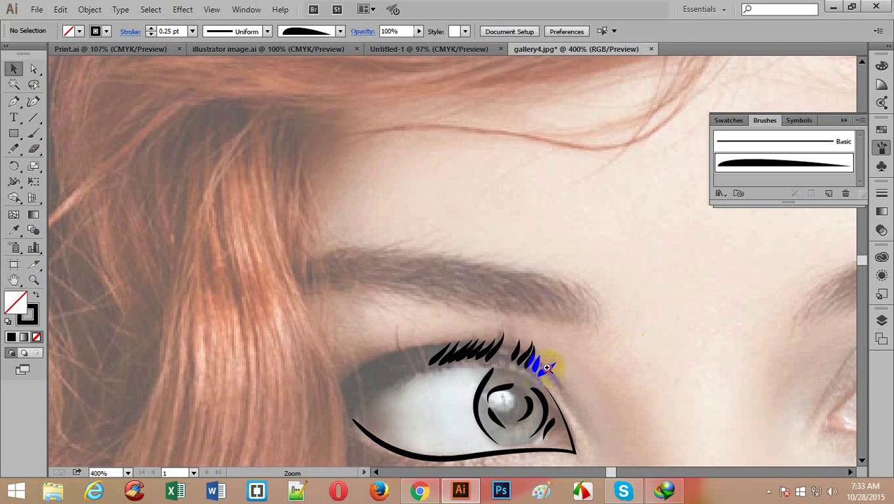
{"action": "left_click", "coordinate": [546, 366], "text": "ctrl"}
{"action": "left_click_drag", "start_coordinate": [387, 288], "coordinate": [415, 290]}
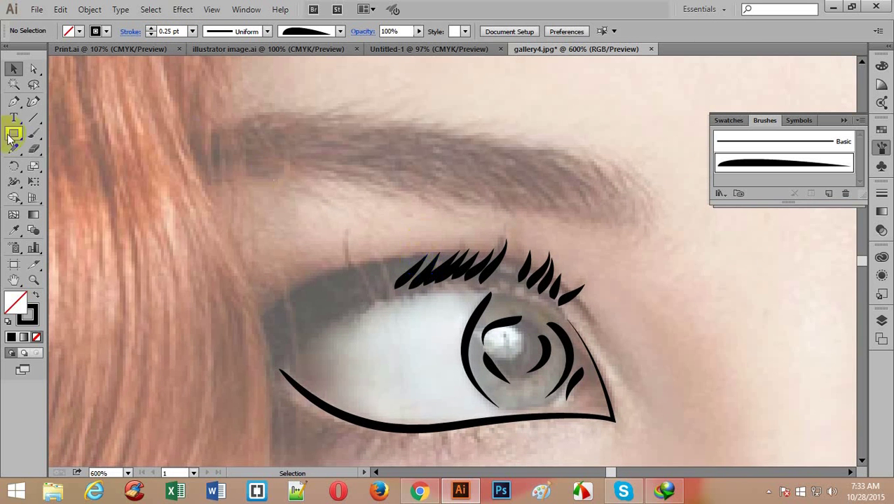
{"action": "left_click", "coordinate": [12, 104]}
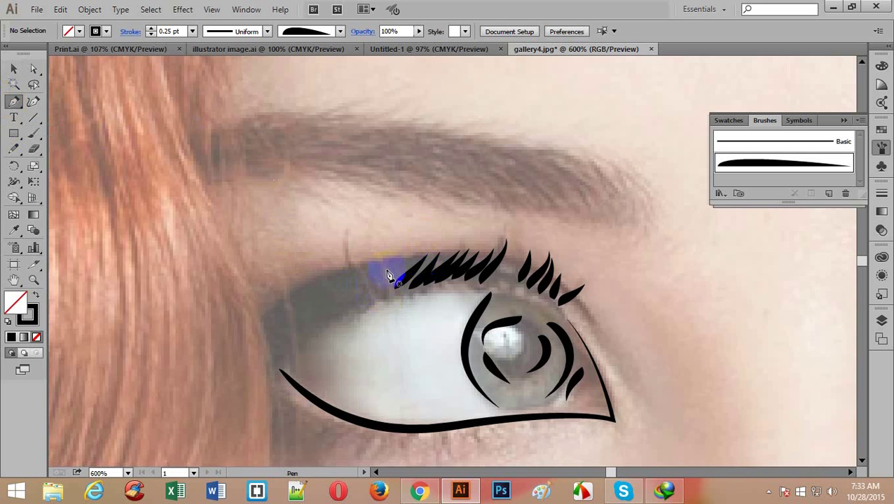
{"action": "left_click", "coordinate": [383, 298]}
{"action": "left_click_drag", "start_coordinate": [402, 261], "coordinate": [403, 243]}
{"action": "mouse_move", "coordinate": [370, 294]}
{"action": "left_mouse_down"}
{"action": "mouse_move", "coordinate": [381, 229]}
{"action": "mouse_move", "coordinate": [365, 227]}
{"action": "left_mouse_up"}
{"action": "left_click", "coordinate": [352, 302]}
{"action": "left_click", "coordinate": [339, 310]}
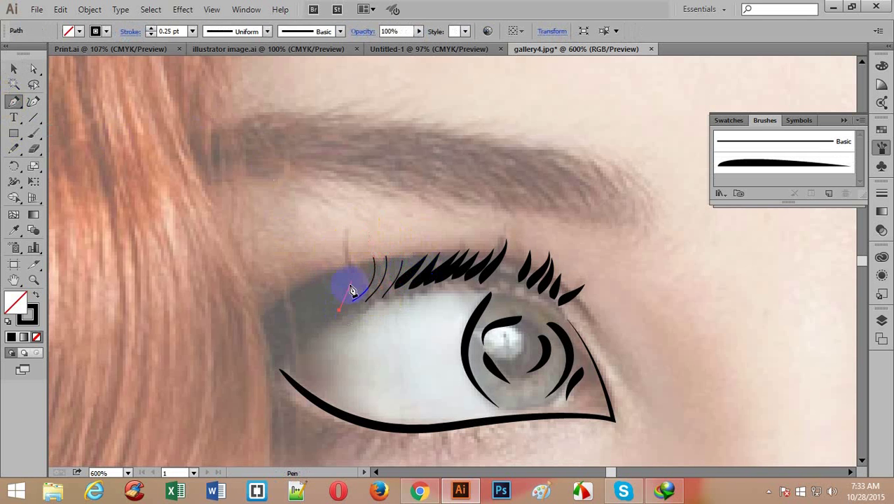
{"action": "left_click_drag", "start_coordinate": [352, 290], "coordinate": [355, 238]}
{"action": "left_click_drag", "start_coordinate": [330, 313], "coordinate": [323, 250]}
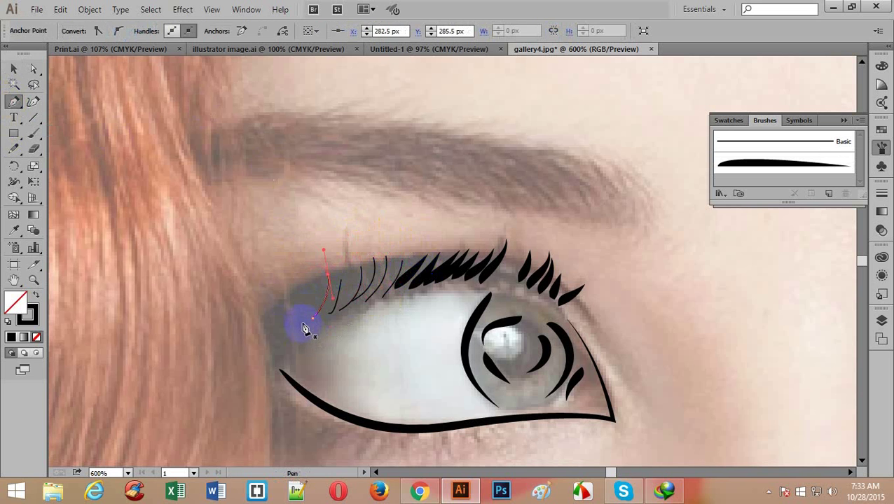
{"action": "left_click_drag", "start_coordinate": [310, 281], "coordinate": [297, 250]}
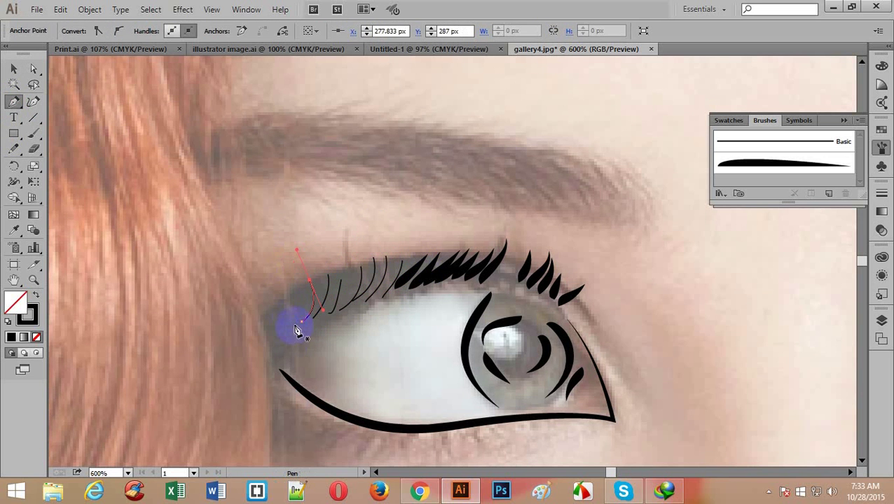
{"action": "left_click_drag", "start_coordinate": [295, 324], "coordinate": [301, 297]}
- Apply the tapered art brush to the new outer eyelashes and set their stroke weight to 0.25 pt
{"action": "left_click_drag", "start_coordinate": [293, 263], "coordinate": [393, 330]}
{"action": "left_click", "coordinate": [13, 68]}
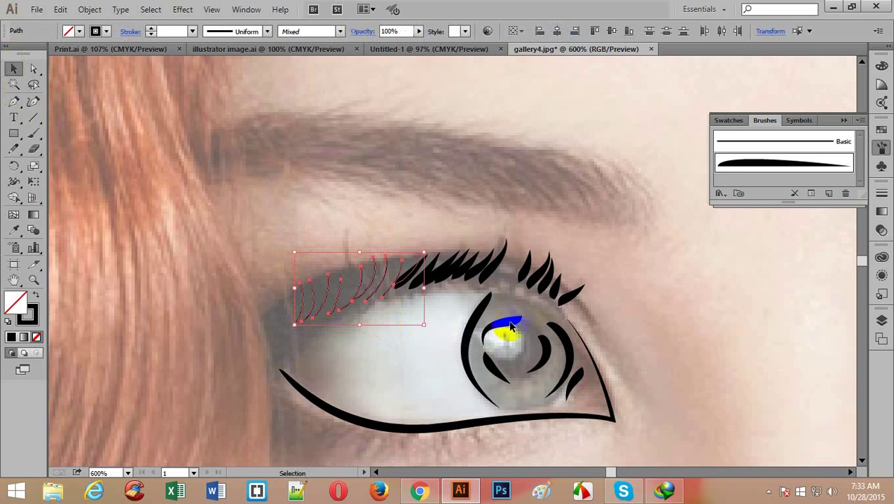
{"action": "left_click", "coordinate": [192, 31]}
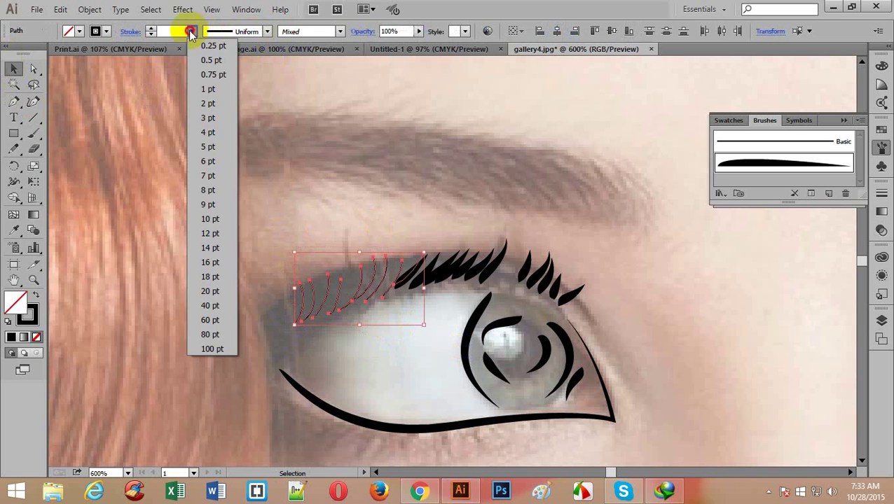
{"action": "left_click", "coordinate": [203, 45]}
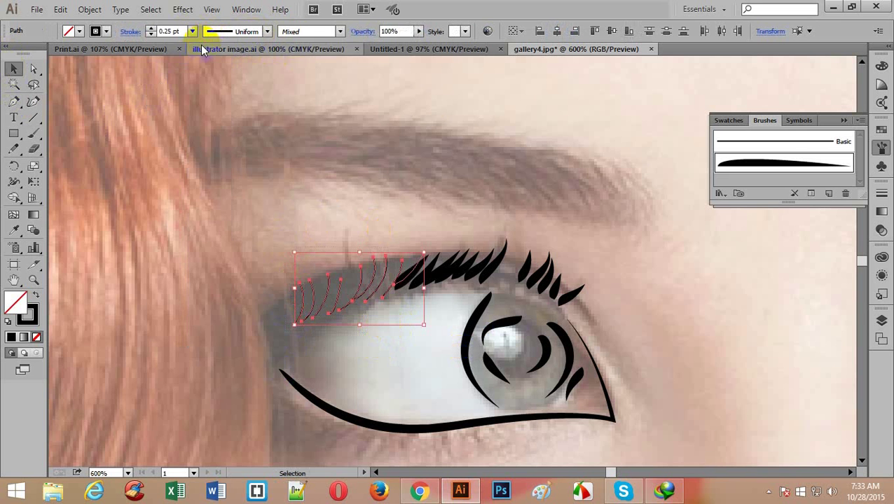
{"action": "left_click", "coordinate": [777, 164]}
{"action": "left_click", "coordinate": [173, 31]}
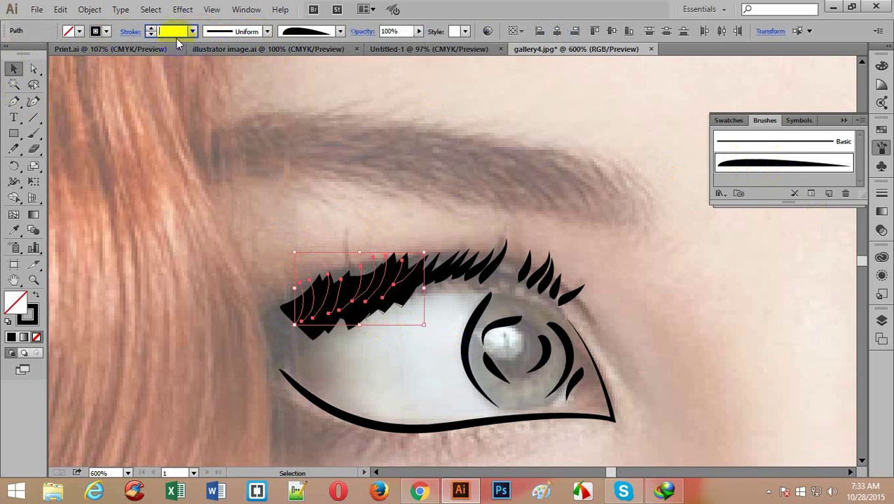
{"action": "type", "text": ".2"}
{"action": "key", "text": "Return"}
{"action": "left_click", "coordinate": [309, 156]}
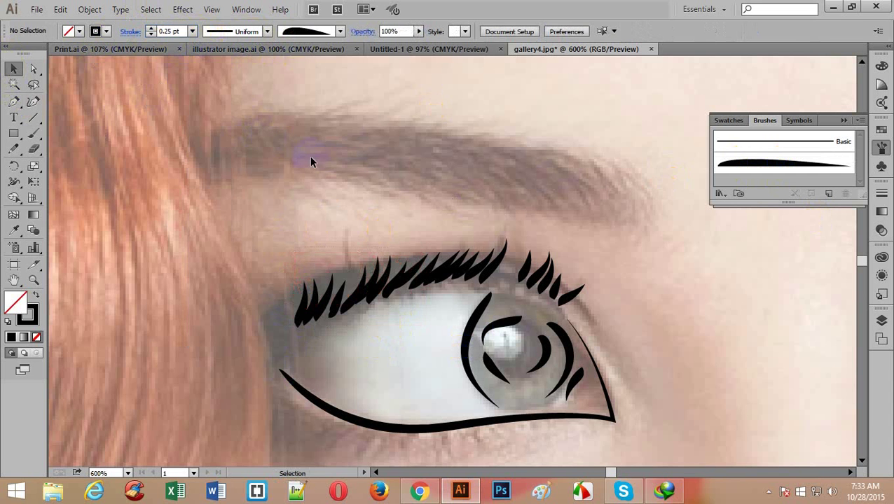
- Draw a row of short curved hair paths with the Pen tool across the inner end of the eyebrow above the traced eye
{"action": "scroll", "coordinate": [332, 258], "scroll_direction": "up", "scroll_amount": 2}
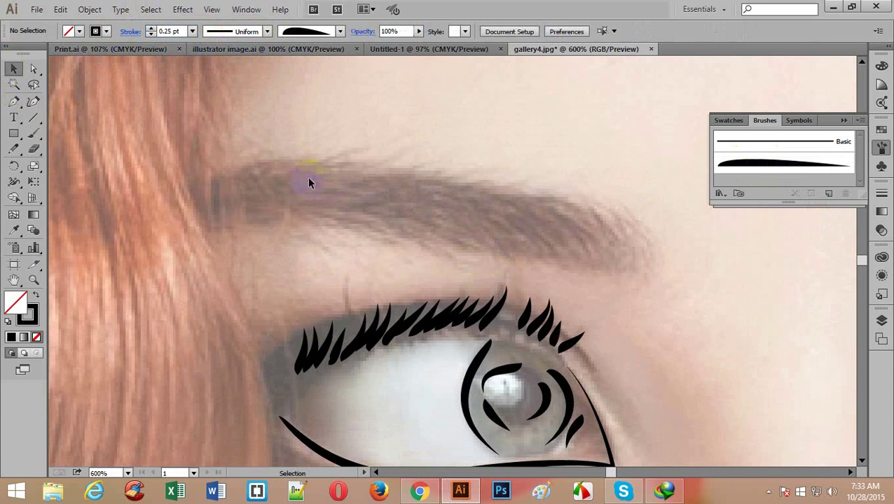
{"action": "scroll", "coordinate": [367, 298], "scroll_direction": "up", "scroll_amount": 1}
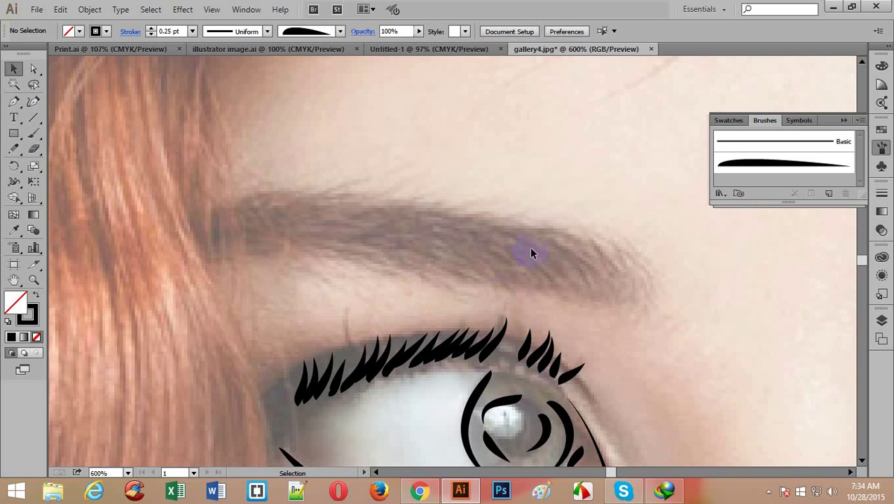
{"action": "left_click", "coordinate": [14, 103]}
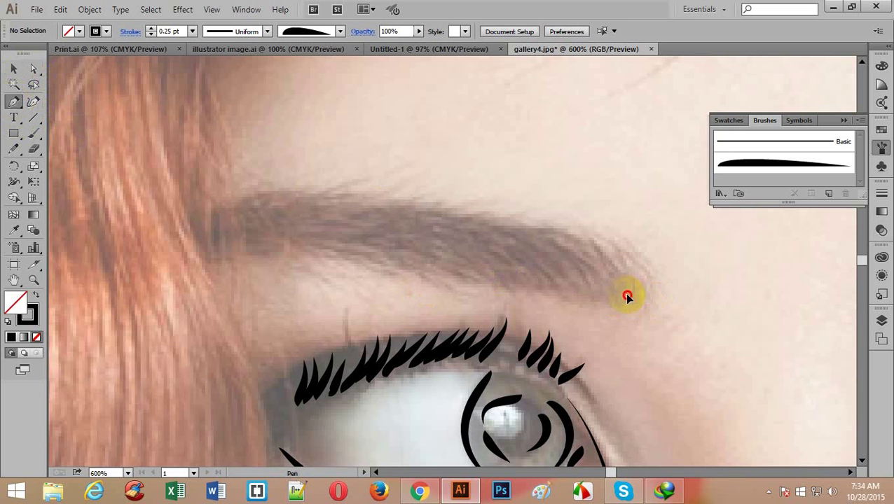
{"action": "left_click", "coordinate": [627, 296]}
{"action": "mouse_move", "coordinate": [614, 249]}
{"action": "left_mouse_down"}
{"action": "mouse_move", "coordinate": [596, 232]}
{"action": "mouse_move", "coordinate": [602, 242]}
{"action": "mouse_move", "coordinate": [591, 240]}
{"action": "mouse_move", "coordinate": [583, 222]}
{"action": "mouse_move", "coordinate": [550, 217]}
{"action": "mouse_move", "coordinate": [567, 261]}
{"action": "mouse_move", "coordinate": [537, 223]}
{"action": "mouse_move", "coordinate": [511, 231]}
{"action": "mouse_move", "coordinate": [507, 219]}
{"action": "mouse_move", "coordinate": [475, 219]}
{"action": "left_mouse_up"}
{"action": "left_click", "coordinate": [615, 288]}
{"action": "key", "text": "alt"}
{"action": "left_click", "coordinate": [607, 289]}
{"action": "key", "text": "alt"}
{"action": "key", "text": "ctrl+z"}
{"action": "left_click", "coordinate": [581, 283]}
{"action": "left_click", "coordinate": [578, 288], "text": "ctrl"}
{"action": "left_click", "coordinate": [567, 284]}
{"action": "left_click", "coordinate": [555, 279]}
{"action": "left_click", "coordinate": [533, 276]}
{"action": "left_click", "coordinate": [518, 278]}
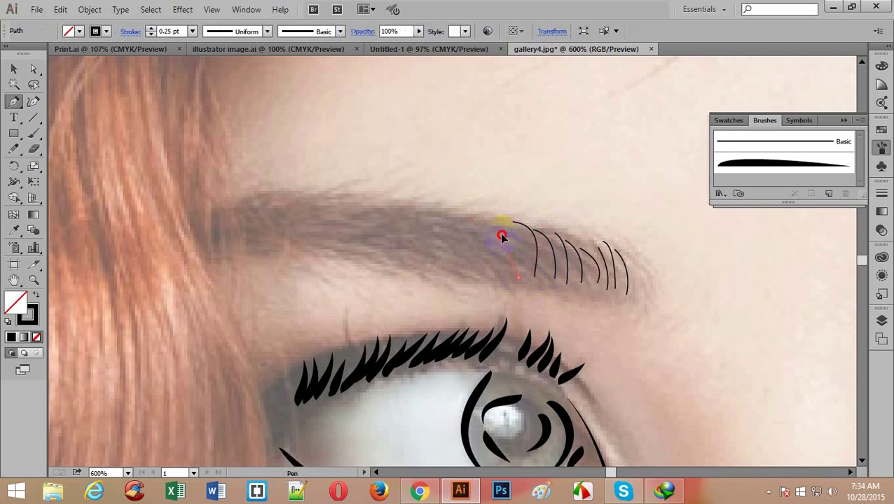
- Continue the row of curved hair paths through the middle of the same eyebrow with the Pen tool
{"action": "left_click", "coordinate": [461, 201]}
{"action": "key", "text": "ctrl+z"}
{"action": "mouse_move", "coordinate": [477, 208]}
{"action": "left_mouse_down"}
{"action": "mouse_move", "coordinate": [425, 202]}
{"action": "mouse_move", "coordinate": [412, 212]}
{"action": "mouse_move", "coordinate": [408, 259]}
{"action": "left_mouse_up"}
{"action": "left_click", "coordinate": [504, 279]}
{"action": "key", "text": "alt"}
{"action": "key", "text": "ctrl+z"}
{"action": "left_click", "coordinate": [442, 209]}
{"action": "left_click", "coordinate": [475, 270]}
{"action": "left_click", "coordinate": [461, 267]}
{"action": "key", "text": "p"}
{"action": "left_click", "coordinate": [438, 257]}
{"action": "left_click", "coordinate": [413, 256]}
{"action": "mouse_move", "coordinate": [399, 209]}
{"action": "left_mouse_down"}
{"action": "mouse_move", "coordinate": [363, 200]}
{"action": "mouse_move", "coordinate": [371, 200]}
{"action": "left_mouse_up"}
{"action": "left_click", "coordinate": [397, 252]}
{"action": "key", "text": "ctrl+z"}
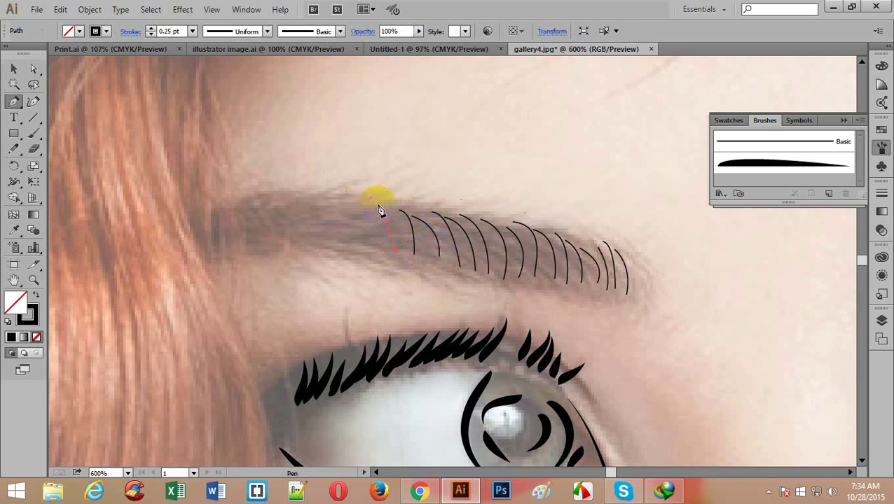
- Extend the curved hair paths toward the eyebrow's outer end beside the hair, keeping them evenly spaced
{"action": "left_click", "coordinate": [352, 192]}
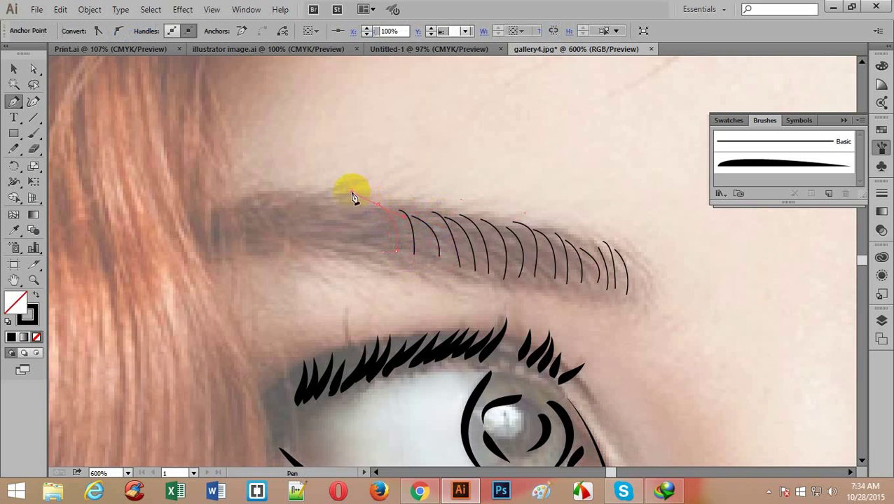
{"action": "left_click", "coordinate": [382, 251]}
{"action": "mouse_move", "coordinate": [365, 207]}
{"action": "left_mouse_down"}
{"action": "mouse_move", "coordinate": [306, 186]}
{"action": "mouse_move", "coordinate": [323, 206]}
{"action": "mouse_move", "coordinate": [294, 193]}
{"action": "mouse_move", "coordinate": [309, 210]}
{"action": "mouse_move", "coordinate": [273, 189]}
{"action": "mouse_move", "coordinate": [294, 208]}
{"action": "mouse_move", "coordinate": [263, 191]}
{"action": "left_mouse_up"}
{"action": "left_click", "coordinate": [358, 246], "text": "alt"}
{"action": "left_click", "coordinate": [364, 248]}
{"action": "left_click", "coordinate": [347, 247]}
{"action": "left_click", "coordinate": [330, 240]}
{"action": "left_click", "coordinate": [315, 239]}
{"action": "left_click", "coordinate": [301, 239]}
- Apply the tapered art brush to all the new eyebrow hair paths and set their stroke weight to 0.20 pt
{"action": "left_click", "coordinate": [13, 69]}
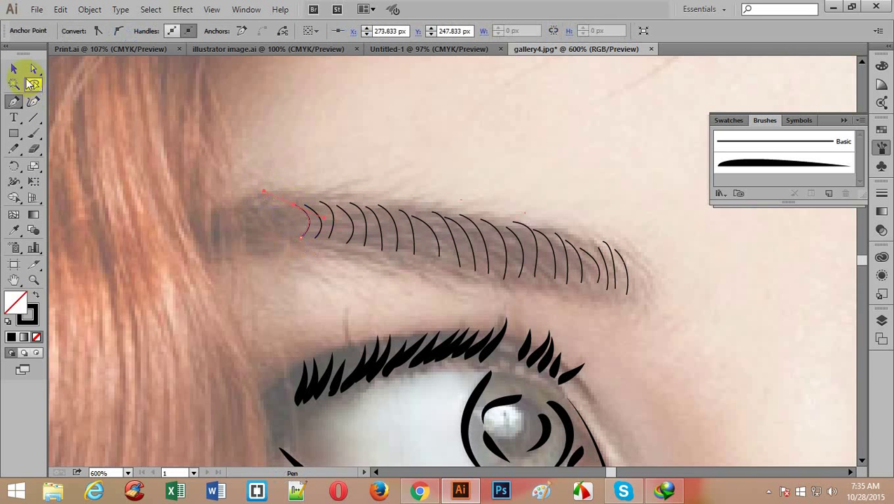
{"action": "left_click_drag", "start_coordinate": [274, 158], "coordinate": [669, 284]}
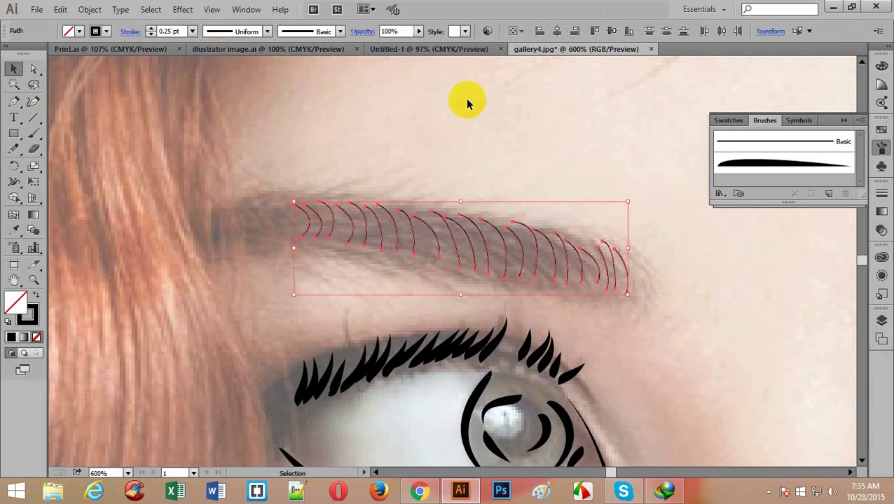
{"action": "left_click", "coordinate": [742, 163]}
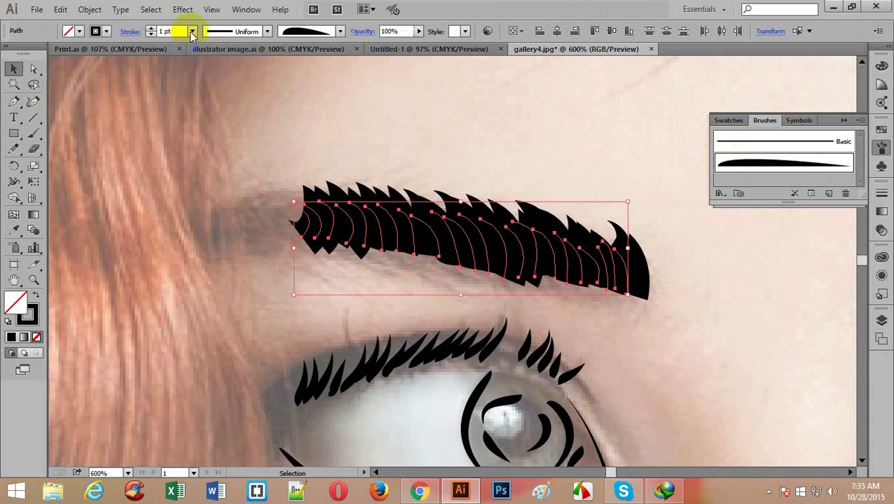
{"action": "left_click", "coordinate": [192, 31]}
{"action": "left_click", "coordinate": [203, 44]}
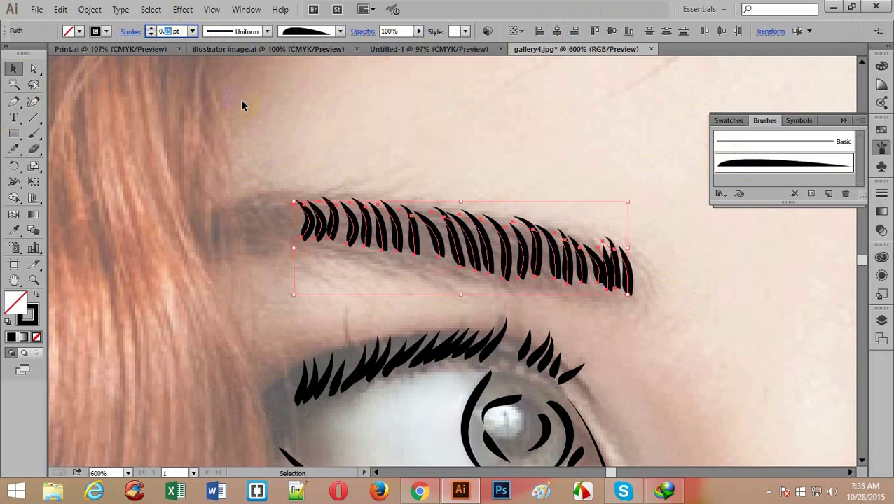
{"action": "type", "text": "0.20"}
{"action": "left_click", "coordinate": [309, 143]}
- Draw the first curved hair paths with the Pen tool at the inner end of the second eyebrow
{"action": "left_click", "coordinate": [539, 239], "text": "ctrl+alt"}
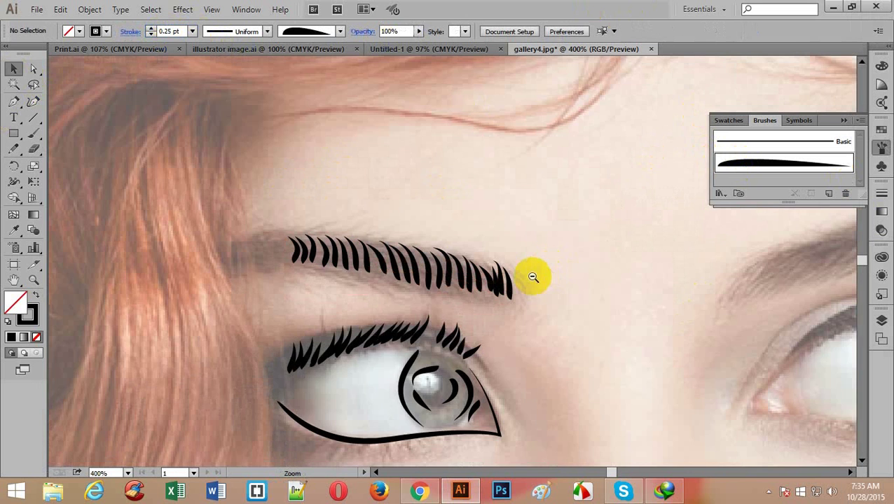
{"action": "left_click", "coordinate": [533, 278], "text": "ctrl+alt"}
{"action": "left_click_drag", "start_coordinate": [596, 258], "coordinate": [369, 255]}
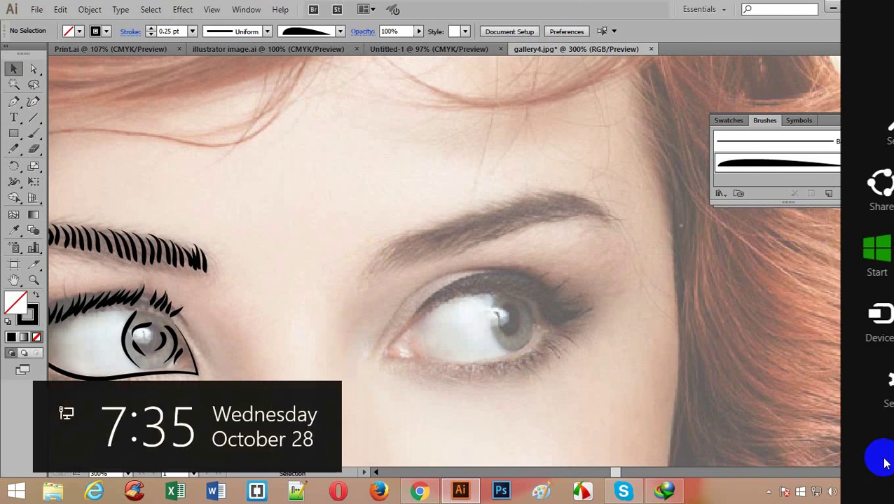
{"action": "left_click", "coordinate": [15, 103]}
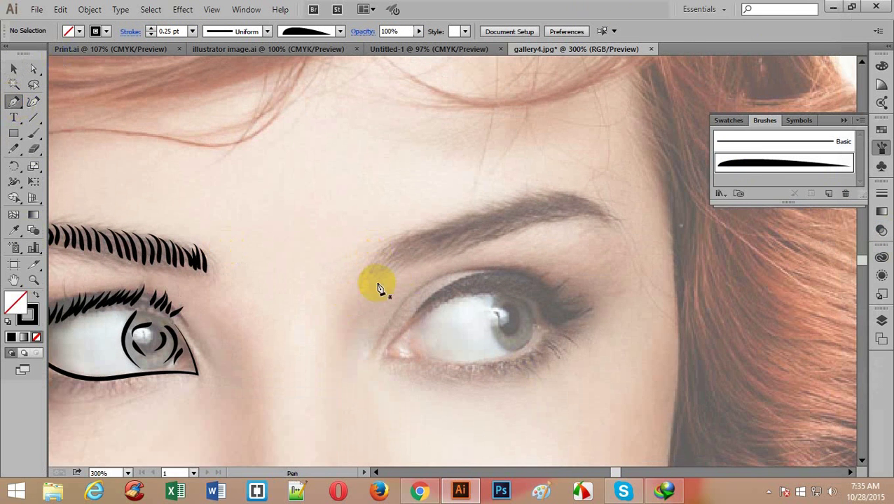
{"action": "left_click", "coordinate": [365, 275]}
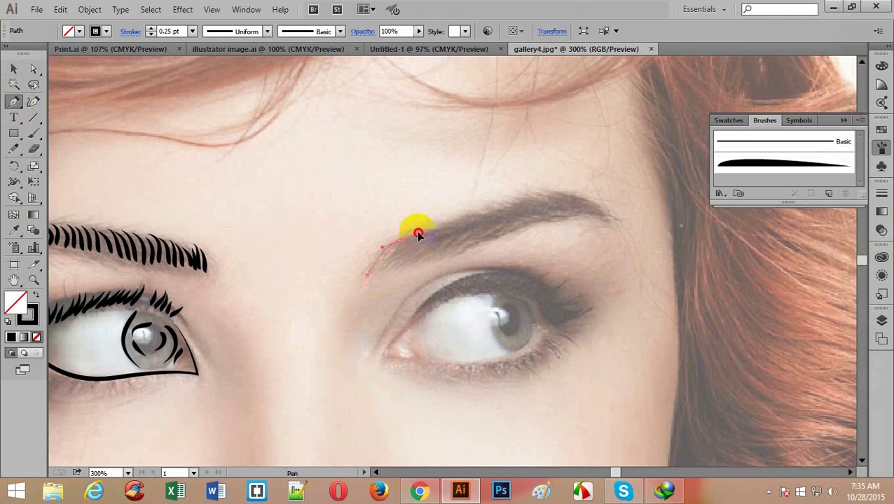
{"action": "key", "text": "alt"}
{"action": "left_click_drag", "start_coordinate": [418, 232], "coordinate": [492, 217]}
{"action": "left_click", "coordinate": [385, 270]}
{"action": "left_click", "coordinate": [405, 264], "text": "alt"}
{"action": "left_click", "coordinate": [400, 267]}
{"action": "left_click", "coordinate": [430, 257], "text": "alt"}
{"action": "left_click", "coordinate": [418, 263]}
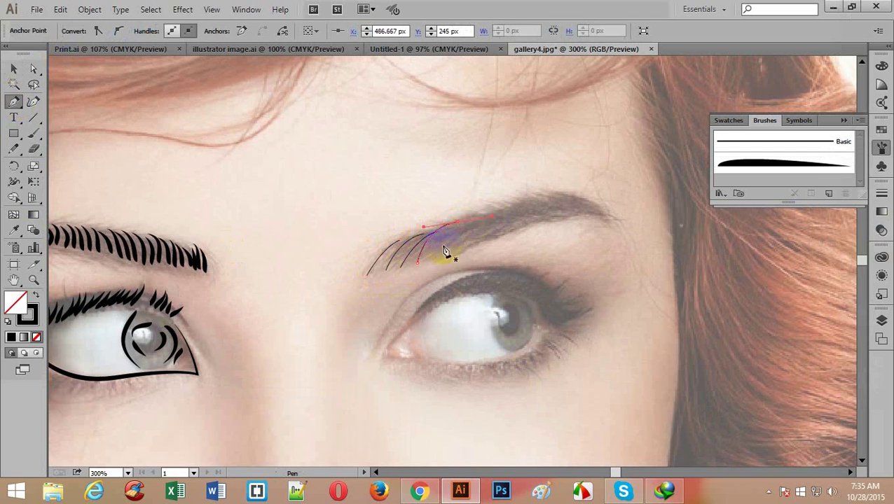
- Add more slanted curved hair paths along the middle of the second eyebrow with the Pen tool
{"action": "left_click", "coordinate": [437, 256], "text": "ctrl"}
{"action": "mouse_move", "coordinate": [437, 260]}
{"action": "left_mouse_down"}
{"action": "mouse_move", "coordinate": [496, 215]}
{"action": "mouse_move", "coordinate": [458, 247]}
{"action": "left_mouse_up"}
{"action": "left_click", "coordinate": [474, 254], "text": "ctrl"}
{"action": "left_click_drag", "start_coordinate": [485, 212], "coordinate": [539, 202]}
{"action": "left_click", "coordinate": [473, 245], "text": "ctrl"}
{"action": "left_click", "coordinate": [467, 250]}
{"action": "key", "text": "Escape"}
{"action": "left_click", "coordinate": [485, 242]}
{"action": "left_click", "coordinate": [519, 221], "text": "alt"}
{"action": "left_click", "coordinate": [500, 238]}
{"action": "left_click", "coordinate": [531, 226], "text": "alt"}
{"action": "left_click", "coordinate": [514, 235]}
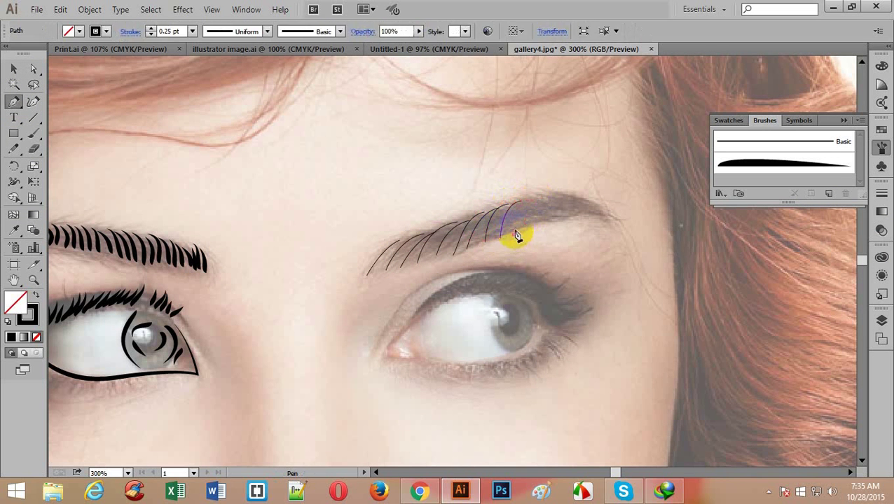
- Draw shorter curved hair paths over the arch and toward the outer end of the second eyebrow
{"action": "mouse_move", "coordinate": [558, 194]}
{"action": "left_mouse_down"}
{"action": "mouse_move", "coordinate": [569, 194]}
{"action": "mouse_move", "coordinate": [566, 203]}
{"action": "mouse_move", "coordinate": [587, 193]}
{"action": "left_mouse_up"}
{"action": "left_click", "coordinate": [546, 221], "text": "ctrl"}
{"action": "left_click", "coordinate": [530, 226]}
{"action": "left_click", "coordinate": [545, 225]}
{"action": "left_click", "coordinate": [547, 225]}
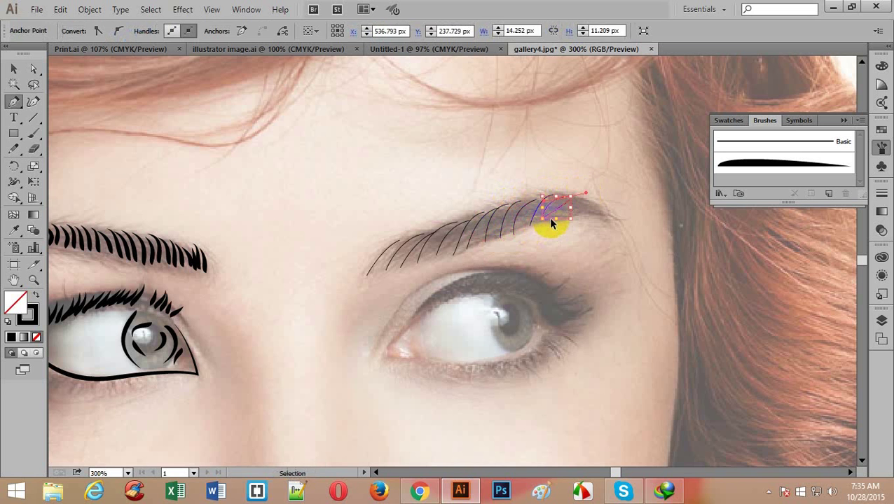
{"action": "left_click_drag", "start_coordinate": [573, 192], "coordinate": [619, 207]}
{"action": "left_click", "coordinate": [576, 214], "text": "alt"}
{"action": "left_click", "coordinate": [565, 217]}
{"action": "left_click", "coordinate": [573, 204], "text": "alt"}
{"action": "left_click", "coordinate": [571, 215]}
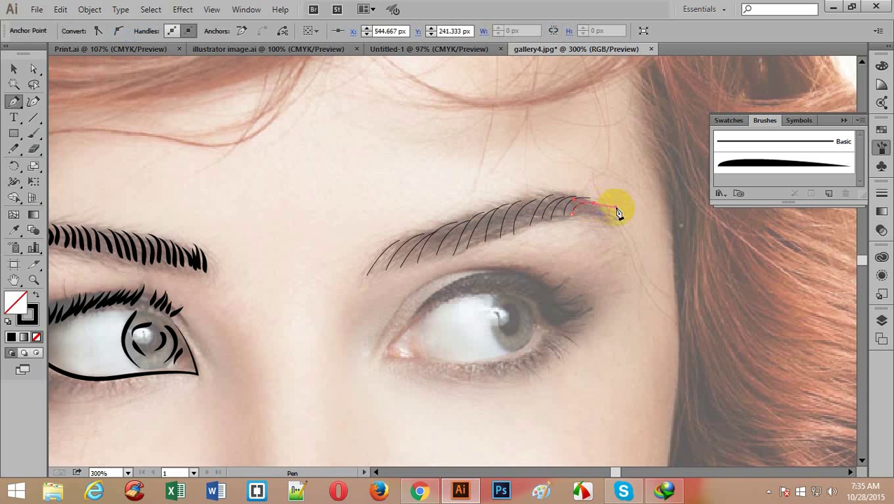
- Apply the tapered art brush to the second eyebrow's hair paths and set their stroke weight to 0.20 pt
{"action": "left_click", "coordinate": [14, 68]}
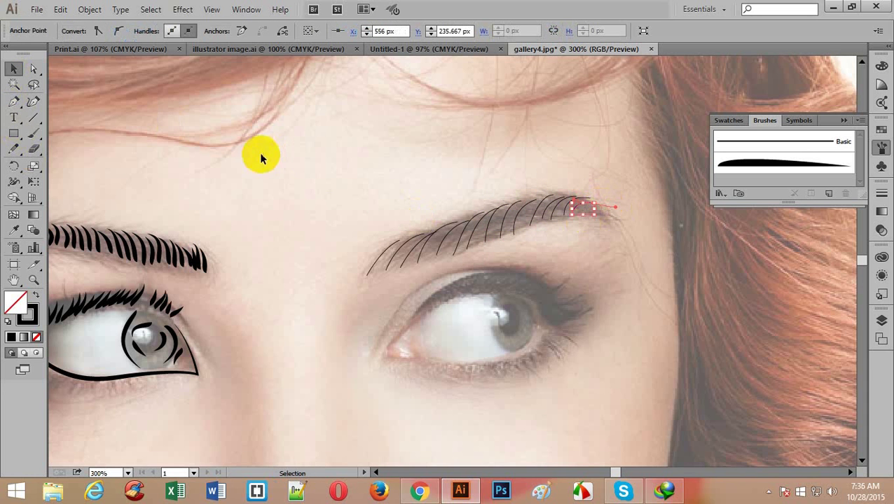
{"action": "left_click_drag", "start_coordinate": [360, 165], "coordinate": [598, 243]}
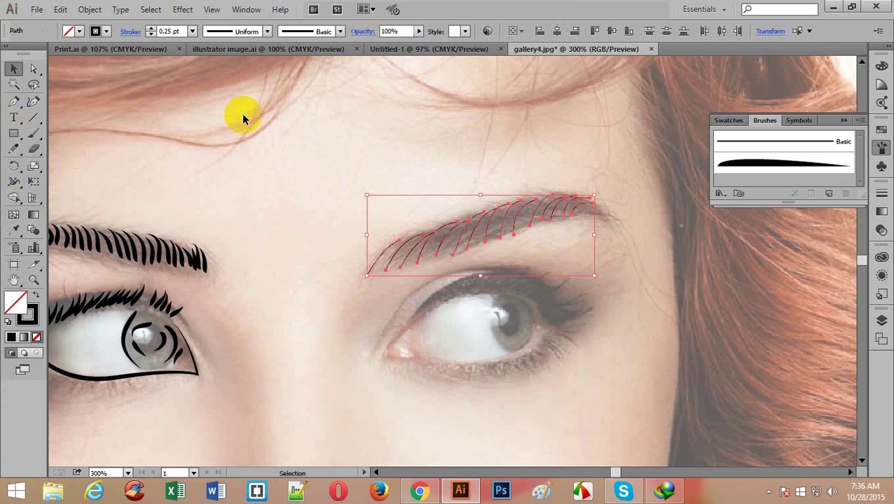
{"action": "left_click", "coordinate": [800, 168]}
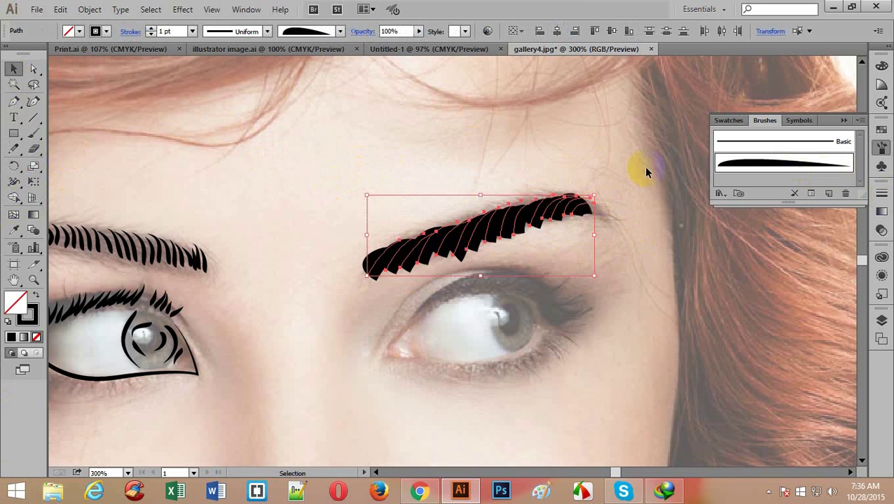
{"action": "double_click", "coordinate": [164, 30]}
{"action": "left_click", "coordinate": [192, 31]}
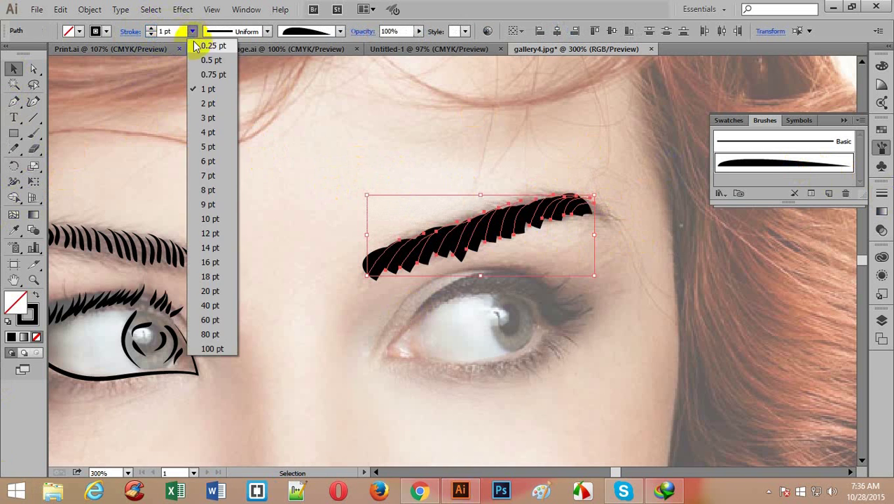
{"action": "left_click", "coordinate": [208, 58]}
{"action": "left_click", "coordinate": [168, 30]}
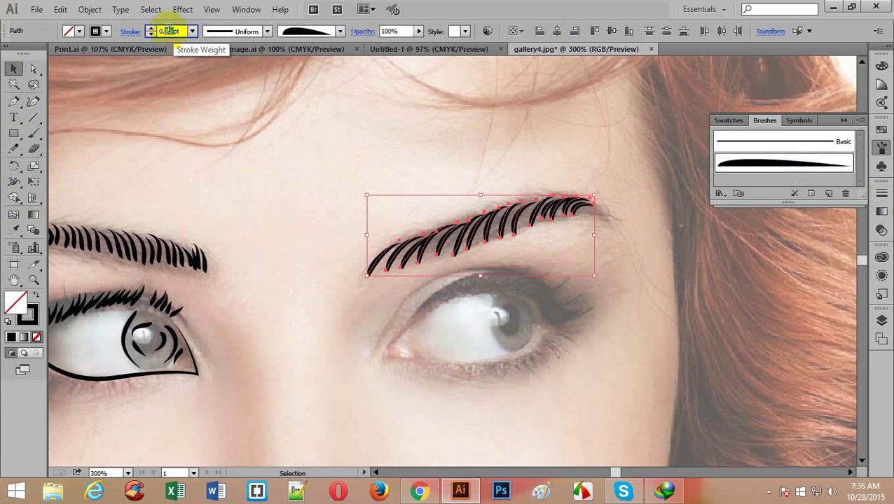
{"action": "double_click", "coordinate": [168, 30]}
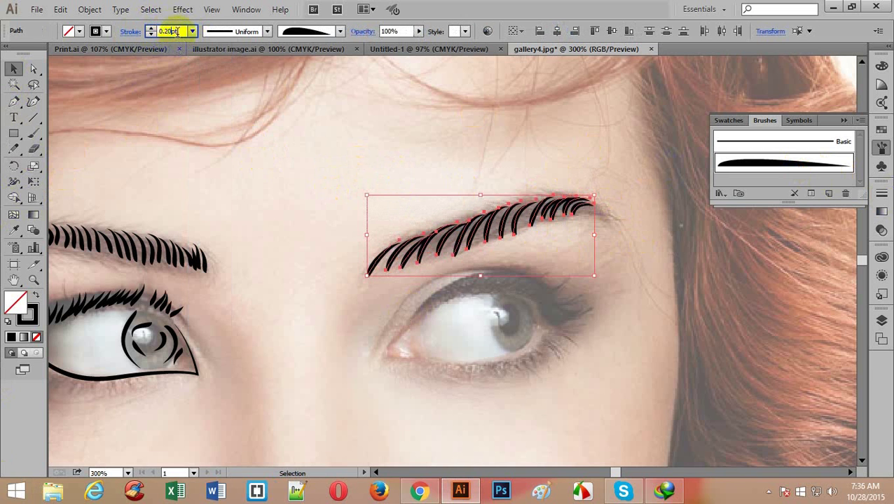
{"action": "left_click", "coordinate": [286, 205]}
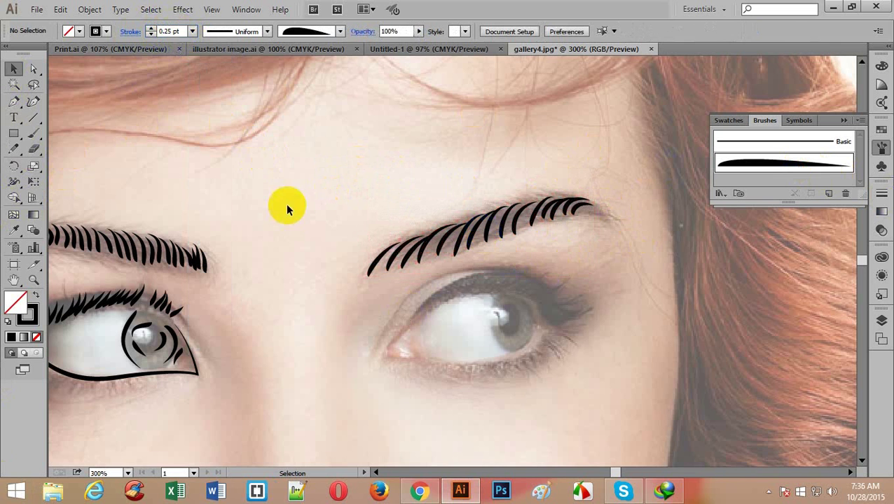
- Examine both brushed eyebrows against the whole portrait and the second eye that is still untraced
{"action": "scroll", "coordinate": [366, 280], "scroll_direction": "up", "scroll_amount": 3}
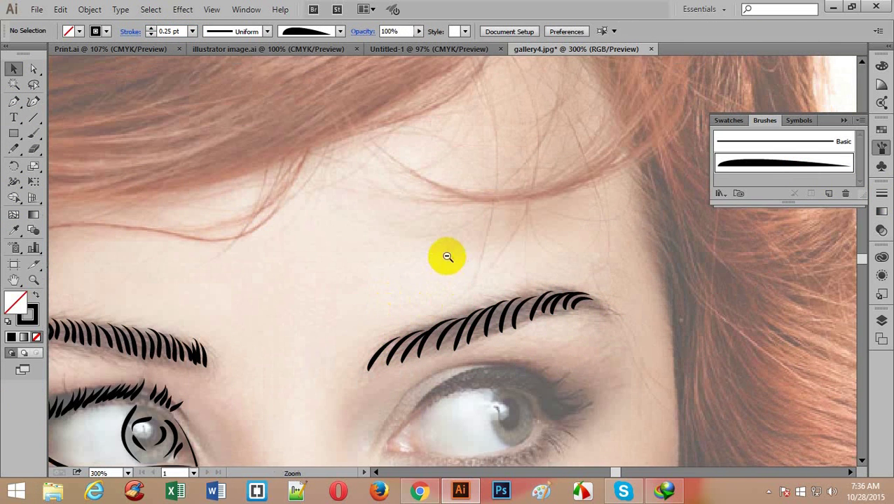
{"action": "left_click", "coordinate": [445, 257], "text": "ctrl+alt"}
{"action": "left_click", "coordinate": [426, 277], "text": "ctrl+alt"}
{"action": "scroll", "coordinate": [423, 332], "scroll_direction": "up", "scroll_amount": 6}
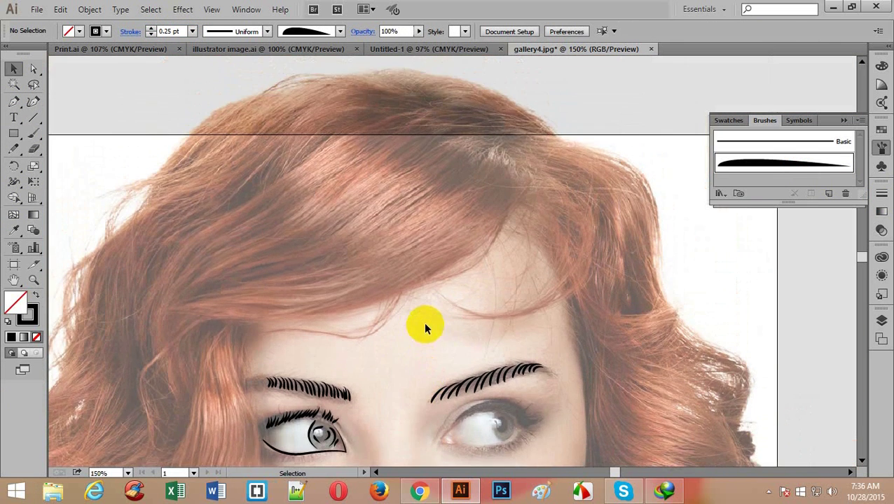
{"action": "scroll", "coordinate": [425, 319], "scroll_direction": "down", "scroll_amount": 10}
{"action": "scroll", "coordinate": [424, 315], "scroll_direction": "down", "scroll_amount": 3}
{"action": "left_click", "coordinate": [481, 250], "text": "ctrl"}
{"action": "left_click", "coordinate": [478, 271], "text": "ctrl"}
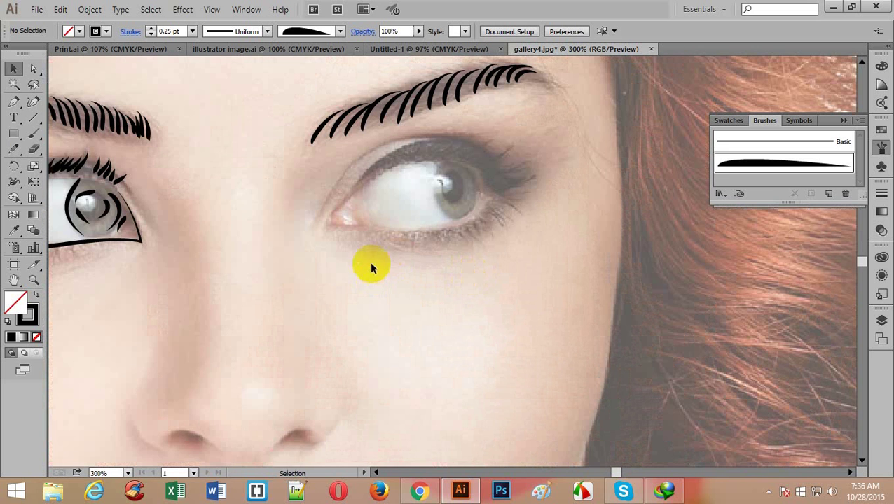
{"action": "left_click", "coordinate": [13, 102]}
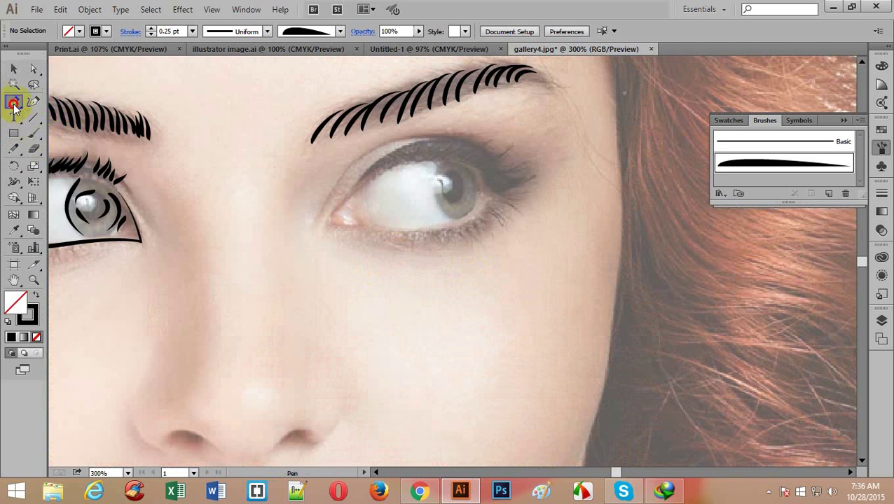
{"action": "left_click", "coordinate": [332, 217]}
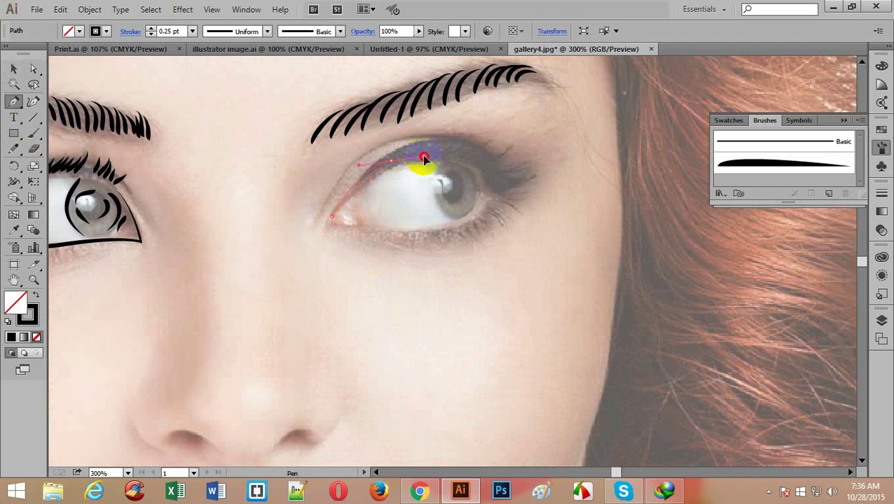
{"action": "left_click_drag", "start_coordinate": [423, 156], "coordinate": [424, 156]}
{"action": "key", "text": "alt"}
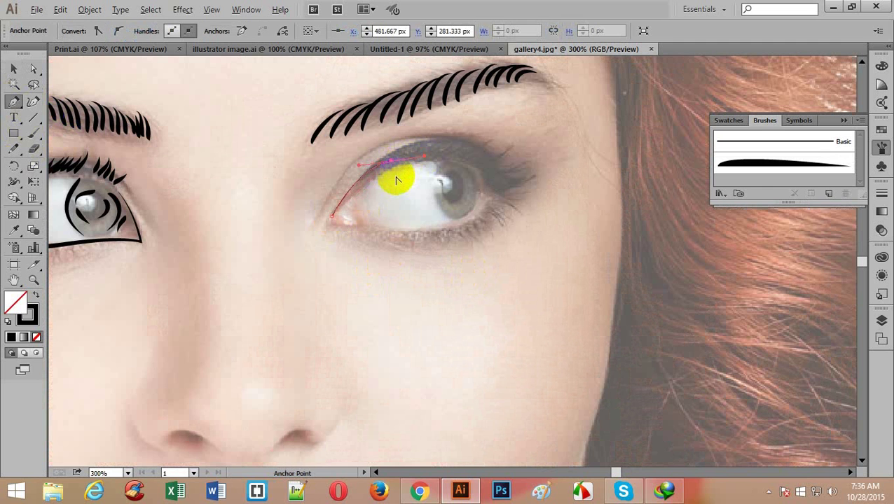
{"action": "key", "text": "ctrl+z"}
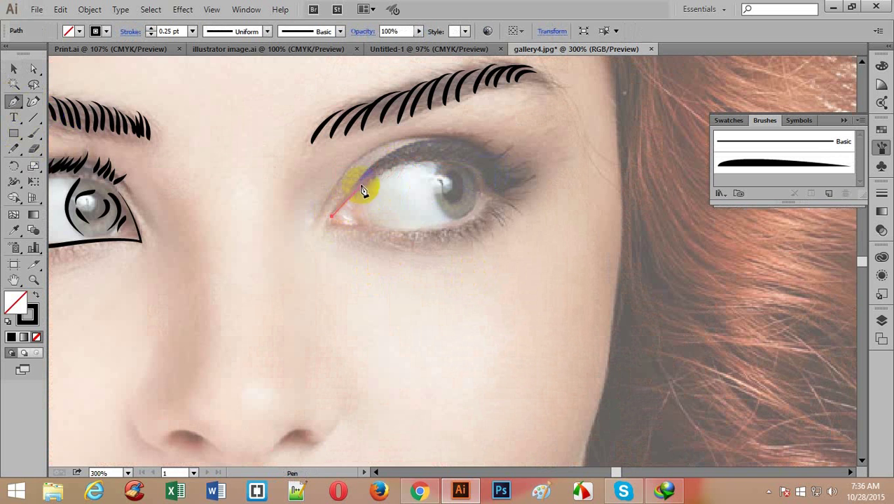
{"action": "key", "text": "ctrl+z"}
{"action": "left_click", "coordinate": [328, 224]}
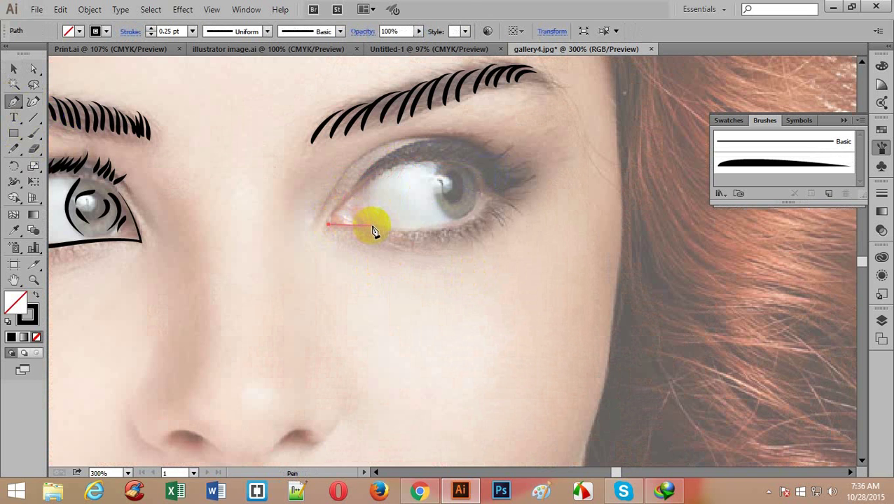
{"action": "key", "text": "ctrl+z"}
- Trace the second eye's inner corner and lower lid with the Pen tool, and add a small curve inside the tear duct
{"action": "left_click", "coordinate": [371, 172]}
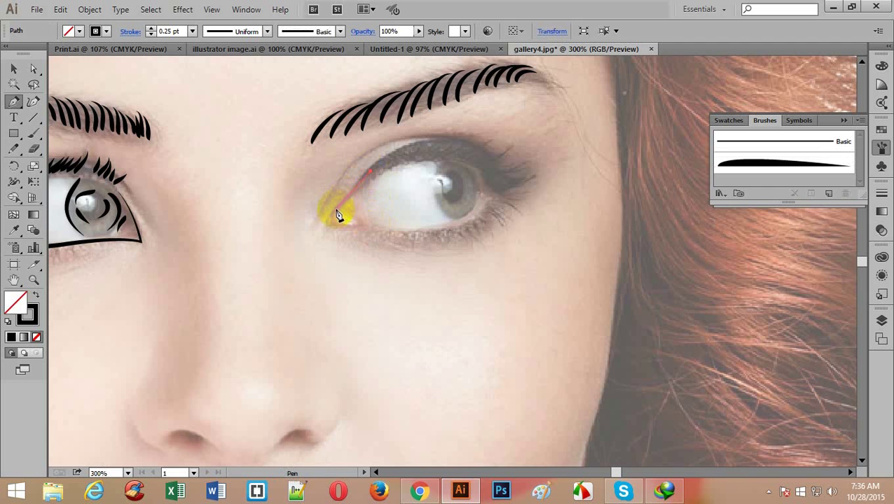
{"action": "left_click_drag", "start_coordinate": [330, 219], "coordinate": [389, 225]}
{"action": "left_click_drag", "start_coordinate": [466, 216], "coordinate": [500, 194]}
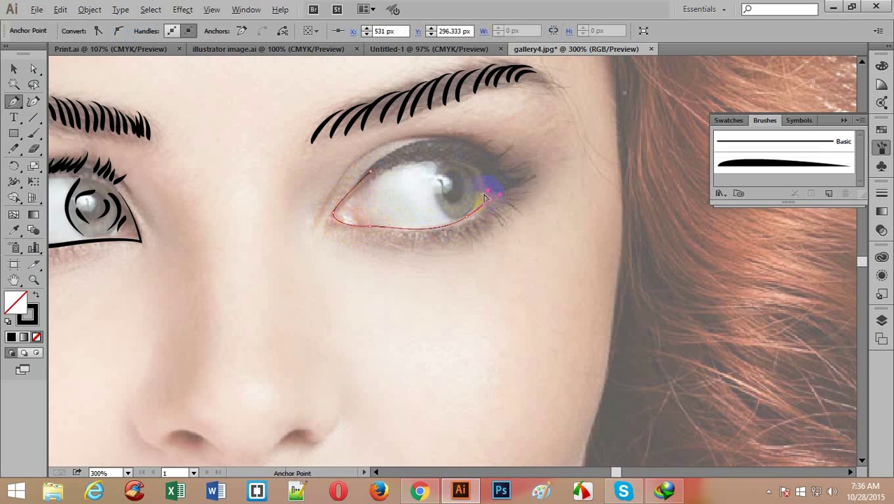
{"action": "left_click", "coordinate": [413, 220], "text": "ctrl"}
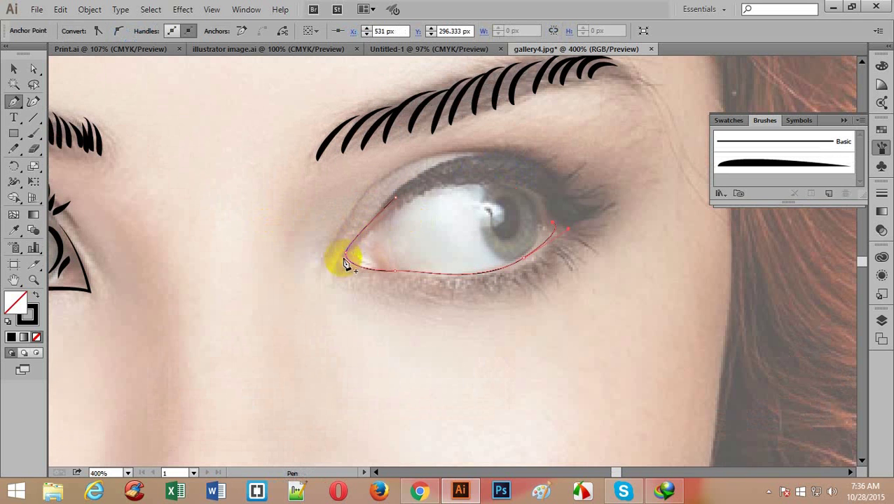
{"action": "left_click", "coordinate": [371, 229]}
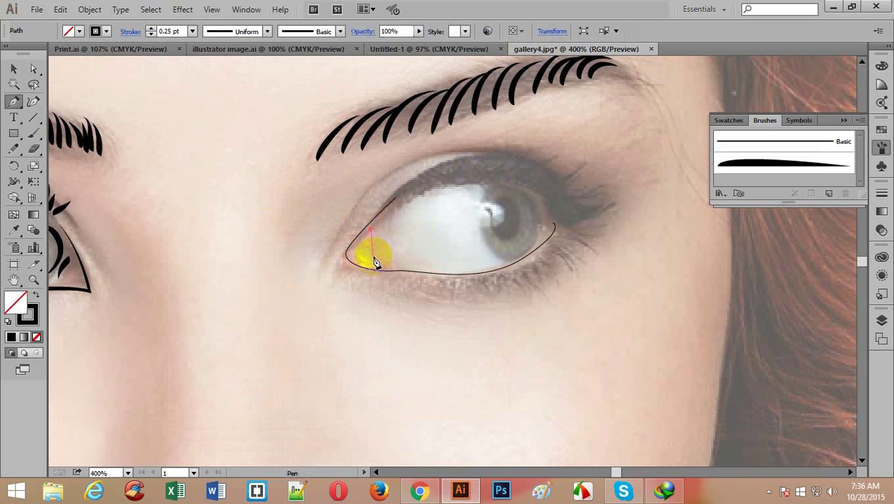
{"action": "left_click_drag", "start_coordinate": [382, 259], "coordinate": [413, 267]}
{"action": "key", "text": "ctrl+z"}
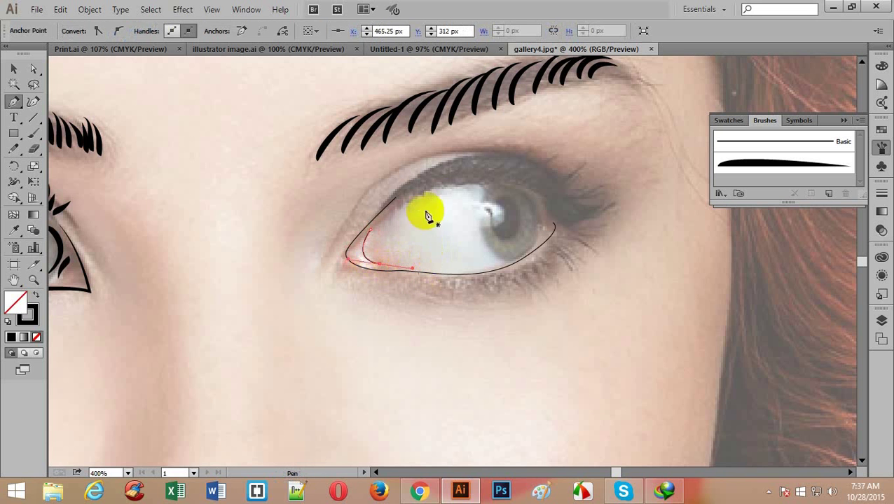
- Draw two outer arcs along the sides of the second eye's iris and two smaller arcs around its pupil
{"action": "scroll", "coordinate": [449, 212], "scroll_direction": "up", "scroll_amount": 1}
{"action": "left_click_drag", "start_coordinate": [489, 235], "coordinate": [547, 306]}
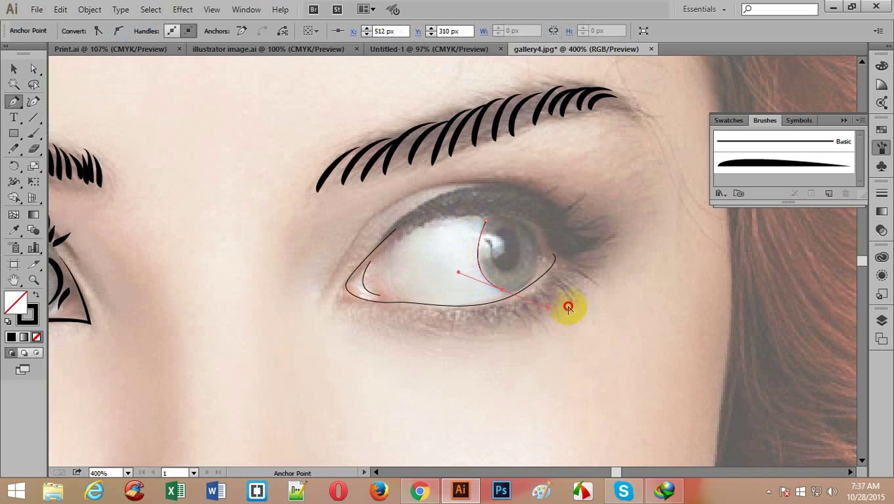
{"action": "left_click_drag", "start_coordinate": [529, 231], "coordinate": [532, 256]}
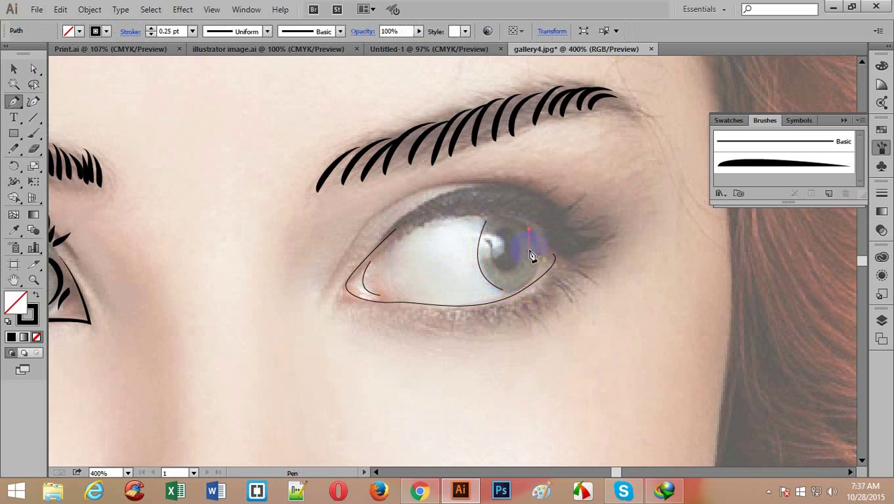
{"action": "left_click_drag", "start_coordinate": [516, 293], "coordinate": [501, 295]}
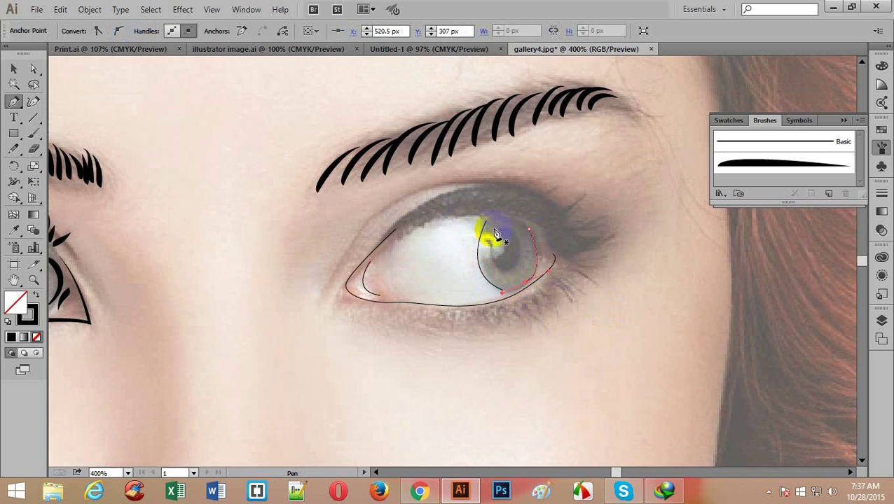
{"action": "left_click_drag", "start_coordinate": [501, 234], "coordinate": [522, 287]}
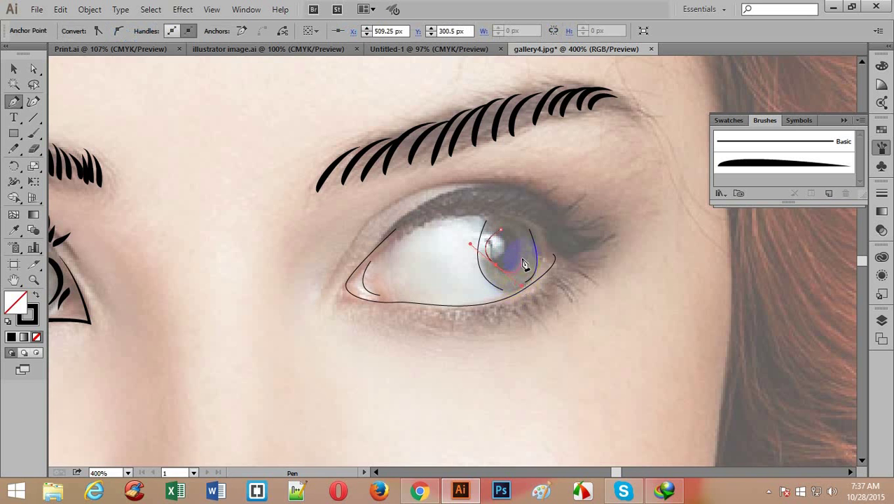
{"action": "left_click_drag", "start_coordinate": [514, 235], "coordinate": [508, 280]}
- Draw a curved eyelid crease path from beside the second eye's inner corner up over the upper lid
{"action": "left_click", "coordinate": [469, 201], "text": "ctrl"}
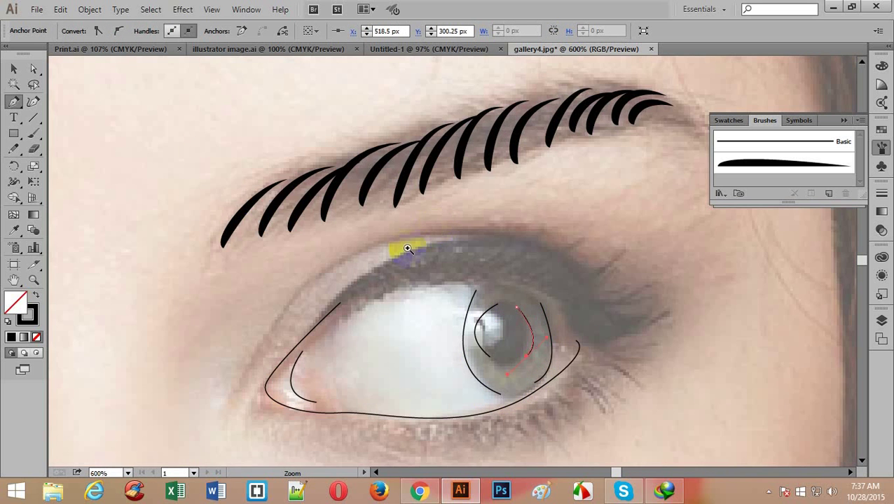
{"action": "left_click_drag", "start_coordinate": [188, 162], "coordinate": [306, 140]}
{"action": "left_click", "coordinate": [358, 360]}
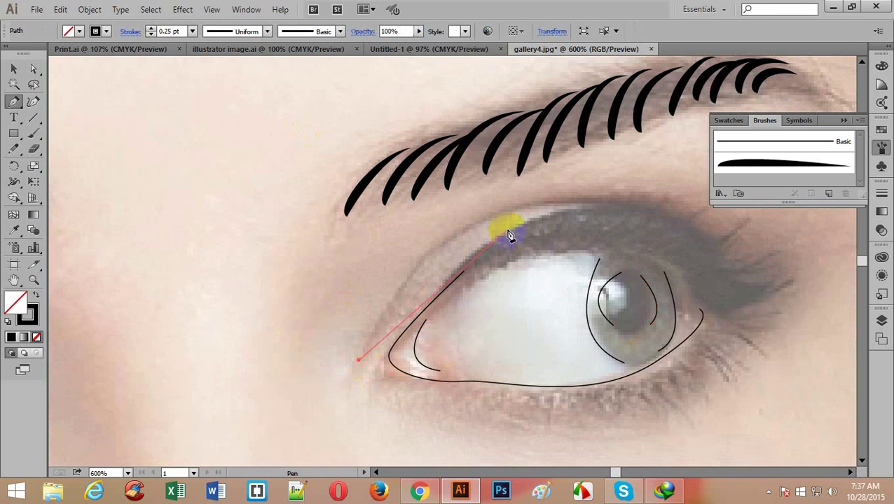
{"action": "left_click_drag", "start_coordinate": [525, 206], "coordinate": [647, 182]}
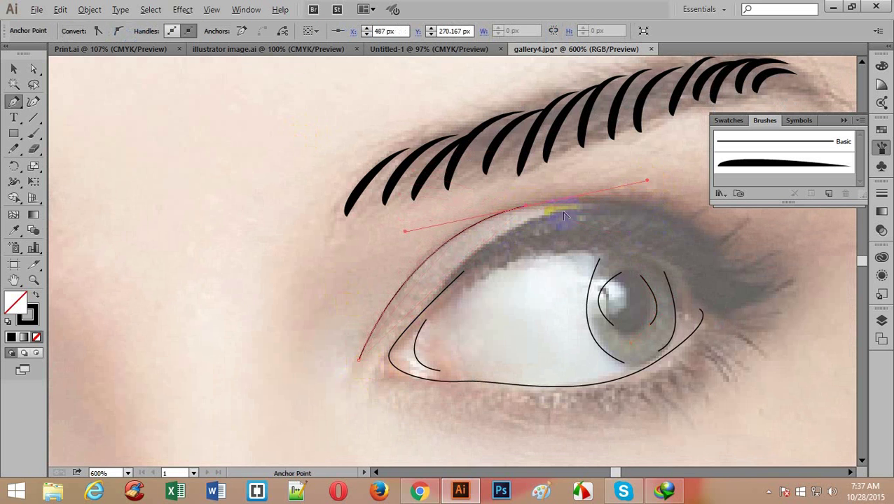
{"action": "left_click", "coordinate": [587, 250], "text": "ctrl"}
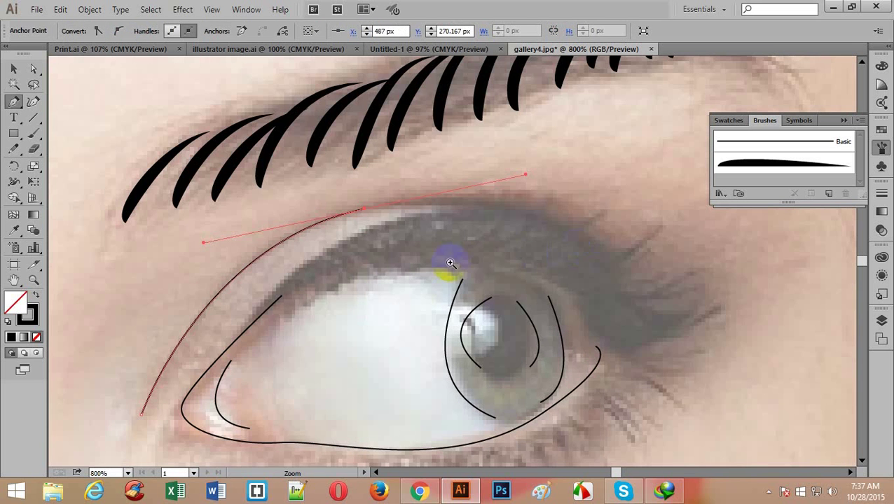
{"action": "left_click", "coordinate": [331, 244]}
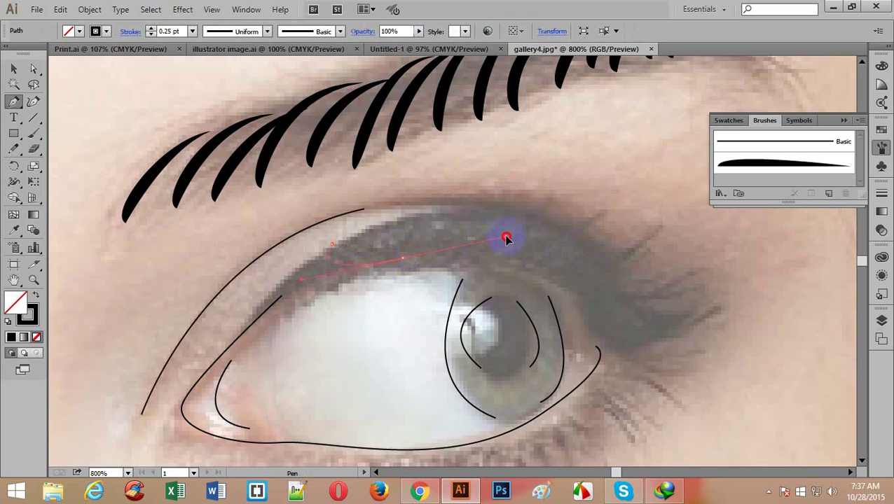
{"action": "left_click_drag", "start_coordinate": [507, 239], "coordinate": [494, 229]}
{"action": "key", "text": "ctrl+space"}
{"action": "key", "text": "ctrl+z"}
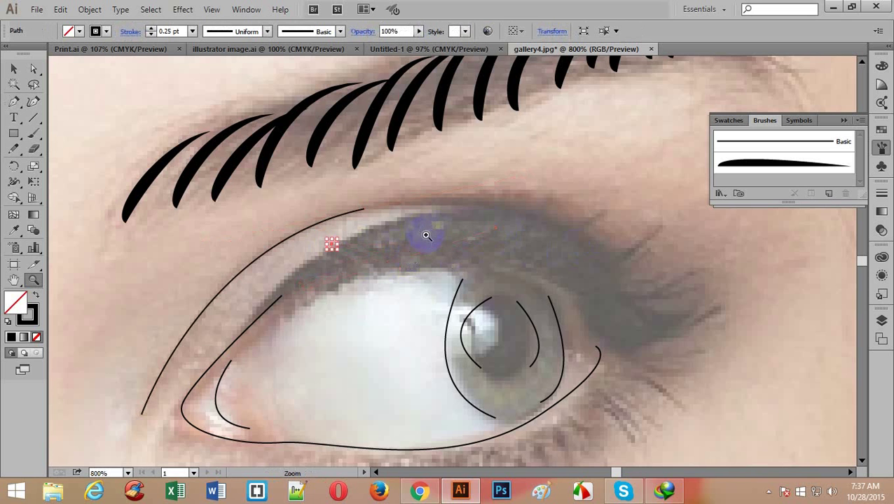
{"action": "left_click", "coordinate": [13, 101]}
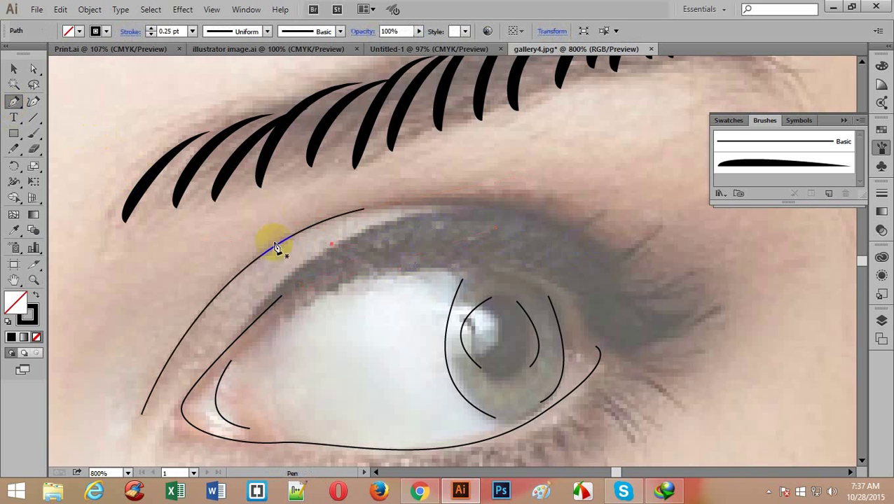
{"action": "left_click", "coordinate": [335, 259], "text": "ctrl"}
- Draw the first two short hooked lash paths at the inner end of the second eye's upper lash line
{"action": "left_click_drag", "start_coordinate": [325, 250], "coordinate": [383, 254]}
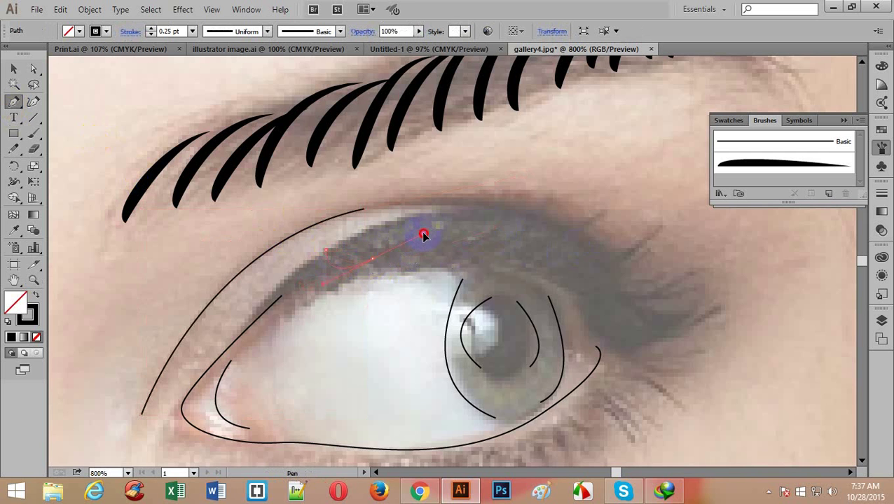
{"action": "left_click_drag", "start_coordinate": [422, 227], "coordinate": [423, 228]}
{"action": "left_click", "coordinate": [372, 246], "text": "ctrl"}
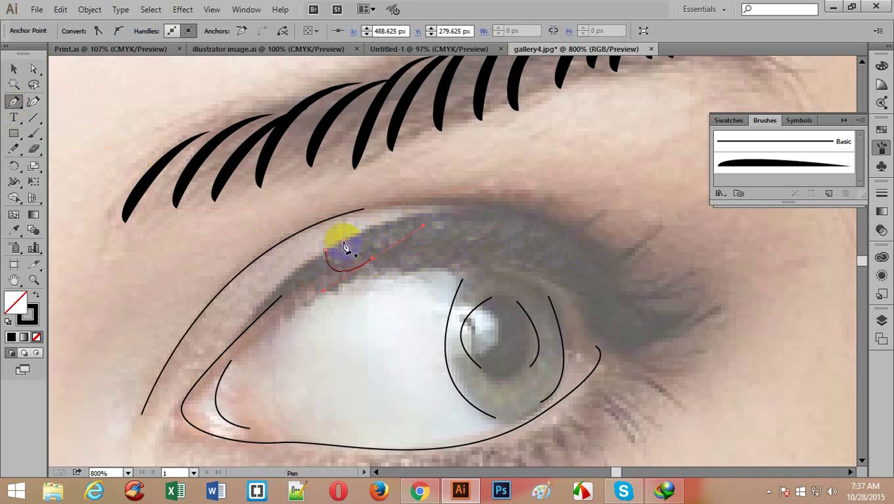
{"action": "left_click", "coordinate": [343, 242]}
{"action": "left_click_drag", "start_coordinate": [392, 260], "coordinate": [433, 231]}
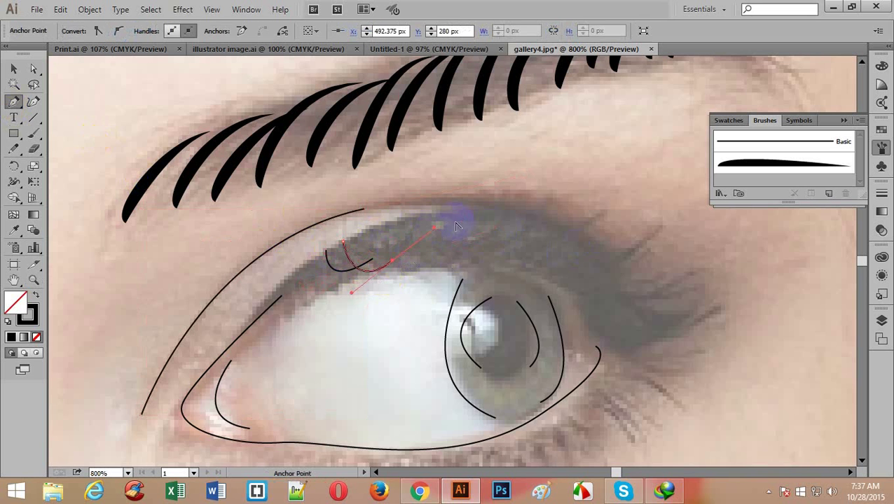
- Add two wider curved lash paths along the second eye's upper lash line, continuing toward the iris
{"action": "left_click_drag", "start_coordinate": [350, 233], "coordinate": [485, 223]}
{"action": "key", "text": "ctrl+z"}
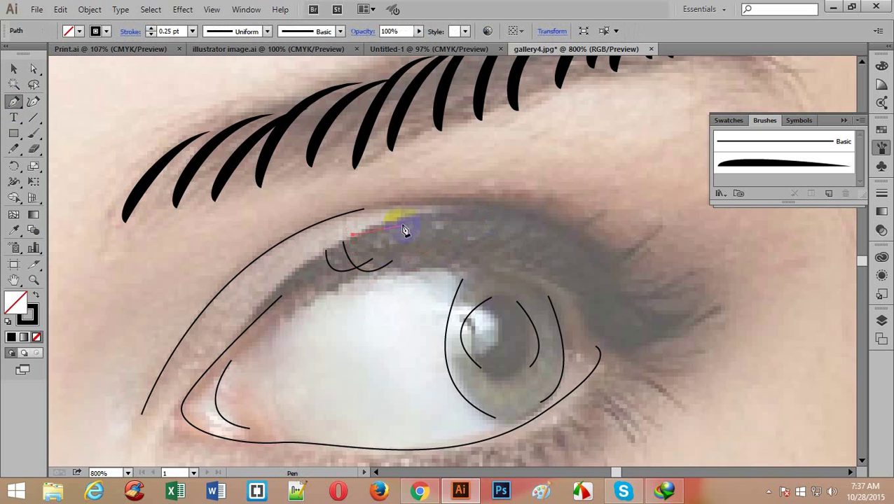
{"action": "left_click_drag", "start_coordinate": [423, 244], "coordinate": [423, 245]}
{"action": "left_click", "coordinate": [464, 211]}
{"action": "left_click_drag", "start_coordinate": [469, 189], "coordinate": [469, 188]}
{"action": "left_click", "coordinate": [478, 205], "text": "alt"}
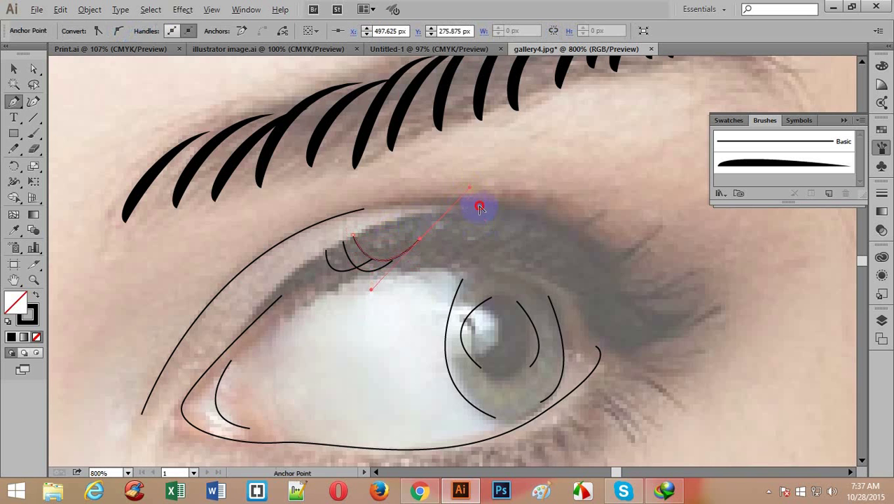
{"action": "left_click", "coordinate": [380, 229]}
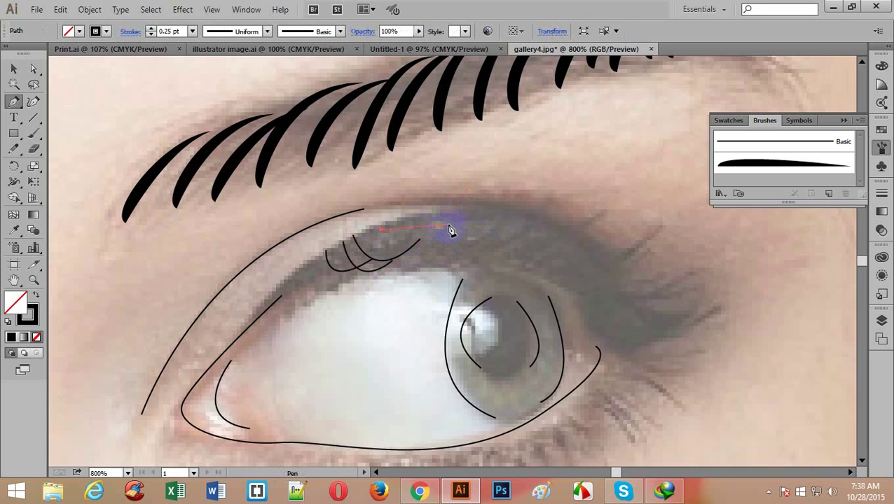
{"action": "left_click_drag", "start_coordinate": [454, 230], "coordinate": [509, 175]}
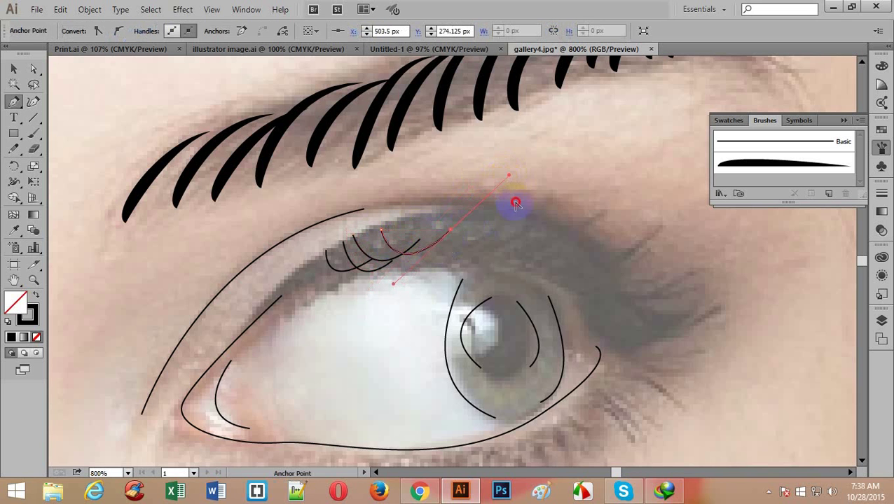
- Draw three more overlapping lash curves along the middle of the second eye's upper lid
{"action": "left_click", "coordinate": [409, 221]}
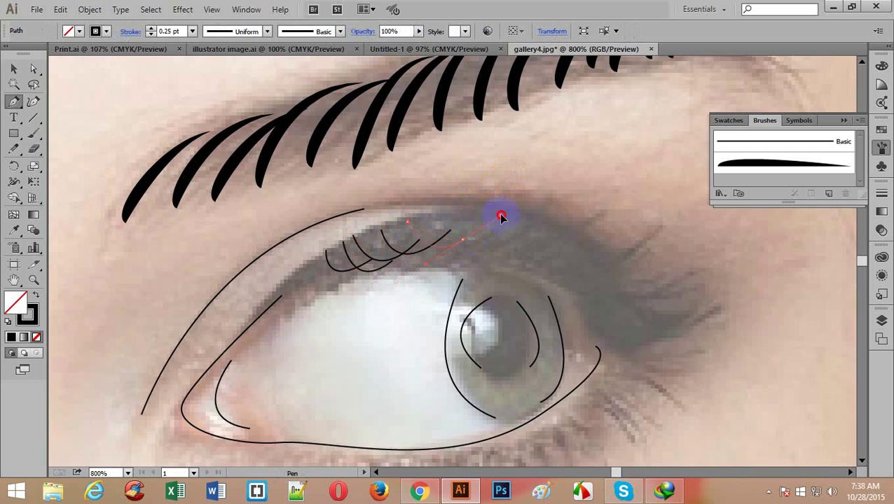
{"action": "left_click_drag", "start_coordinate": [515, 207], "coordinate": [515, 206]}
{"action": "left_click_drag", "start_coordinate": [431, 222], "coordinate": [534, 213]}
{"action": "left_click_drag", "start_coordinate": [466, 218], "coordinate": [553, 213]}
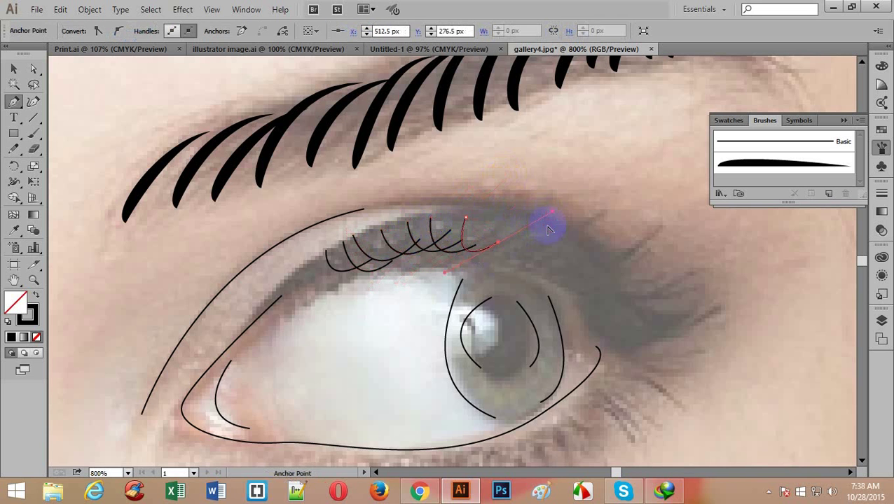
- Draw two more curved lash paths on the second eye's upper lid, directly above the iris
{"action": "left_click", "coordinate": [482, 219]}
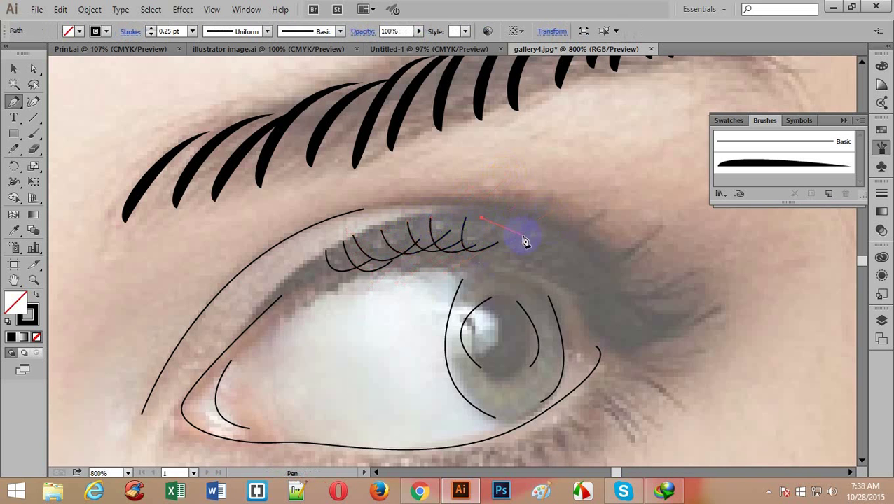
{"action": "left_click_drag", "start_coordinate": [591, 205], "coordinate": [563, 245]}
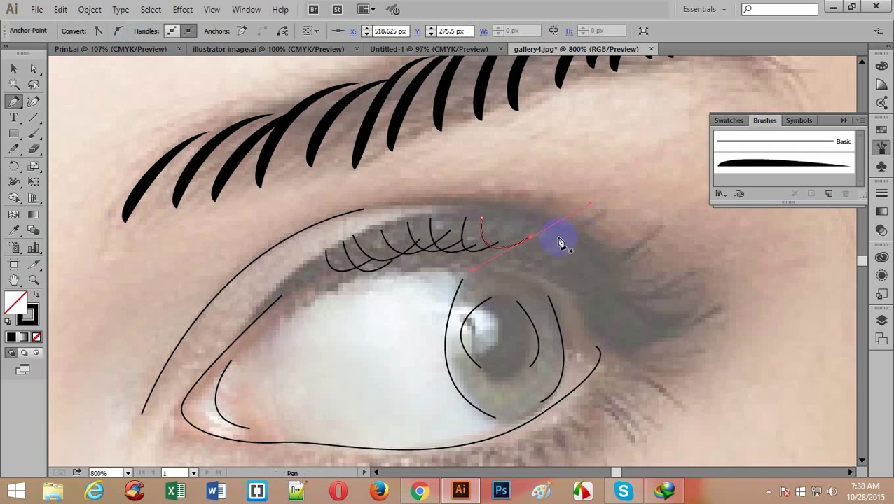
{"action": "left_click", "coordinate": [497, 220]}
{"action": "left_click", "coordinate": [553, 240]}
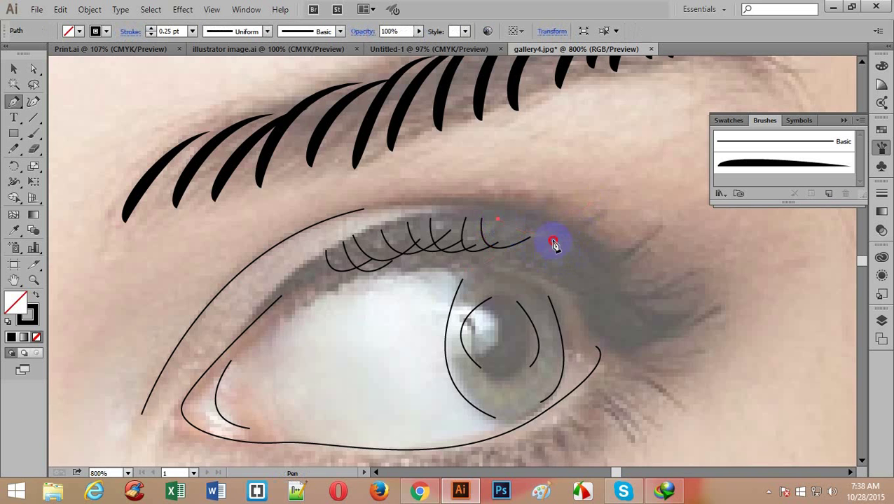
{"action": "key", "text": "ctrl+z"}
{"action": "left_click_drag", "start_coordinate": [608, 209], "coordinate": [608, 207]}
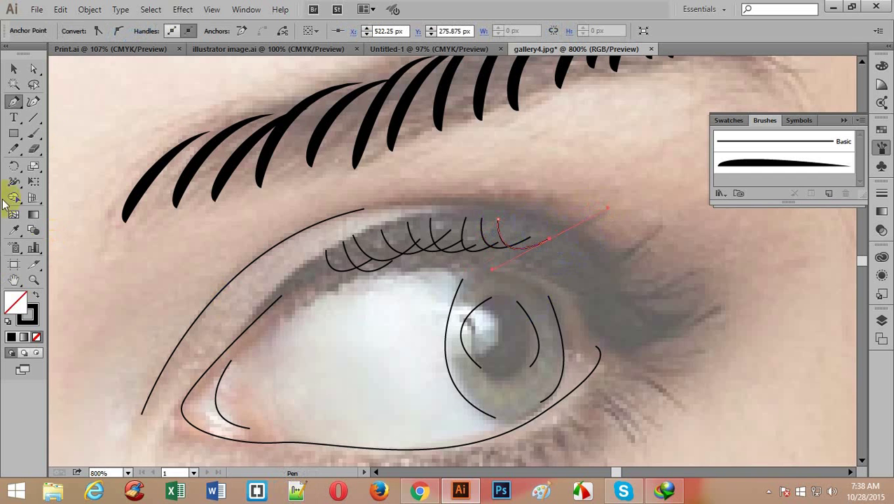
- Apply the tapered art brush to all the second eye's outline, crease, iris, pupil and lash paths and set their stroke weight to 0.25 pt
{"action": "left_click", "coordinate": [13, 68]}
{"action": "left_click", "coordinate": [425, 199]}
{"action": "scroll", "coordinate": [423, 210], "scroll_direction": "down", "scroll_amount": 2}
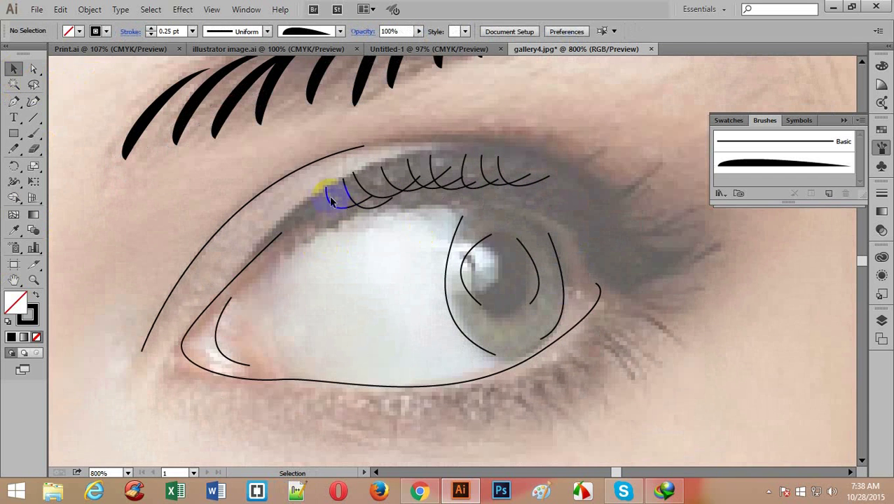
{"action": "left_click_drag", "start_coordinate": [524, 195], "coordinate": [343, 236]}
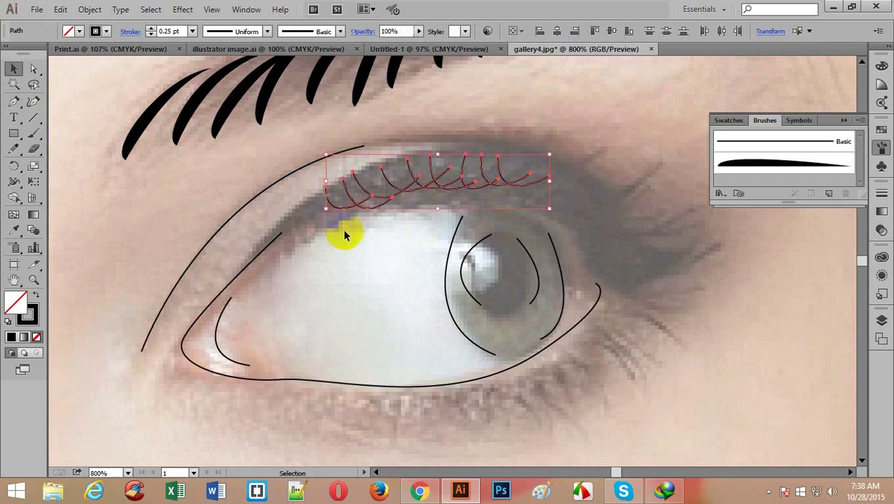
{"action": "left_click_drag", "start_coordinate": [214, 200], "coordinate": [569, 393]}
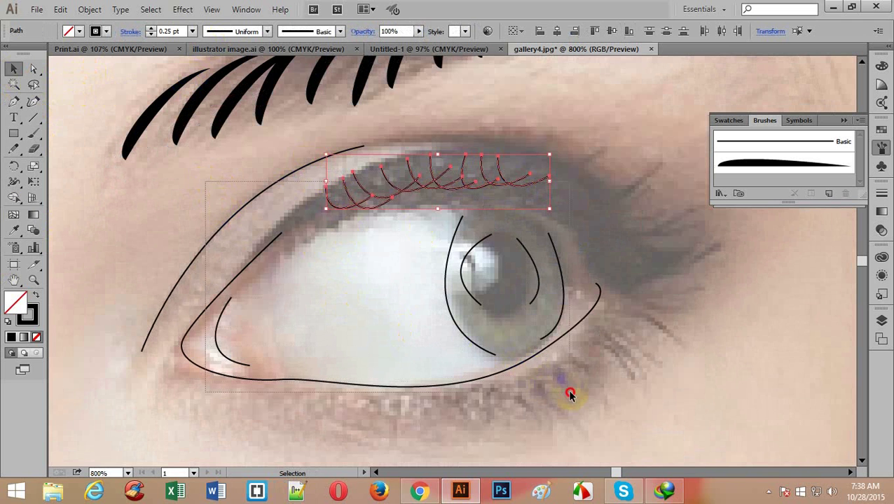
{"action": "left_click", "coordinate": [774, 168]}
{"action": "left_click", "coordinate": [192, 31]}
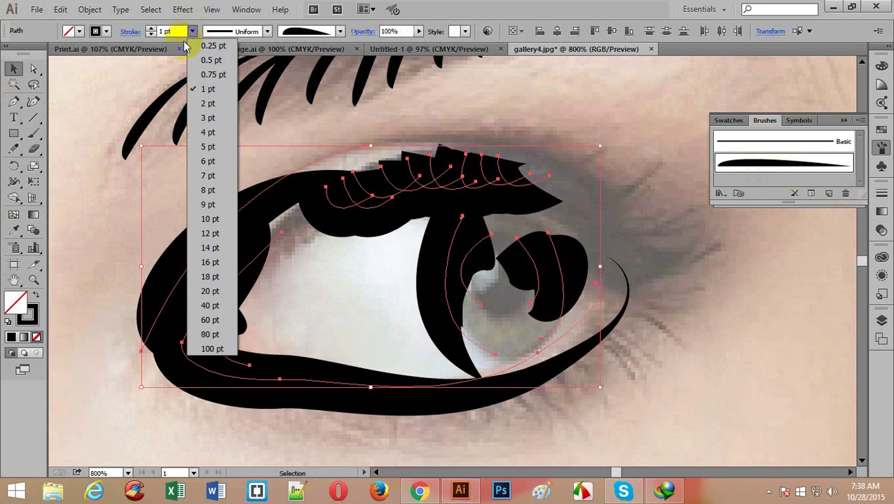
{"action": "left_click", "coordinate": [204, 59]}
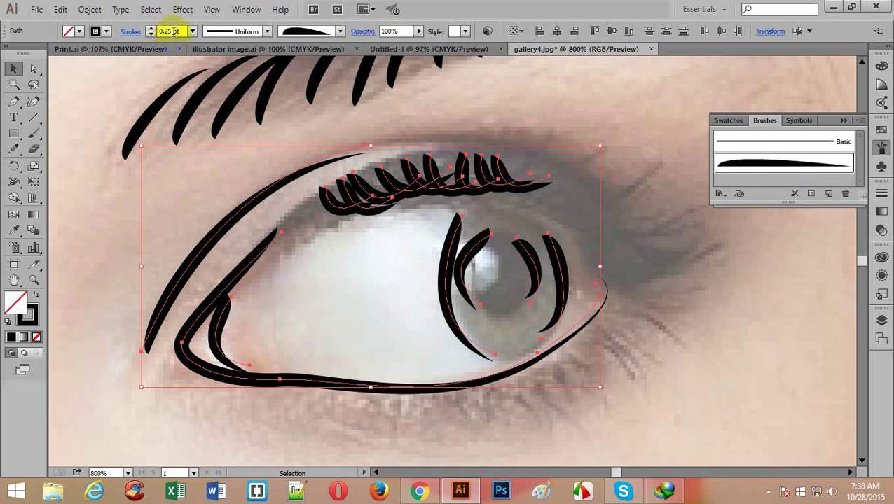
{"action": "left_click", "coordinate": [118, 195]}
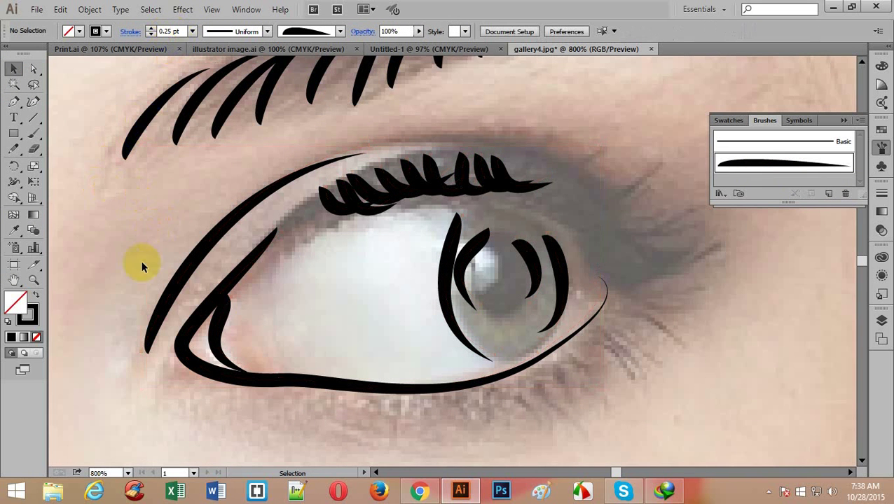
- Draw two short curved lash paths with the Pen tool, hanging down from the middle of the second eye's lower lid line
{"action": "scroll", "coordinate": [493, 362], "scroll_direction": "down", "scroll_amount": 3}
{"action": "scroll", "coordinate": [496, 345], "scroll_direction": "down", "scroll_amount": 2}
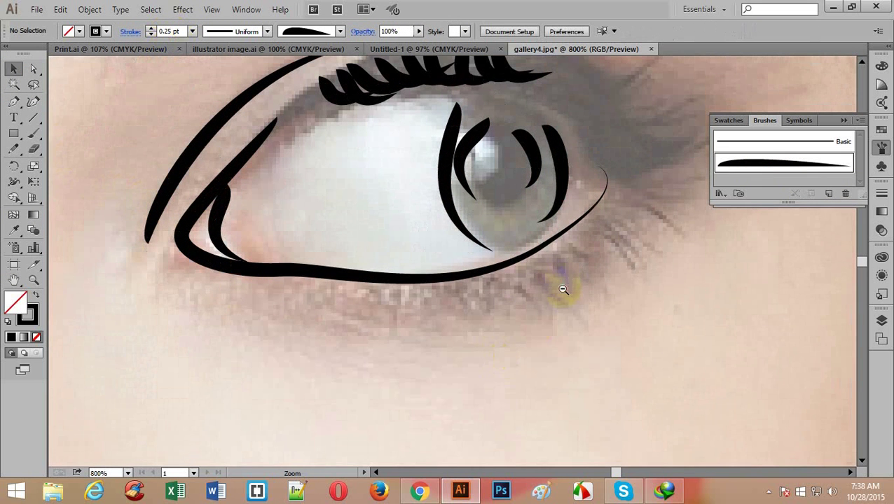
{"action": "scroll", "coordinate": [564, 288], "scroll_direction": "down", "scroll_amount": 2}
{"action": "left_click", "coordinate": [473, 213], "text": "ctrl"}
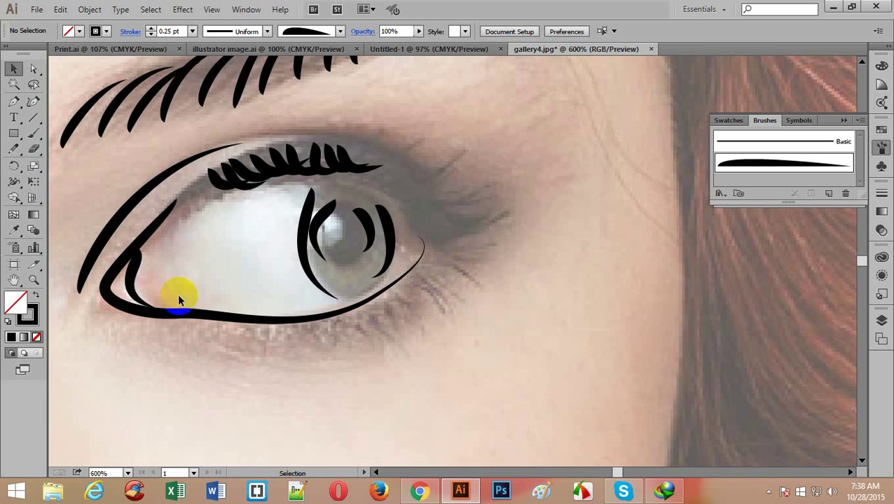
{"action": "left_click_drag", "start_coordinate": [256, 129], "coordinate": [405, 183]}
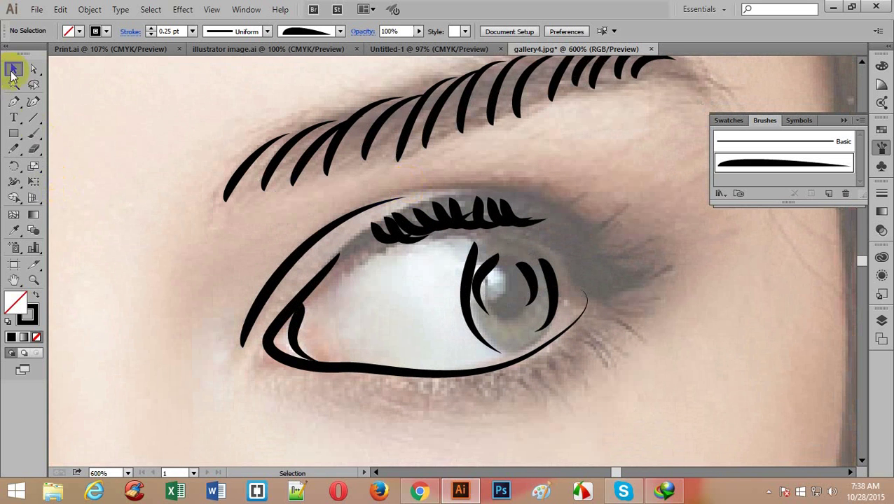
{"action": "left_click", "coordinate": [16, 102]}
{"action": "scroll", "coordinate": [400, 375], "scroll_direction": "down", "scroll_amount": 3}
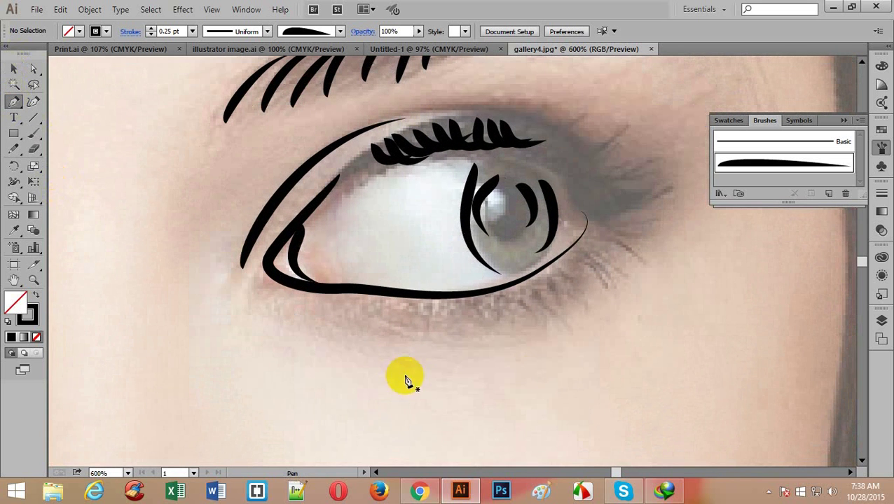
{"action": "left_click", "coordinate": [431, 303]}
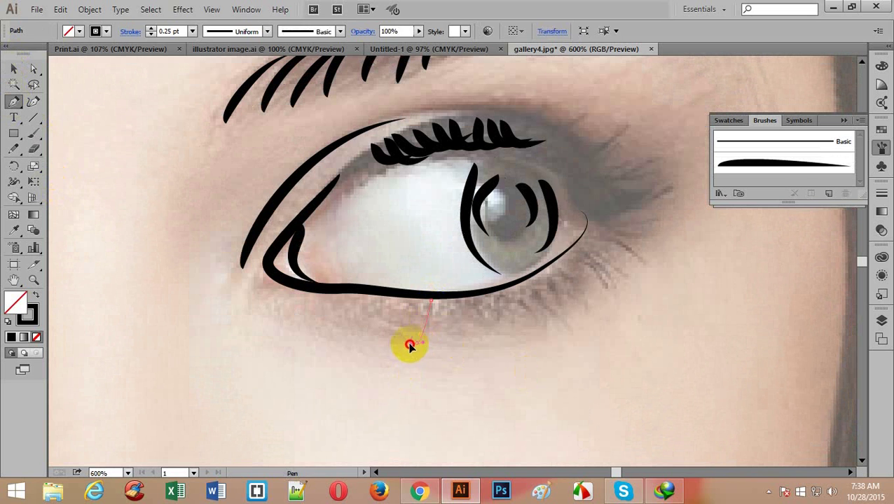
{"action": "left_click_drag", "start_coordinate": [416, 341], "coordinate": [432, 340]}
{"action": "mouse_move", "coordinate": [443, 297]}
{"action": "left_mouse_down"}
{"action": "mouse_move", "coordinate": [443, 336]}
{"action": "mouse_move", "coordinate": [421, 350]}
{"action": "mouse_move", "coordinate": [464, 341]}
{"action": "mouse_move", "coordinate": [455, 352]}
{"action": "left_mouse_up"}
{"action": "left_click", "coordinate": [501, 341], "text": "alt"}
- Add four more short curved lashes along the second eye's lower lid, continuing beneath the iris toward the outer corner
{"action": "left_click", "coordinate": [456, 301]}
{"action": "left_click", "coordinate": [475, 301]}
{"action": "left_click", "coordinate": [523, 339], "text": "alt"}
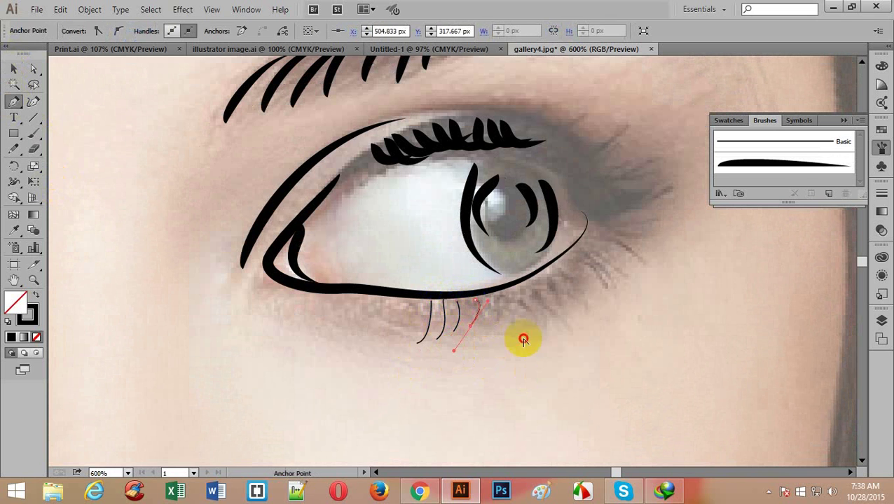
{"action": "left_click", "coordinate": [497, 303]}
{"action": "left_click_drag", "start_coordinate": [492, 328], "coordinate": [497, 354]}
{"action": "left_click", "coordinate": [522, 338], "text": "alt"}
{"action": "left_click", "coordinate": [510, 288]}
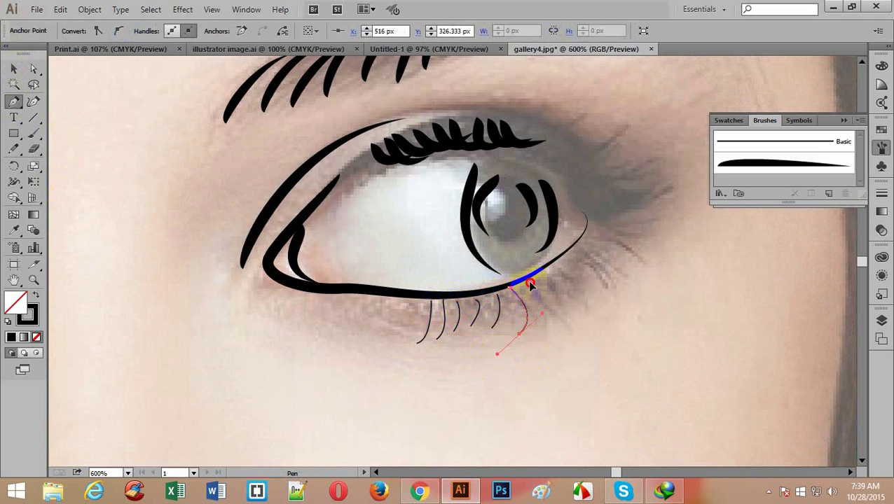
- Draw four thin curved lashes with the Pen tool along the outer half of the lower lid of the eye on the image's right
{"action": "left_click", "coordinate": [531, 282]}
{"action": "left_click_drag", "start_coordinate": [566, 325], "coordinate": [558, 339]}
{"action": "left_click", "coordinate": [567, 325], "text": "alt"}
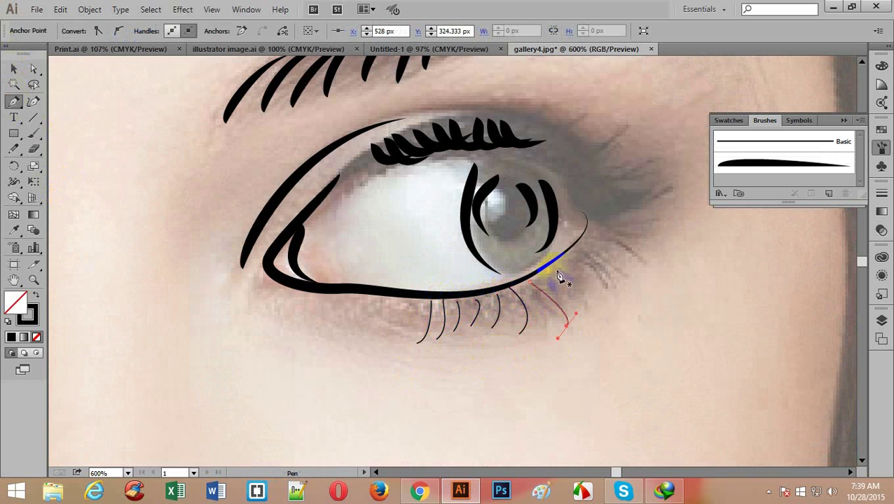
{"action": "left_click", "coordinate": [557, 271]}
{"action": "left_click_drag", "start_coordinate": [587, 307], "coordinate": [581, 325]}
{"action": "left_click", "coordinate": [591, 330], "text": "alt"}
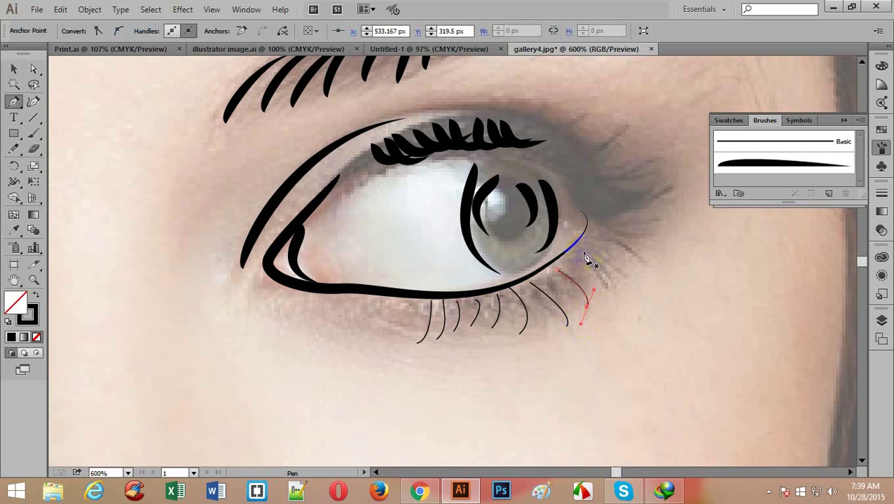
{"action": "left_click", "coordinate": [577, 261]}
{"action": "mouse_move", "coordinate": [609, 291]}
{"action": "left_mouse_down"}
{"action": "mouse_move", "coordinate": [597, 320]}
{"action": "mouse_move", "coordinate": [598, 306]}
{"action": "left_mouse_up"}
{"action": "left_click", "coordinate": [610, 290], "text": "alt"}
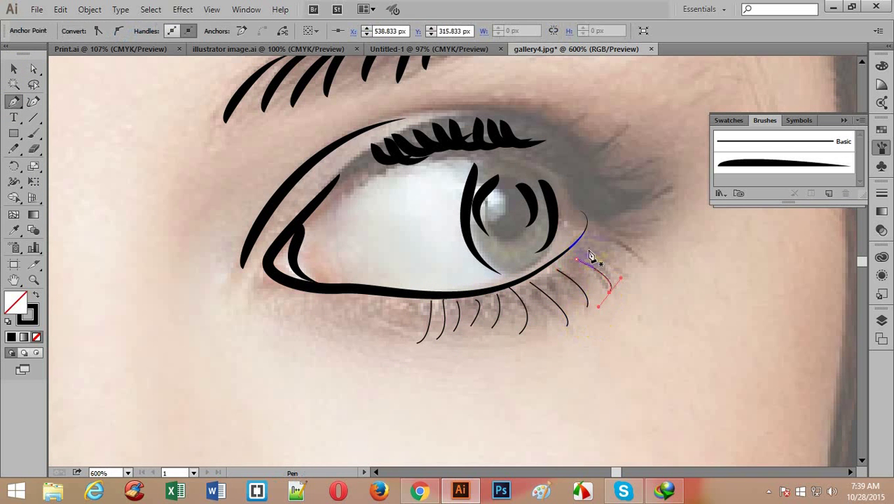
{"action": "left_click", "coordinate": [588, 251]}
{"action": "left_click_drag", "start_coordinate": [634, 279], "coordinate": [626, 309]}
{"action": "left_click", "coordinate": [634, 279], "text": "alt"}
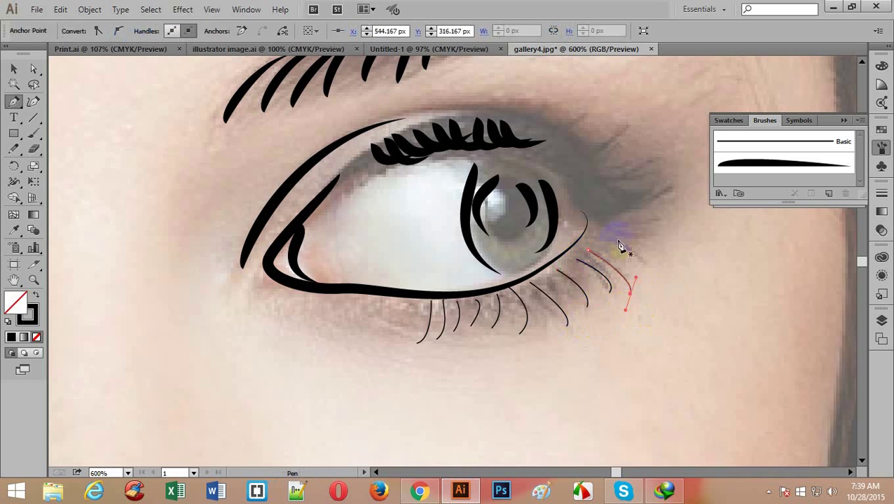
- Draw three curved Pen lashes sweeping outward from the outer corner of the eye on the image's right
{"action": "left_click", "coordinate": [606, 238]}
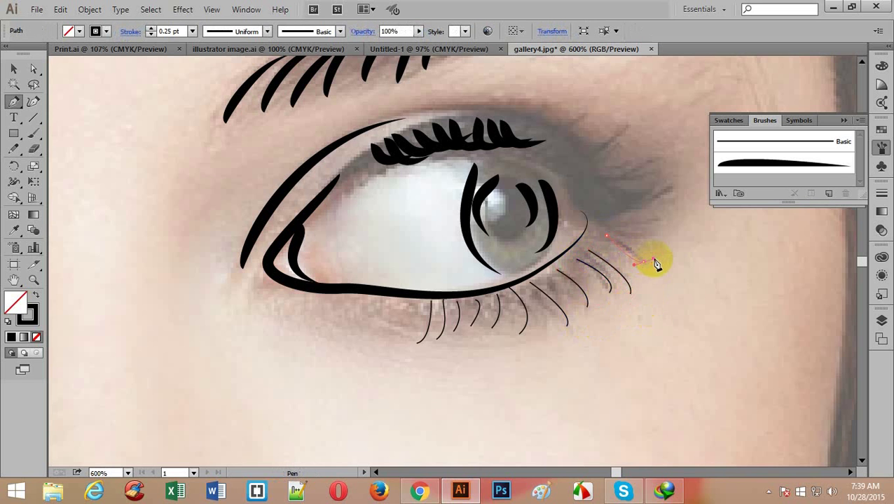
{"action": "left_click_drag", "start_coordinate": [643, 262], "coordinate": [675, 227]}
{"action": "left_click", "coordinate": [608, 228]}
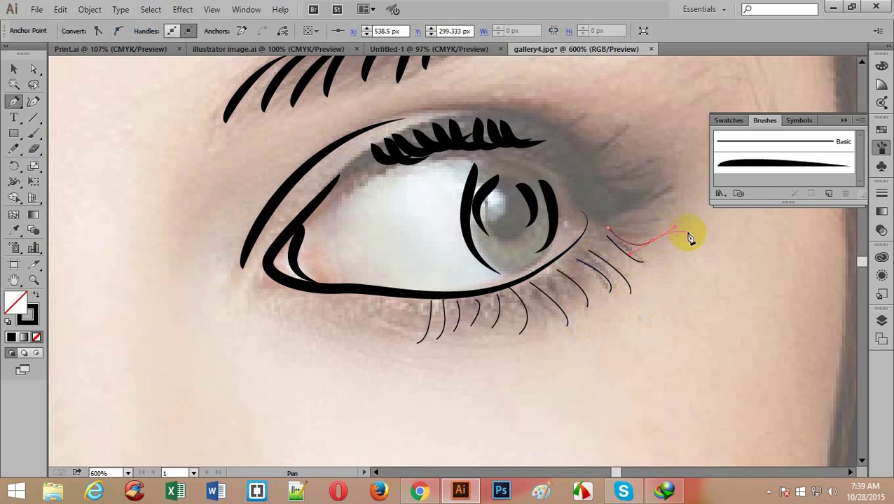
{"action": "left_click", "coordinate": [690, 233]}
{"action": "key", "text": "alt"}
{"action": "left_click", "coordinate": [713, 243], "text": "alt"}
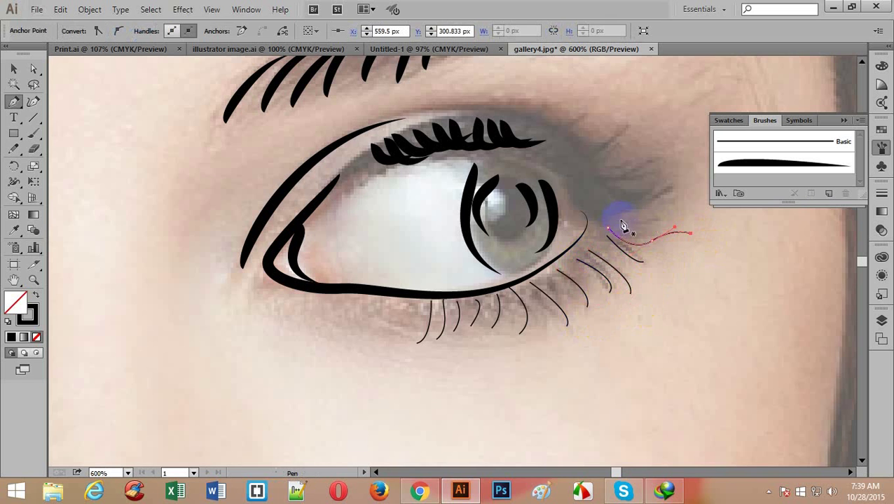
{"action": "left_click_drag", "start_coordinate": [611, 225], "coordinate": [687, 201]}
{"action": "left_click", "coordinate": [697, 207], "text": "alt"}
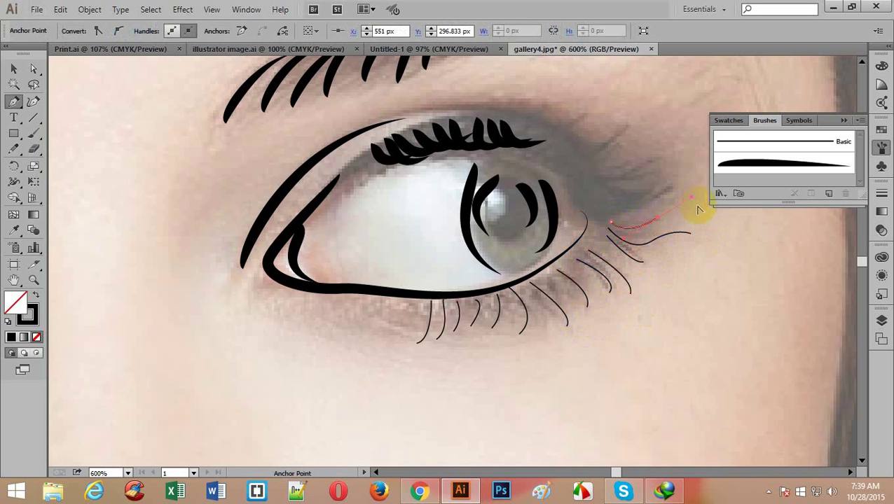
- Draw two upward-curving Pen lashes just above the outer corner lashes, undoing the stray path between them
{"action": "left_click", "coordinate": [607, 216]}
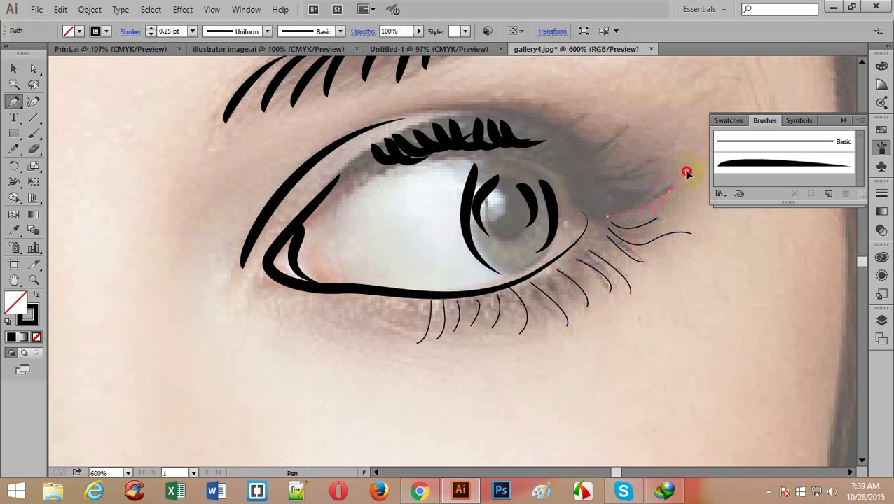
{"action": "left_click_drag", "start_coordinate": [685, 171], "coordinate": [686, 171]}
{"action": "left_click", "coordinate": [720, 194]}
{"action": "left_click", "coordinate": [606, 202]}
{"action": "key", "text": "ctrl+z"}
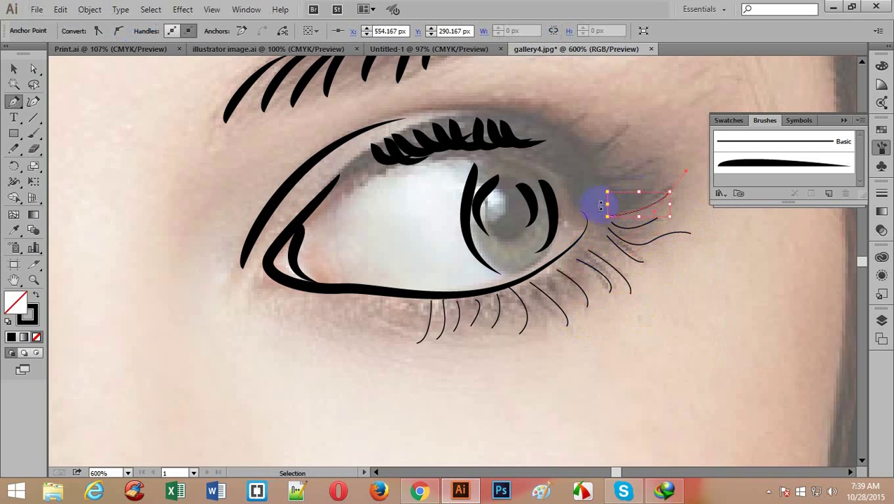
{"action": "left_click", "coordinate": [616, 201], "text": "alt"}
{"action": "left_click_drag", "start_coordinate": [608, 204], "coordinate": [678, 156]}
- Draw four more upswept Pen lashes continuing from the outer corner toward the upper lid lashes
{"action": "left_click_drag", "start_coordinate": [596, 180], "coordinate": [680, 130]}
{"action": "left_click_drag", "start_coordinate": [584, 168], "coordinate": [639, 135]}
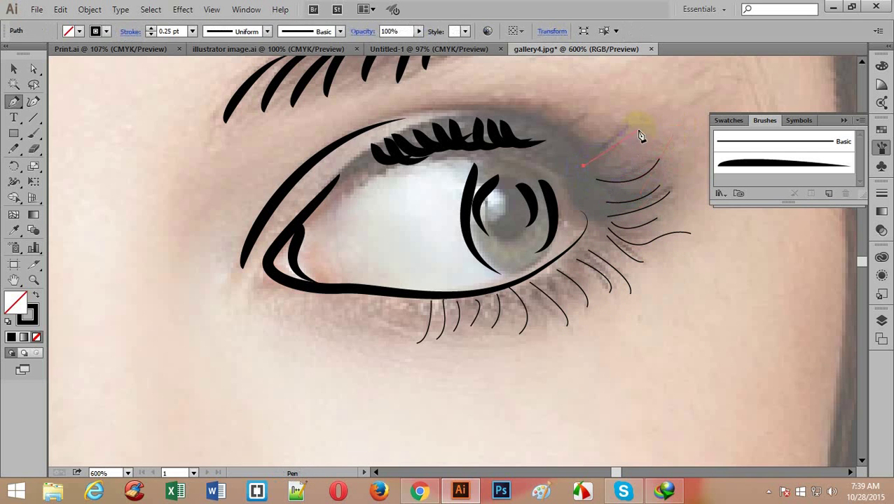
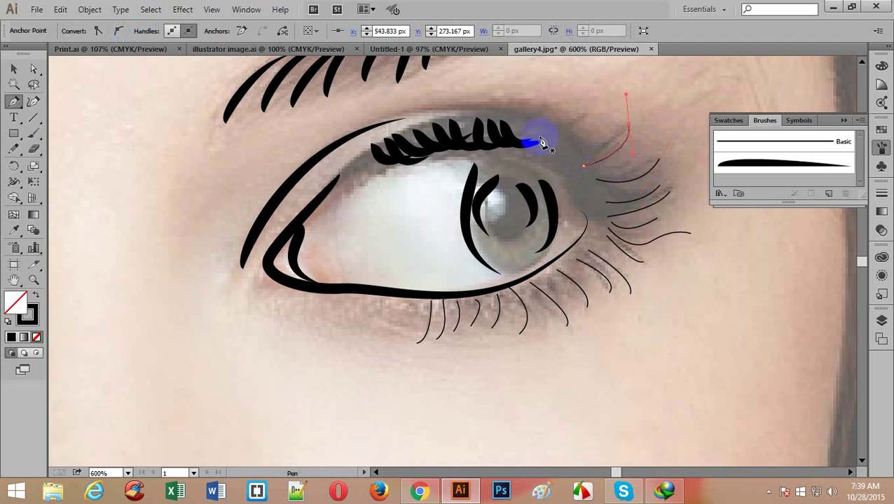
{"action": "left_click_drag", "start_coordinate": [619, 123], "coordinate": [645, 87]}
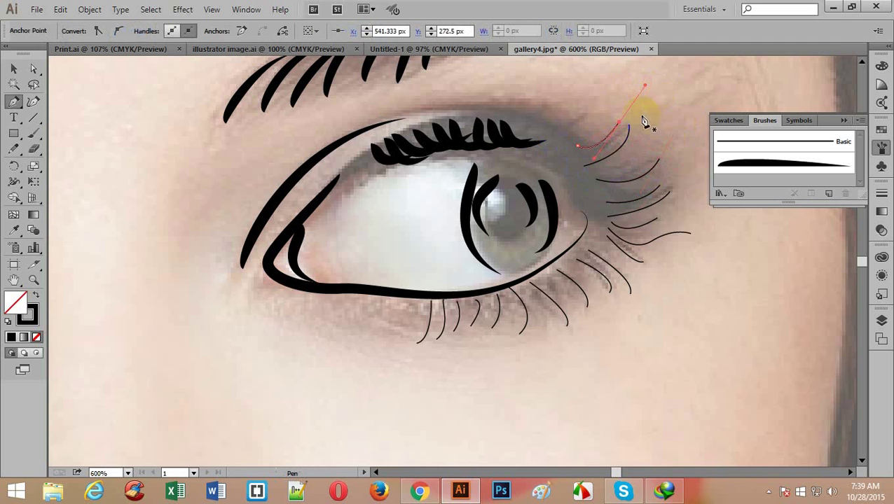
{"action": "left_click_drag", "start_coordinate": [562, 133], "coordinate": [613, 85]}
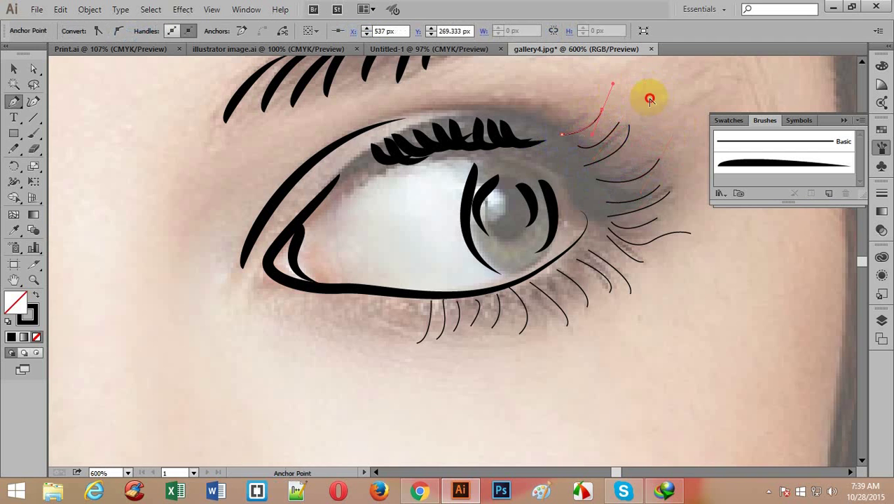
- Select the line work of this eye and apply the tapered art brush with a 0.25 pt stroke
{"action": "left_click", "coordinate": [13, 68]}
{"action": "left_click_drag", "start_coordinate": [241, 140], "coordinate": [722, 329]}
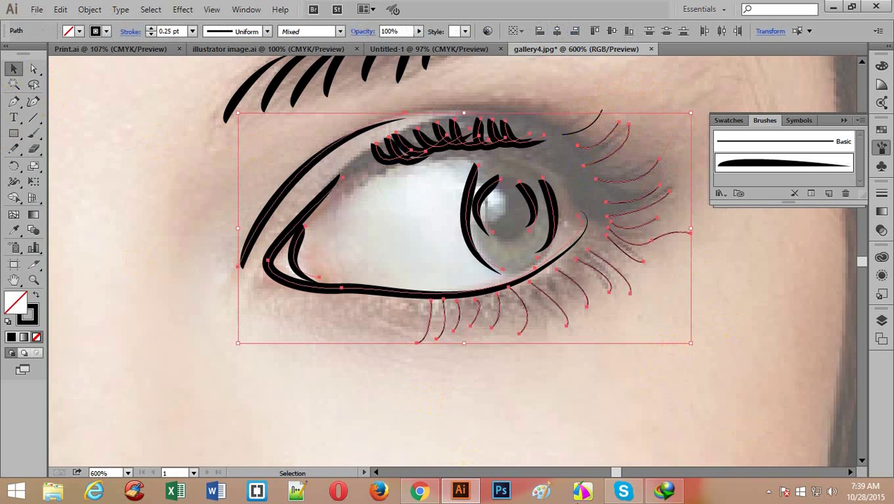
{"action": "left_click", "coordinate": [764, 166]}
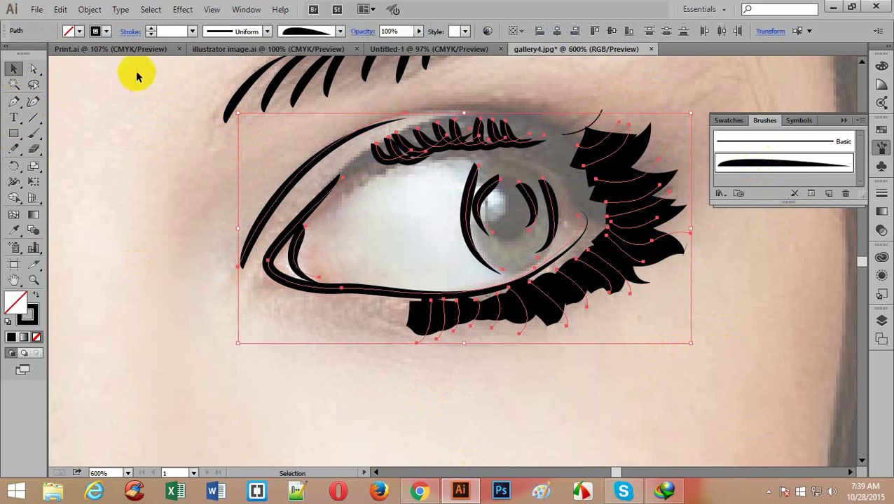
{"action": "left_click", "coordinate": [191, 31]}
{"action": "left_click", "coordinate": [204, 57]}
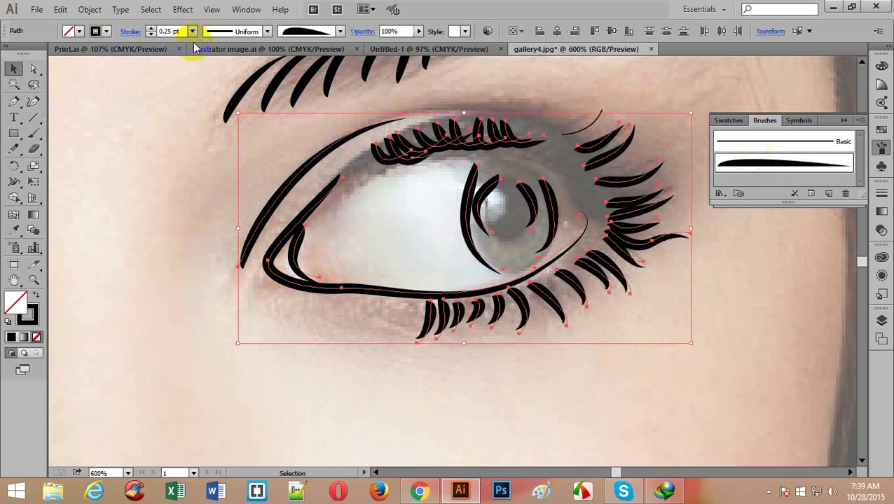
{"action": "left_click", "coordinate": [207, 221]}
- Examine the lashes and outlines of both eyes up close and against the whole face
{"action": "left_click", "coordinate": [594, 345], "text": "ctrl+alt"}
{"action": "left_click", "coordinate": [595, 344], "text": "ctrl+alt"}
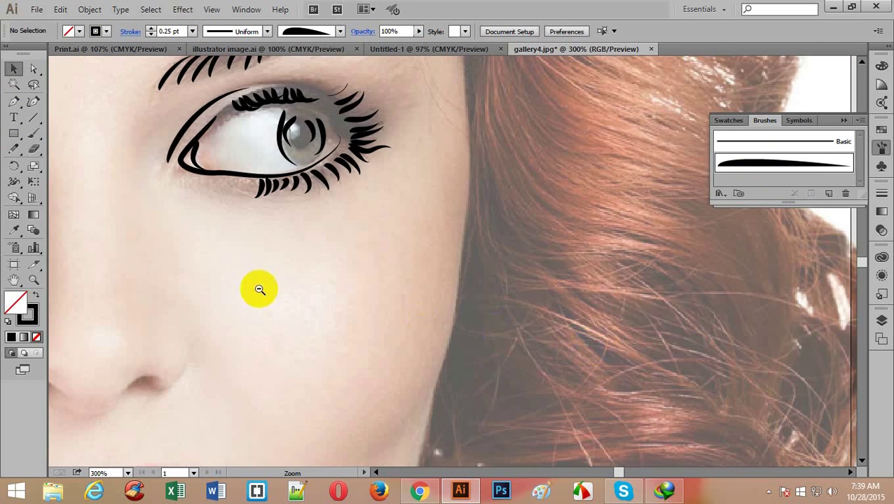
{"action": "left_click", "coordinate": [251, 286], "text": "ctrl+alt"}
{"action": "left_click", "coordinate": [286, 295], "text": "ctrl+alt"}
{"action": "left_click", "coordinate": [495, 271], "text": "ctrl"}
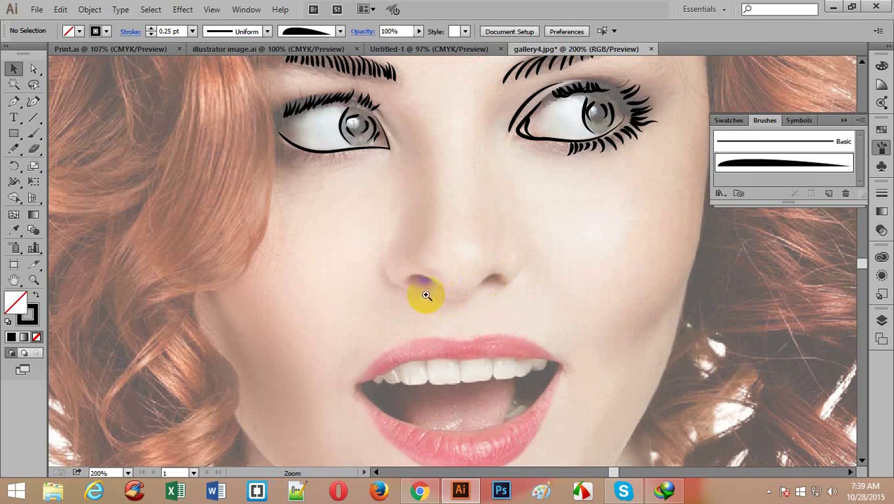
{"action": "left_click", "coordinate": [351, 227], "text": "ctrl"}
{"action": "left_click", "coordinate": [474, 214], "text": "ctrl"}
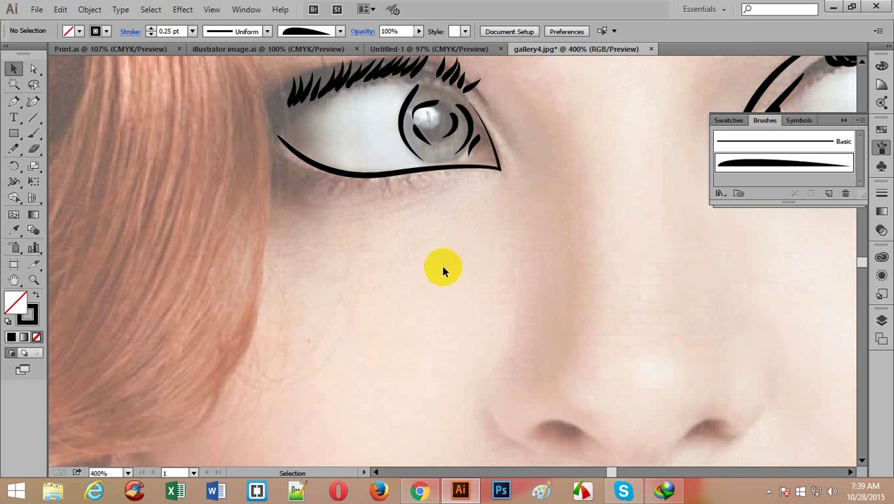
{"action": "left_click", "coordinate": [460, 191]}
{"action": "left_click", "coordinate": [424, 219], "text": "ctrl+alt"}
{"action": "left_click", "coordinate": [425, 238], "text": "ctrl+alt"}
{"action": "left_click", "coordinate": [475, 287], "text": "ctrl+alt"}
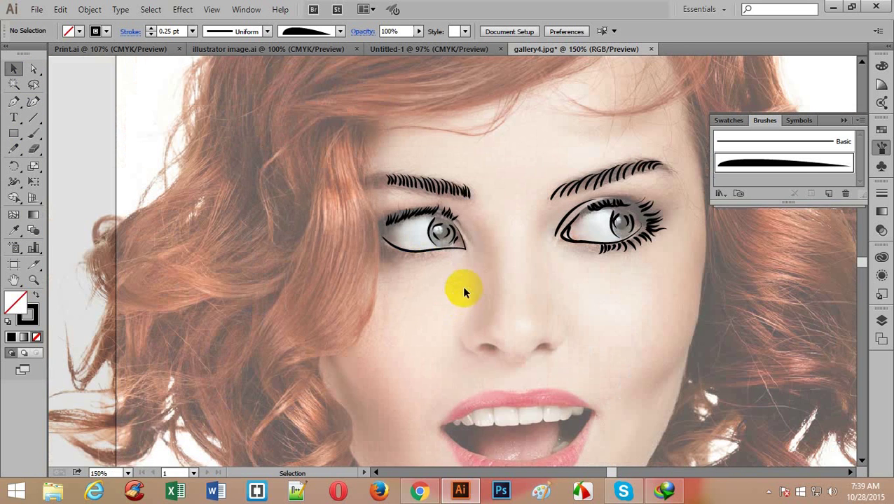
{"action": "scroll", "coordinate": [461, 285], "scroll_direction": "down", "scroll_amount": 3}
{"action": "left_click", "coordinate": [529, 213], "text": "ctrl+alt"}
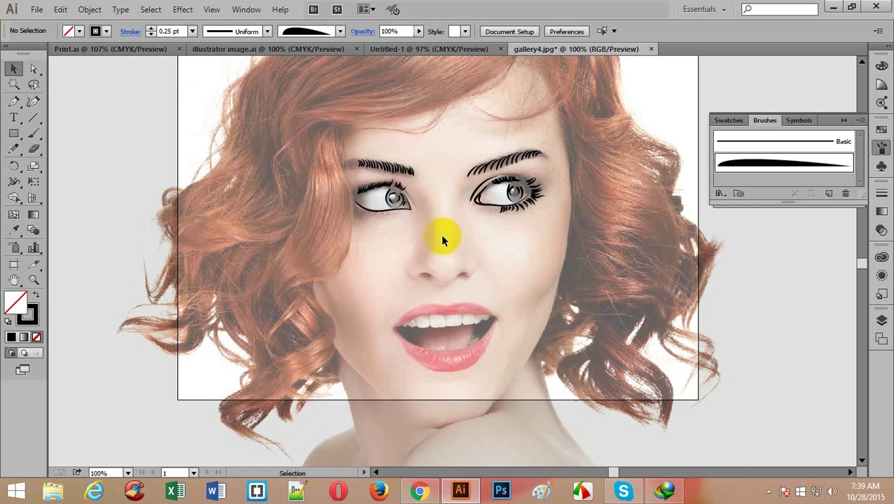
- Draw three thin curved Pen lashes below the outer part of the lower lid of the eye on the image's left
{"action": "key", "text": "ctrl+space"}
{"action": "left_click", "coordinate": [390, 258]}
{"action": "left_click", "coordinate": [13, 101]}
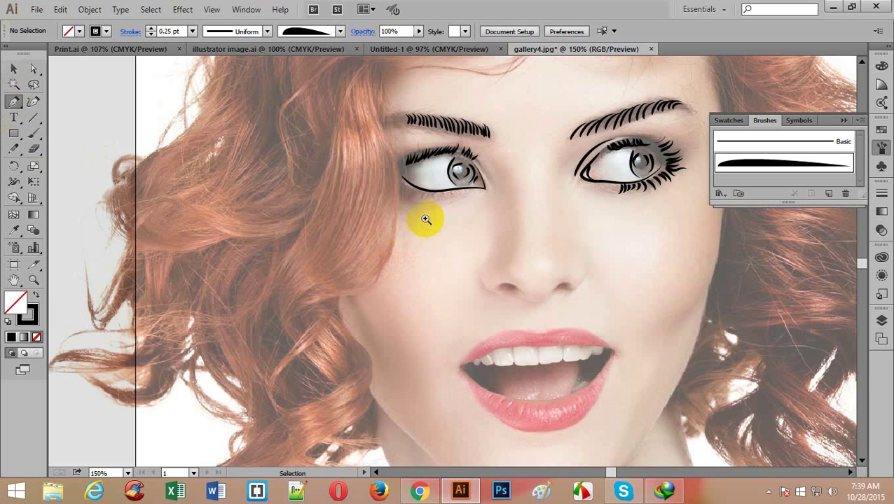
{"action": "left_click", "coordinate": [426, 220]}
{"action": "left_click", "coordinate": [473, 270]}
{"action": "mouse_move", "coordinate": [460, 295]}
{"action": "left_mouse_down"}
{"action": "mouse_move", "coordinate": [455, 301]}
{"action": "mouse_move", "coordinate": [475, 301]}
{"action": "mouse_move", "coordinate": [468, 309]}
{"action": "mouse_move", "coordinate": [485, 306]}
{"action": "mouse_move", "coordinate": [478, 313]}
{"action": "mouse_move", "coordinate": [515, 311]}
{"action": "left_mouse_up"}
{"action": "left_click", "coordinate": [492, 310], "text": "alt"}
{"action": "left_click", "coordinate": [486, 271]}
{"action": "left_click", "coordinate": [503, 315], "text": "ctrl"}
{"action": "left_click", "coordinate": [497, 277]}
{"action": "left_click", "coordinate": [508, 308], "text": "ctrl"}
- Continue the row of curved lashes along the middle of the lower lid, up to the iris
{"action": "left_click", "coordinate": [504, 271]}
{"action": "left_click", "coordinate": [524, 278], "text": "ctrl"}
{"action": "left_click", "coordinate": [519, 277]}
{"action": "key", "text": "Escape"}
{"action": "left_click", "coordinate": [526, 271]}
{"action": "key", "text": "Escape"}
{"action": "left_click", "coordinate": [543, 295], "text": "ctrl"}
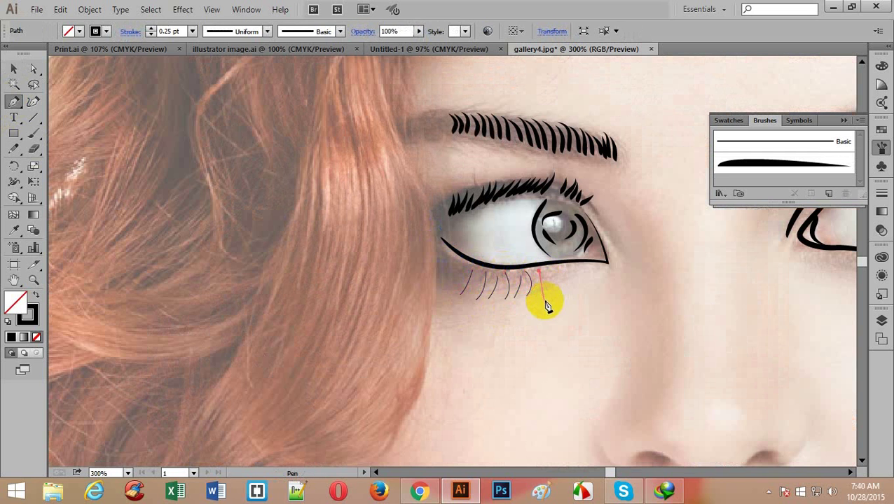
- Draw two curved lashes below the iris, redrawing the first with a new curve
{"action": "left_click", "coordinate": [530, 313]}
{"action": "left_click", "coordinate": [556, 278]}
{"action": "key", "text": "ctrl"}
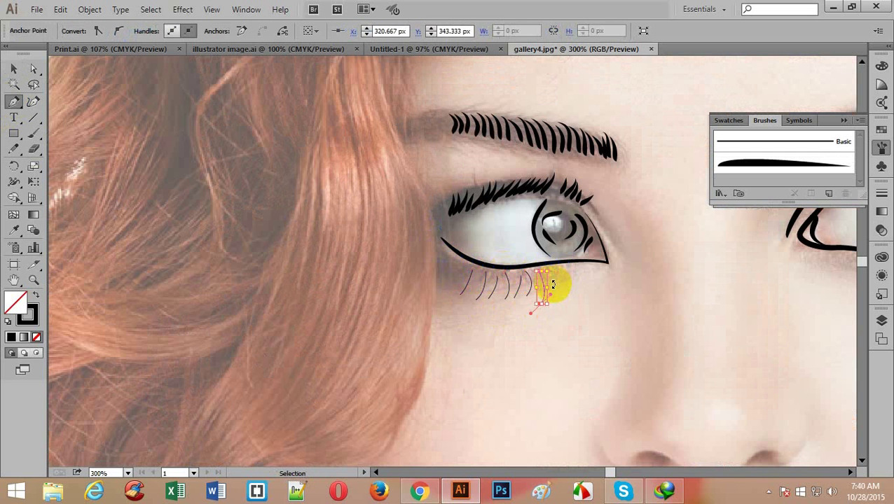
{"action": "left_click", "coordinate": [553, 284], "text": "ctrl"}
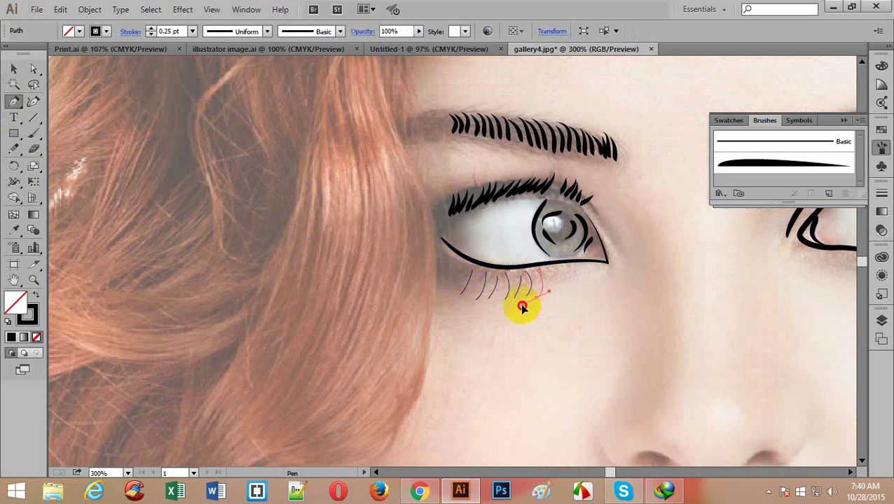
{"action": "left_click_drag", "start_coordinate": [521, 306], "coordinate": [522, 305]}
{"action": "left_click_drag", "start_coordinate": [552, 275], "coordinate": [550, 297]}
{"action": "left_click", "coordinate": [535, 309]}
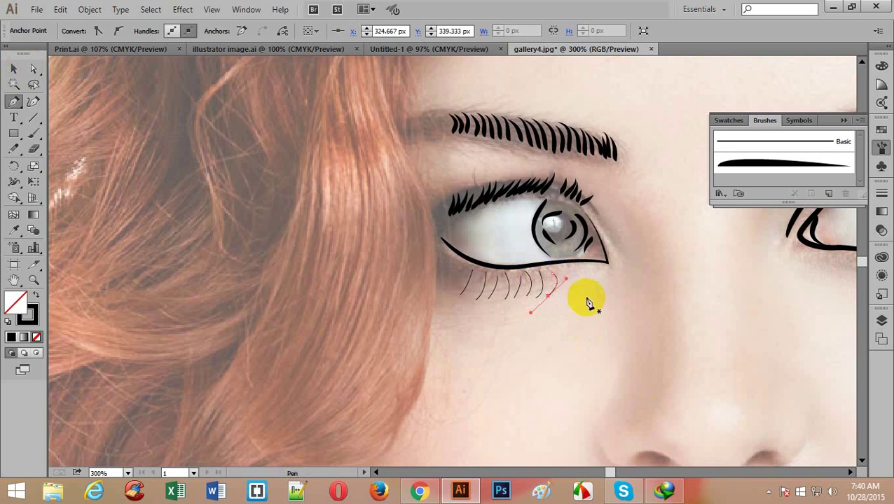
- Complete the lower lash row with one curved lash at its inner end and one short lash at its outer end
{"action": "left_click", "coordinate": [562, 270]}
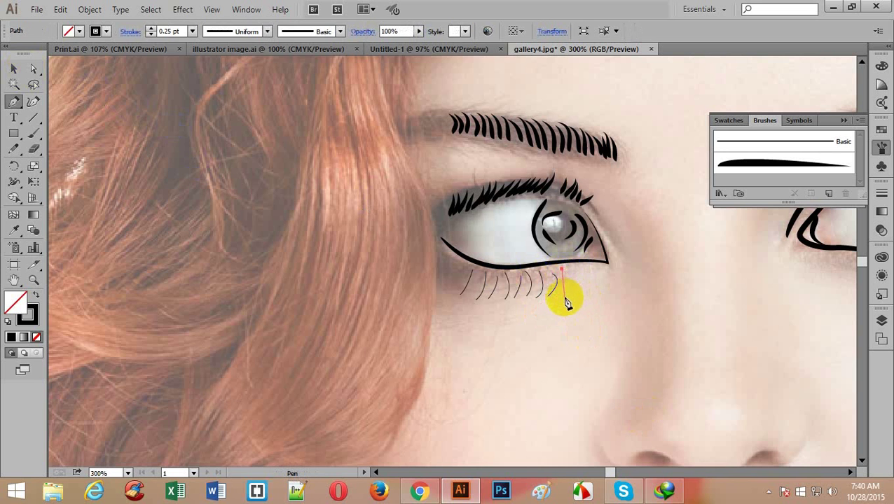
{"action": "left_click_drag", "start_coordinate": [562, 297], "coordinate": [548, 315]}
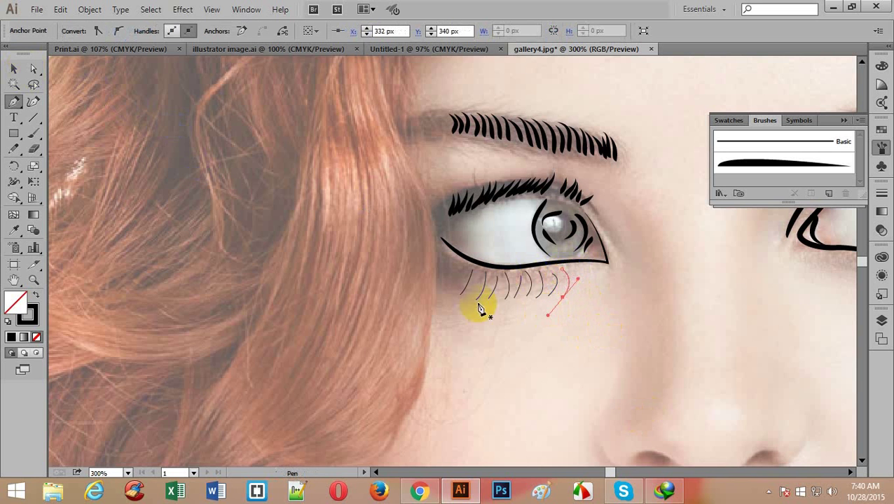
{"action": "left_click", "coordinate": [463, 270], "text": "ctrl"}
{"action": "left_click", "coordinate": [463, 270]}
{"action": "left_click_drag", "start_coordinate": [445, 309], "coordinate": [467, 313]}
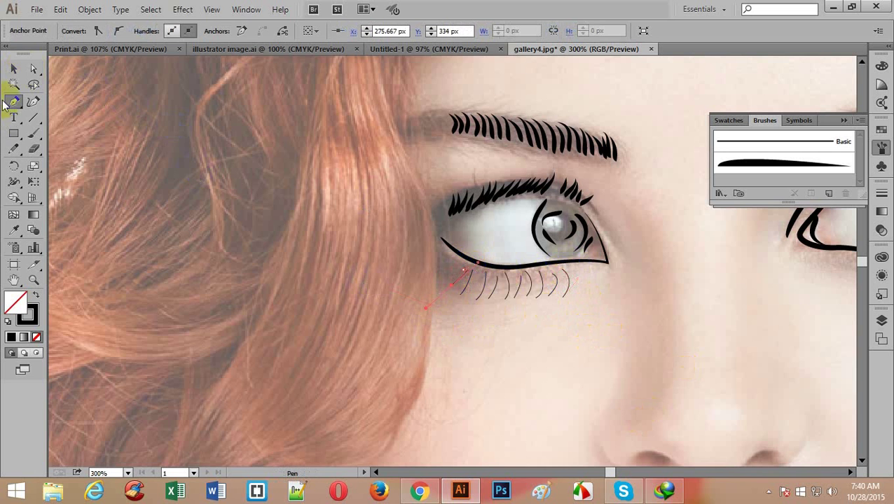
- Move the innermost lower lash slightly closer to the neighbouring lash
{"action": "left_click", "coordinate": [13, 68]}
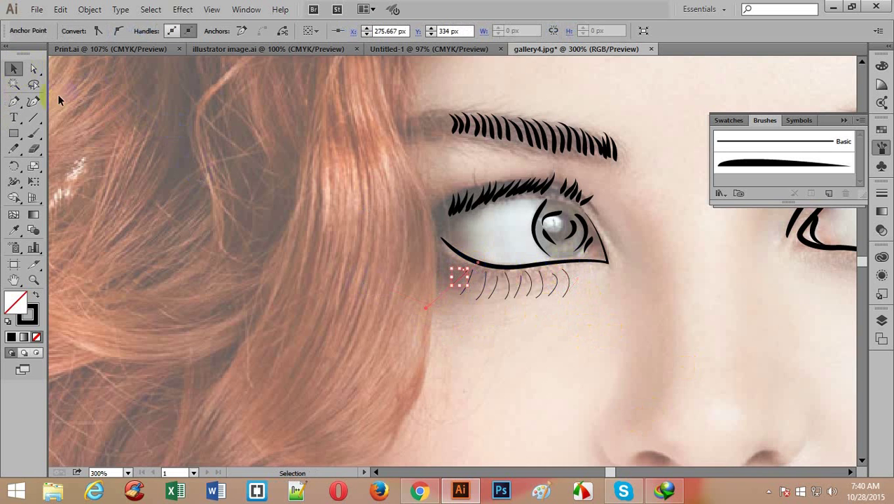
{"action": "left_click", "coordinate": [568, 292]}
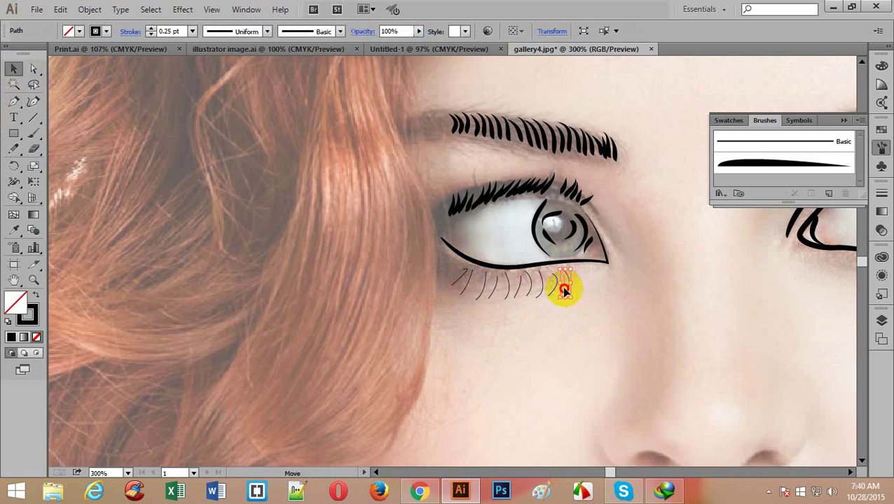
{"action": "left_click", "coordinate": [507, 318]}
- Select all the new lower lashes and apply the tapered art brush with a 0.25 pt stroke
{"action": "mouse_move", "coordinate": [446, 279]}
{"action": "left_mouse_down"}
{"action": "mouse_move", "coordinate": [574, 323]}
{"action": "mouse_move", "coordinate": [570, 344]}
{"action": "left_mouse_up"}
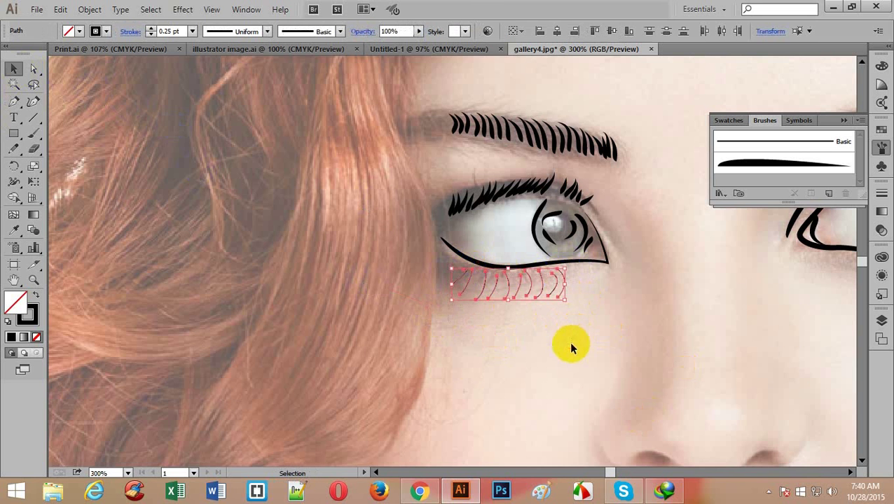
{"action": "left_click", "coordinate": [790, 167]}
{"action": "left_click", "coordinate": [190, 32]}
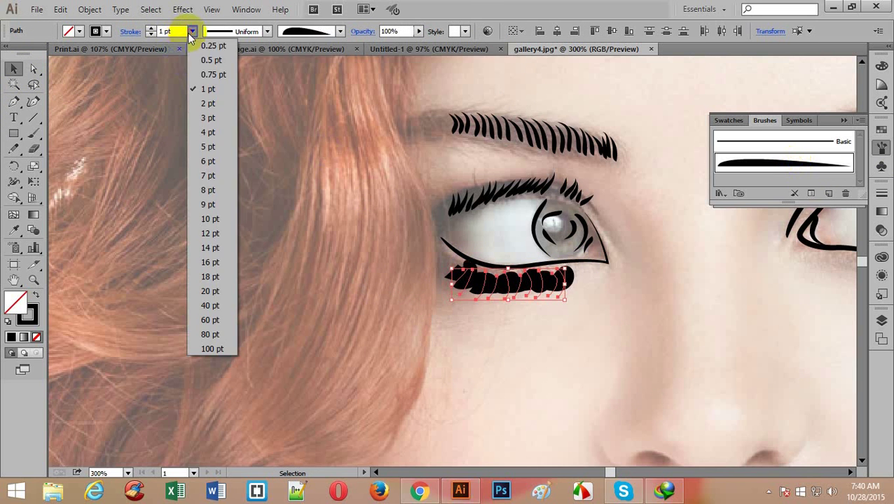
{"action": "left_click", "coordinate": [205, 46]}
{"action": "left_click", "coordinate": [441, 341]}
{"action": "left_click", "coordinate": [485, 314], "text": "ctrl+alt"}
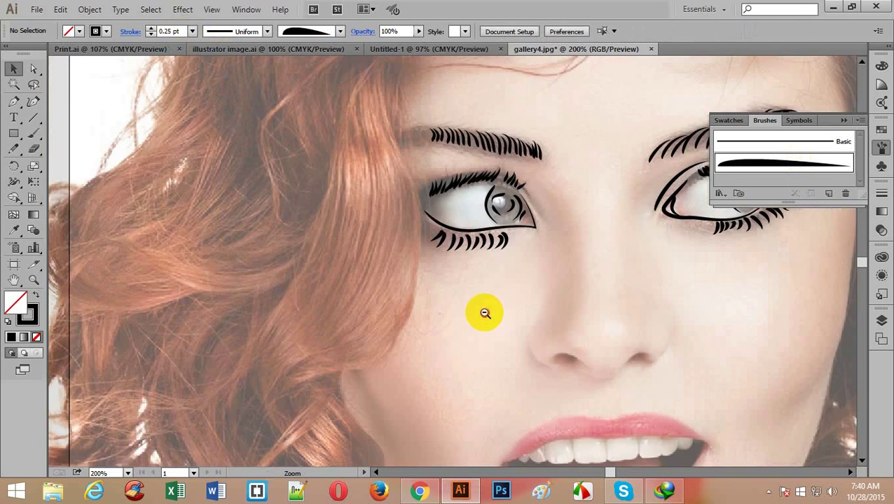
- Review the traced eyes and eyebrows against the whole portrait, then examine the mouth and hair areas still without line art
{"action": "left_click", "coordinate": [484, 313], "text": "ctrl+alt"}
{"action": "left_click", "coordinate": [479, 312], "text": "ctrl+alt"}
{"action": "left_click", "coordinate": [435, 303], "text": "ctrl+alt"}
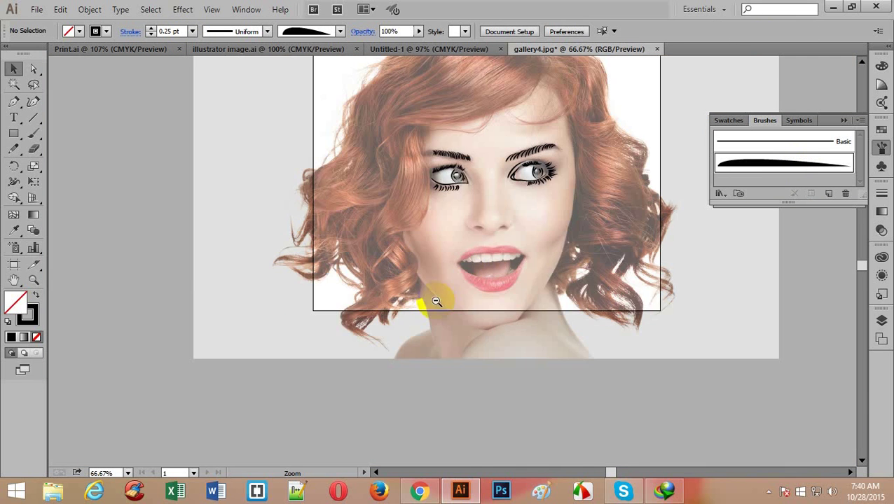
{"action": "left_click", "coordinate": [510, 237], "text": "ctrl"}
{"action": "left_click", "coordinate": [511, 237], "text": "ctrl"}
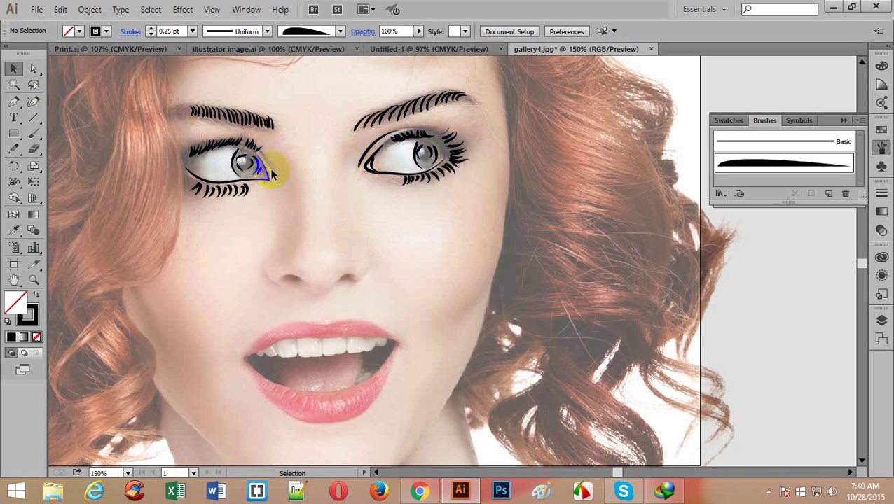
{"action": "left_click", "coordinate": [306, 206], "text": "ctrl"}
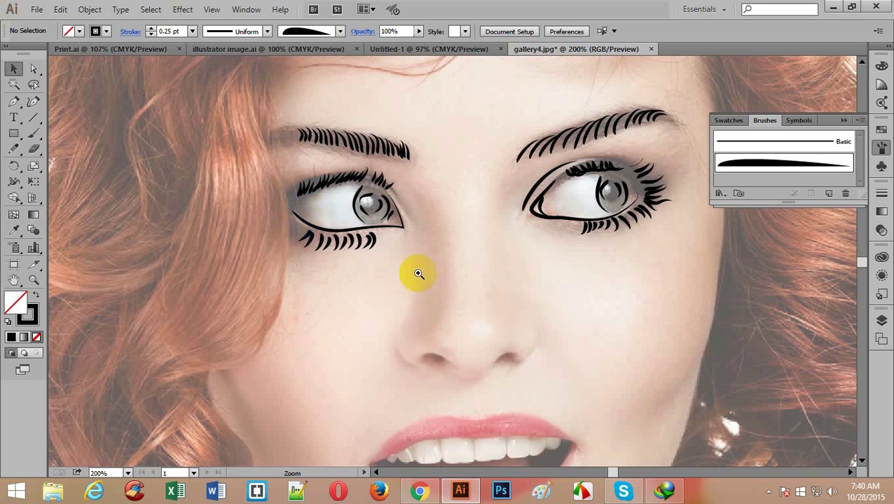
{"action": "left_click", "coordinate": [498, 305], "text": "ctrl+alt"}
{"action": "scroll", "coordinate": [449, 326], "scroll_direction": "down", "scroll_amount": 5}
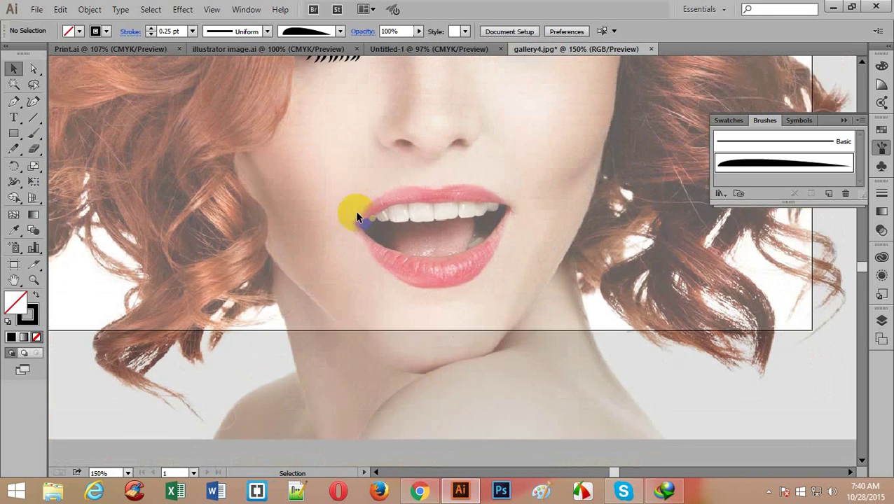
{"action": "scroll", "coordinate": [355, 210], "scroll_direction": "up", "scroll_amount": 3}
{"action": "left_click", "coordinate": [268, 123], "text": "ctrl+alt"}
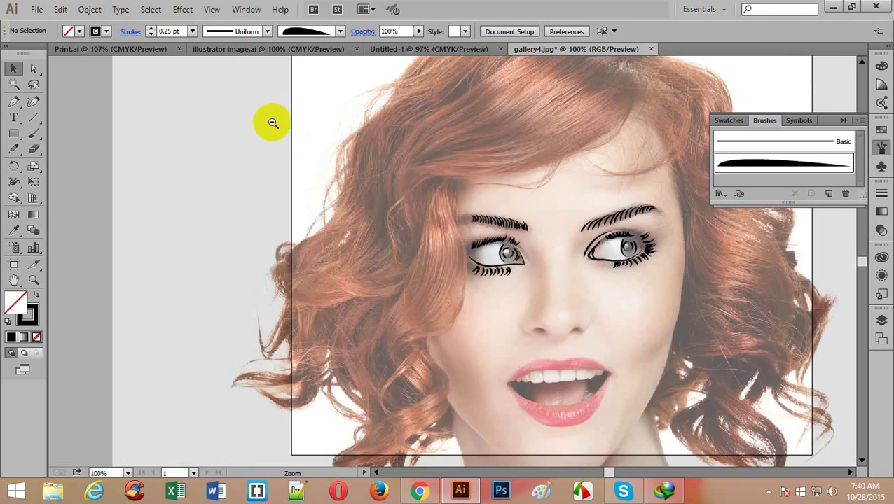
{"action": "left_click", "coordinate": [267, 124], "text": "ctrl+alt"}
{"action": "left_click_drag", "start_coordinate": [674, 221], "coordinate": [313, 170]}
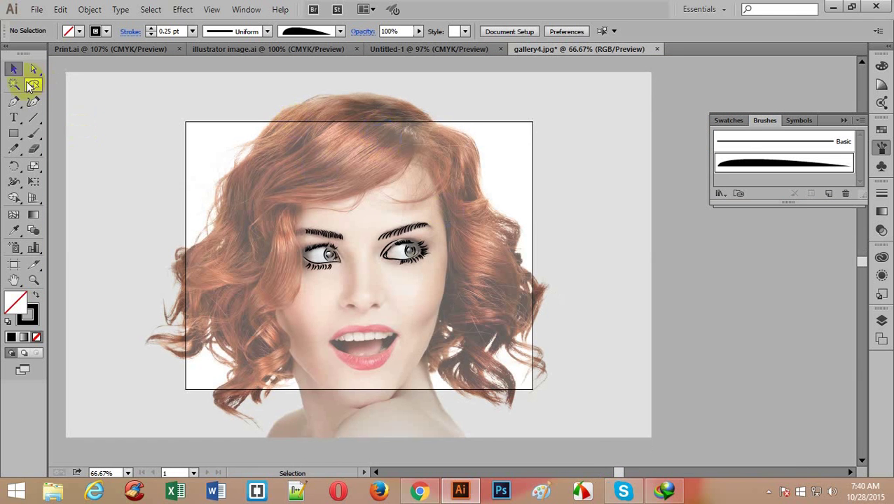
- Draw two long curved hair strands with the Pen tool from the parting along the lower edge of the fringe
{"action": "left_click", "coordinate": [14, 101]}
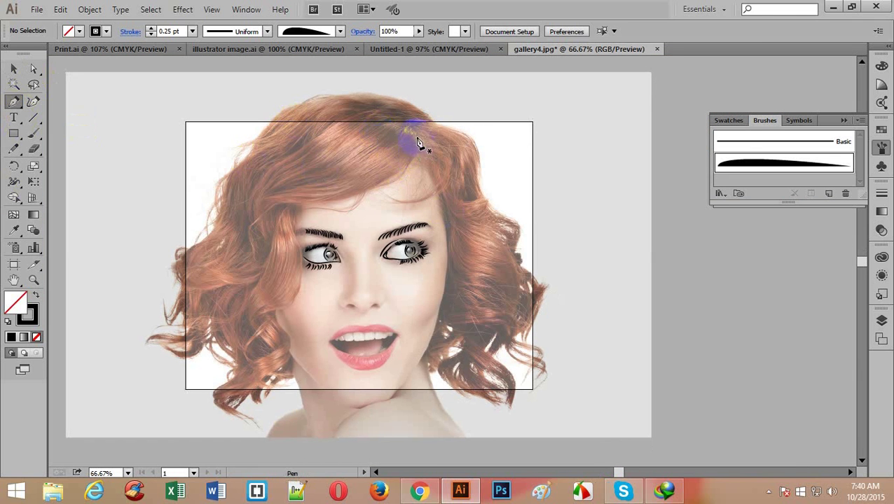
{"action": "left_click", "coordinate": [418, 131]}
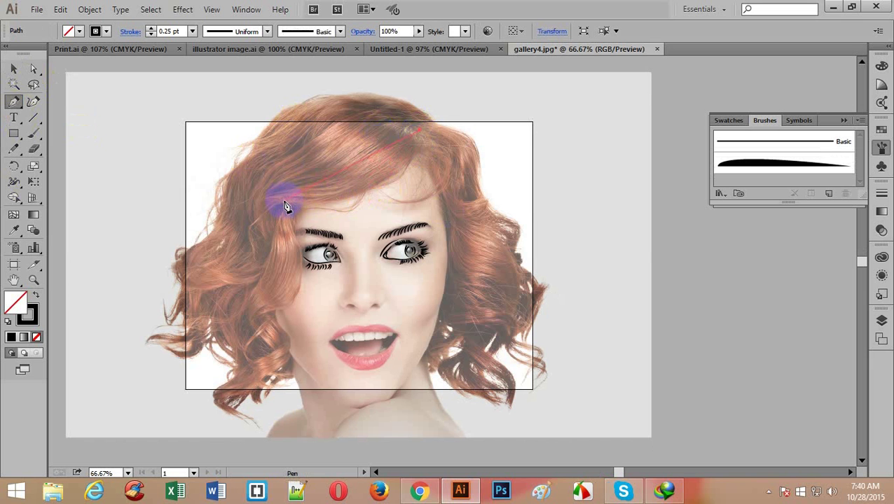
{"action": "left_click_drag", "start_coordinate": [245, 202], "coordinate": [167, 203]}
{"action": "left_click", "coordinate": [356, 185], "text": "ctrl"}
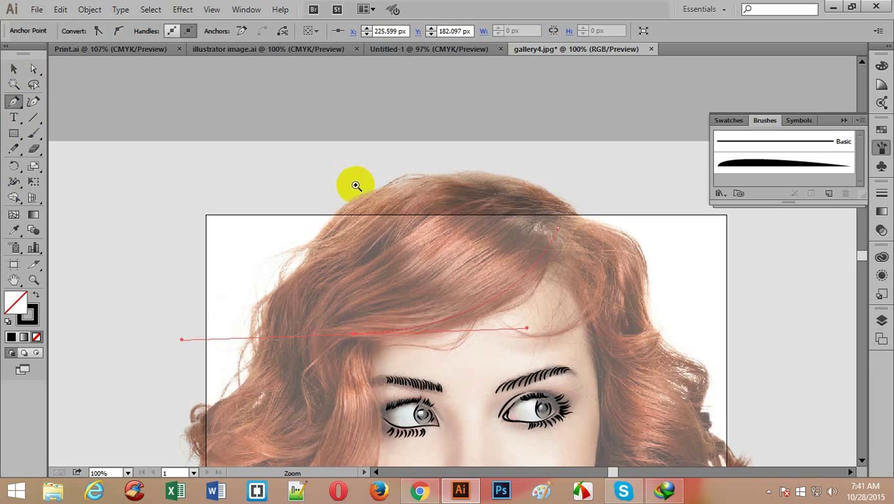
{"action": "left_click", "coordinate": [501, 321], "text": "ctrl"}
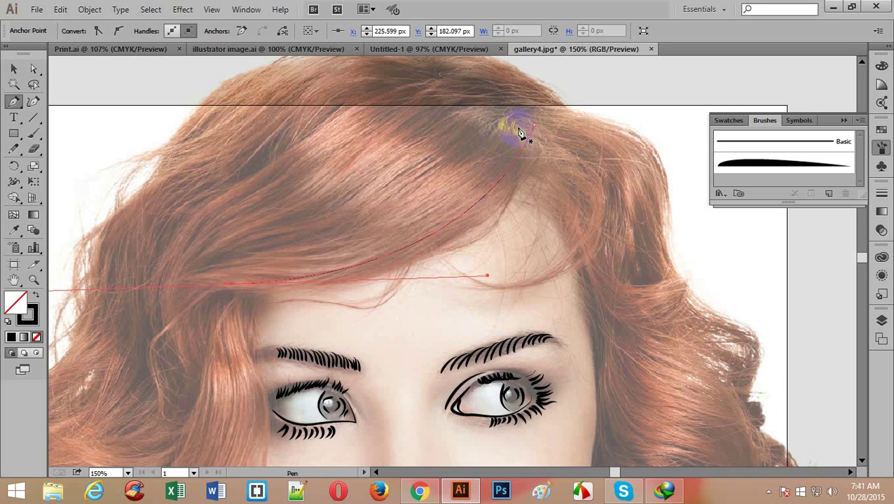
{"action": "left_click_drag", "start_coordinate": [521, 130], "coordinate": [502, 163]}
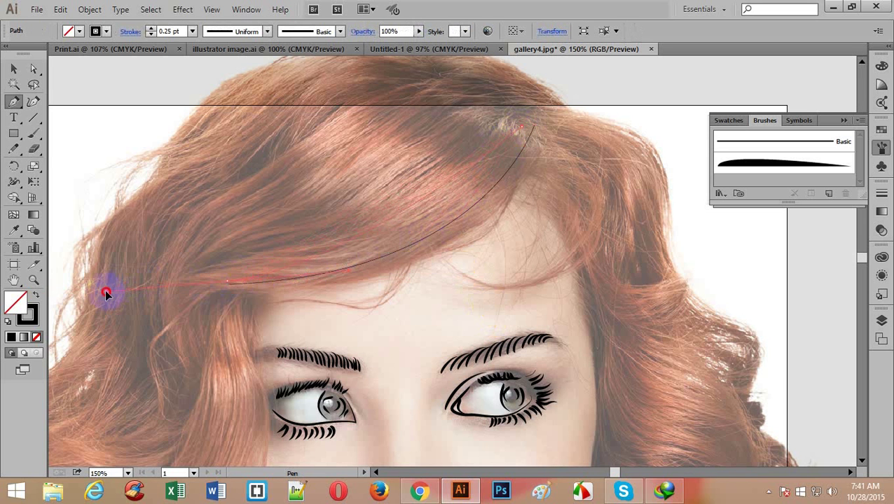
{"action": "left_click_drag", "start_coordinate": [106, 292], "coordinate": [167, 341]}
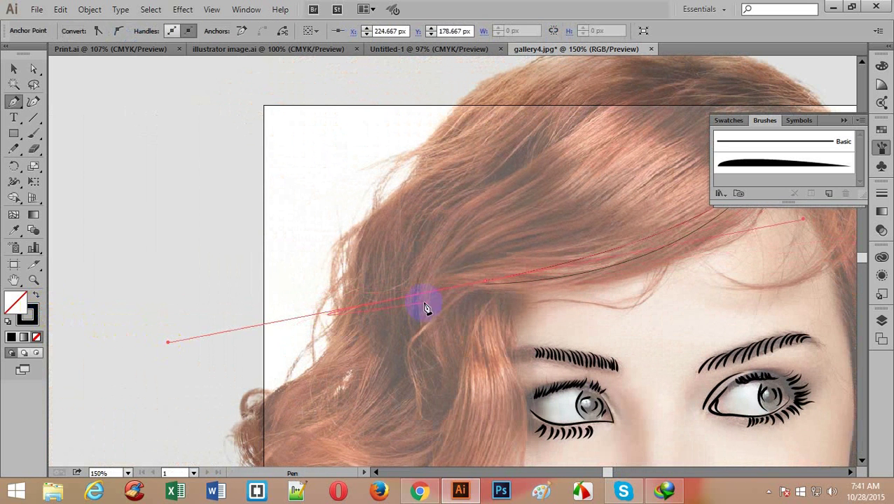
- Add three more curved strands above the first two, each sweeping from the parting down toward the side of the fringe
{"action": "left_click", "coordinate": [461, 312]}
{"action": "left_click", "coordinate": [569, 245], "text": "alt"}
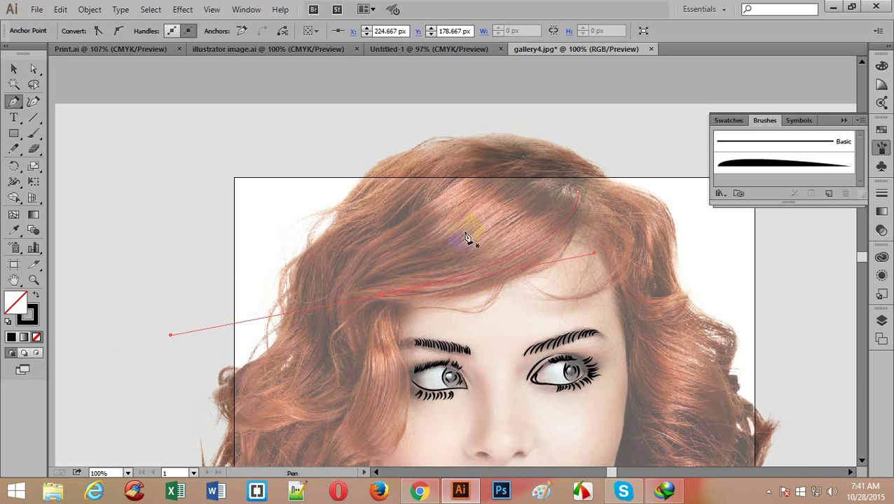
{"action": "left_click", "coordinate": [570, 192]}
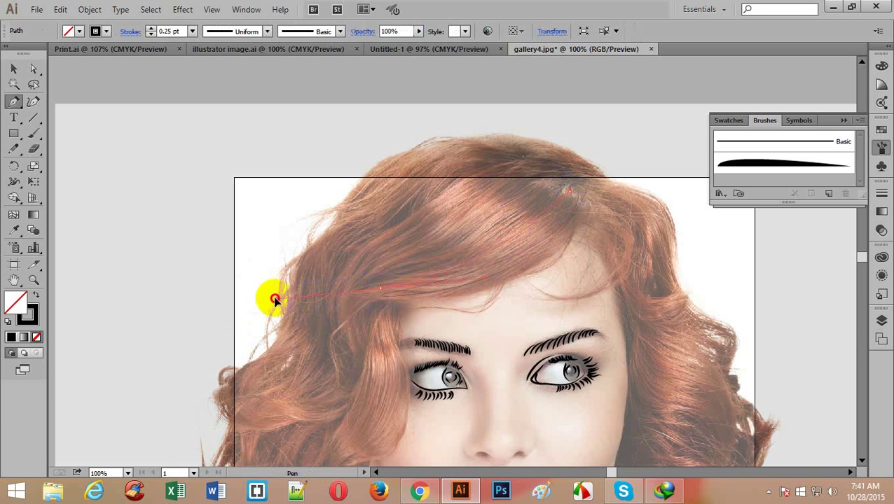
{"action": "left_click_drag", "start_coordinate": [274, 299], "coordinate": [261, 297]}
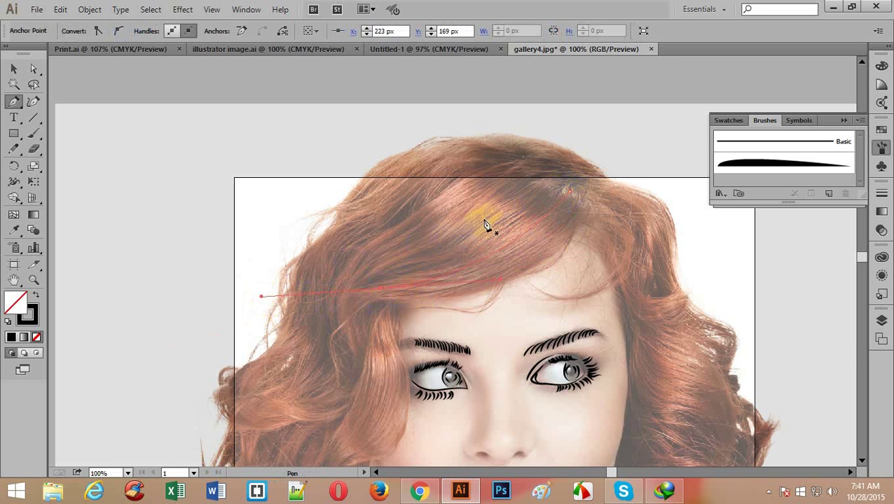
{"action": "left_click", "coordinate": [562, 191]}
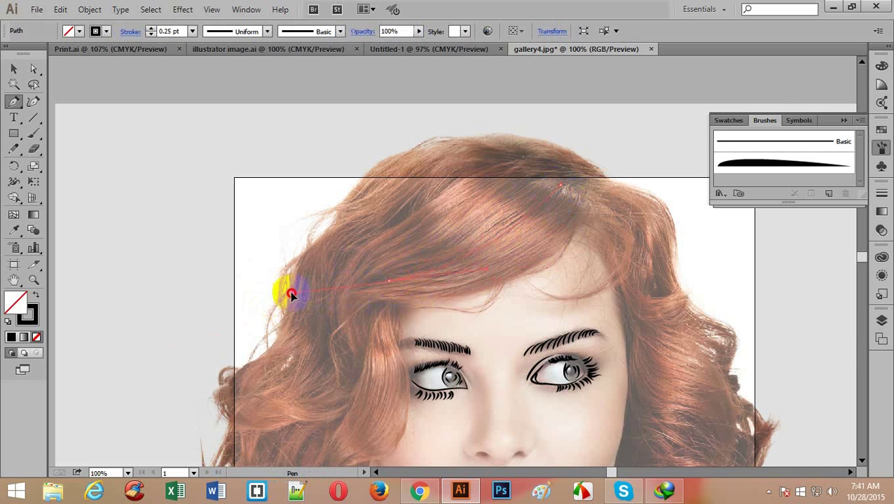
{"action": "left_click_drag", "start_coordinate": [290, 293], "coordinate": [281, 292]}
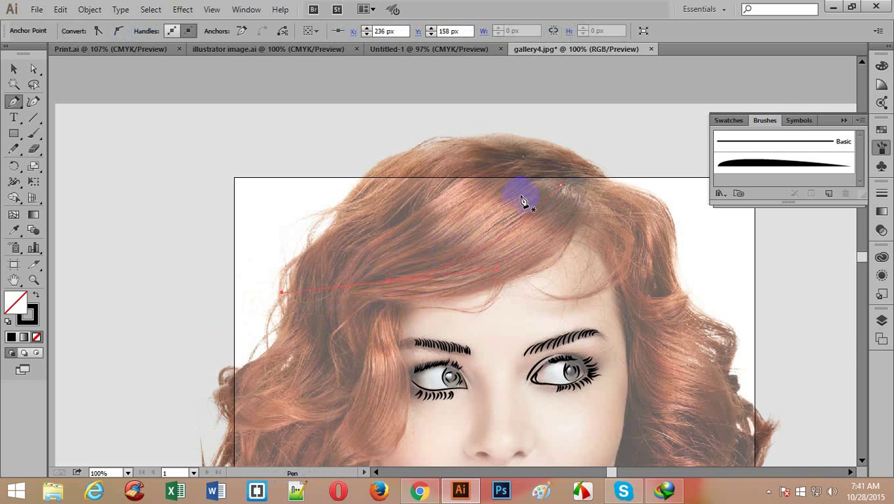
{"action": "left_click", "coordinate": [561, 187]}
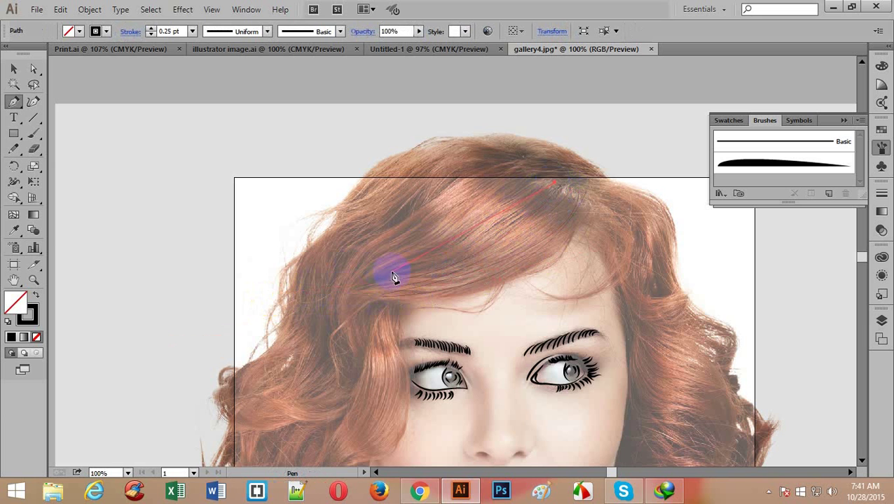
{"action": "left_click", "coordinate": [311, 281]}
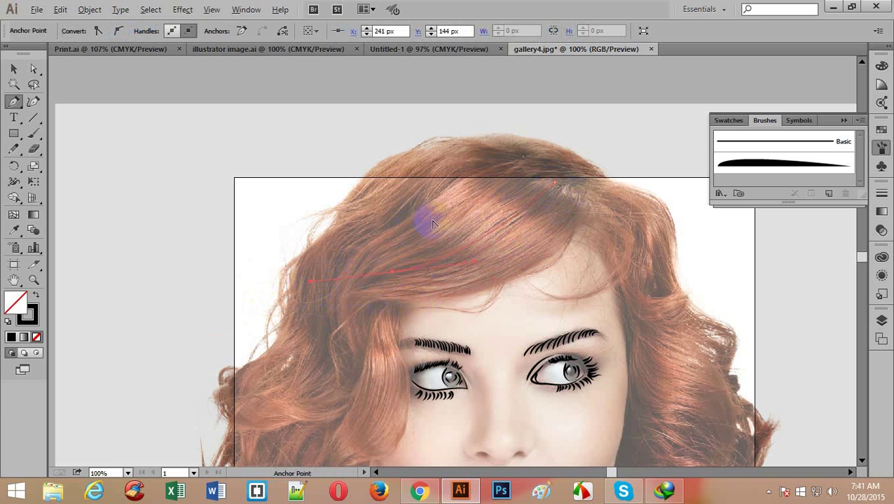
- Continue up the fringe with four more curved strands, starting each a little farther along the top of the parting
{"action": "left_click", "coordinate": [546, 182]}
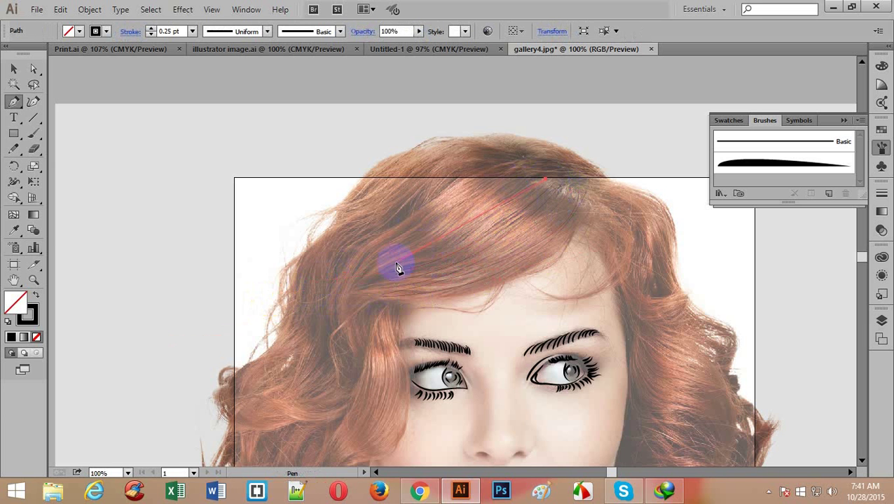
{"action": "left_click", "coordinate": [314, 280]}
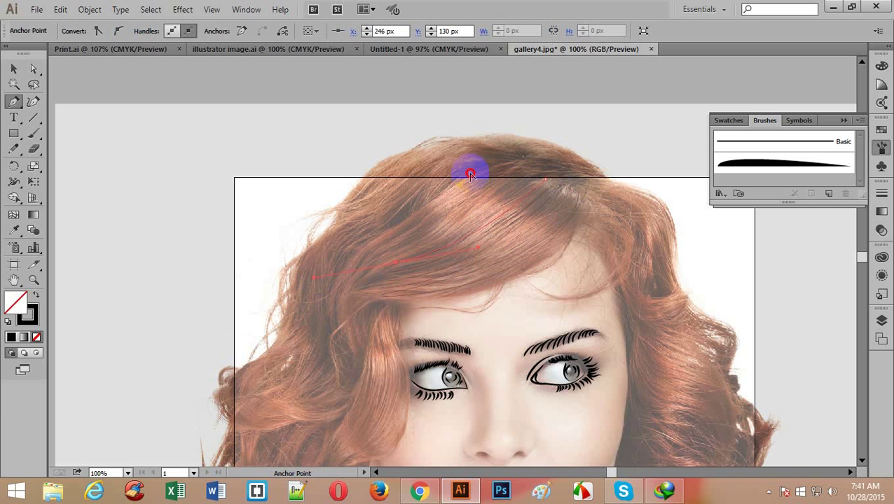
{"action": "left_click", "coordinate": [534, 181]}
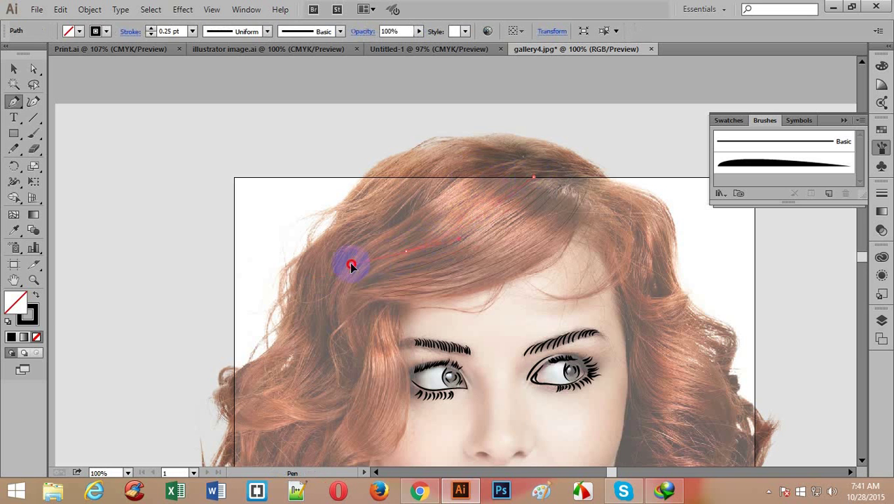
{"action": "left_click", "coordinate": [329, 268]}
{"action": "left_click", "coordinate": [520, 175]}
{"action": "left_click", "coordinate": [344, 247]}
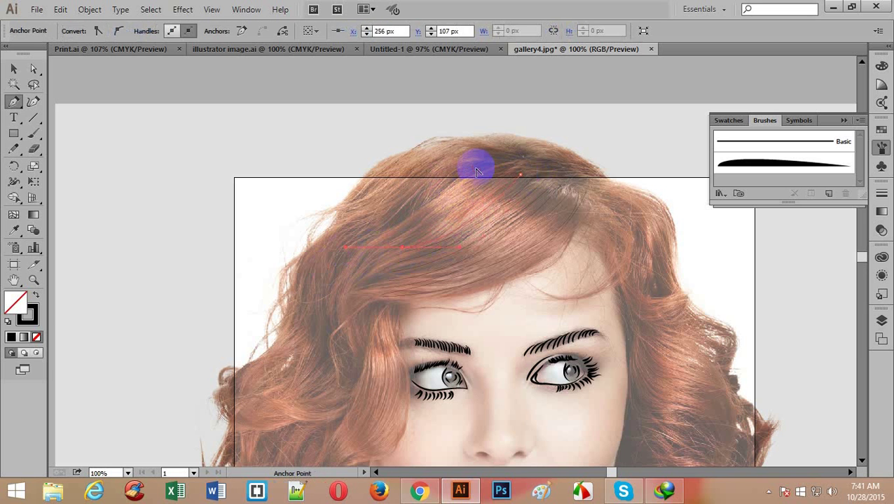
{"action": "left_click", "coordinate": [505, 175]}
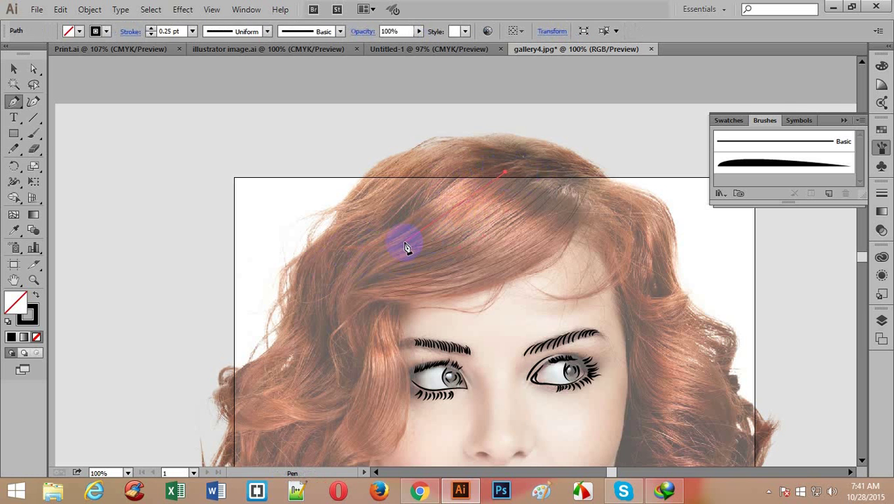
{"action": "left_click", "coordinate": [350, 250]}
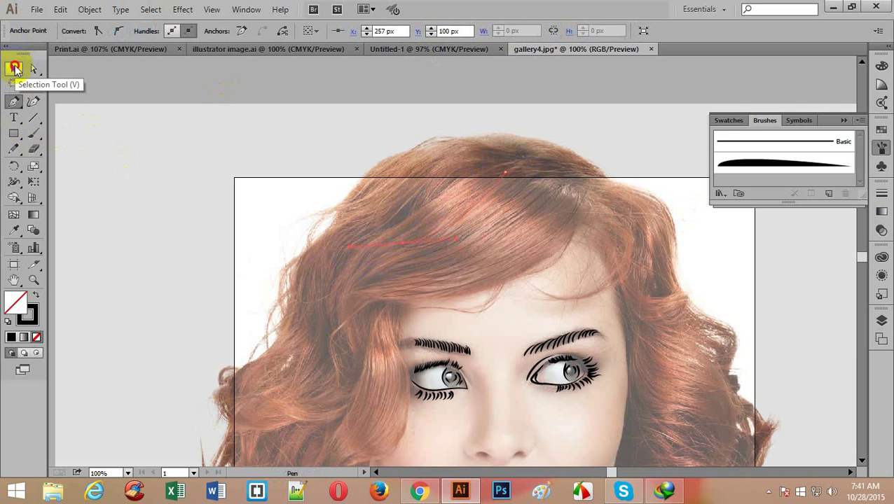
- Select all the new fringe strands and apply the tapered art brush with a 0.25 pt stroke
{"action": "left_click", "coordinate": [15, 68]}
{"action": "mouse_move", "coordinate": [340, 189]}
{"action": "left_mouse_down"}
{"action": "mouse_move", "coordinate": [515, 319]}
{"action": "mouse_move", "coordinate": [510, 303]}
{"action": "left_mouse_up"}
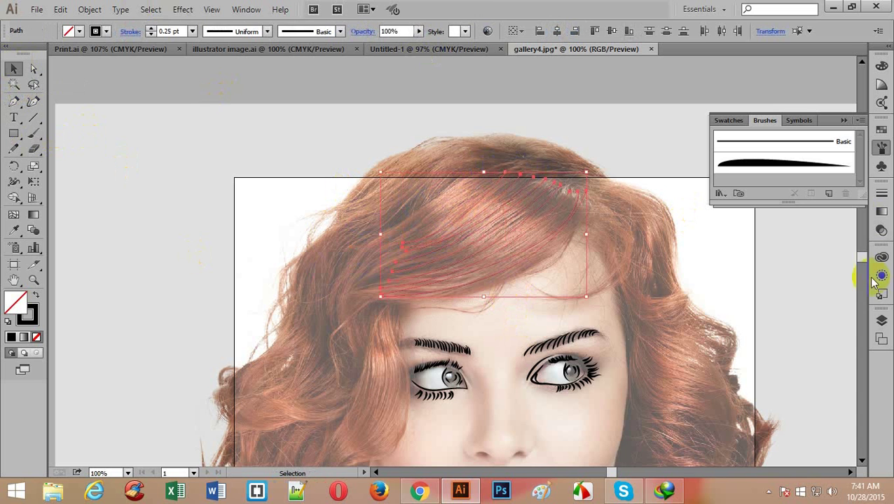
{"action": "left_click", "coordinate": [800, 167]}
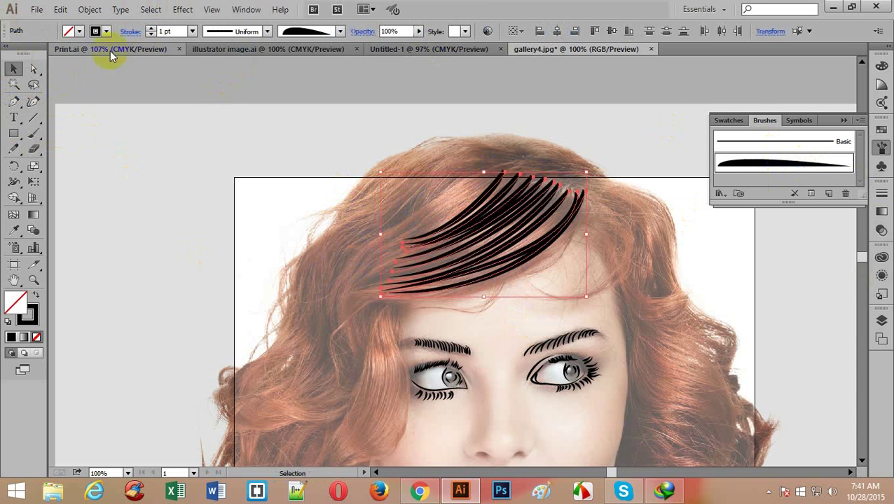
{"action": "left_click", "coordinate": [192, 31]}
{"action": "left_click", "coordinate": [201, 50]}
{"action": "left_click", "coordinate": [174, 173]}
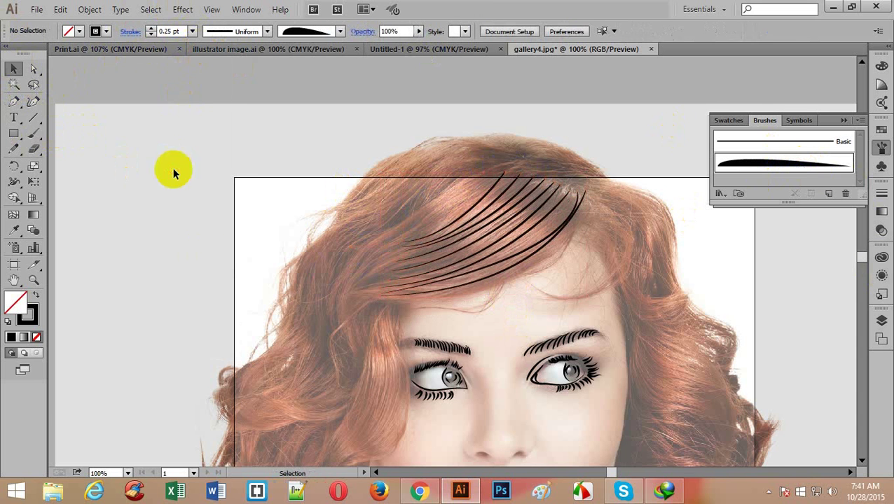
- Start a new hair strand with the Pen tool at the parting, just beyond the uppermost fringe strand
{"action": "left_click", "coordinate": [521, 258], "text": "ctrl"}
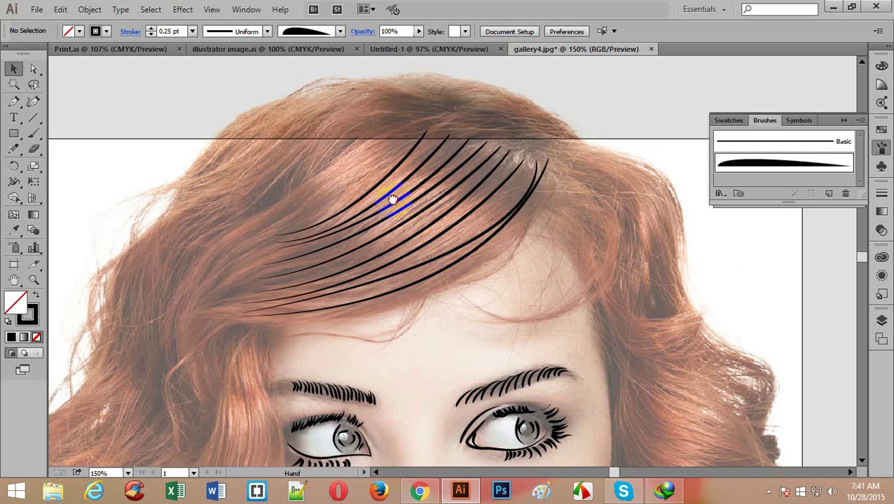
{"action": "left_click_drag", "start_coordinate": [393, 200], "coordinate": [523, 239]}
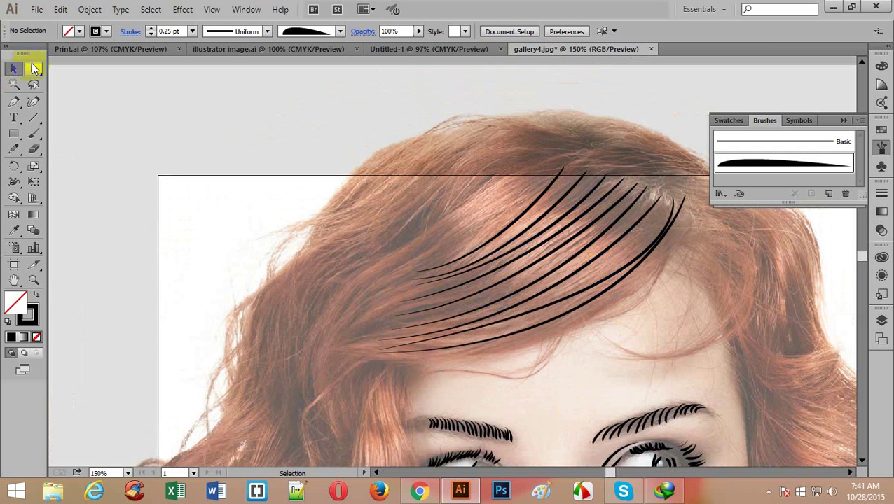
{"action": "left_click", "coordinate": [14, 102]}
{"action": "left_click", "coordinate": [550, 165]}
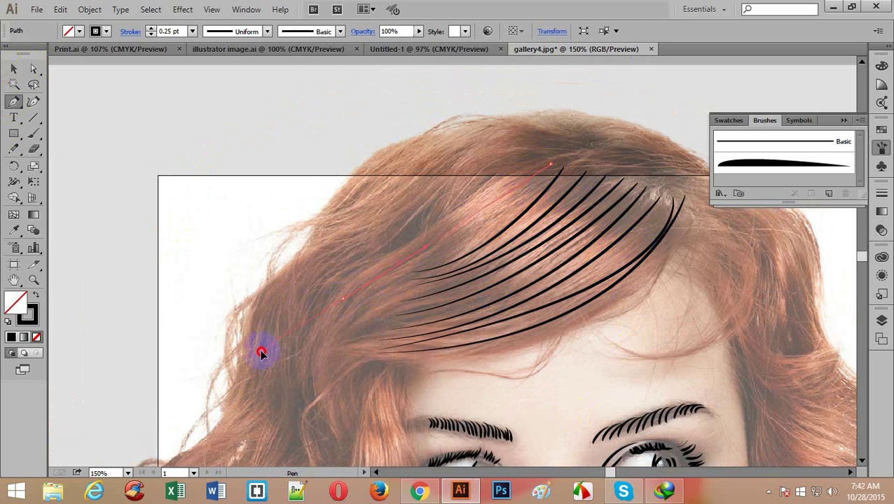
{"action": "left_click_drag", "start_coordinate": [260, 352], "coordinate": [261, 350]}
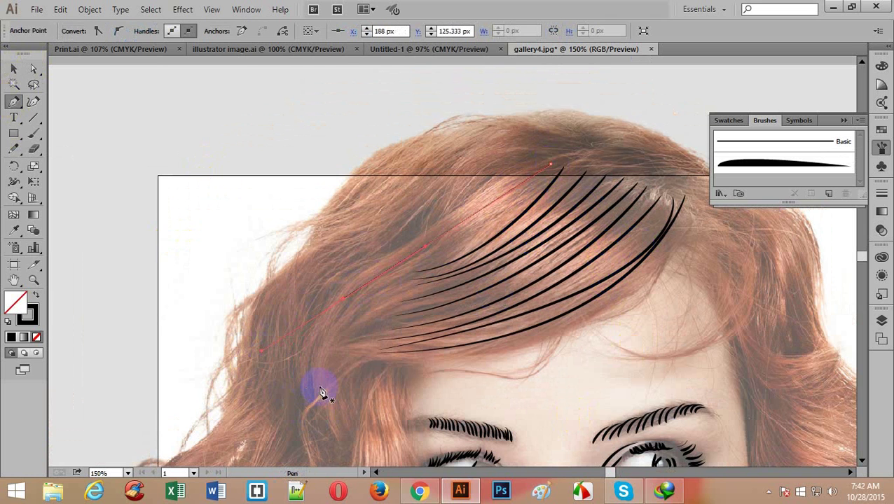
{"action": "key", "text": "ctrl+z"}
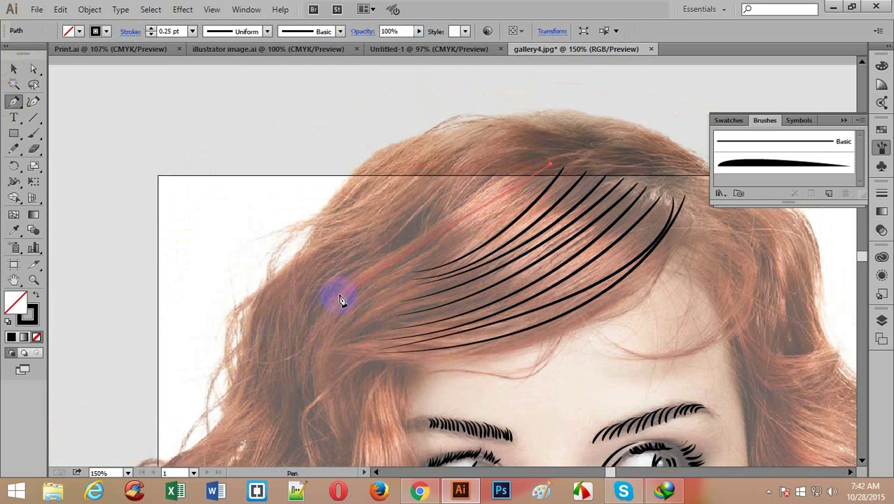
{"action": "left_click_drag", "start_coordinate": [330, 350], "coordinate": [330, 350]}
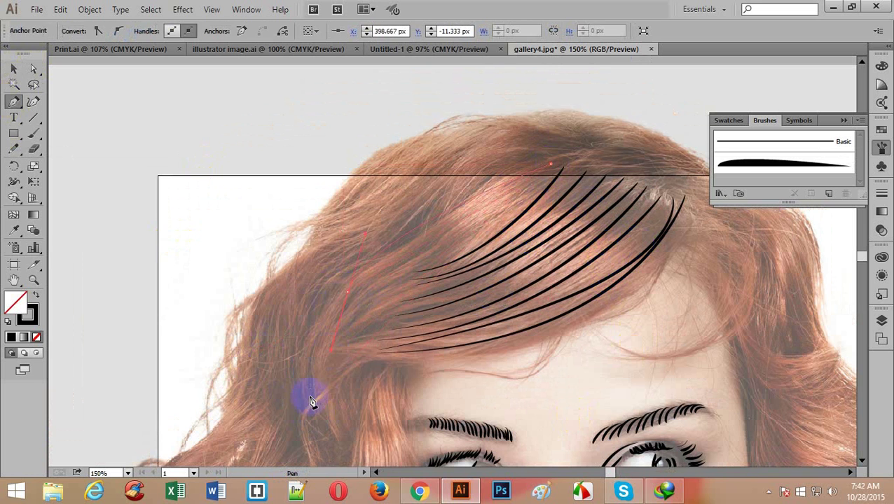
{"action": "key", "text": "ctrl+z"}
- Complete the strand with a smooth bend at the side of the head and a tail running down the side hair
{"action": "left_click_drag", "start_coordinate": [349, 284], "coordinate": [324, 286]}
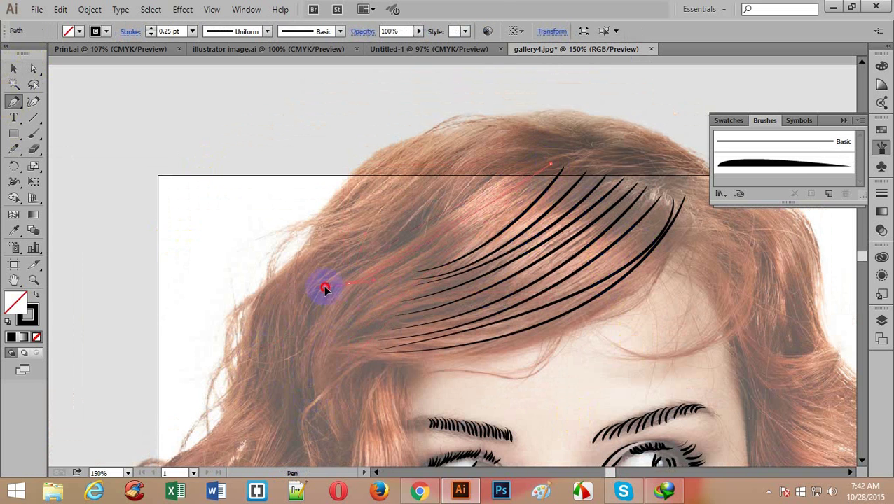
{"action": "left_click", "coordinate": [285, 299]}
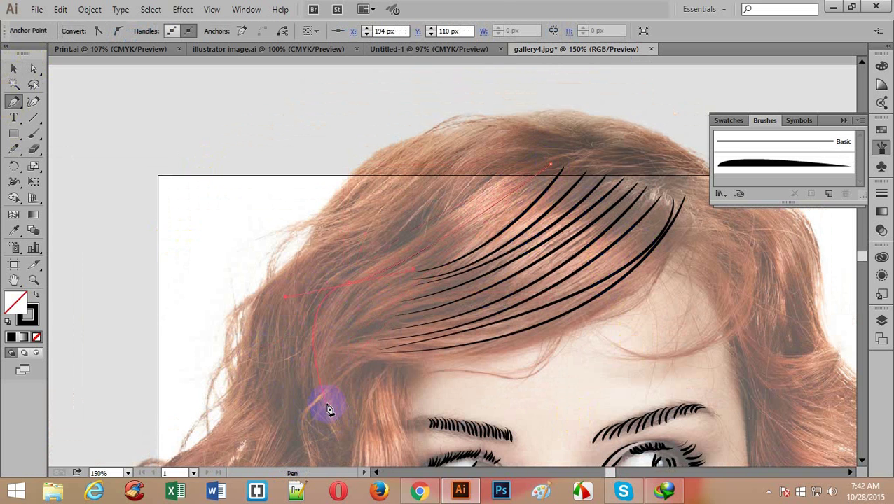
{"action": "left_click", "coordinate": [327, 405]}
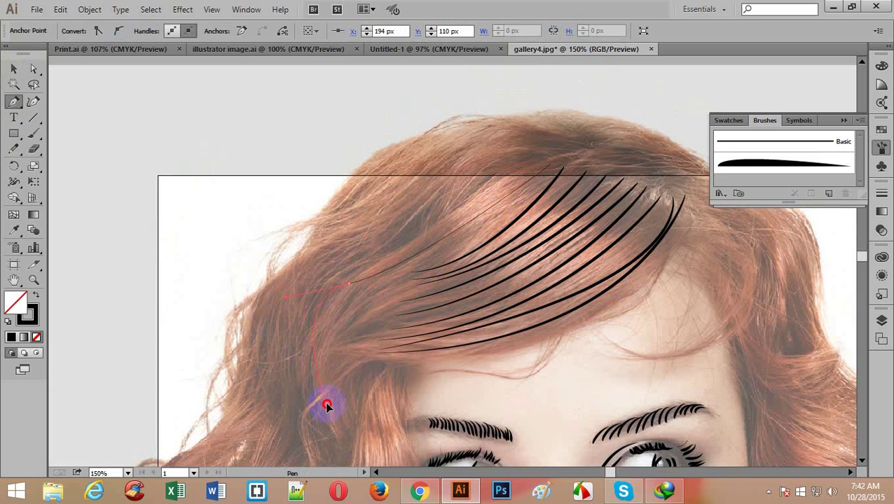
- Draw two more bent strands outside the first one, from the parting around the bend and down the side hair
{"action": "left_click", "coordinate": [540, 166]}
{"action": "left_click_drag", "start_coordinate": [539, 166], "coordinate": [360, 279]}
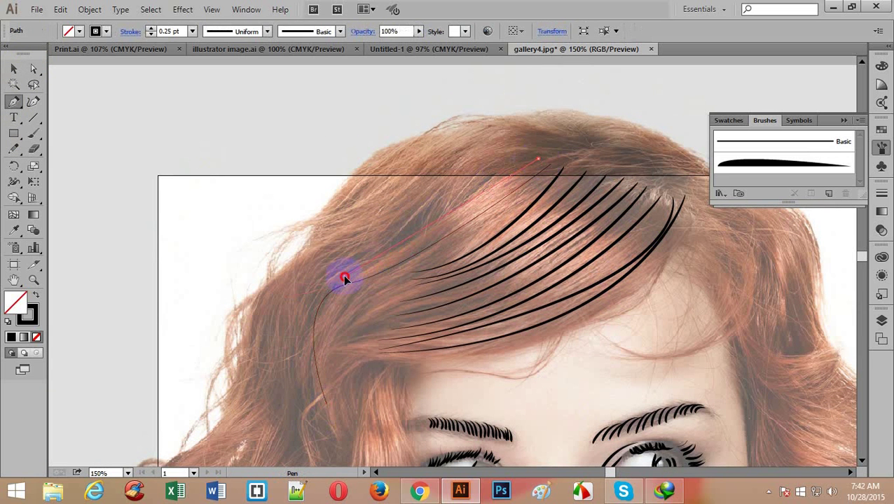
{"action": "left_click", "coordinate": [293, 291]}
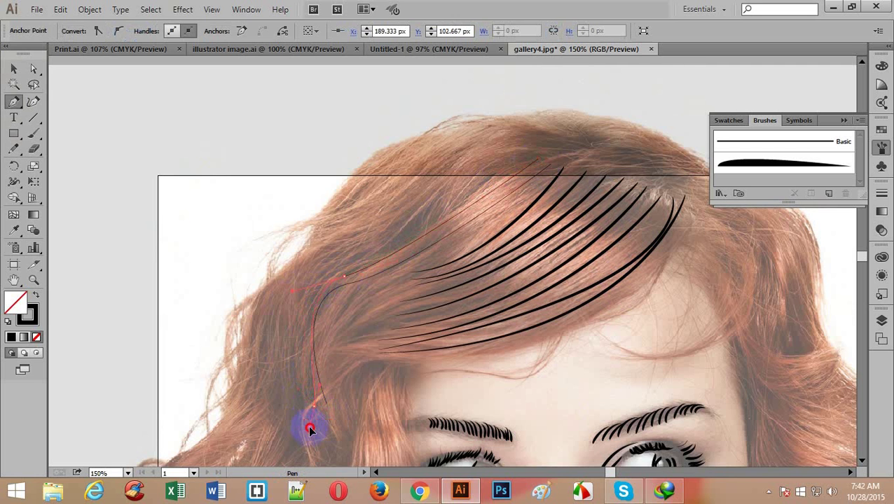
{"action": "left_click", "coordinate": [310, 429]}
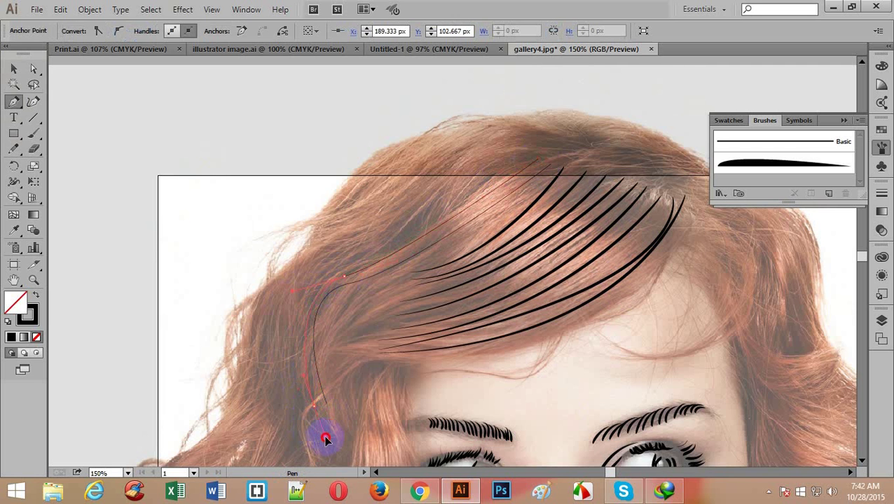
{"action": "left_click", "coordinate": [524, 160]}
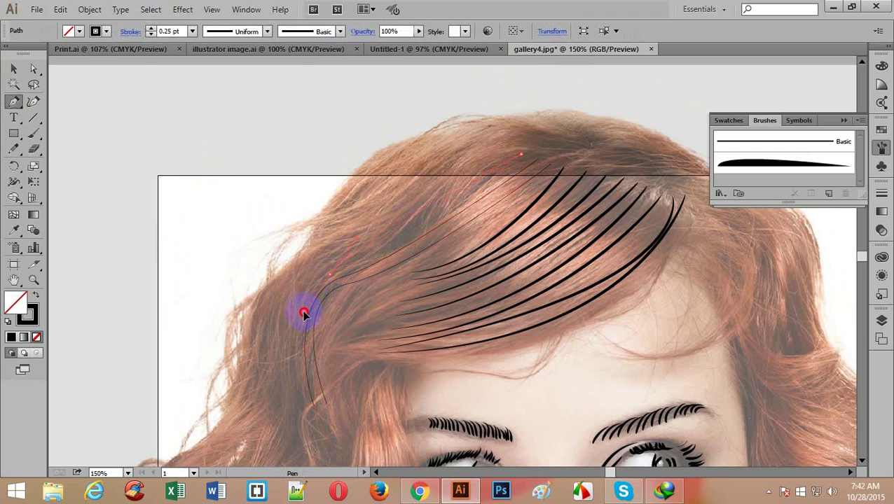
{"action": "left_click_drag", "start_coordinate": [289, 288], "coordinate": [294, 290]}
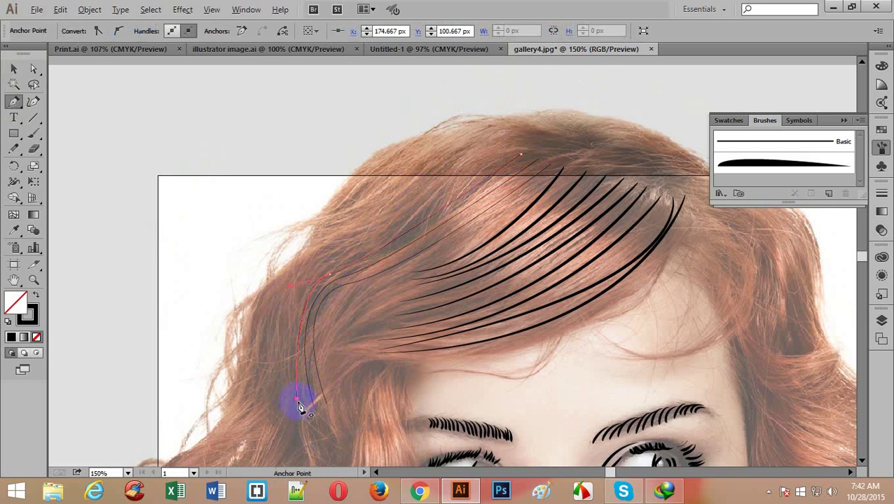
{"action": "left_click", "coordinate": [297, 401]}
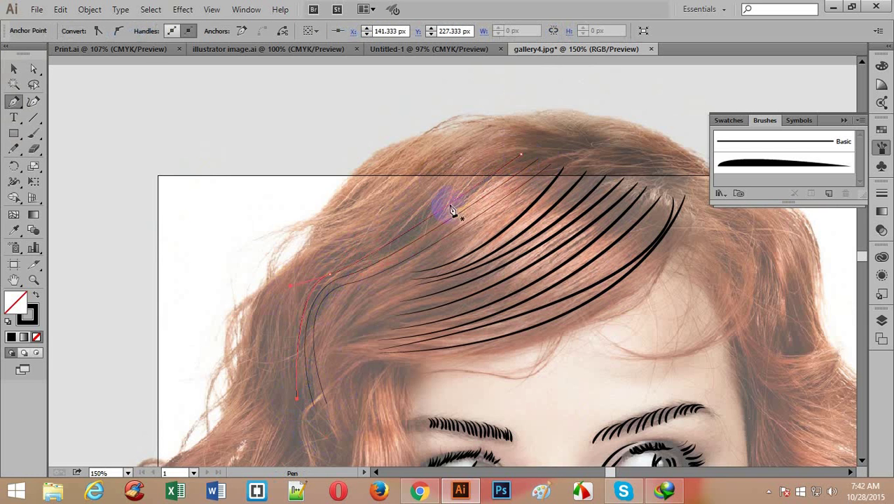
- Add two further bent strands on the outer side of the group, ending slightly higher down the side hair
{"action": "left_click", "coordinate": [512, 154]}
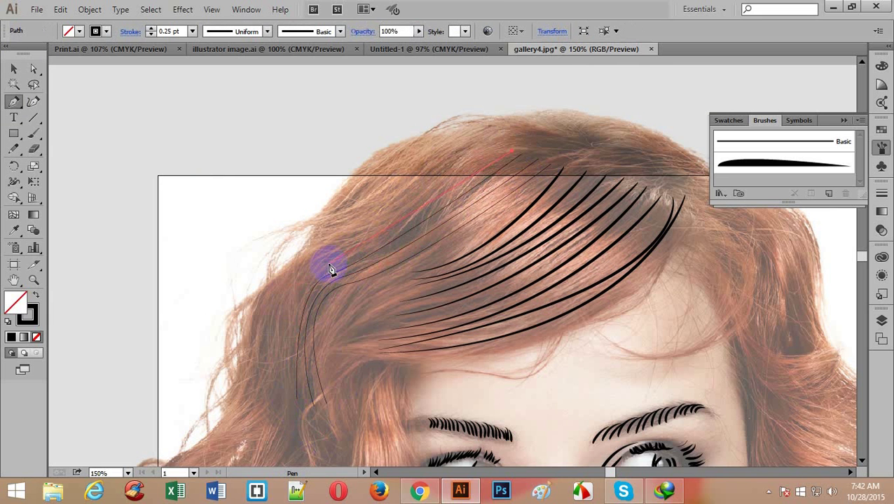
{"action": "left_click_drag", "start_coordinate": [295, 278], "coordinate": [283, 334]}
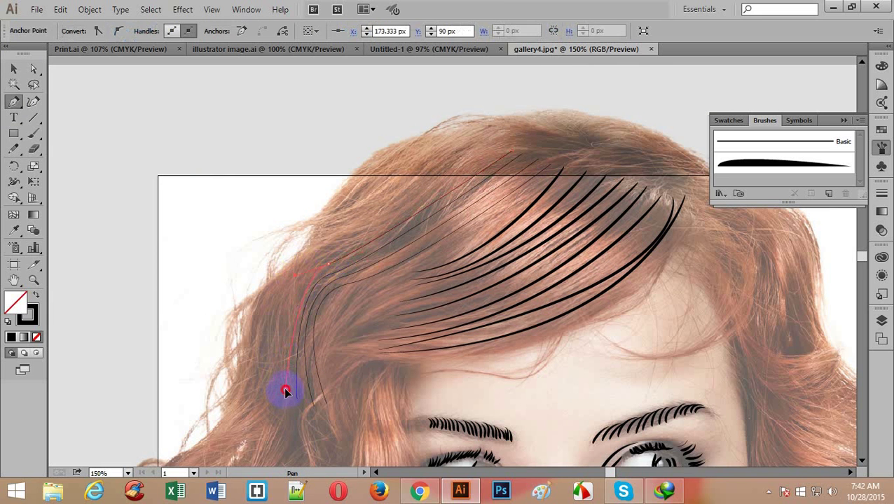
{"action": "left_click", "coordinate": [508, 150]}
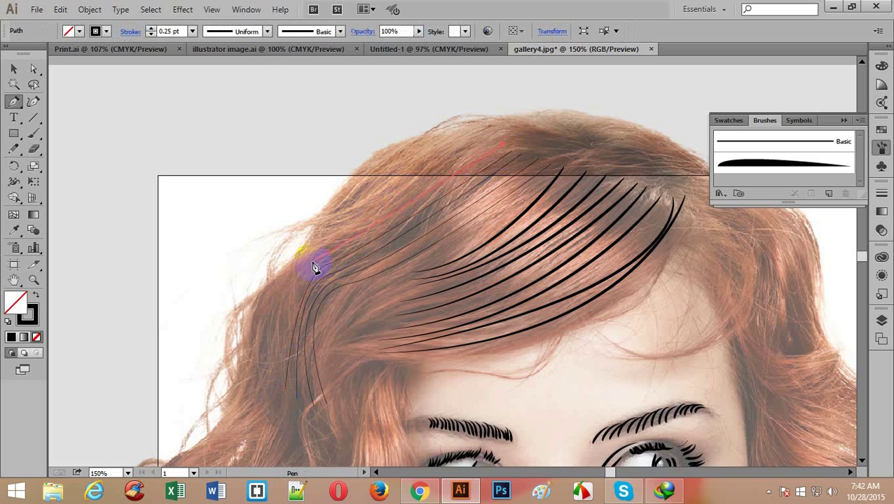
{"action": "left_click_drag", "start_coordinate": [292, 266], "coordinate": [285, 330]}
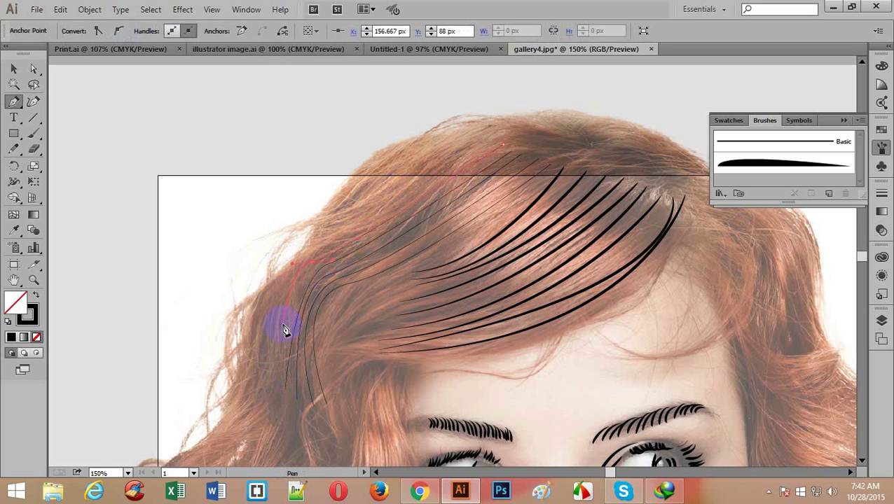
{"action": "left_click", "coordinate": [276, 389]}
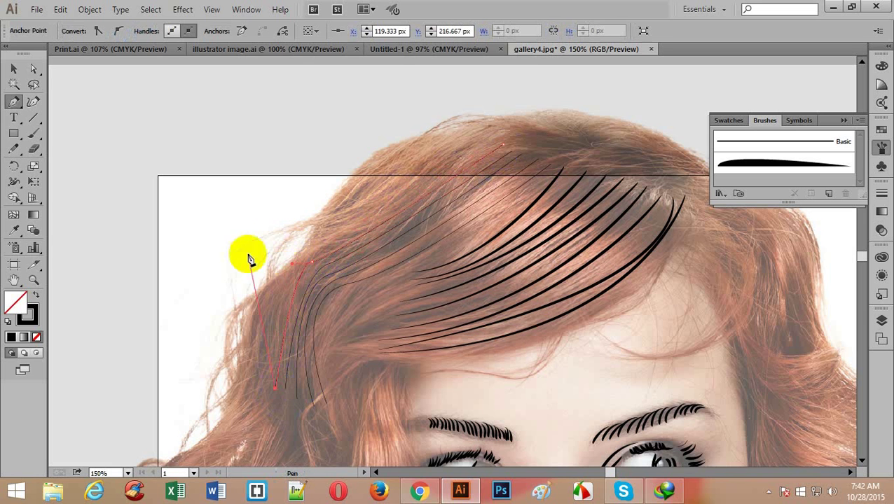
- Select the five bent hair strands and apply the tapered art brush with a 0.25 pt stroke
{"action": "left_click", "coordinate": [13, 70]}
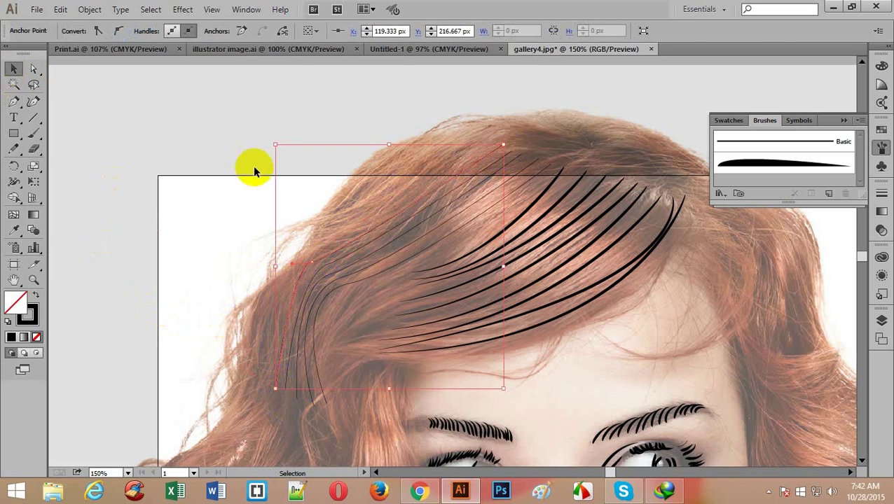
{"action": "left_click", "coordinate": [239, 226]}
{"action": "left_click_drag", "start_coordinate": [242, 224], "coordinate": [335, 304]}
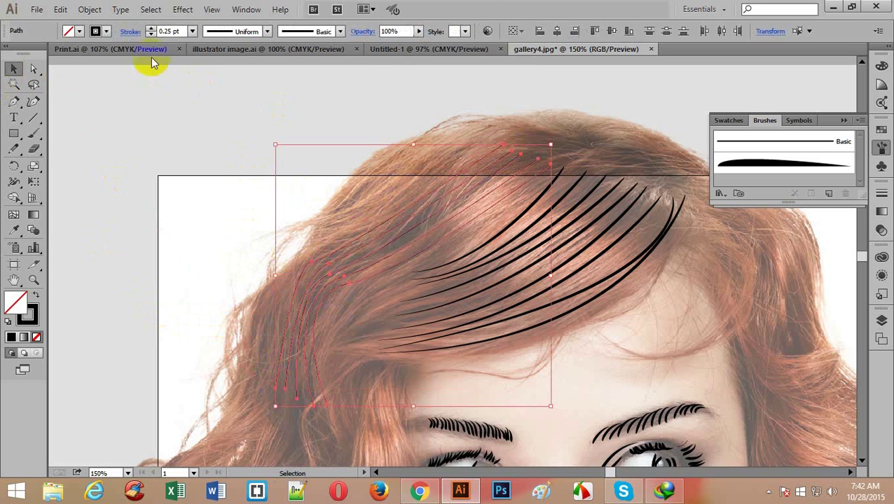
{"action": "left_click", "coordinate": [758, 166]}
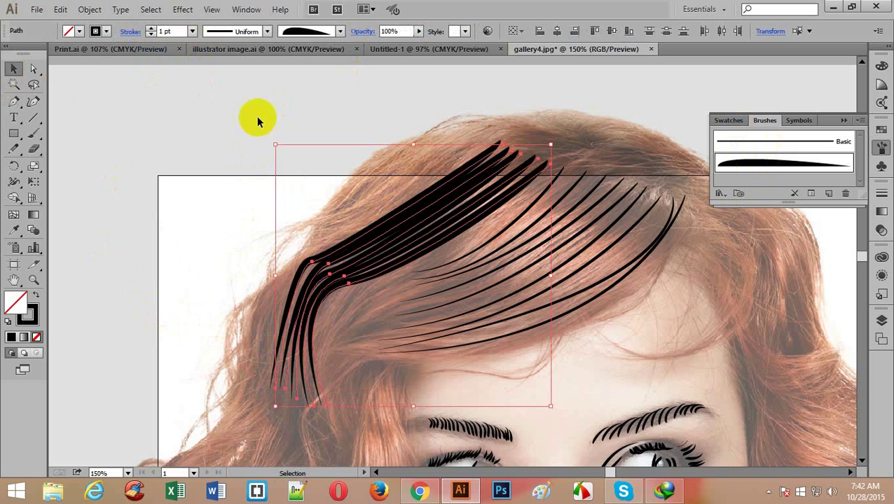
{"action": "left_click", "coordinate": [192, 31]}
{"action": "left_click", "coordinate": [198, 38]}
{"action": "left_click", "coordinate": [174, 167]}
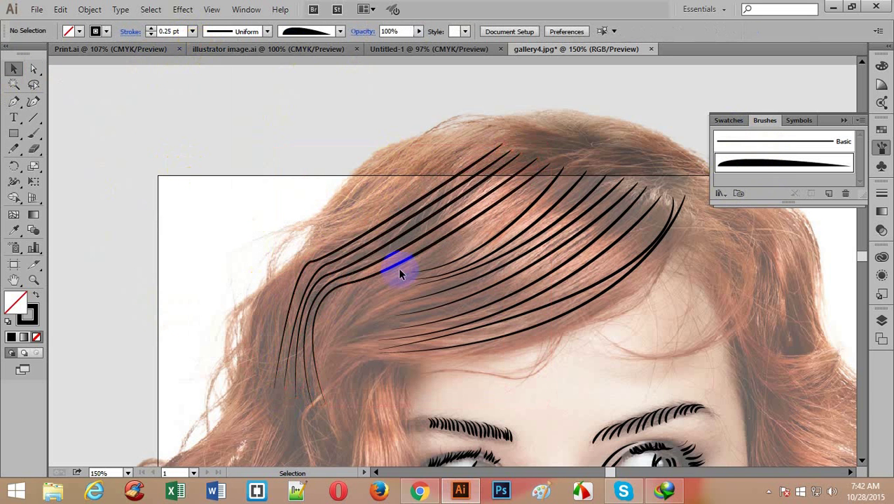
- Draw three short curved Pen strands above the bent group, from the crown down to the outer edge of the hair
{"action": "left_click", "coordinate": [411, 235]}
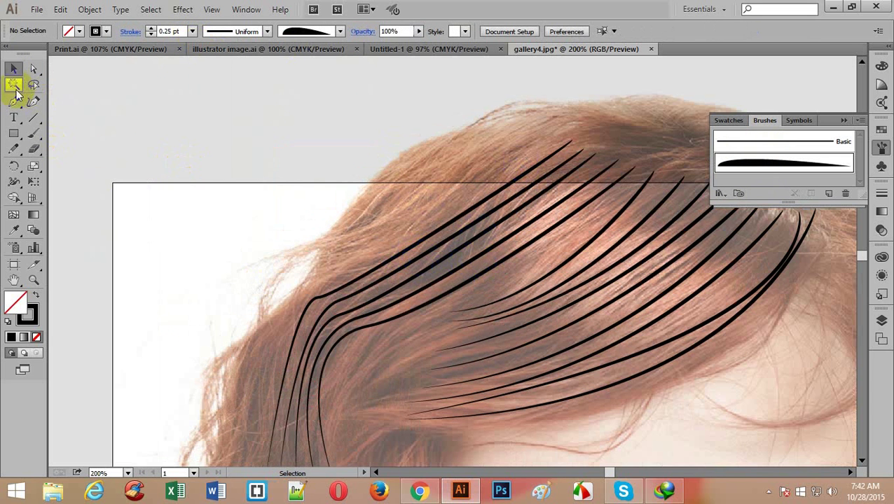
{"action": "left_click", "coordinate": [9, 103]}
{"action": "left_click", "coordinate": [543, 141]}
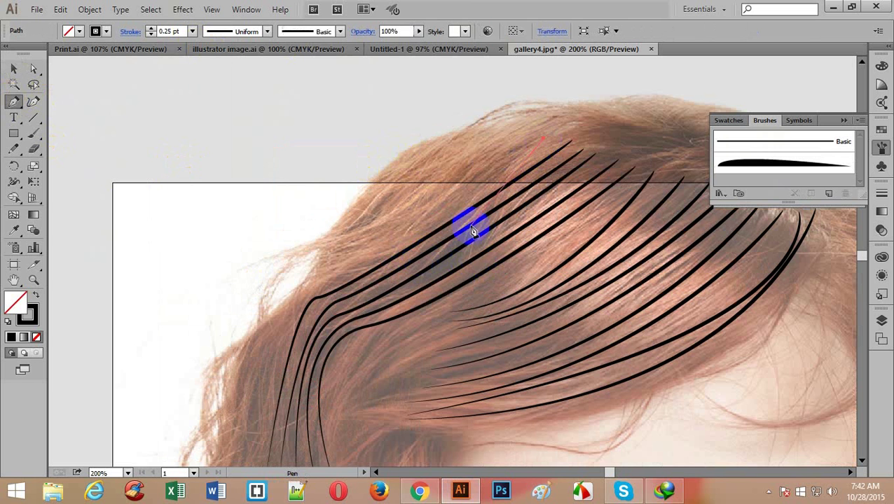
{"action": "left_click_drag", "start_coordinate": [321, 281], "coordinate": [244, 298]}
{"action": "left_click", "coordinate": [529, 141]}
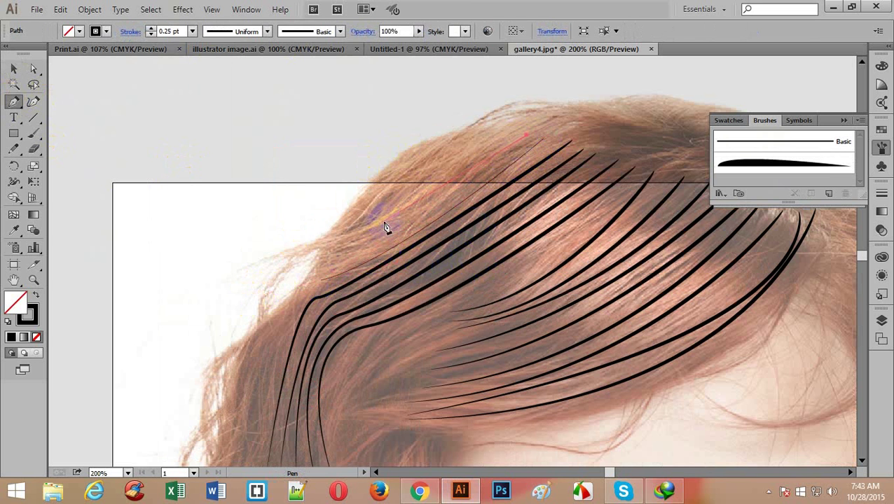
{"action": "left_click_drag", "start_coordinate": [325, 269], "coordinate": [239, 286]}
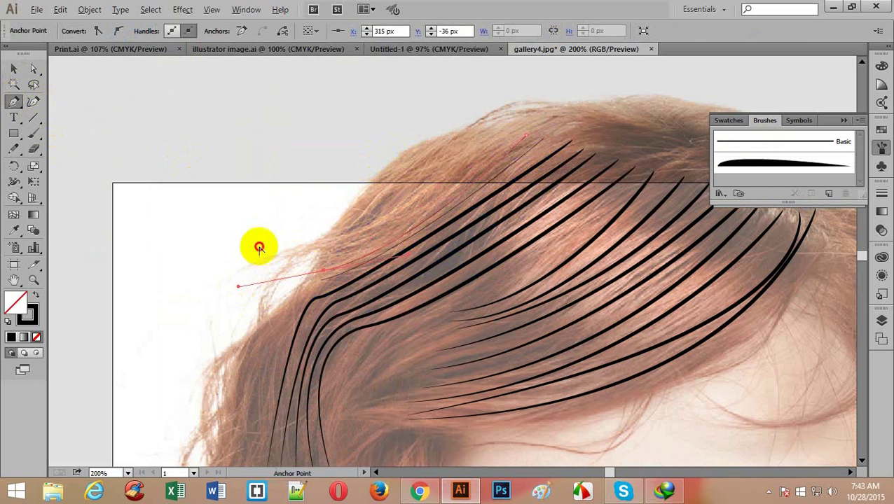
{"action": "left_click", "coordinate": [515, 132]}
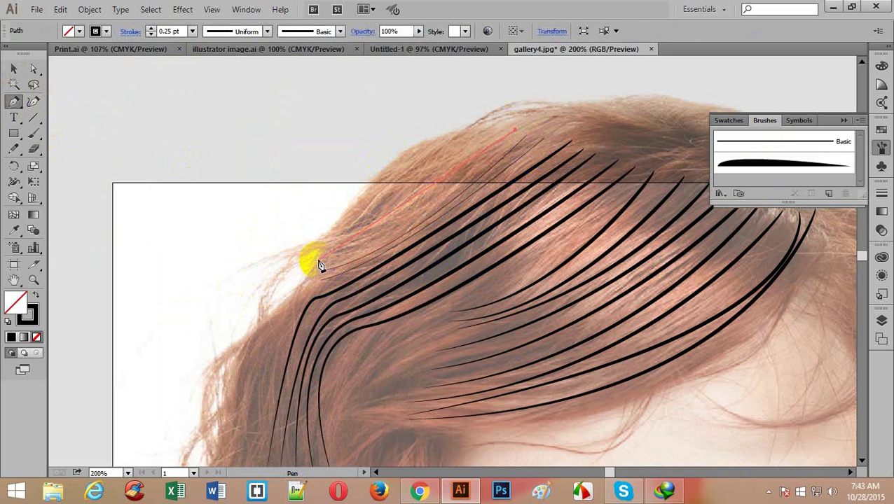
{"action": "left_click_drag", "start_coordinate": [320, 264], "coordinate": [245, 267]}
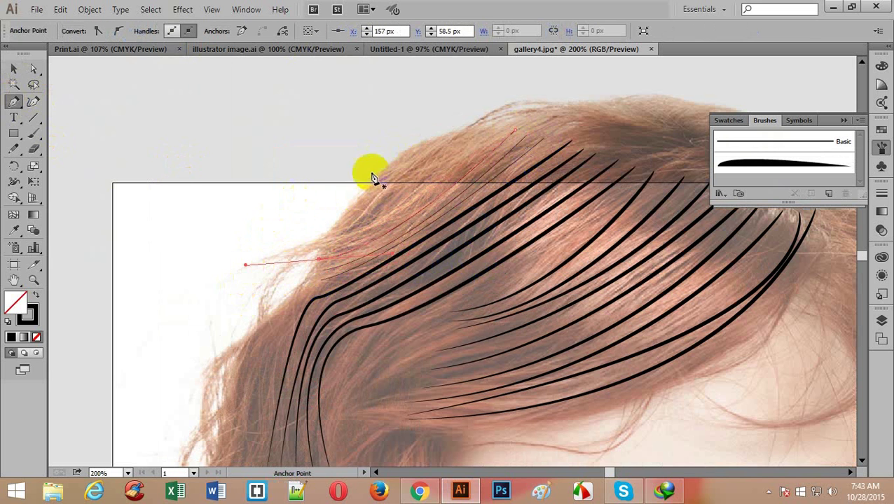
- Add three more curved strands farther out along the crown, each ending slightly higher at the hair's outer edge
{"action": "left_click", "coordinate": [504, 131]}
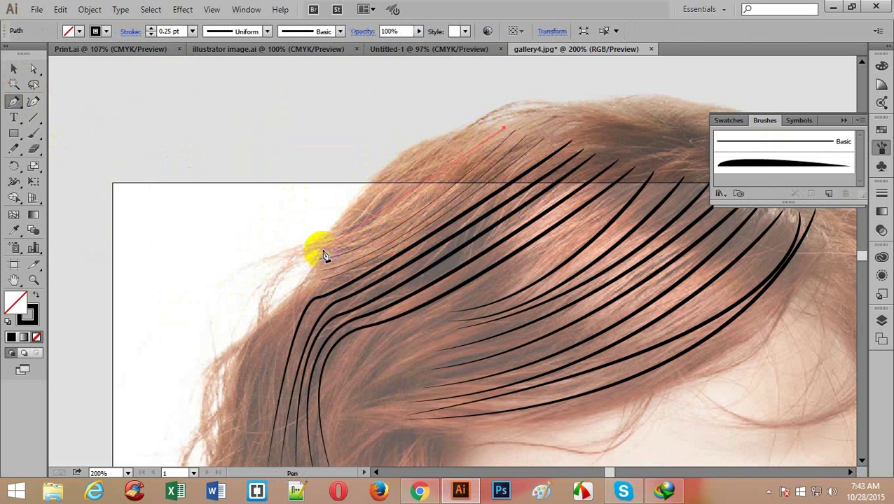
{"action": "left_click_drag", "start_coordinate": [322, 252], "coordinate": [254, 251]}
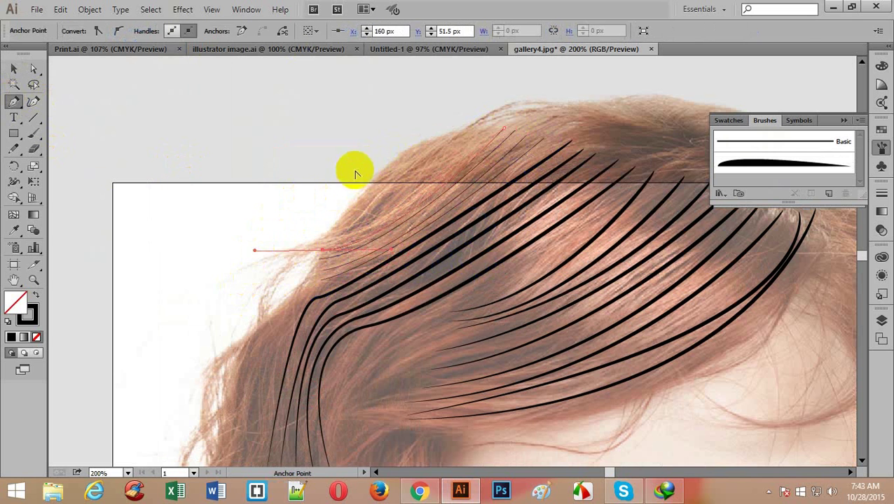
{"action": "left_click", "coordinate": [493, 130]}
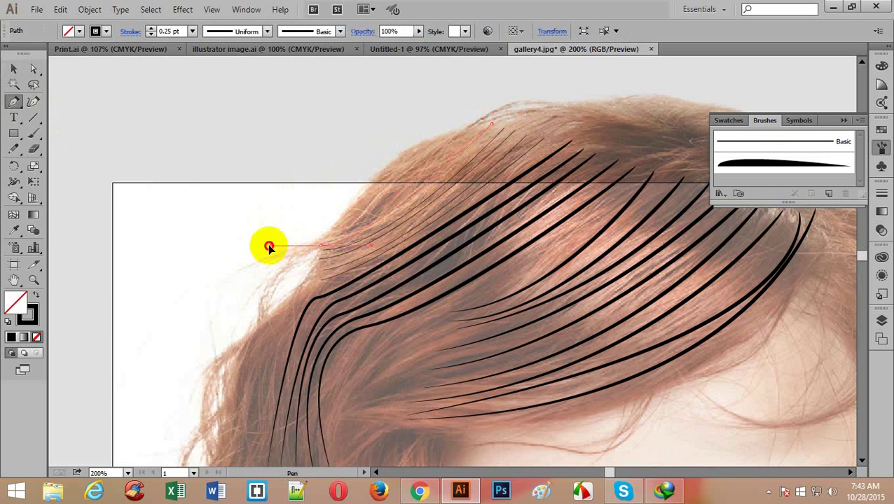
{"action": "left_click_drag", "start_coordinate": [250, 245], "coordinate": [250, 245]}
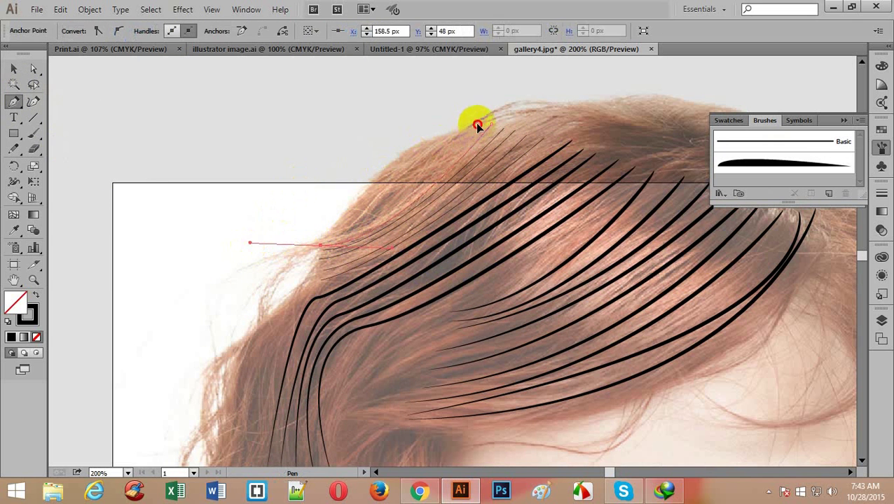
{"action": "left_click", "coordinate": [476, 124]}
{"action": "left_click", "coordinate": [318, 243]}
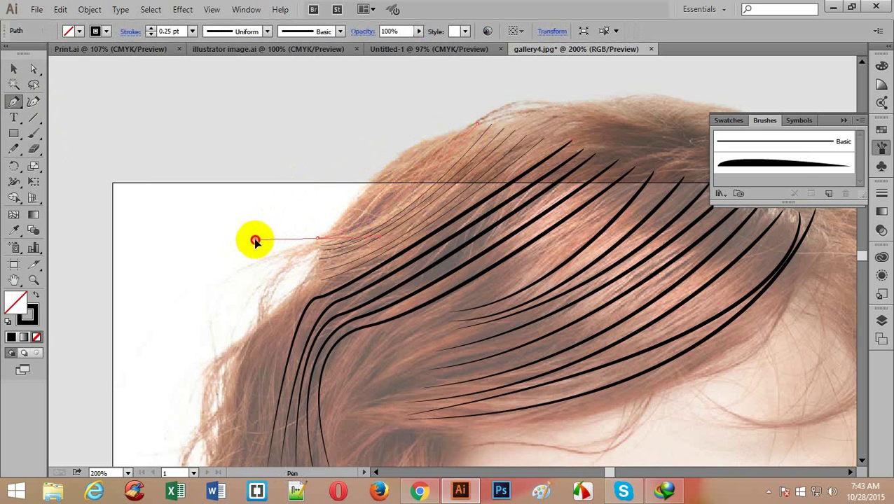
- Finish the current curved strand at the hair's outer edge and draw one more Pen strand just above it along the crown
{"action": "left_click_drag", "start_coordinate": [255, 241], "coordinate": [255, 241]}
{"action": "left_click", "coordinate": [464, 129]}
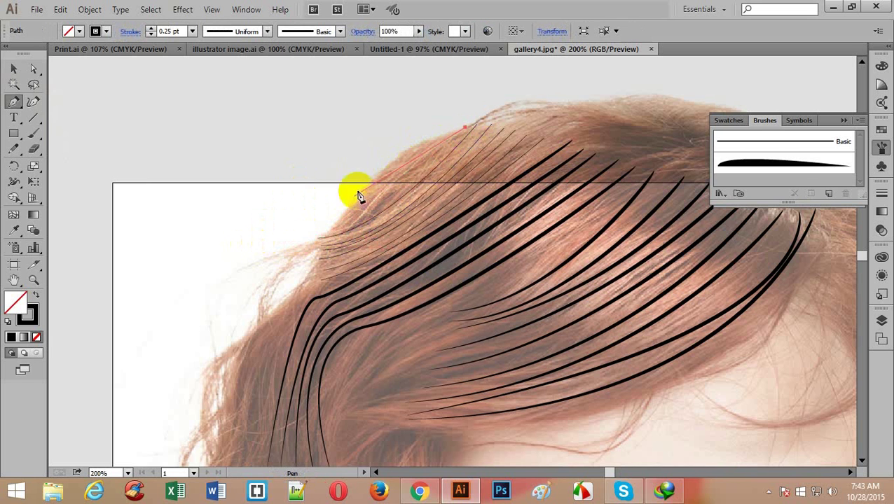
{"action": "left_click", "coordinate": [319, 234]}
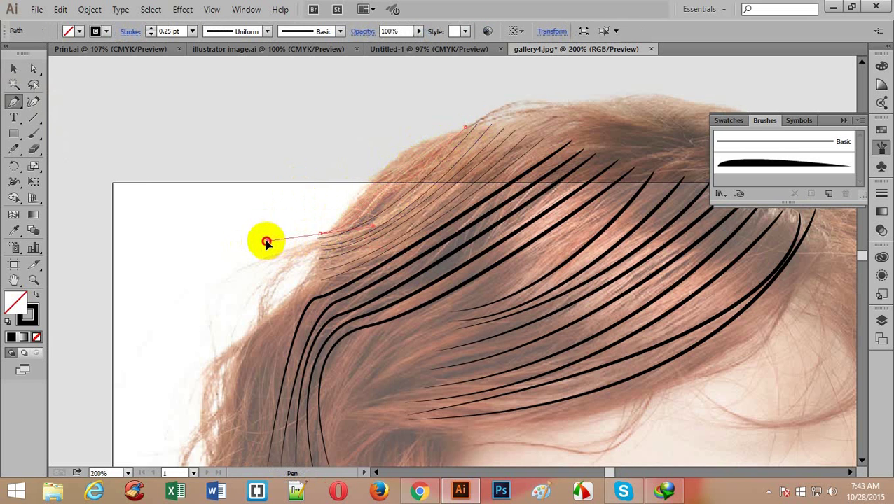
{"action": "left_click_drag", "start_coordinate": [266, 243], "coordinate": [267, 241]}
{"action": "scroll", "coordinate": [361, 180], "scroll_direction": "down", "scroll_amount": 2}
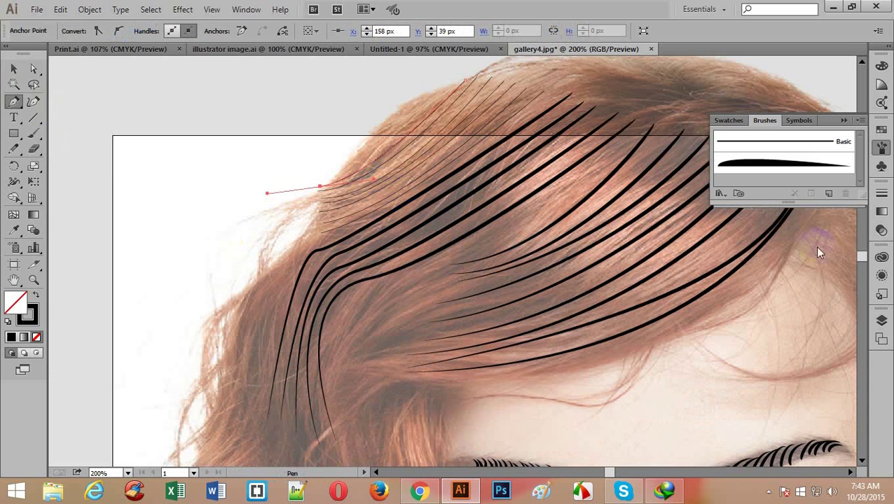
- Select the thin crown strands together and apply the tapered art brush with a 0.25 pt stroke
{"action": "left_click", "coordinate": [14, 68]}
{"action": "left_click_drag", "start_coordinate": [271, 154], "coordinate": [330, 231]}
{"action": "left_click", "coordinate": [776, 163]}
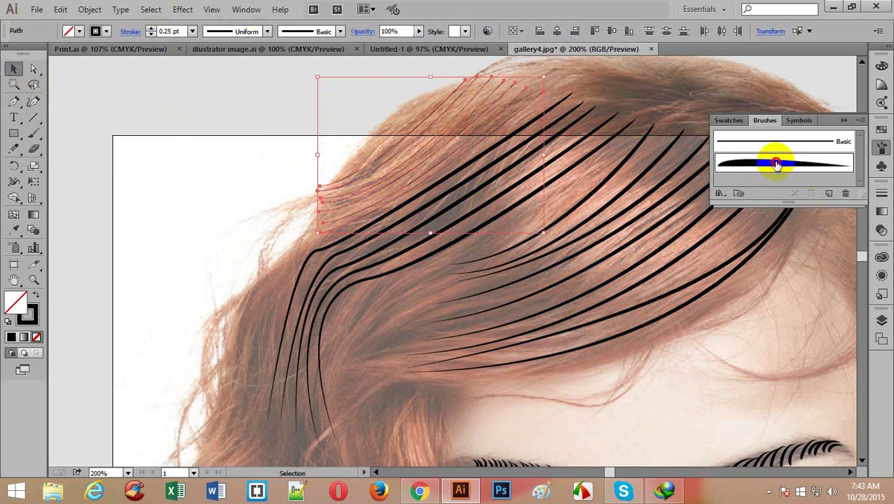
{"action": "left_click", "coordinate": [192, 31]}
{"action": "left_click", "coordinate": [198, 59]}
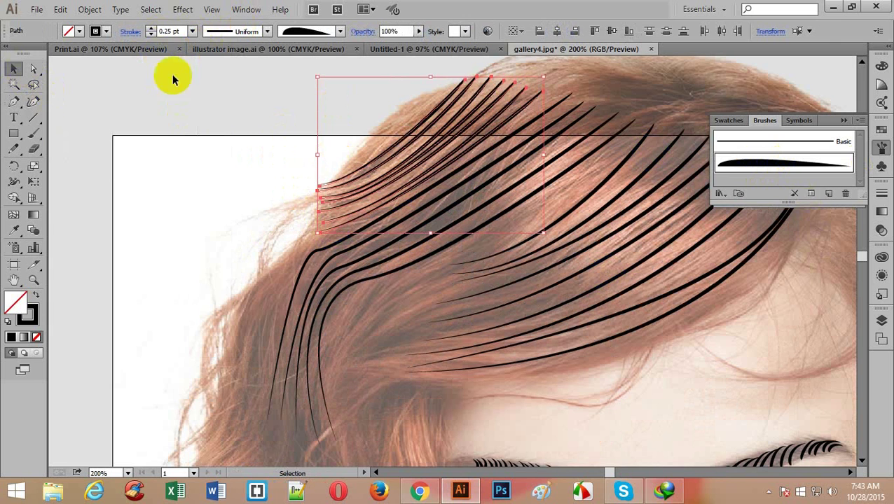
{"action": "left_click", "coordinate": [146, 136]}
- Hide the photo on Layer 1 to examine the hair and eye line art on its own, and show it again
{"action": "scroll", "coordinate": [435, 228], "scroll_direction": "down", "scroll_amount": 2}
{"action": "left_click", "coordinate": [471, 201], "text": "ctrl+alt"}
{"action": "left_click", "coordinate": [468, 200], "text": "ctrl+alt"}
{"action": "left_click", "coordinate": [449, 202], "text": "ctrl+alt"}
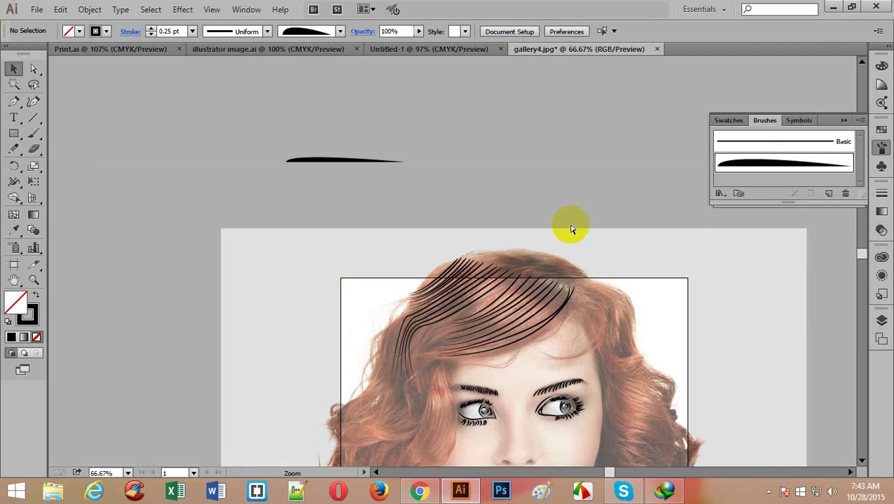
{"action": "scroll", "coordinate": [675, 264], "scroll_direction": "down", "scroll_amount": 3}
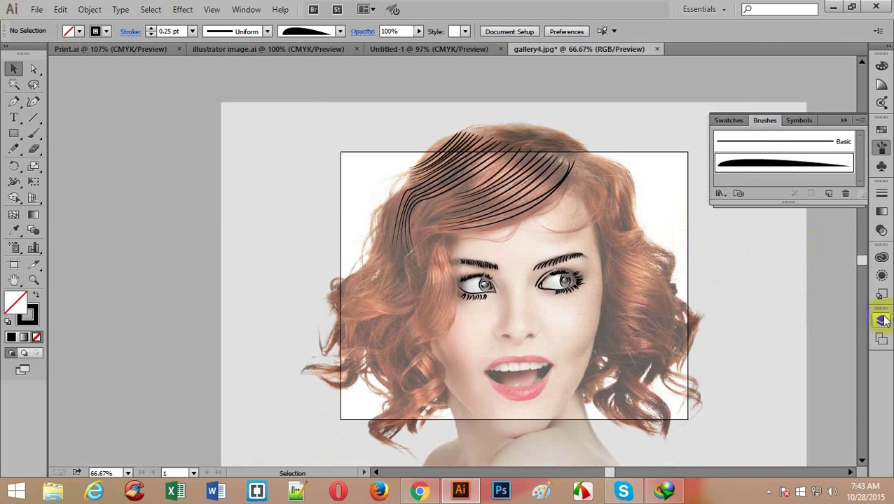
{"action": "left_click", "coordinate": [880, 339]}
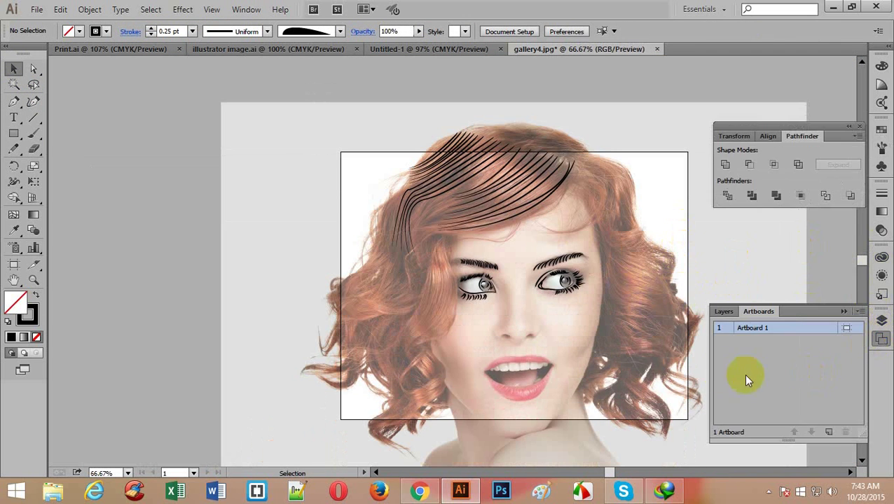
{"action": "left_click", "coordinate": [723, 311]}
{"action": "left_click", "coordinate": [719, 343]}
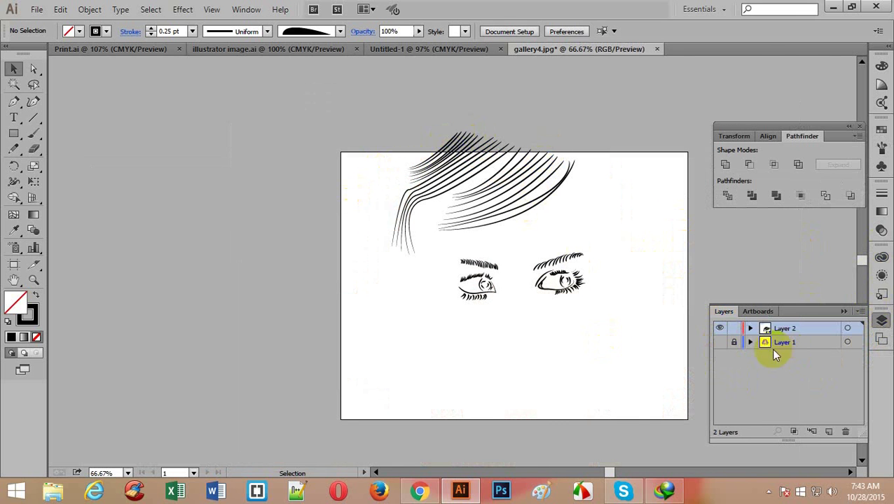
{"action": "left_click", "coordinate": [720, 343]}
- Trace the right-hand contour of the face with the Pen tool, from the temple down along the cheek to the chin
{"action": "scroll", "coordinate": [569, 303], "scroll_direction": "up", "scroll_amount": 1}
{"action": "scroll", "coordinate": [600, 284], "scroll_direction": "down", "scroll_amount": 2}
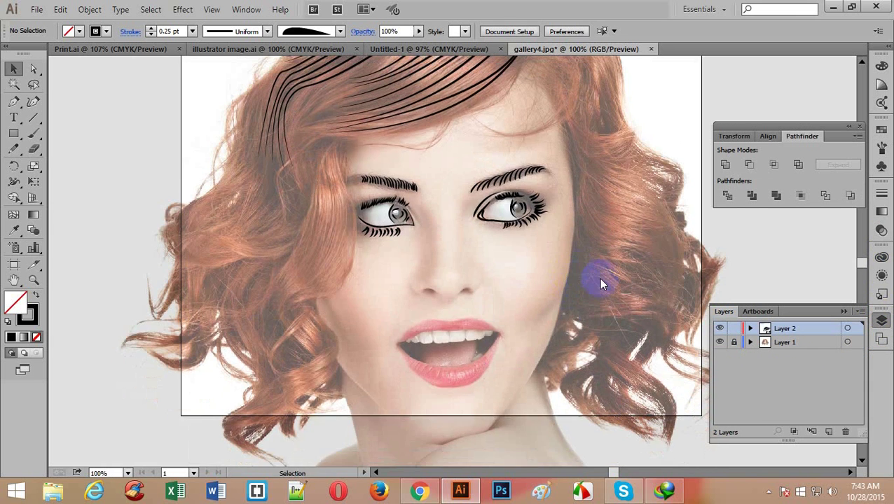
{"action": "left_click", "coordinate": [403, 180]}
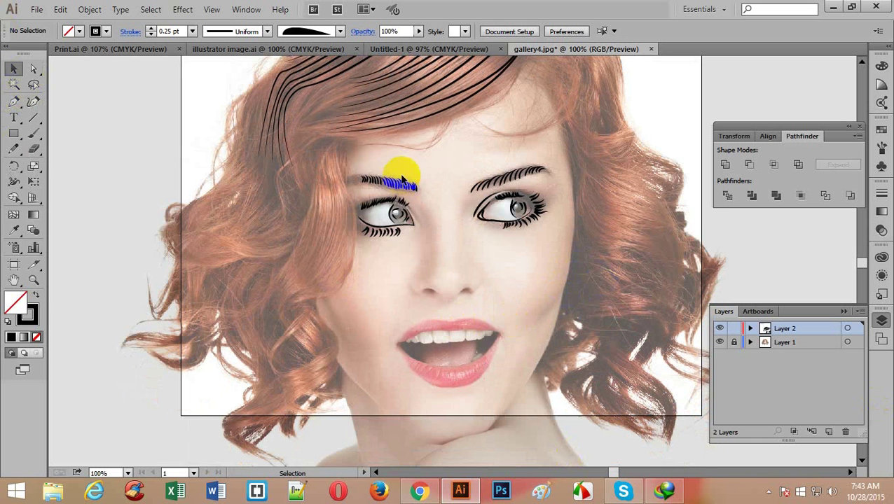
{"action": "scroll", "coordinate": [403, 181], "scroll_direction": "down", "scroll_amount": 1}
{"action": "left_click", "coordinate": [35, 118]}
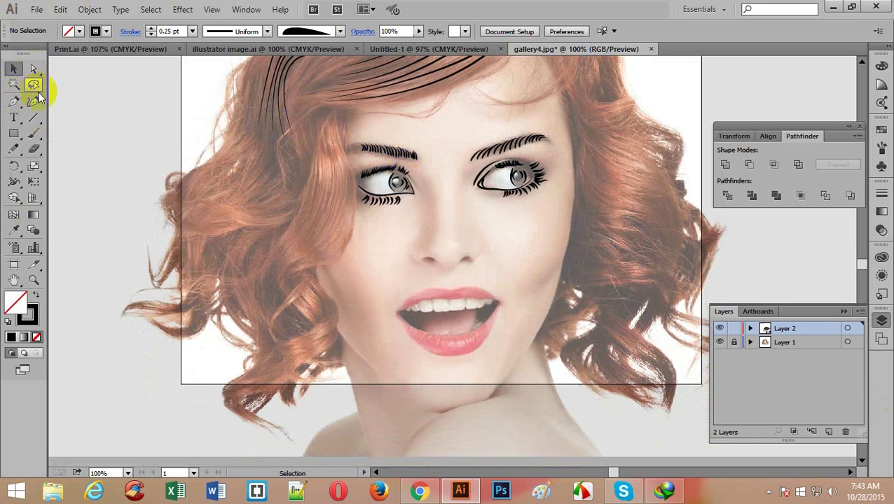
{"action": "left_click", "coordinate": [14, 102]}
{"action": "scroll", "coordinate": [375, 253], "scroll_direction": "down", "scroll_amount": 1}
{"action": "scroll", "coordinate": [449, 231], "scroll_direction": "up", "scroll_amount": 2}
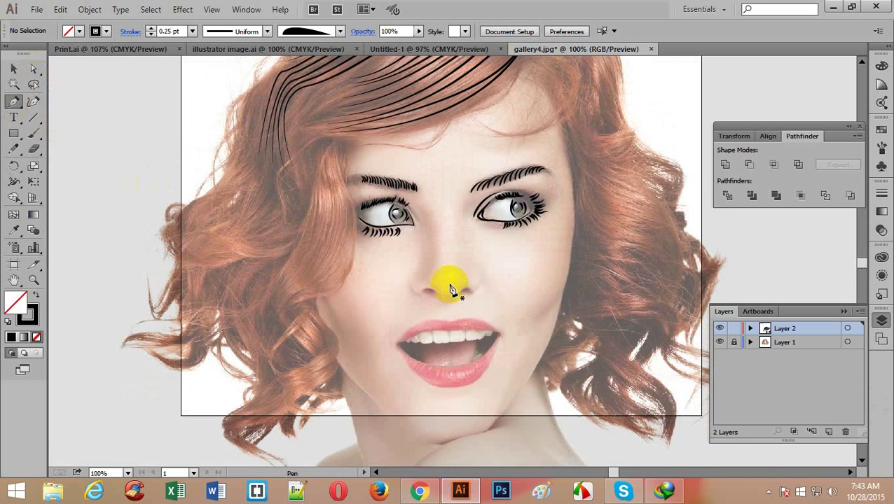
{"action": "left_click", "coordinate": [558, 151]}
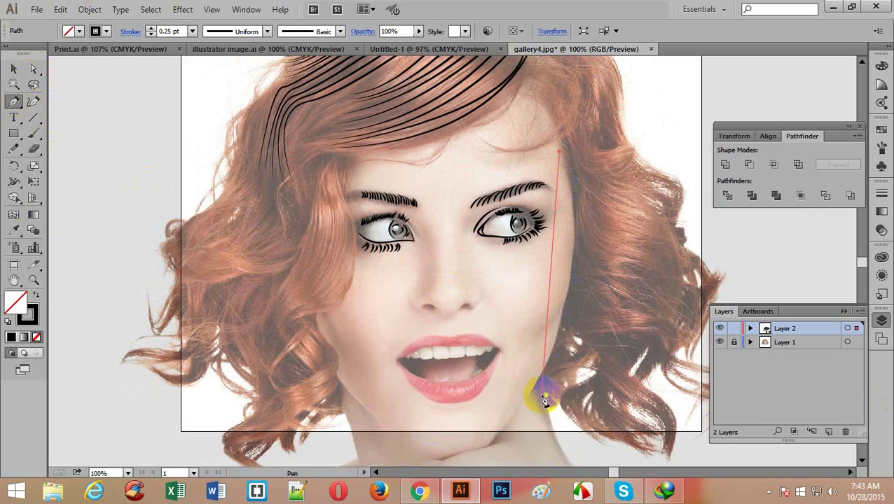
{"action": "left_click_drag", "start_coordinate": [562, 342], "coordinate": [545, 349]}
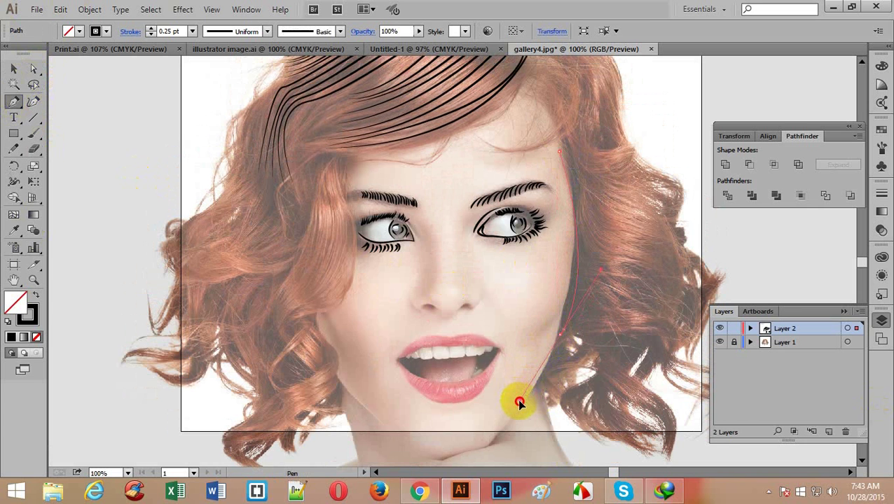
{"action": "left_click_drag", "start_coordinate": [519, 403], "coordinate": [522, 408]}
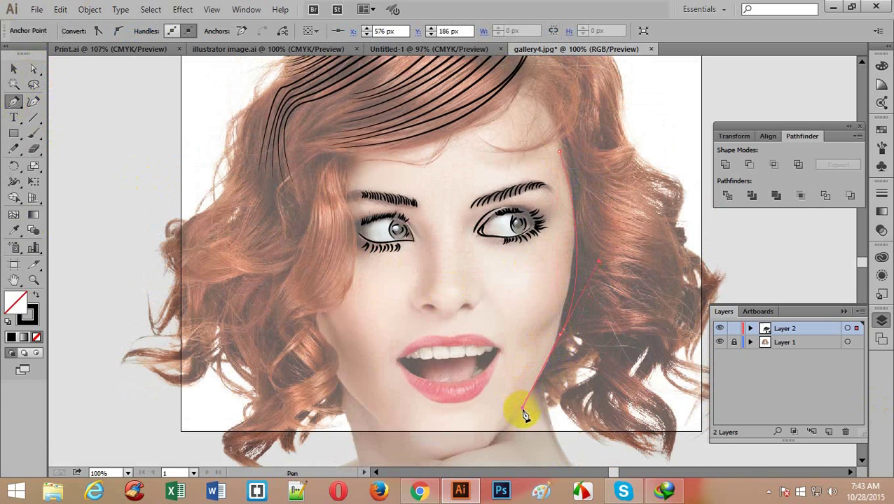
{"action": "left_click", "coordinate": [486, 446]}
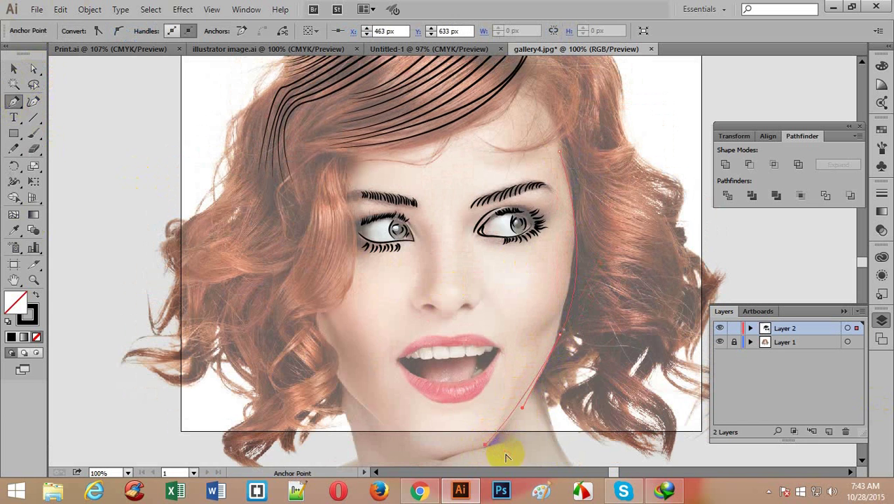
- Trace the opposite jawline as a curved Pen path from the hair beside the cheek down to the chin
{"action": "left_click", "coordinate": [316, 317]}
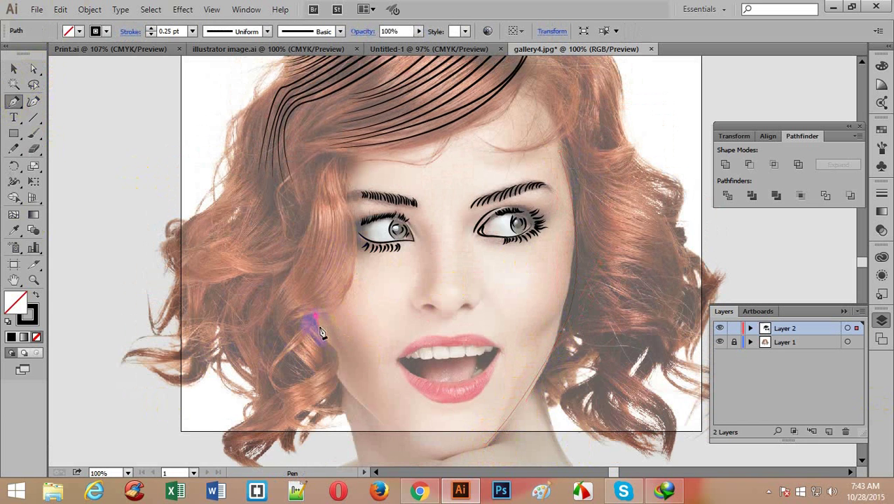
{"action": "left_click", "coordinate": [433, 453]}
{"action": "left_click_drag", "start_coordinate": [435, 455], "coordinate": [497, 351]}
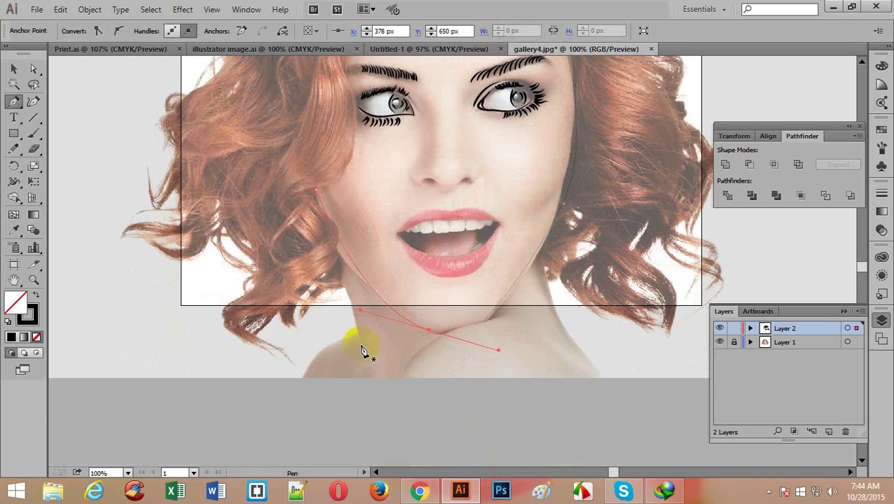
{"action": "left_click", "coordinate": [339, 265], "text": "ctrl"}
- Trace the left-hand edge of the neck and continue the path along the shoulder to the photo's lower edge
{"action": "left_click", "coordinate": [339, 265]}
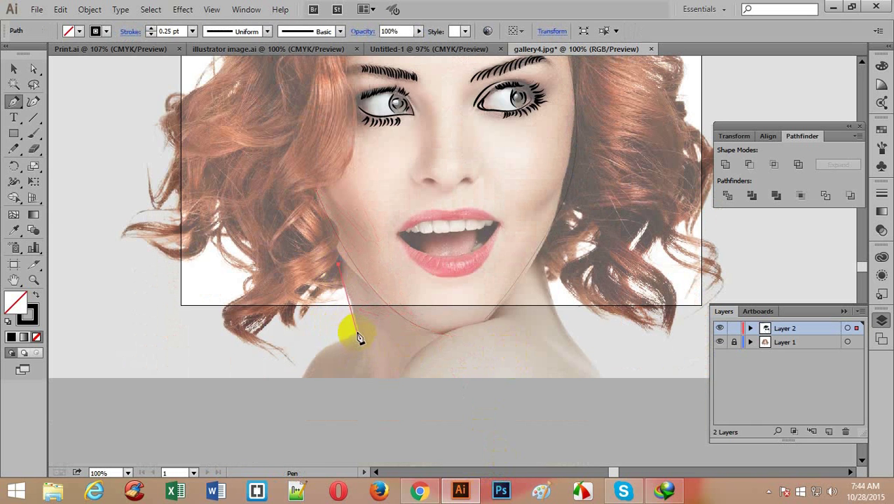
{"action": "left_click", "coordinate": [358, 331]}
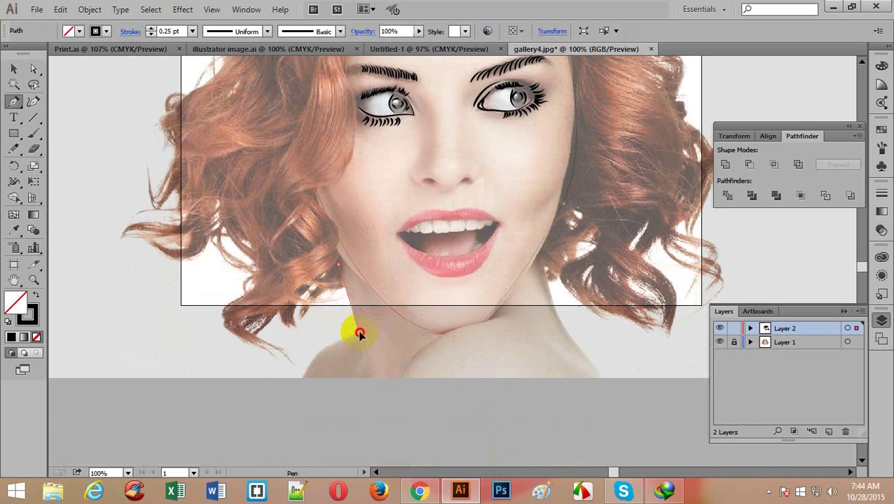
{"action": "left_click", "coordinate": [309, 361]}
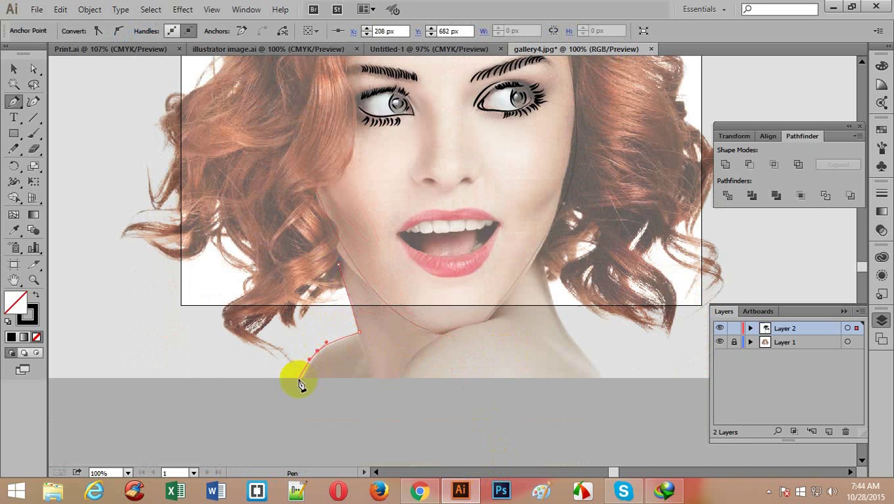
{"action": "left_click", "coordinate": [298, 380]}
{"action": "left_click", "coordinate": [299, 401], "text": "ctrl"}
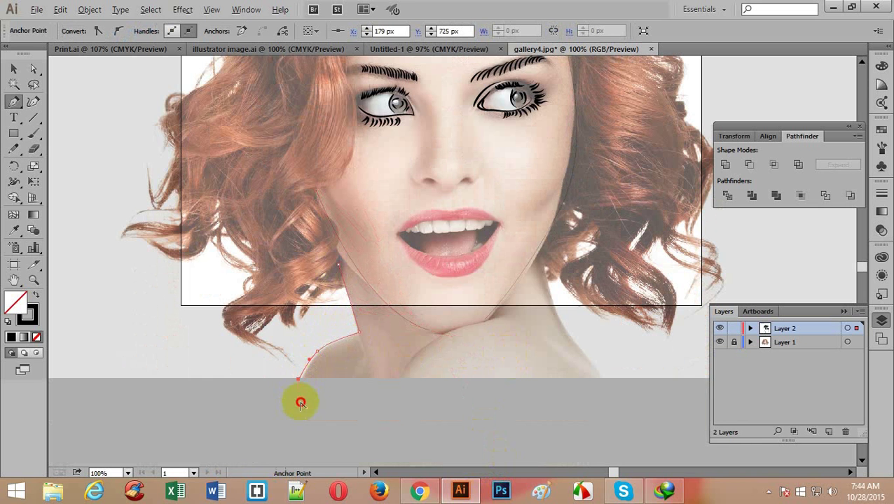
- Draw the right-hand neck edge down to the photo's lower edge and a second curved line just inside it
{"action": "left_click", "coordinate": [545, 270]}
{"action": "left_click_drag", "start_coordinate": [602, 377], "coordinate": [655, 422]}
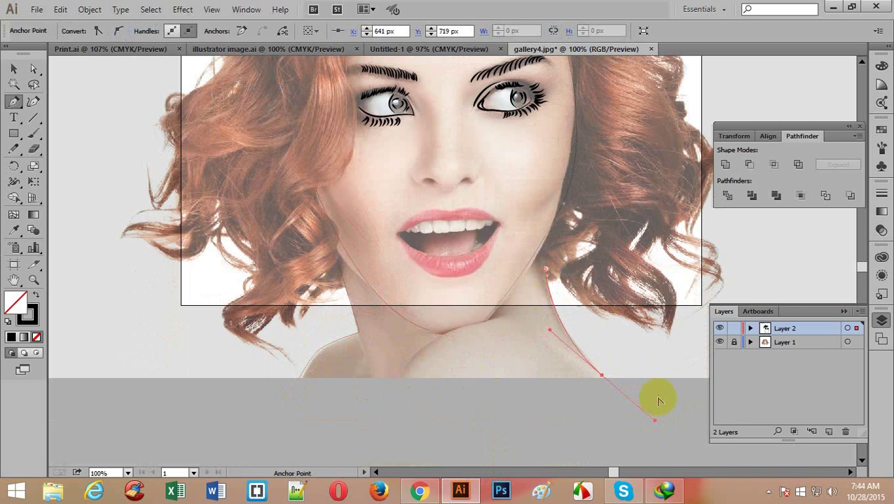
{"action": "left_click", "coordinate": [510, 324], "text": "ctrl"}
{"action": "left_click", "coordinate": [513, 320]}
{"action": "left_click_drag", "start_coordinate": [578, 381], "coordinate": [617, 386]}
- Draw the raised shoulder's curve below the chin and a short line down from the left-hand base of the neck
{"action": "left_click", "coordinate": [468, 328]}
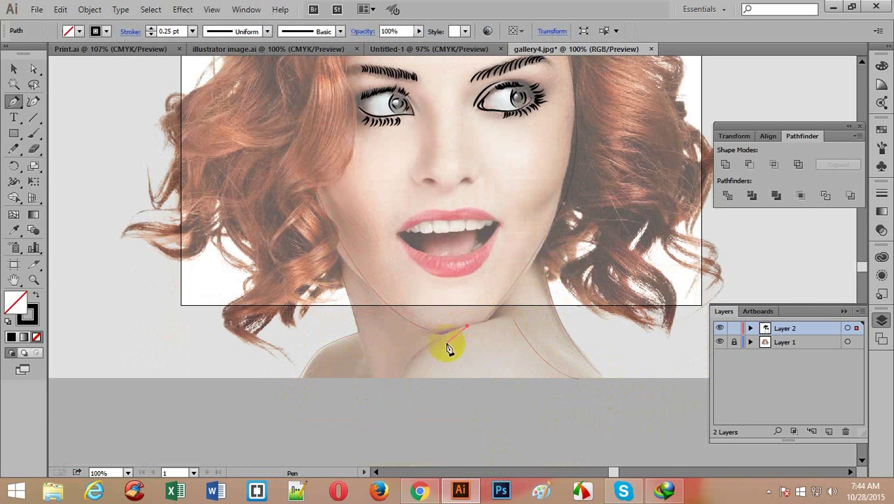
{"action": "left_click_drag", "start_coordinate": [400, 379], "coordinate": [399, 397]}
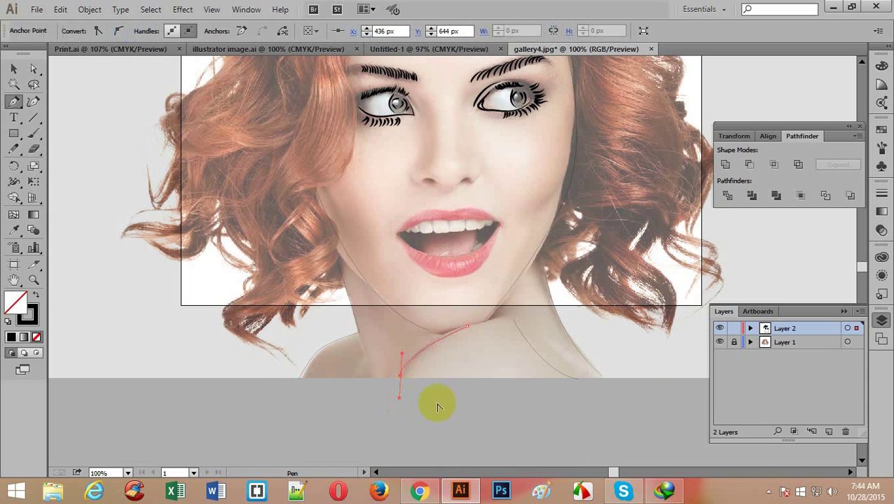
{"action": "left_click", "coordinate": [366, 340], "text": "ctrl"}
{"action": "left_click_drag", "start_coordinate": [363, 336], "coordinate": [379, 383]}
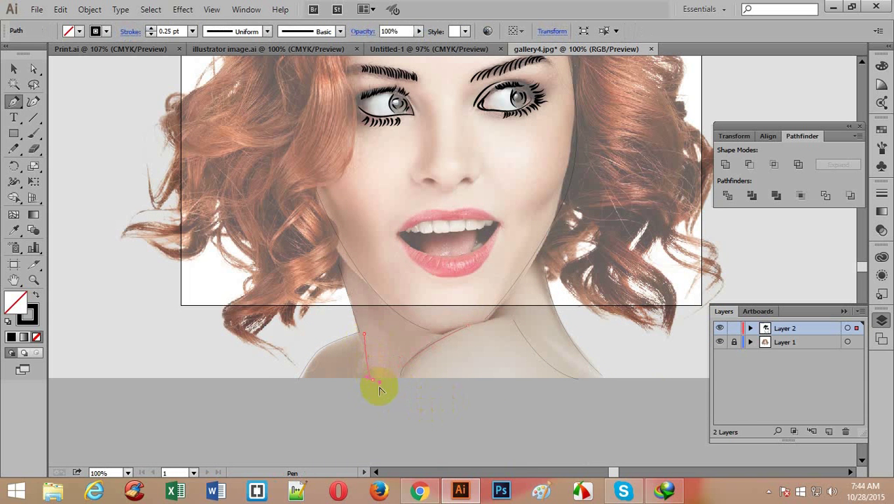
- Select all the face, neck and shoulder outlines and apply the tapered art brush with a 0.25 pt stroke
{"action": "left_click", "coordinate": [13, 68]}
{"action": "left_click_drag", "start_coordinate": [269, 329], "coordinate": [550, 378]}
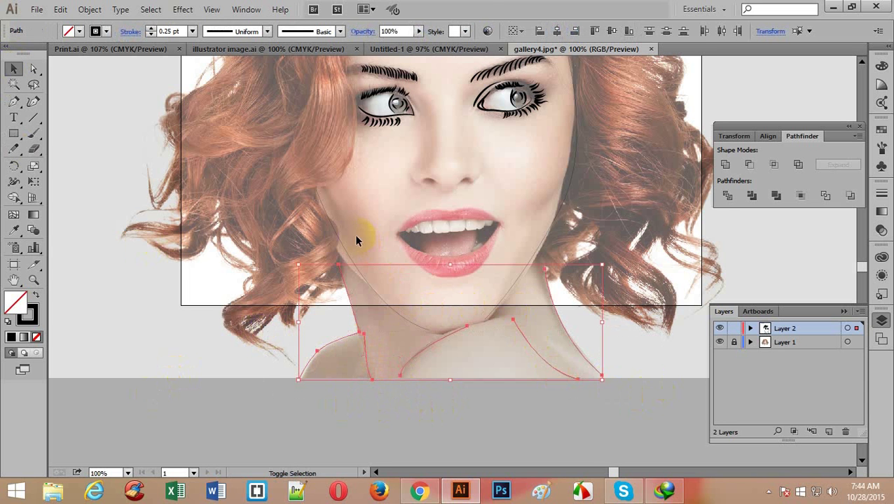
{"action": "left_click_drag", "start_coordinate": [336, 241], "coordinate": [510, 243]}
{"action": "left_click", "coordinate": [539, 244], "text": "shift"}
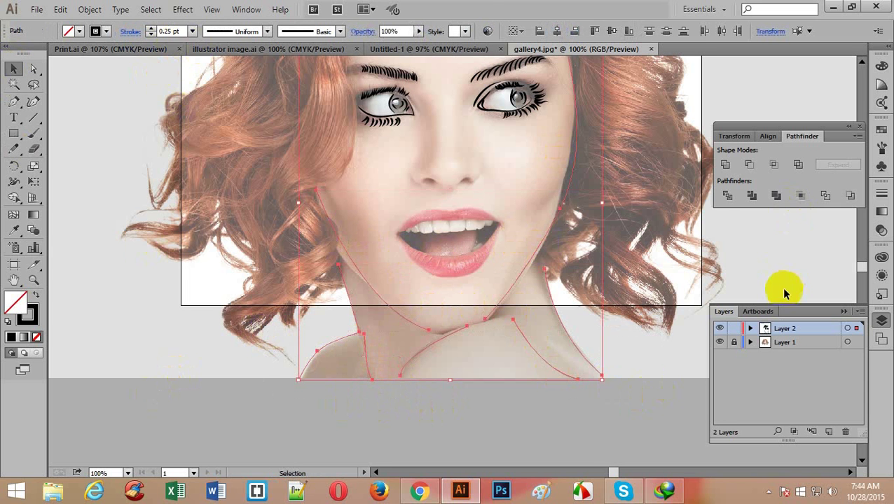
{"action": "left_click", "coordinate": [882, 149]}
{"action": "left_click", "coordinate": [790, 168]}
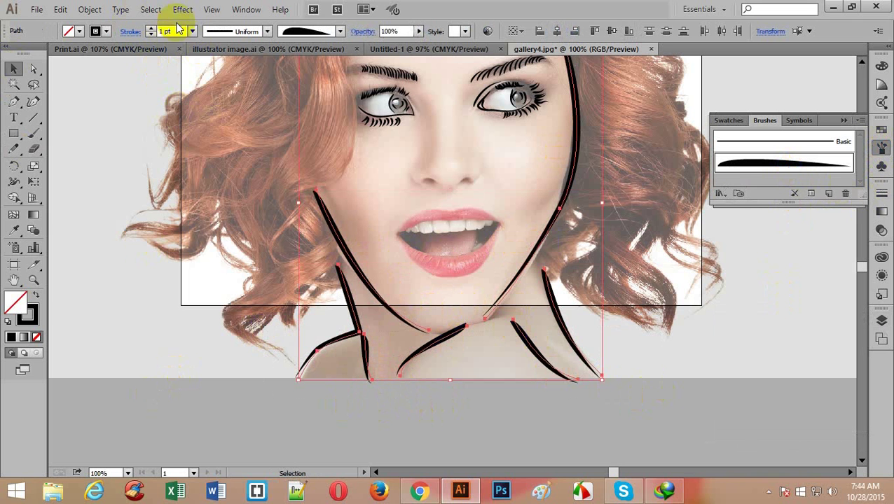
{"action": "left_click", "coordinate": [192, 32]}
{"action": "left_click", "coordinate": [212, 45]}
{"action": "left_click", "coordinate": [141, 287]}
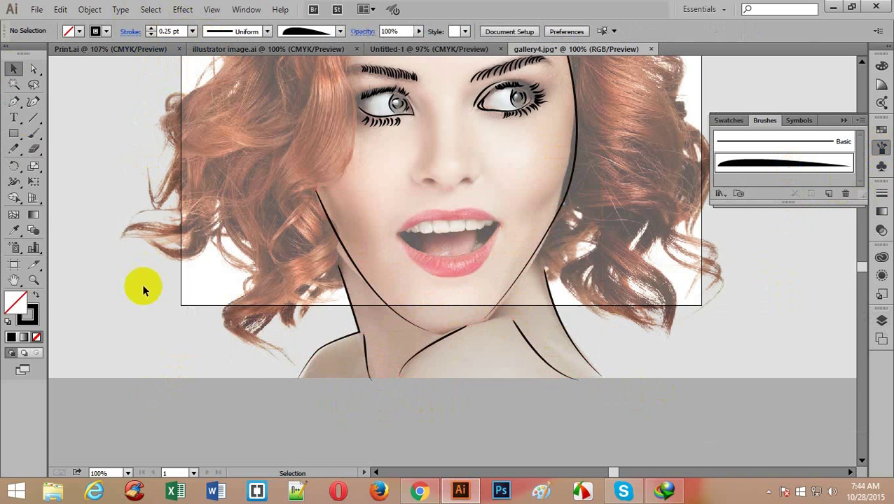
- Hide the photo on Layer 1 and examine the face, neck and shoulder line art without it
{"action": "scroll", "coordinate": [488, 258], "scroll_direction": "up", "scroll_amount": 3}
{"action": "left_click", "coordinate": [881, 339]}
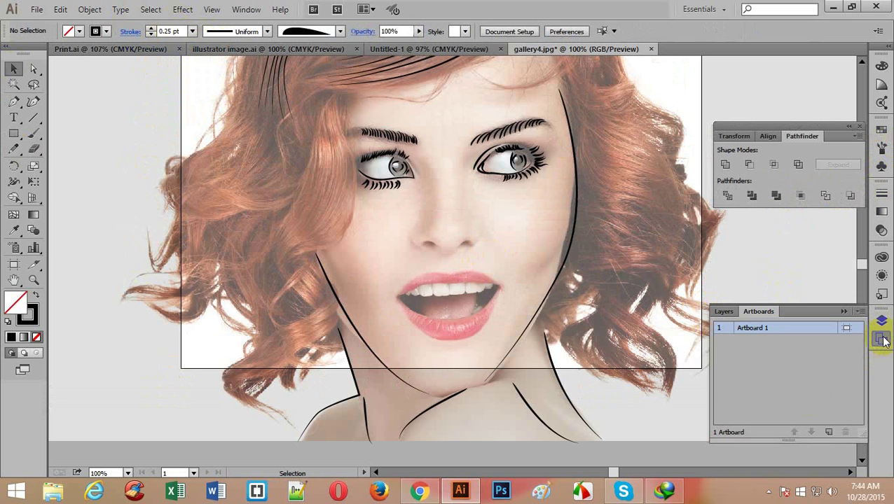
{"action": "left_click", "coordinate": [723, 312]}
{"action": "left_click", "coordinate": [719, 342]}
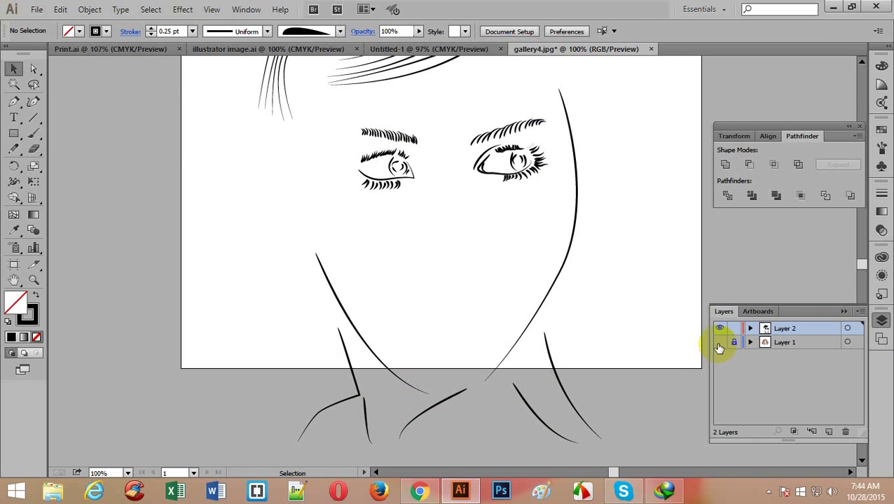
{"action": "left_click", "coordinate": [476, 227], "text": "ctrl+alt"}
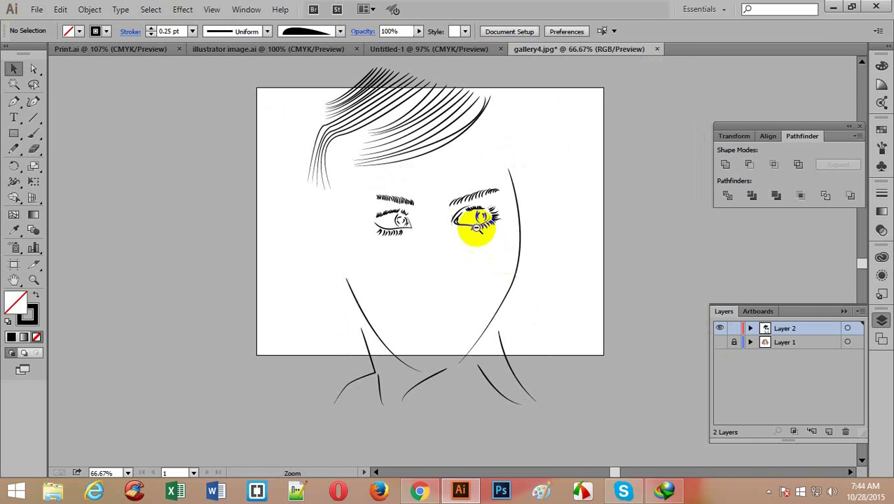
{"action": "left_click", "coordinate": [429, 260], "text": "ctrl"}
{"action": "scroll", "coordinate": [445, 284], "scroll_direction": "down", "scroll_amount": 3}
{"action": "scroll", "coordinate": [448, 275], "scroll_direction": "down", "scroll_amount": 3}
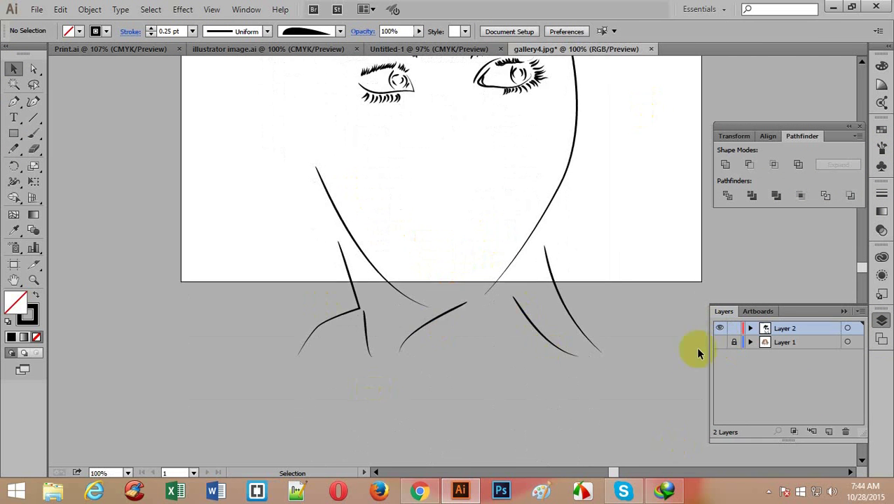
- Show the photo on Layer 1 again and draw the curved left-hand side of the nose with the Pen tool
{"action": "left_click", "coordinate": [720, 342]}
{"action": "left_click", "coordinate": [435, 170], "text": "ctrl"}
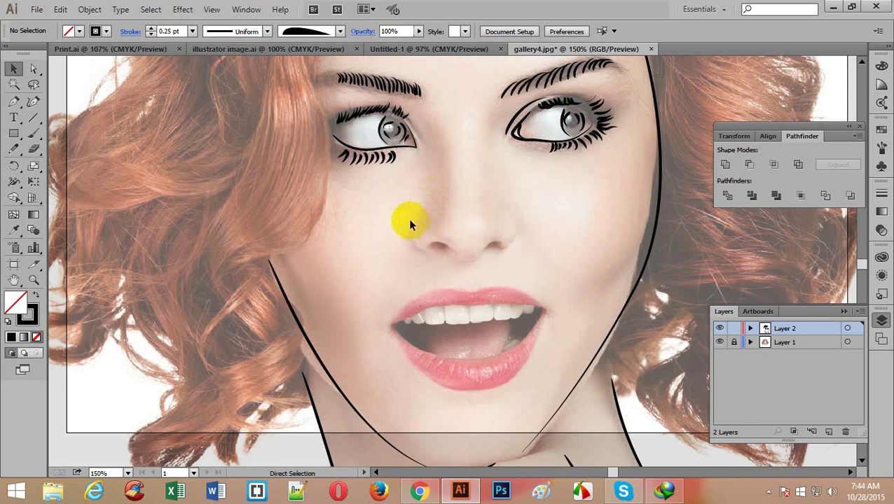
{"action": "left_click", "coordinate": [15, 102]}
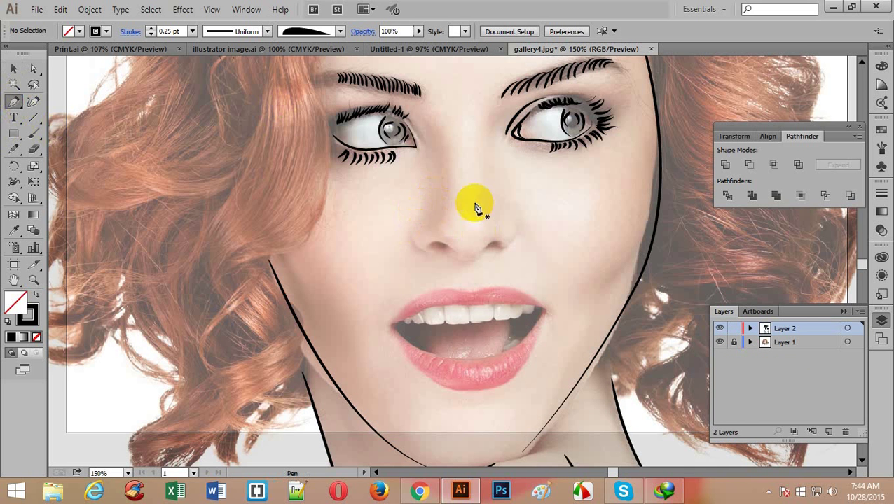
{"action": "left_click", "coordinate": [446, 151]}
{"action": "left_click", "coordinate": [436, 214], "text": "ctrl"}
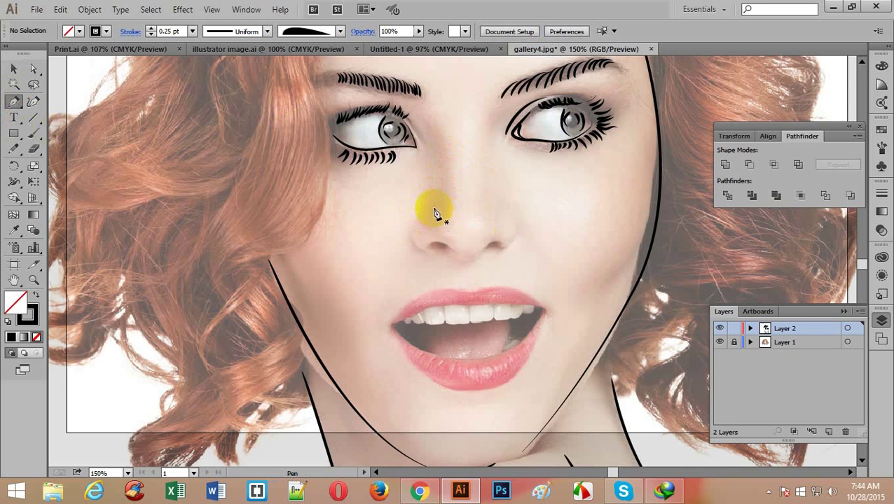
{"action": "left_click", "coordinate": [429, 185]}
{"action": "left_click", "coordinate": [429, 187]}
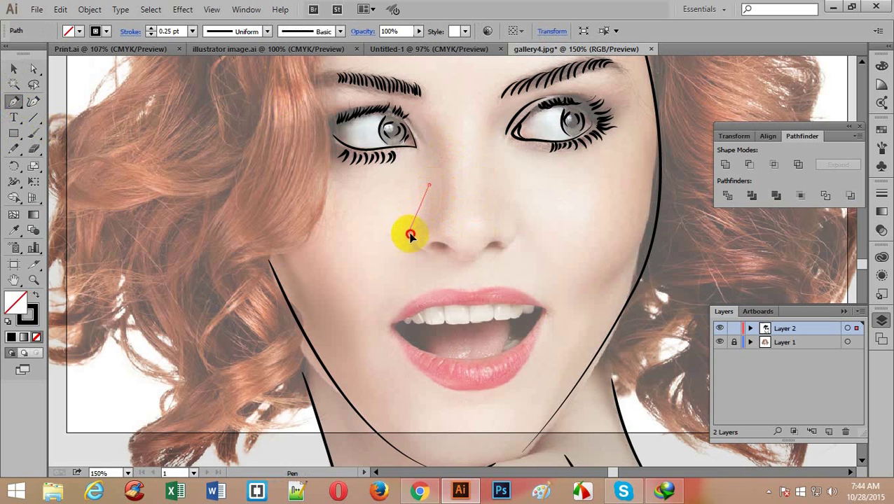
{"action": "left_click_drag", "start_coordinate": [412, 242], "coordinate": [429, 264]}
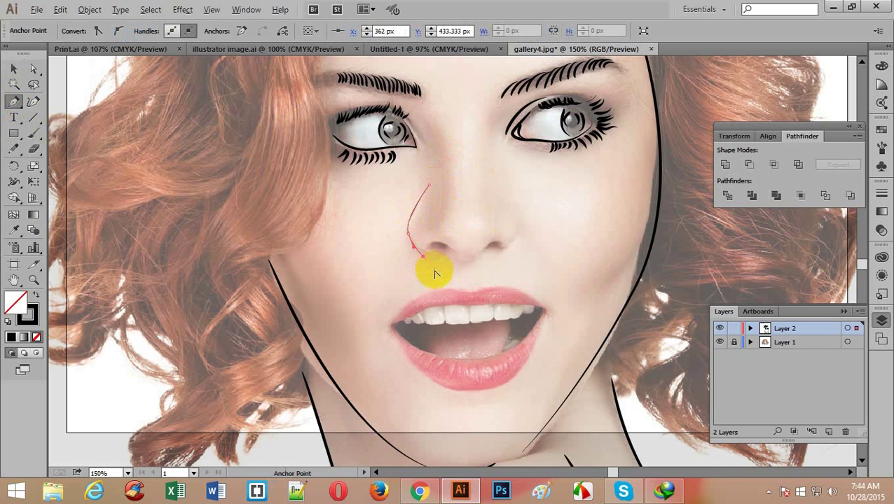
- Draw a curved line down the middle of the nose and another along its right-hand side to the nostril
{"action": "left_click", "coordinate": [464, 182]}
{"action": "left_click_drag", "start_coordinate": [462, 239], "coordinate": [473, 256]}
{"action": "left_click_drag", "start_coordinate": [496, 183], "coordinate": [511, 257]}
{"action": "left_click", "coordinate": [508, 253]}
- Draw a closed oval outline around each of the two nostrils
{"action": "left_click", "coordinate": [453, 254], "text": "ctrl"}
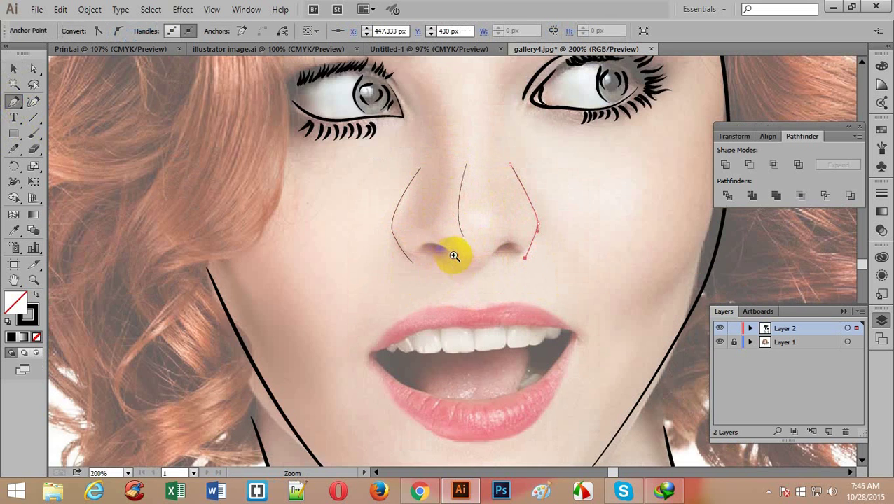
{"action": "left_click", "coordinate": [515, 280], "text": "ctrl"}
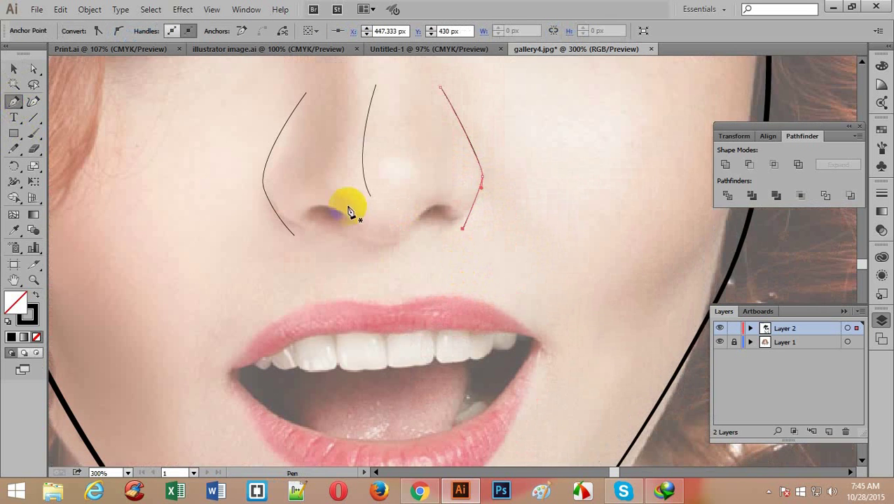
{"action": "left_click", "coordinate": [308, 219], "text": "ctrl"}
{"action": "left_click_drag", "start_coordinate": [307, 217], "coordinate": [350, 234]}
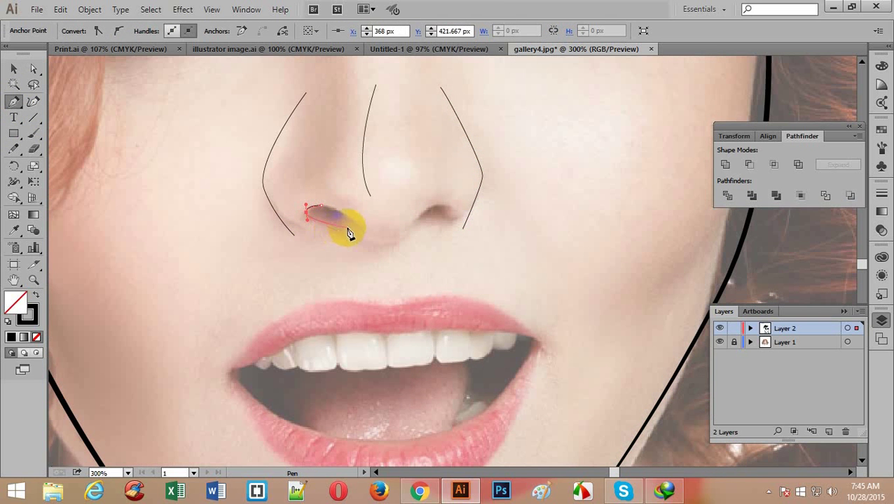
{"action": "left_click", "coordinate": [354, 211]}
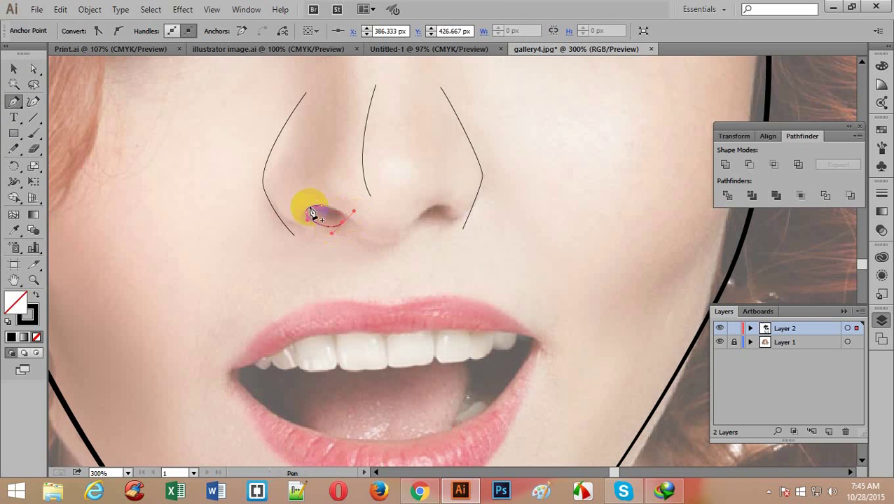
{"action": "left_click", "coordinate": [322, 207]}
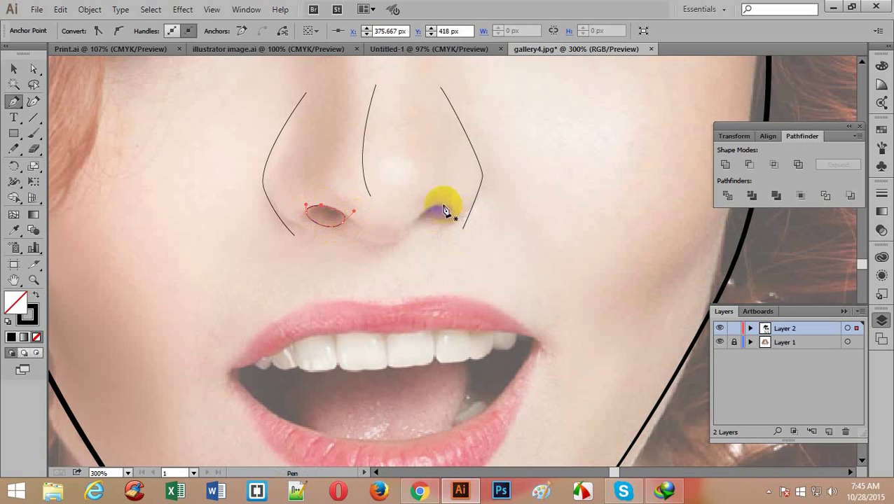
{"action": "left_click", "coordinate": [435, 207], "text": "ctrl"}
{"action": "left_click_drag", "start_coordinate": [413, 229], "coordinate": [459, 209]}
{"action": "left_click", "coordinate": [443, 204]}
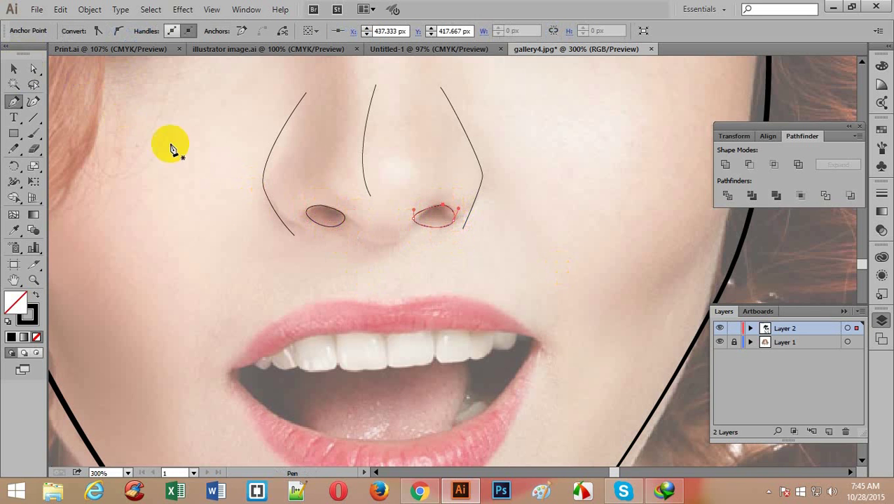
- Trace the upper lip as a closed path, following its lower edge above the teeth and its outer contour
{"action": "scroll", "coordinate": [203, 266], "scroll_direction": "down", "scroll_amount": 3}
{"action": "left_click", "coordinate": [240, 261]}
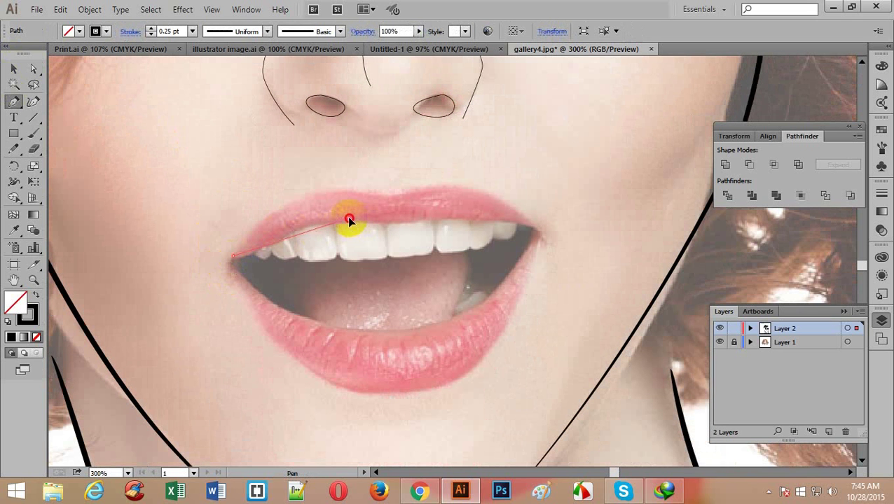
{"action": "left_click_drag", "start_coordinate": [378, 230], "coordinate": [519, 231]}
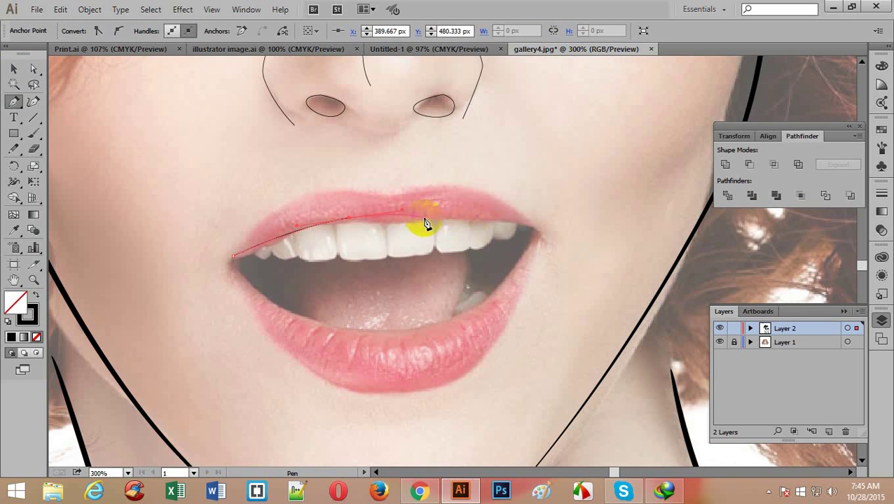
{"action": "left_click_drag", "start_coordinate": [422, 215], "coordinate": [524, 225]}
{"action": "left_click", "coordinate": [530, 227]}
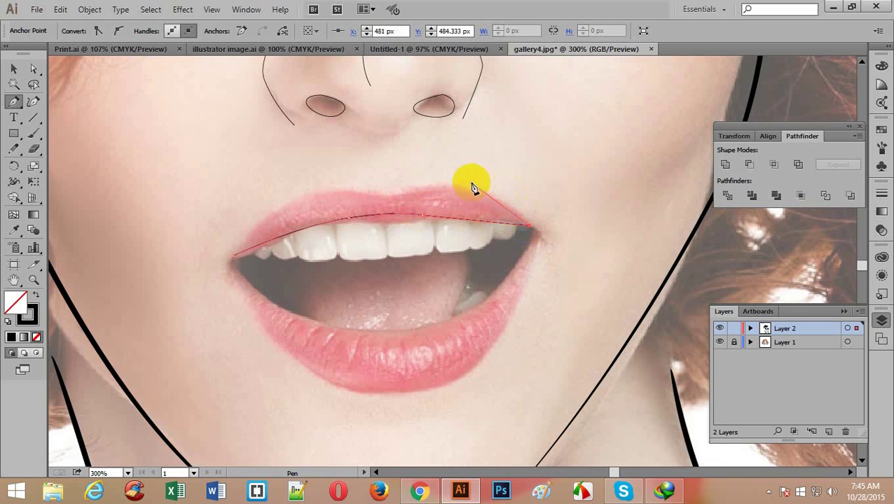
{"action": "left_click_drag", "start_coordinate": [420, 189], "coordinate": [364, 202]}
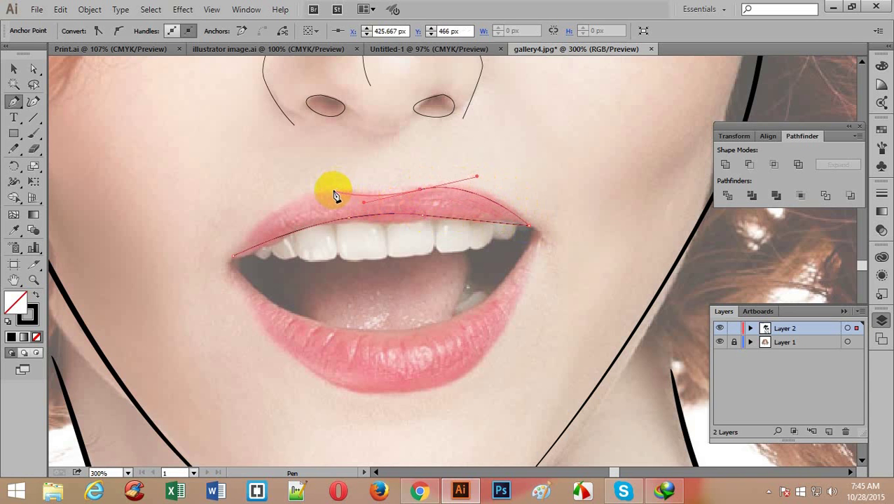
{"action": "left_click", "coordinate": [333, 191]}
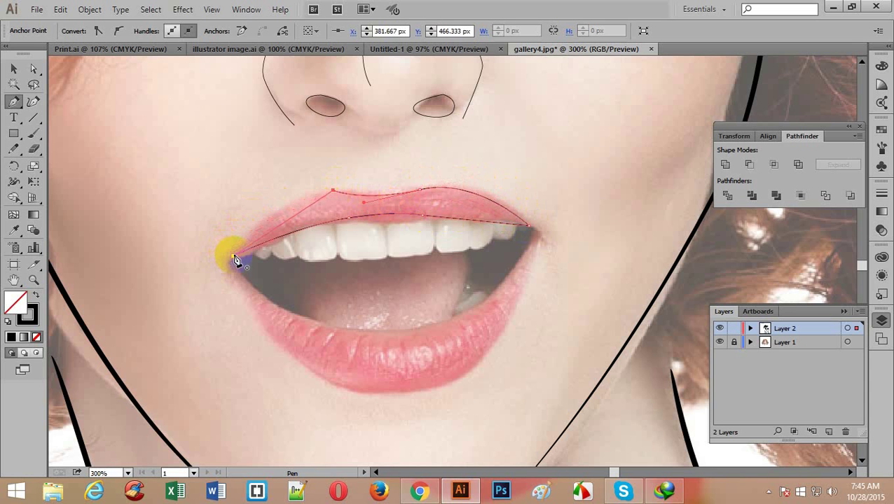
{"action": "left_click_drag", "start_coordinate": [233, 293], "coordinate": [228, 294]}
- Trace the lower lip as a closed path, following its outer contour and its inner edge below the tongue
{"action": "scroll", "coordinate": [330, 289], "scroll_direction": "down", "scroll_amount": 2}
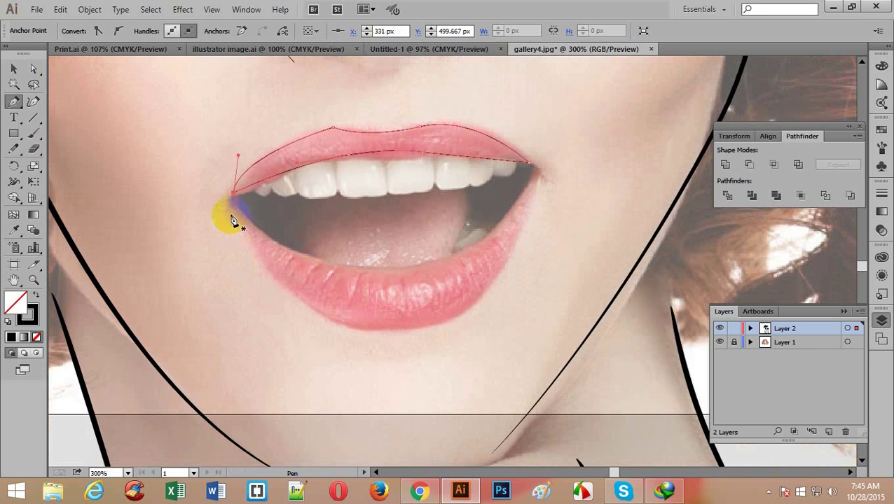
{"action": "left_click", "coordinate": [230, 213]}
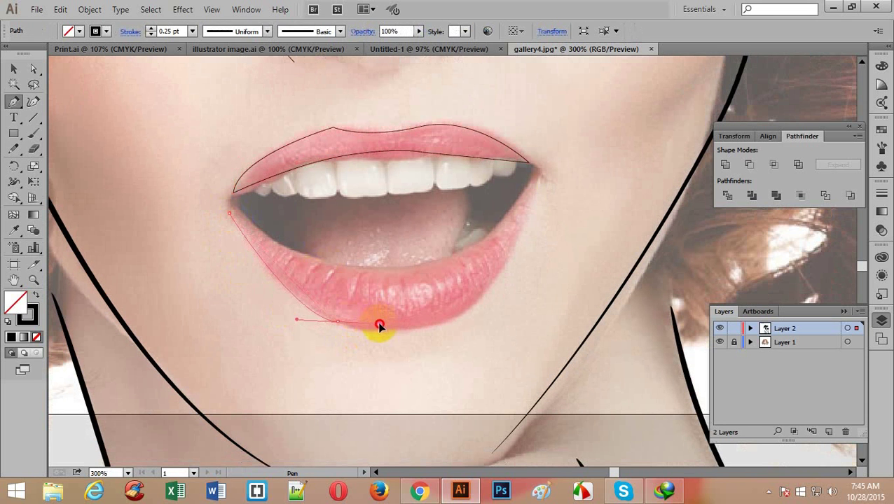
{"action": "left_click_drag", "start_coordinate": [378, 325], "coordinate": [383, 327]}
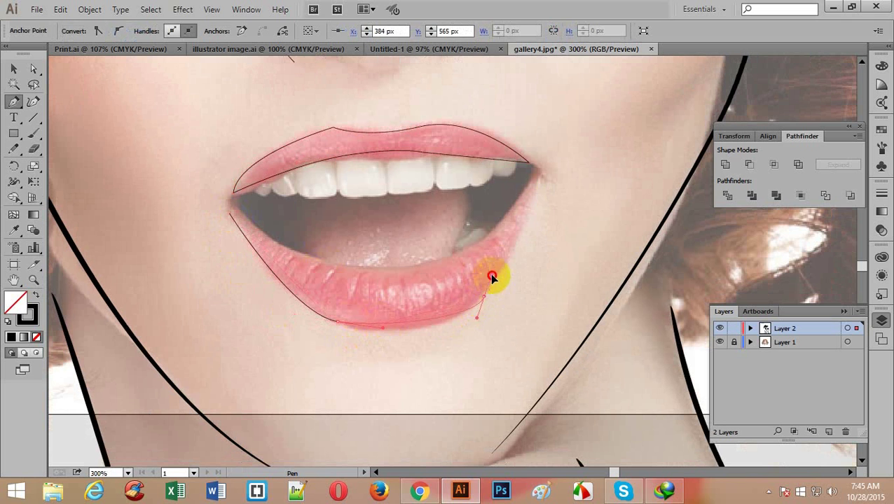
{"action": "left_click_drag", "start_coordinate": [505, 262], "coordinate": [505, 260]}
{"action": "left_click", "coordinate": [542, 179]}
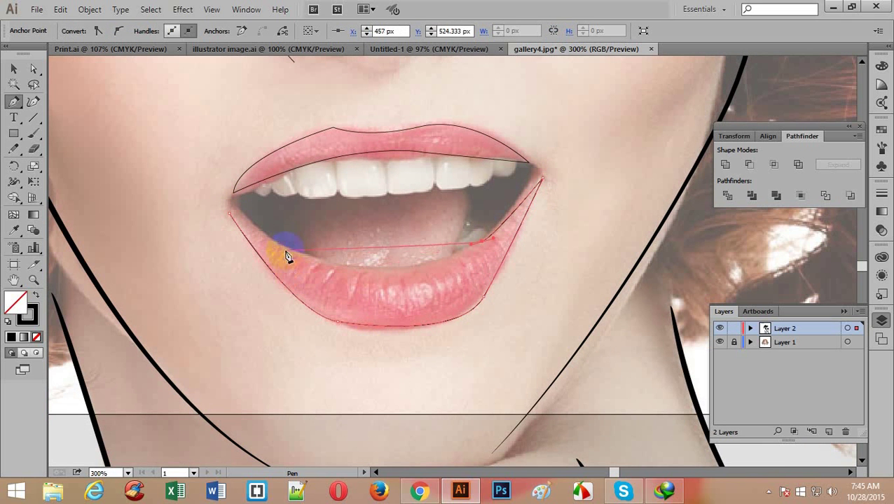
{"action": "left_click_drag", "start_coordinate": [356, 274], "coordinate": [286, 279]}
{"action": "key", "text": "ctrl+z"}
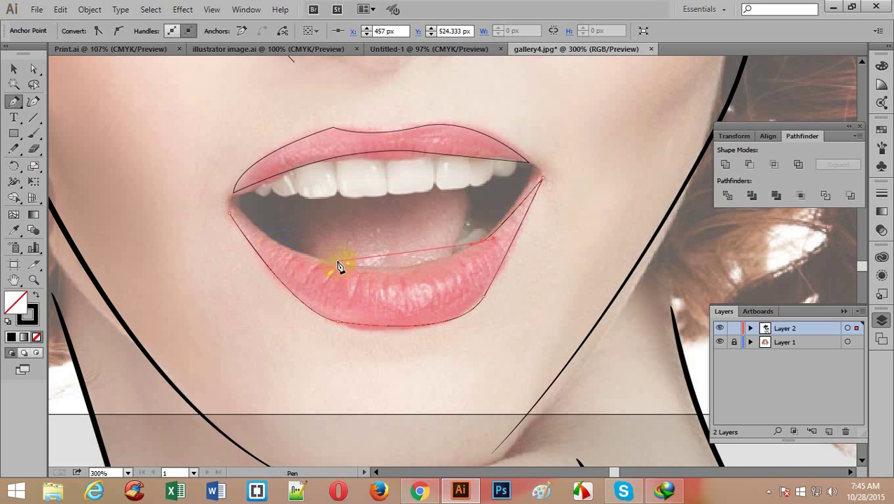
{"action": "left_click_drag", "start_coordinate": [345, 266], "coordinate": [314, 264]}
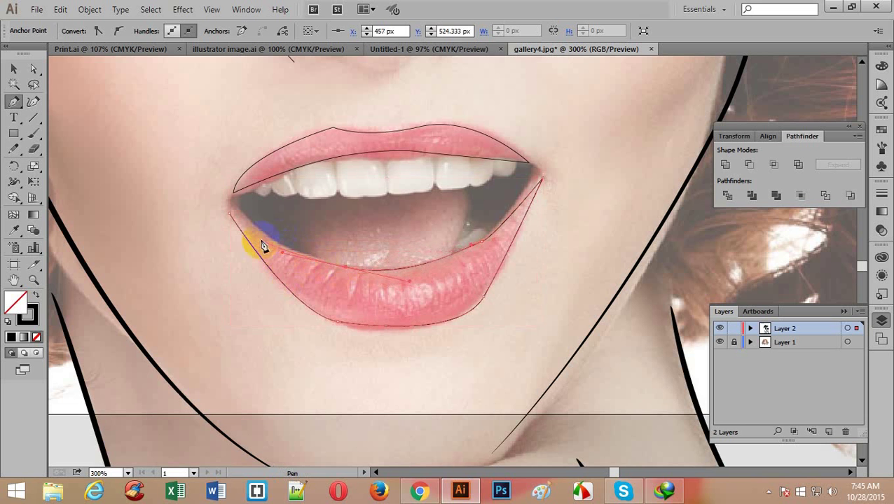
{"action": "left_click", "coordinate": [224, 205]}
{"action": "left_click_drag", "start_coordinate": [224, 205], "coordinate": [293, 314]}
- Draw short curved shading lines inside the open mouth, two in the left-hand dark corner and three in the right-hand one
{"action": "scroll", "coordinate": [270, 243], "scroll_direction": "up", "scroll_amount": 2}
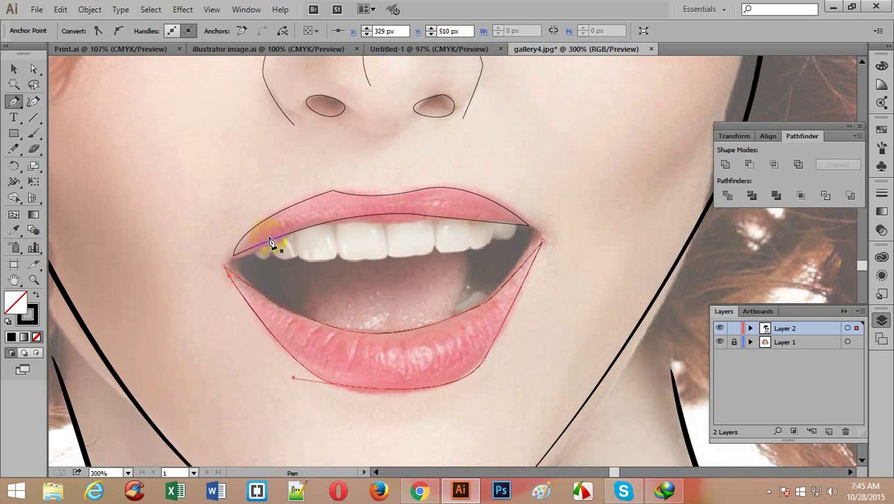
{"action": "left_click_drag", "start_coordinate": [284, 266], "coordinate": [301, 317]}
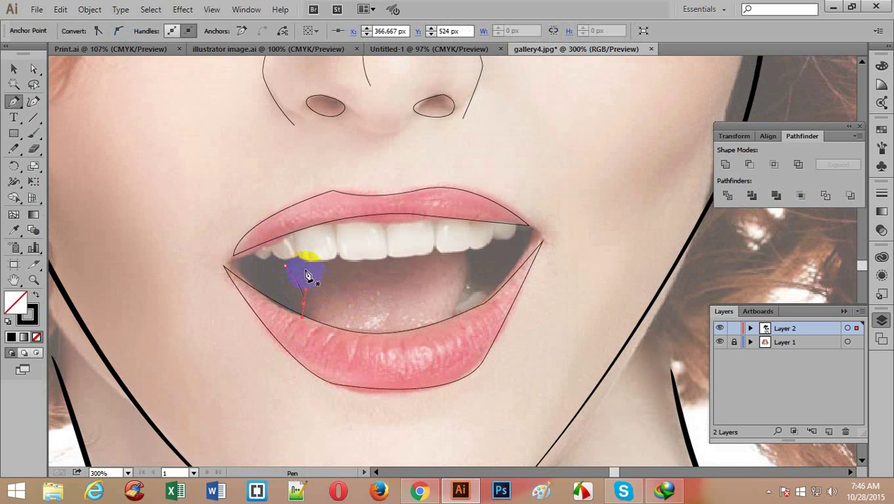
{"action": "left_click_drag", "start_coordinate": [306, 274], "coordinate": [309, 312]}
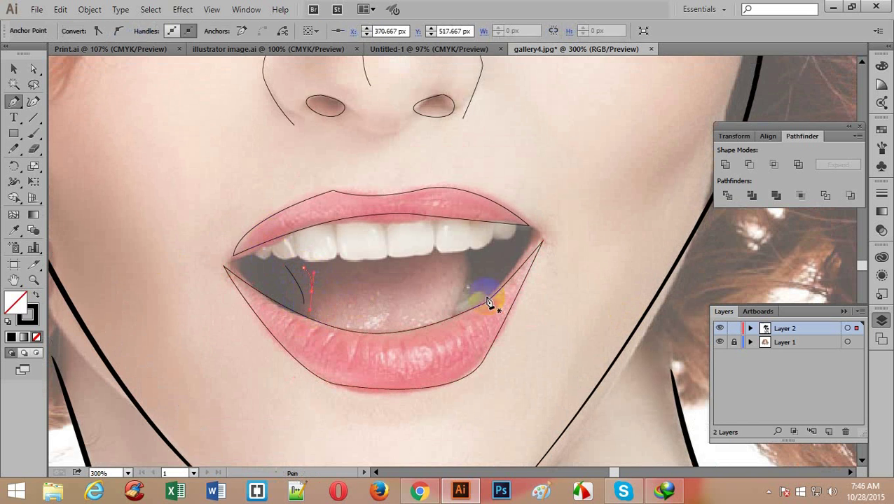
{"action": "left_click_drag", "start_coordinate": [502, 246], "coordinate": [484, 293]}
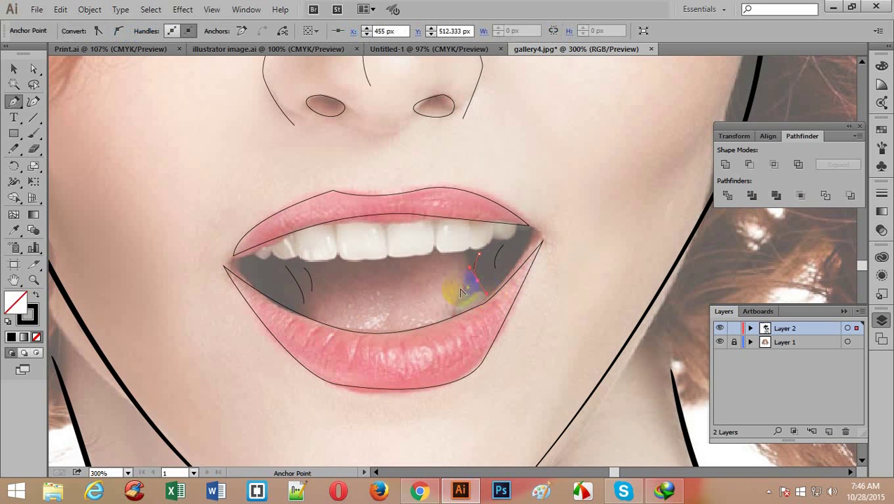
{"action": "left_click_drag", "start_coordinate": [489, 255], "coordinate": [486, 281]}
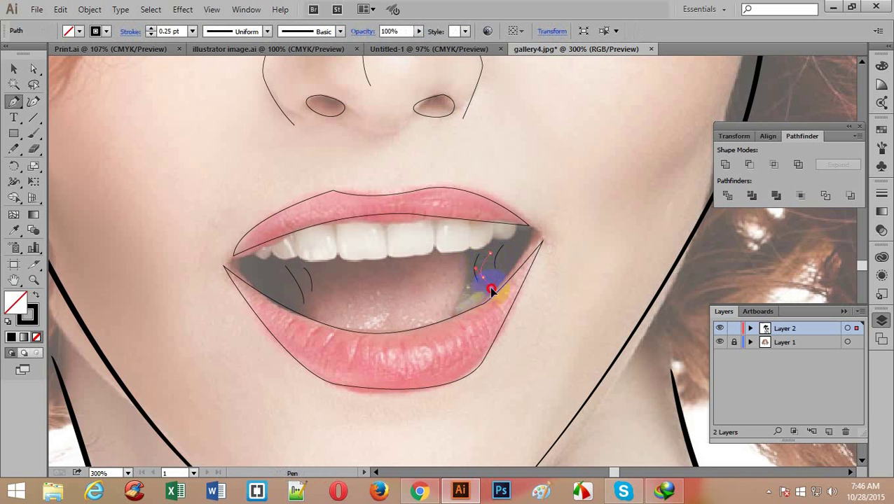
- Add one more short curved shading line in each dark corner of the mouth, on the outer side of the existing ones
{"action": "left_click_drag", "start_coordinate": [260, 269], "coordinate": [287, 293]}
{"action": "key", "text": "ctrl+space"}
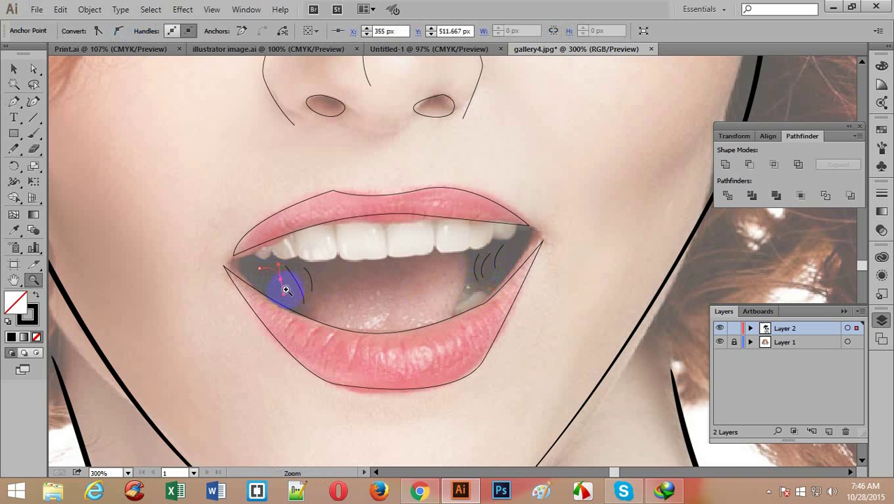
{"action": "left_click", "coordinate": [14, 100]}
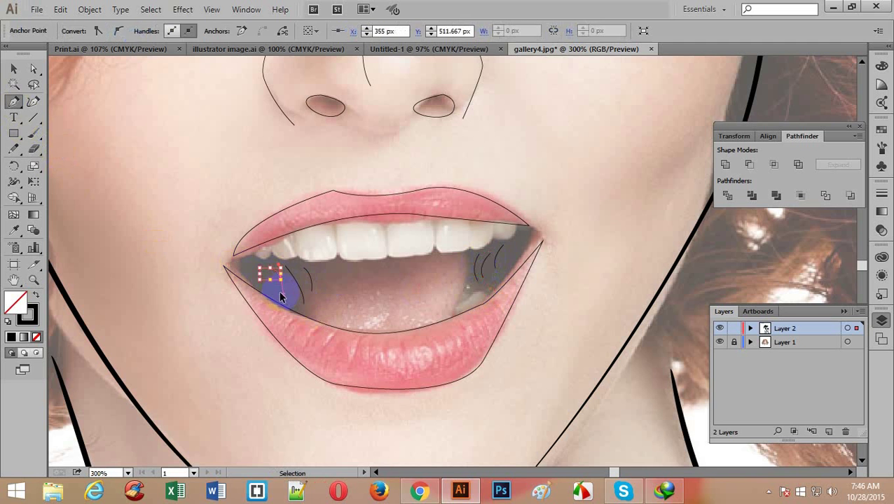
{"action": "key", "text": "ctrl+z"}
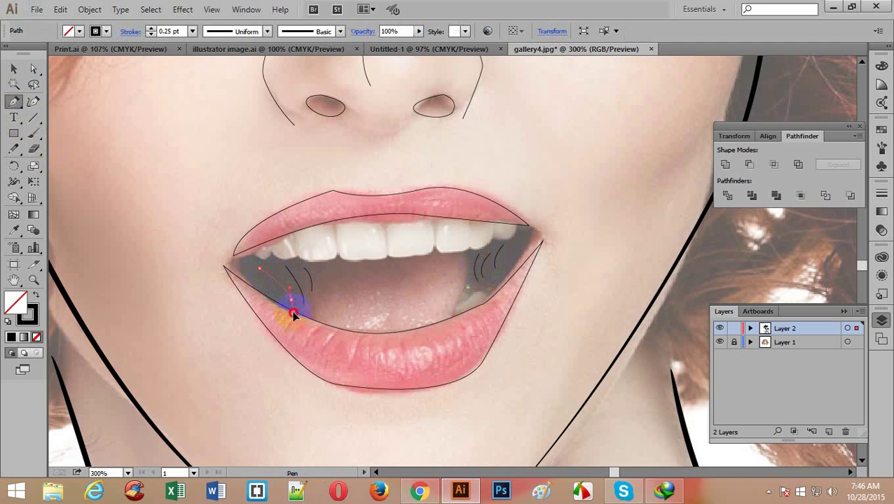
{"action": "left_click_drag", "start_coordinate": [294, 315], "coordinate": [307, 319]}
{"action": "left_click", "coordinate": [325, 311], "text": "ctrl"}
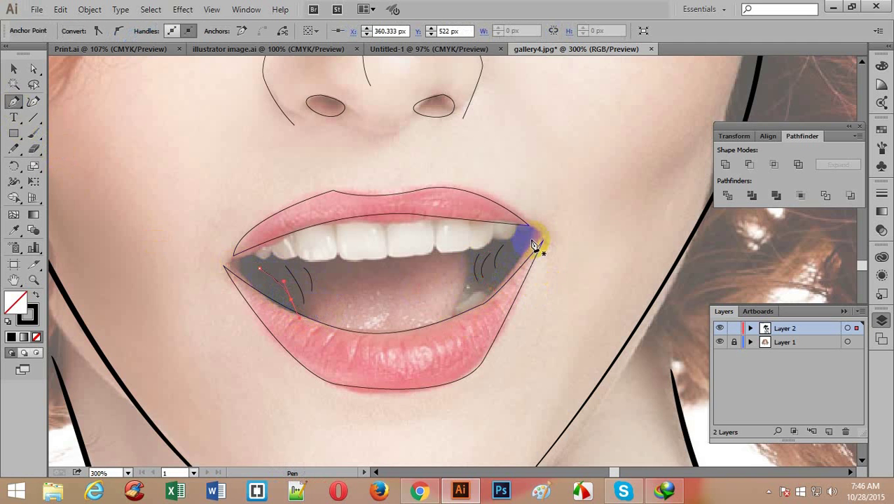
{"action": "left_click_drag", "start_coordinate": [500, 259], "coordinate": [511, 283]}
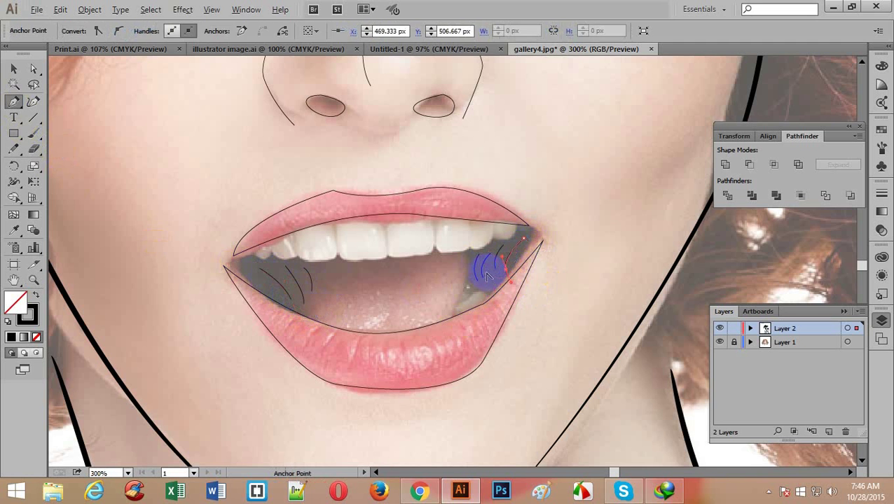
- Apply the tapered art brush with a 0.25 pt stroke to all the nose and mouth paths
{"action": "left_click", "coordinate": [263, 162], "text": "ctrl+alt"}
{"action": "left_click", "coordinate": [263, 162], "text": "ctrl+alt"}
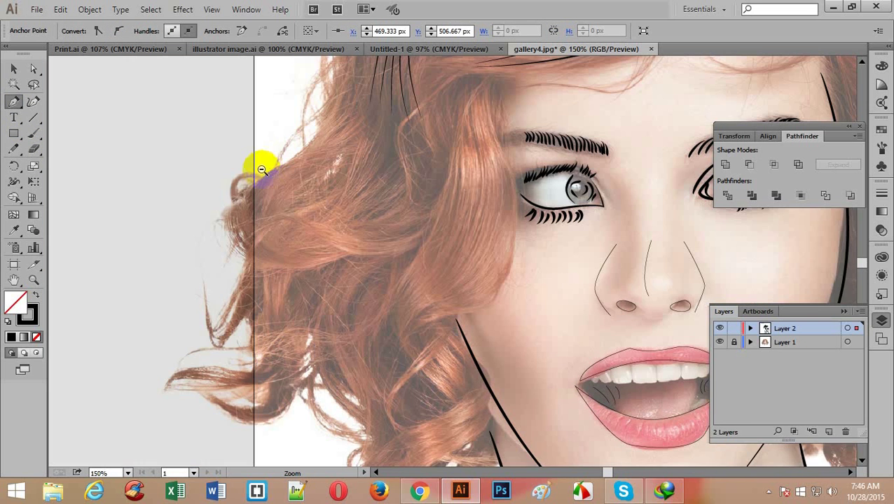
{"action": "left_click_drag", "start_coordinate": [637, 293], "coordinate": [386, 209]}
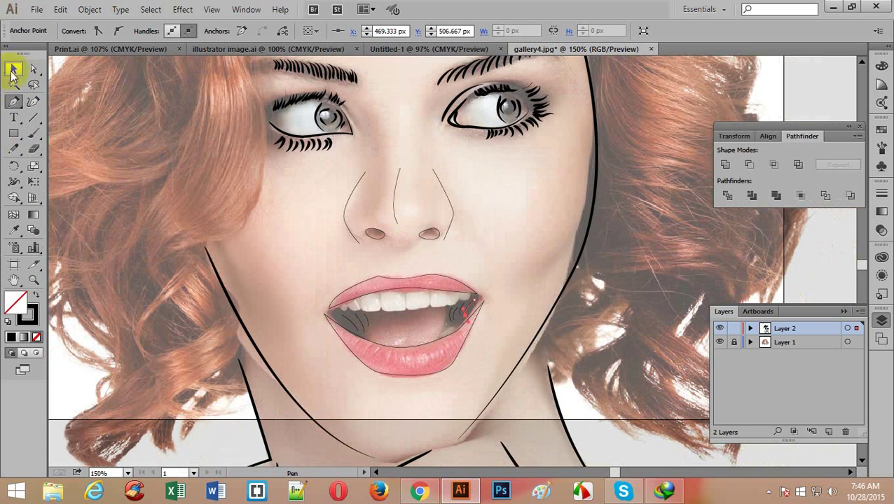
{"action": "left_click", "coordinate": [14, 69]}
{"action": "left_click_drag", "start_coordinate": [318, 184], "coordinate": [494, 375]}
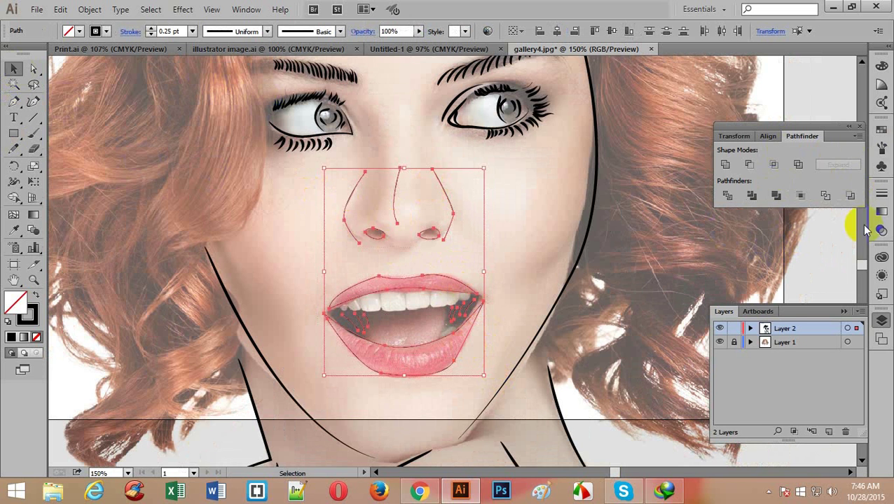
{"action": "left_click", "coordinate": [884, 153]}
{"action": "left_click", "coordinate": [782, 165]}
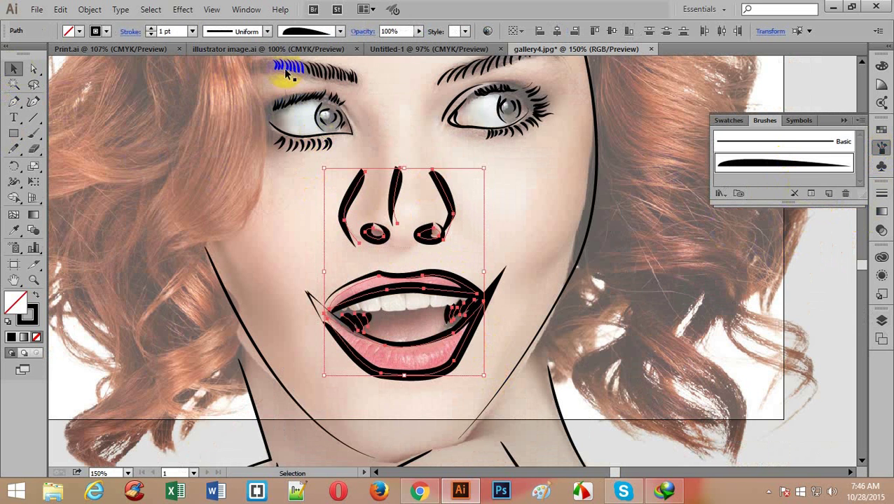
{"action": "left_click", "coordinate": [192, 31]}
{"action": "left_click", "coordinate": [211, 40]}
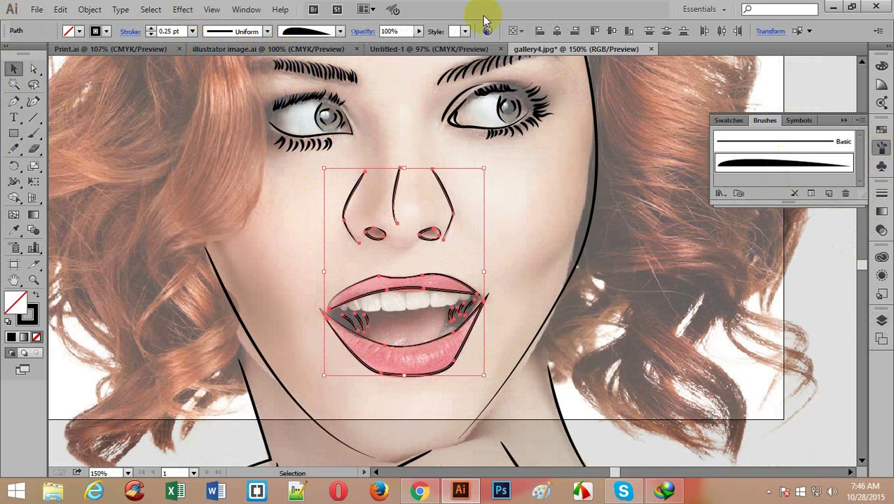
{"action": "left_click", "coordinate": [401, 131]}
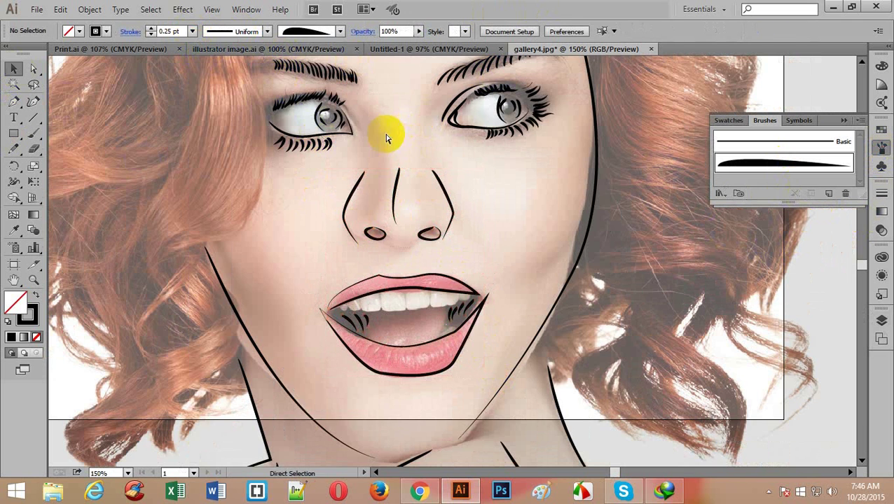
- Examine the traced face and fringe at several zoom levels, ending on the untraced hair lock beside the eye
{"action": "left_click", "coordinate": [373, 282], "text": "ctrl+alt"}
{"action": "left_click", "coordinate": [413, 342], "text": "alt"}
{"action": "left_click", "coordinate": [455, 276]}
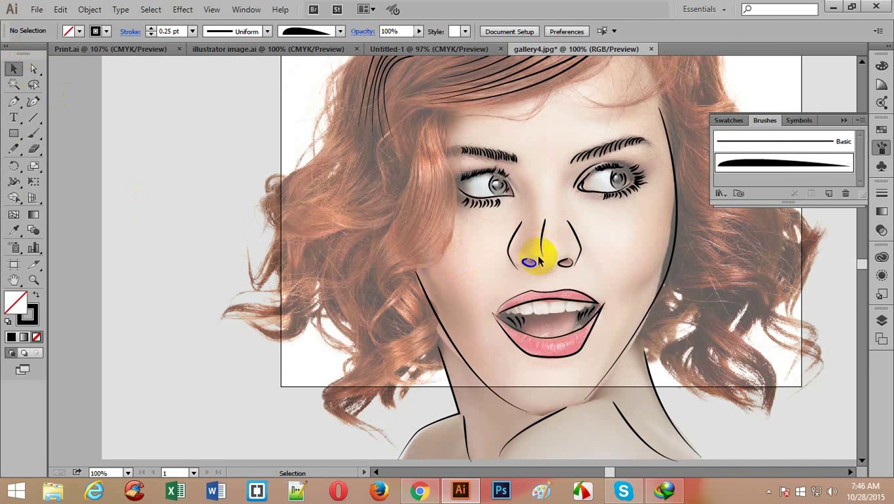
{"action": "mouse_move", "coordinate": [608, 490]}
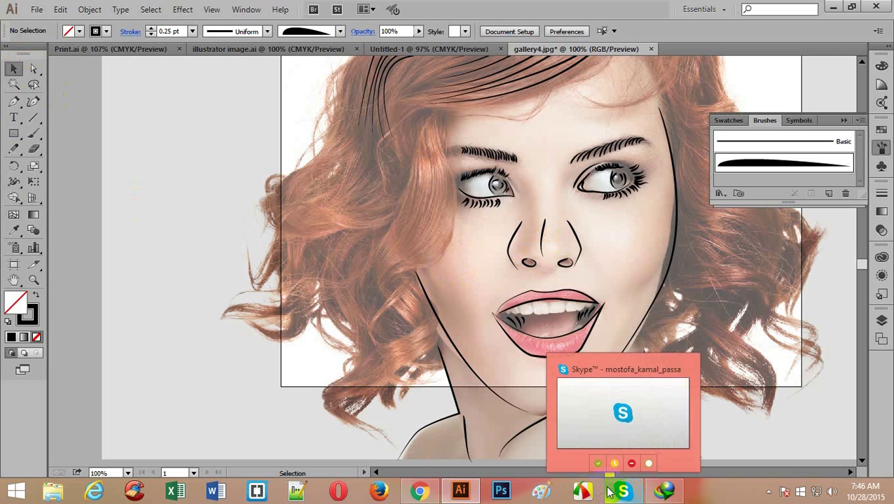
{"action": "key", "text": "ctrl+minus"}
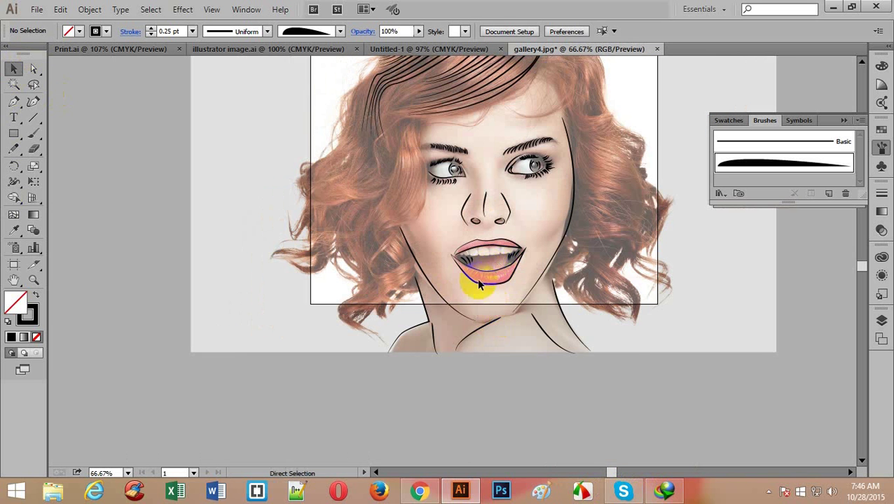
{"action": "scroll", "coordinate": [486, 356], "scroll_direction": "left", "scroll_amount": 3}
{"action": "left_click", "coordinate": [524, 94], "text": "ctrl"}
{"action": "left_click", "coordinate": [522, 94], "text": "ctrl"}
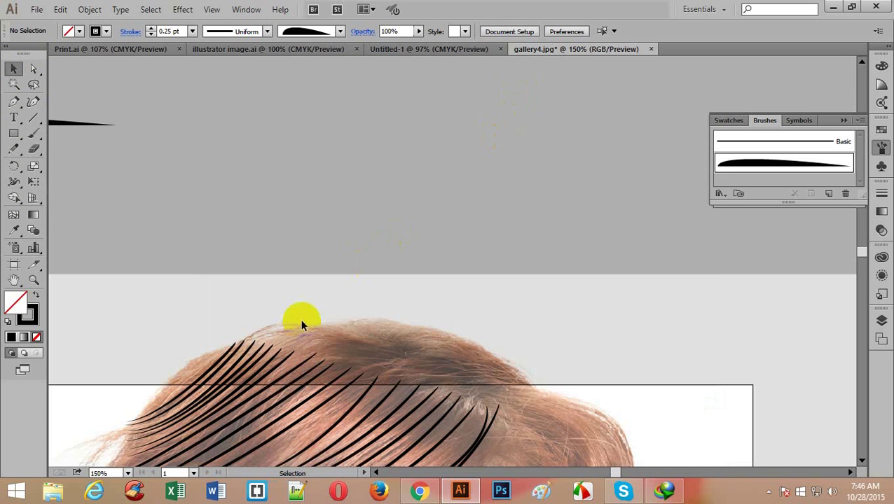
{"action": "scroll", "coordinate": [302, 321], "scroll_direction": "down", "scroll_amount": 6}
{"action": "scroll", "coordinate": [308, 309], "scroll_direction": "down", "scroll_amount": 3}
{"action": "left_click_drag", "start_coordinate": [343, 254], "coordinate": [379, 192]}
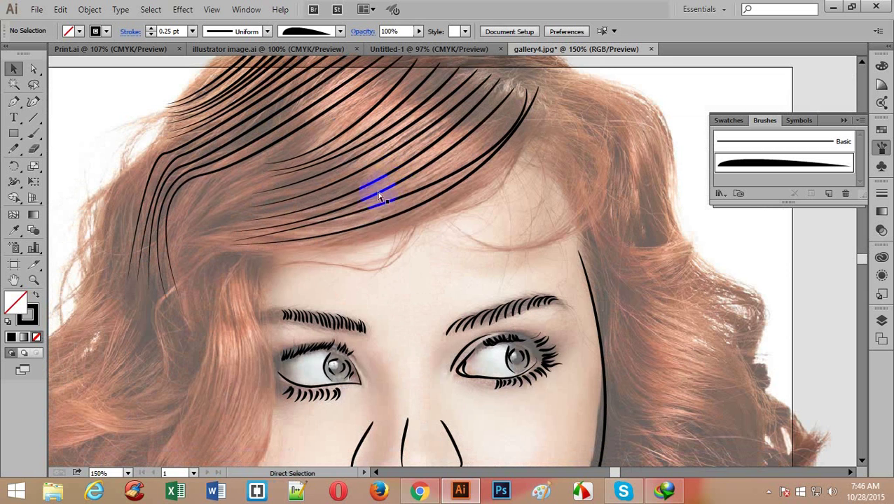
{"action": "key", "text": "ctrl+alt+b"}
{"action": "left_click", "coordinate": [541, 262]}
{"action": "left_click", "coordinate": [397, 214], "text": "ctrl"}
{"action": "scroll", "coordinate": [160, 280], "scroll_direction": "down", "scroll_amount": 3}
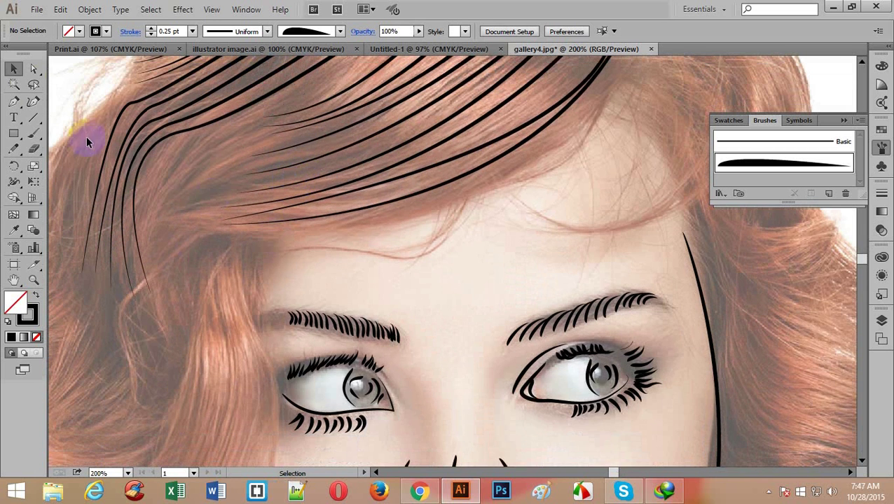
- Draw the first curved strand along the inner edge of the hair lock beside the left-hand eye, ending near the jawline
{"action": "left_click", "coordinate": [13, 101]}
{"action": "scroll", "coordinate": [249, 210], "scroll_direction": "down", "scroll_amount": 3}
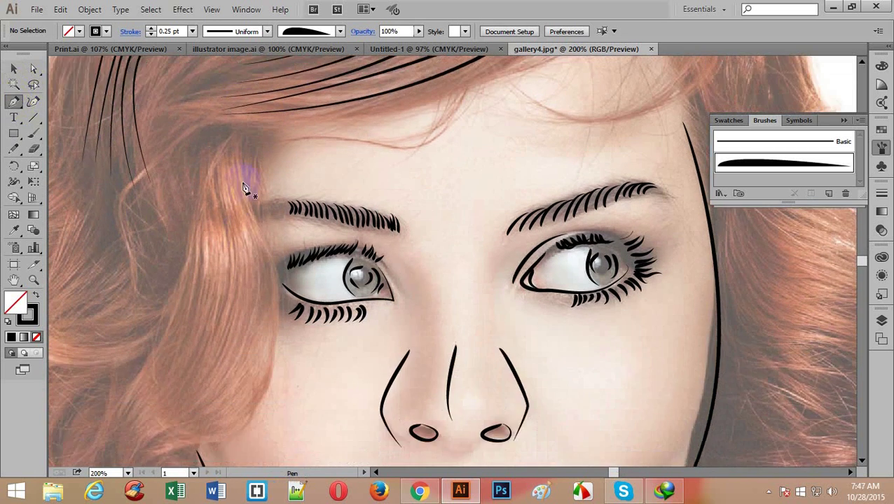
{"action": "left_click", "coordinate": [230, 131]}
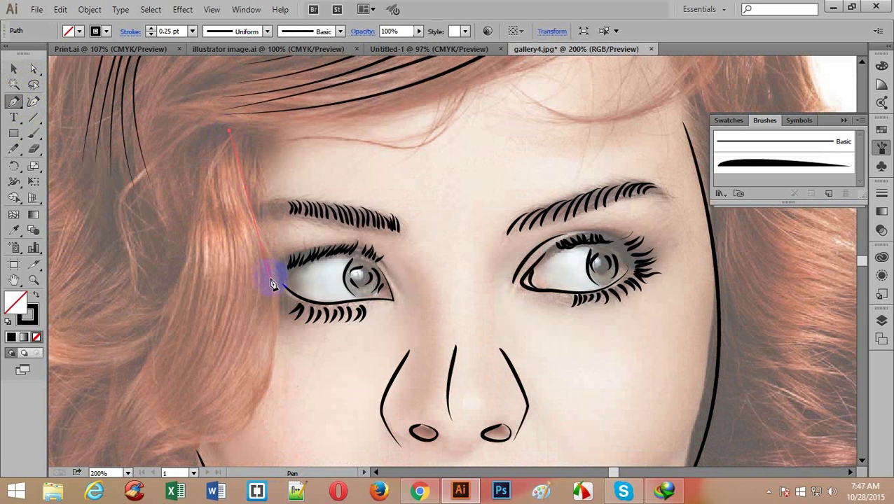
{"action": "left_click", "coordinate": [250, 342]}
{"action": "left_click", "coordinate": [218, 387]}
{"action": "scroll", "coordinate": [175, 420], "scroll_direction": "down", "scroll_amount": 1}
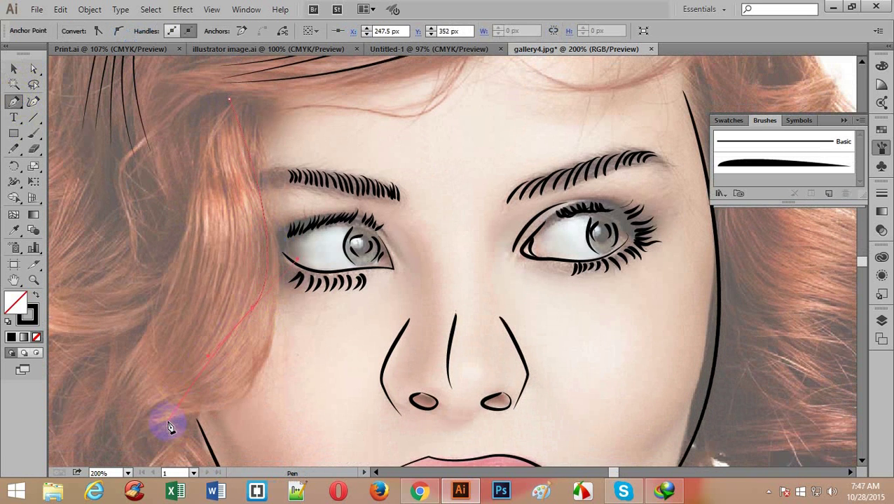
{"action": "left_click", "coordinate": [152, 414], "text": "ctrl"}
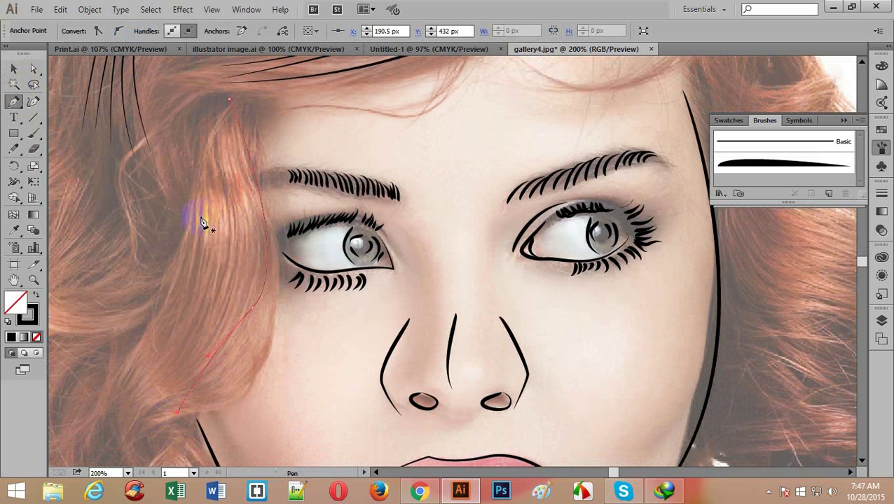
- Draw two more curved strands in the same hair lock, each placed slightly farther out from the face
{"action": "left_click", "coordinate": [245, 255]}
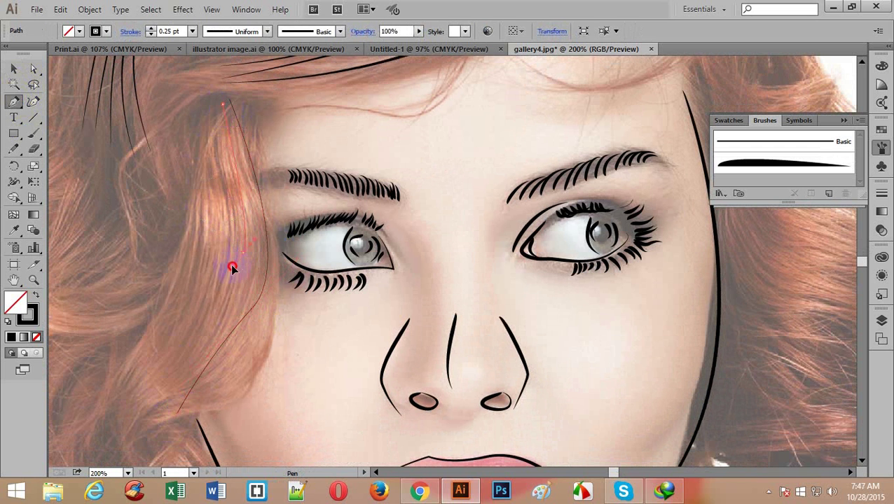
{"action": "left_click_drag", "start_coordinate": [232, 268], "coordinate": [192, 323]}
{"action": "left_click", "coordinate": [162, 415]}
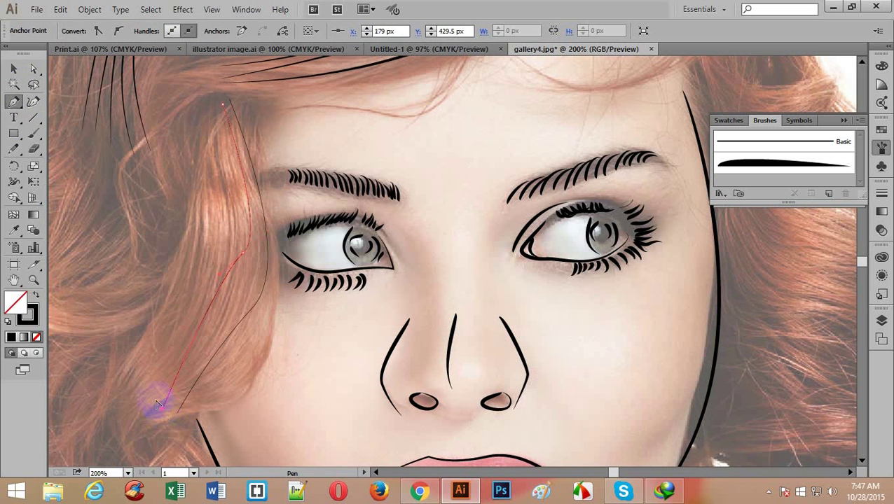
{"action": "left_click_drag", "start_coordinate": [214, 114], "coordinate": [217, 218]}
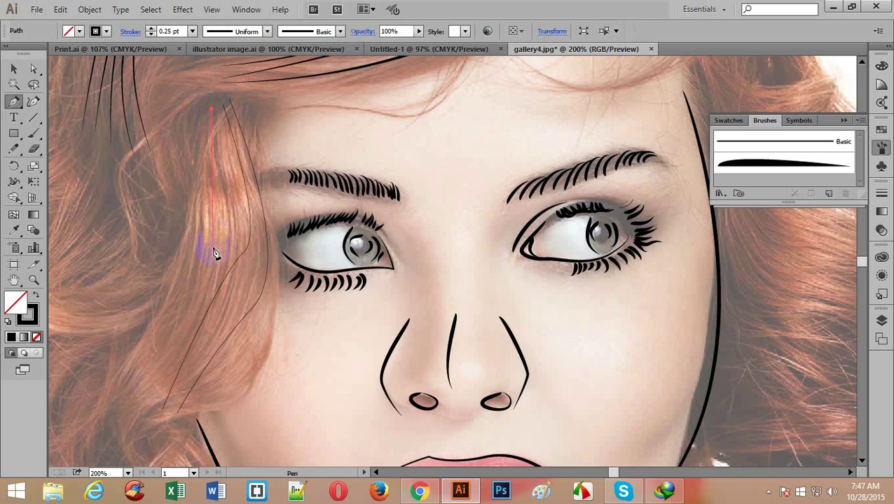
{"action": "left_click_drag", "start_coordinate": [171, 299], "coordinate": [160, 398]}
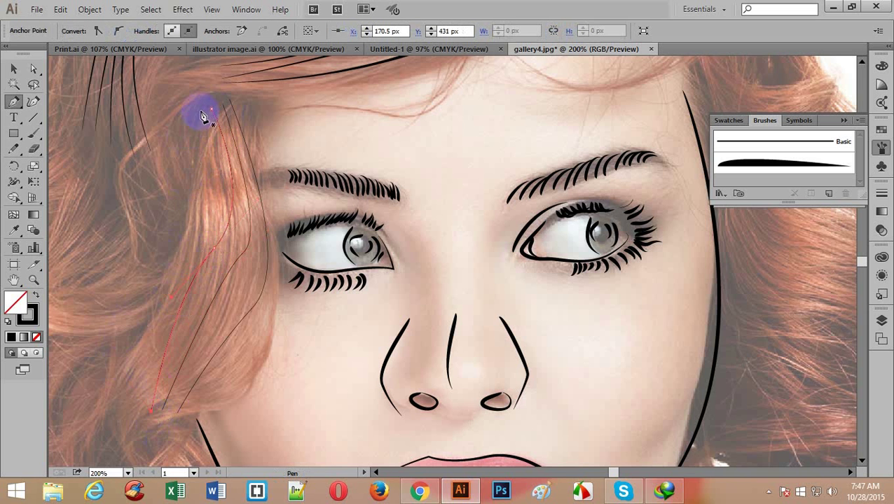
- Add three further curved strands on the outer side of the hair lock, following the existing ones from top to tip
{"action": "left_click_drag", "start_coordinate": [200, 112], "coordinate": [199, 194]}
{"action": "left_click_drag", "start_coordinate": [161, 262], "coordinate": [143, 422]}
{"action": "left_click", "coordinate": [163, 243], "text": "ctrl"}
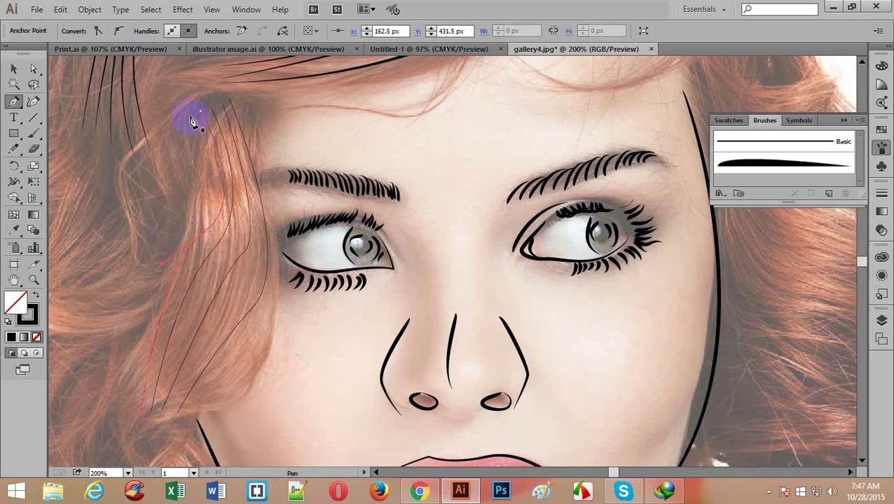
{"action": "left_click_drag", "start_coordinate": [189, 114], "coordinate": [199, 193]}
{"action": "left_click_drag", "start_coordinate": [168, 227], "coordinate": [143, 329]}
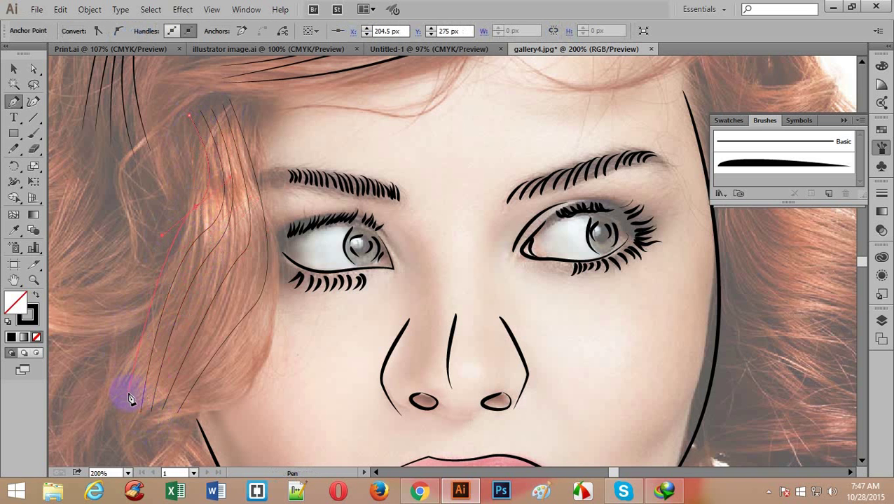
{"action": "left_click", "coordinate": [176, 125], "text": "ctrl"}
{"action": "left_click_drag", "start_coordinate": [174, 122], "coordinate": [119, 412]}
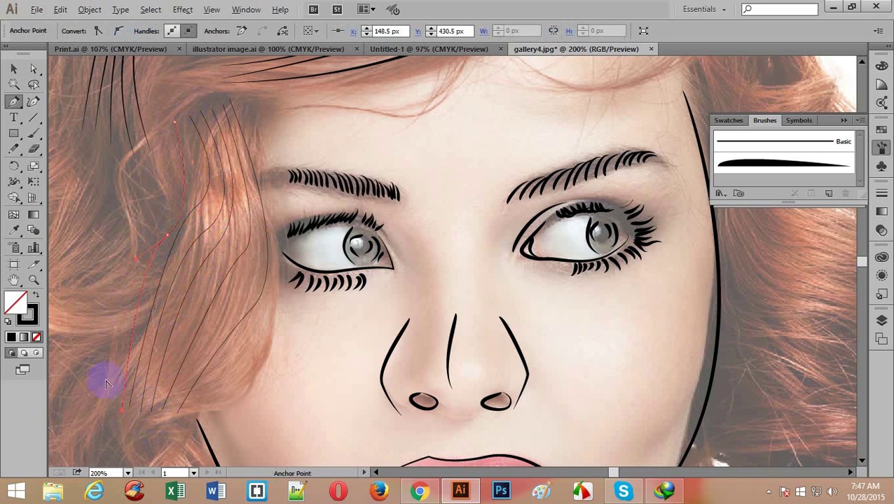
{"action": "key", "text": "ctrl"}
{"action": "left_click", "coordinate": [93, 317], "text": "ctrl"}
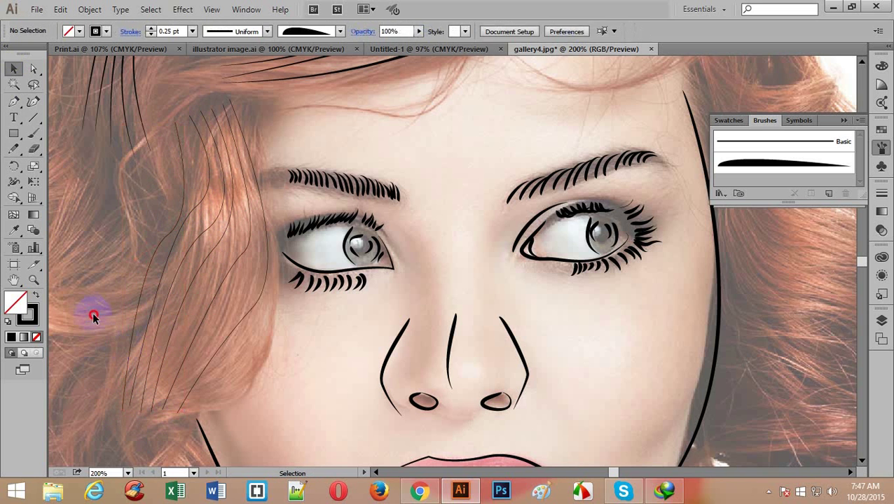
- Apply the tapered art brush with a 0.25 pt stroke to the six new strands beside the left-hand eye
{"action": "left_click_drag", "start_coordinate": [243, 386], "coordinate": [179, 204]}
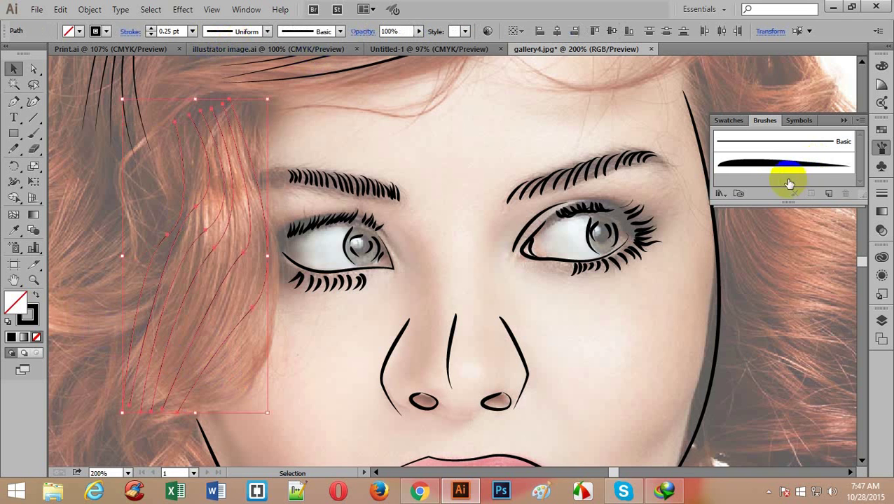
{"action": "left_click", "coordinate": [769, 161]}
{"action": "left_click", "coordinate": [192, 31]}
{"action": "left_click", "coordinate": [181, 40]}
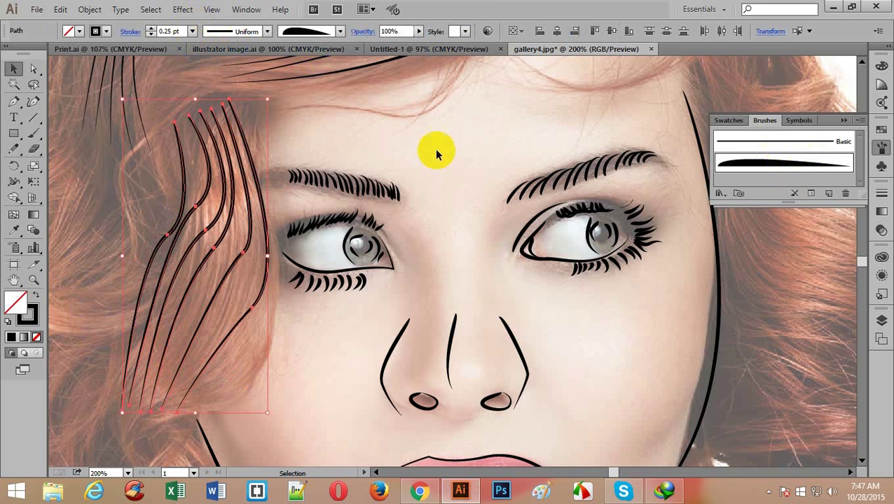
{"action": "left_click", "coordinate": [435, 148], "text": "ctrl"}
- Review the whole traced portrait and move in on the untraced hair right of the parting, with the Pen tool ready
{"action": "left_click", "coordinate": [472, 140], "text": "ctrl+alt"}
{"action": "left_click", "coordinate": [474, 141], "text": "ctrl+alt"}
{"action": "left_click", "coordinate": [472, 143], "text": "ctrl+alt"}
{"action": "left_click", "coordinate": [382, 295], "text": "ctrl+alt"}
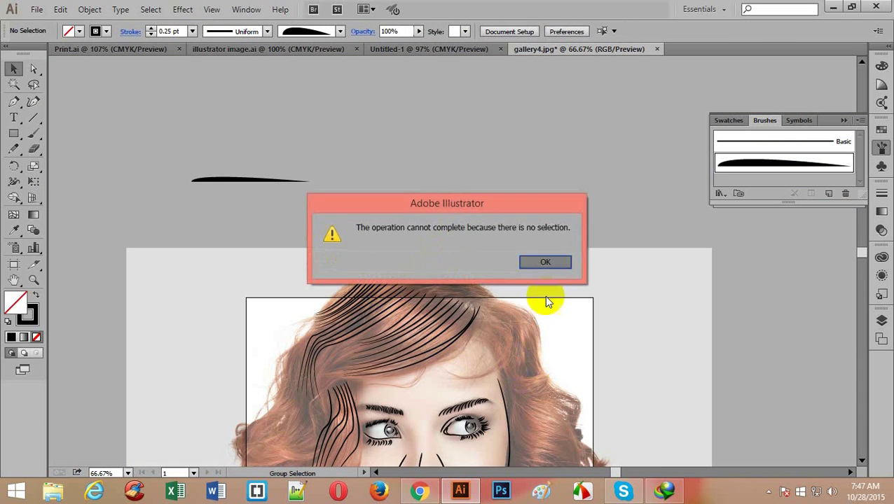
{"action": "left_click", "coordinate": [548, 261]}
{"action": "left_click_drag", "start_coordinate": [508, 349], "coordinate": [367, 113]}
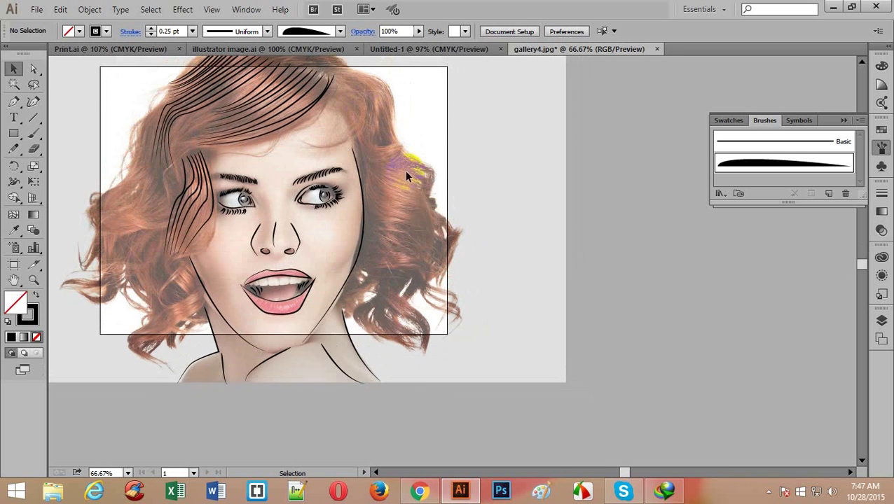
{"action": "scroll", "coordinate": [405, 171], "scroll_direction": "up", "scroll_amount": 1}
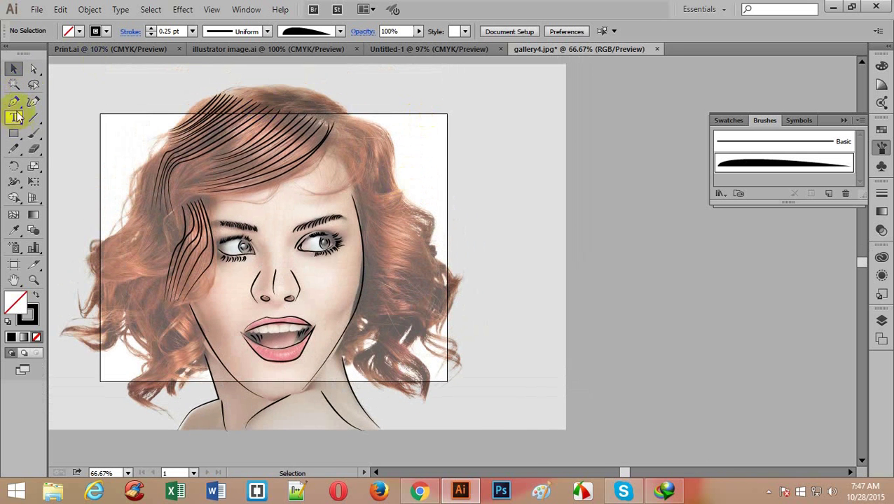
{"action": "left_click", "coordinate": [14, 102]}
{"action": "key", "text": "ctrl+plus"}
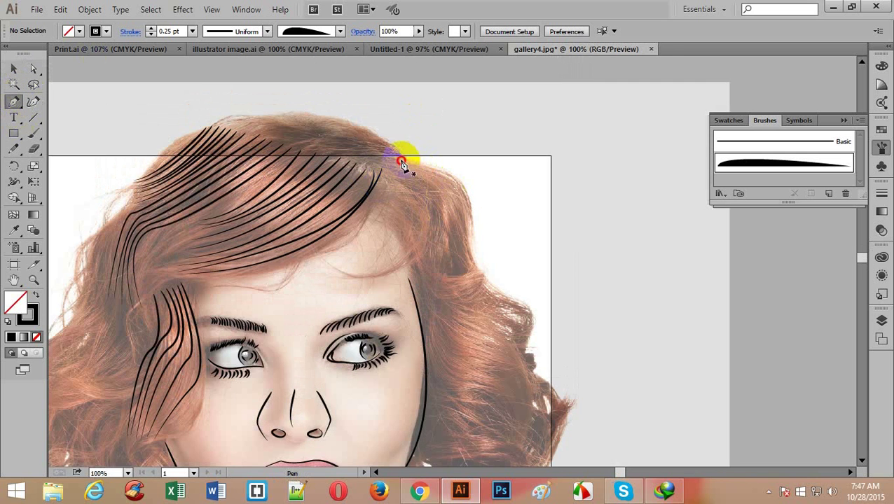
{"action": "left_click_drag", "start_coordinate": [401, 159], "coordinate": [474, 263]}
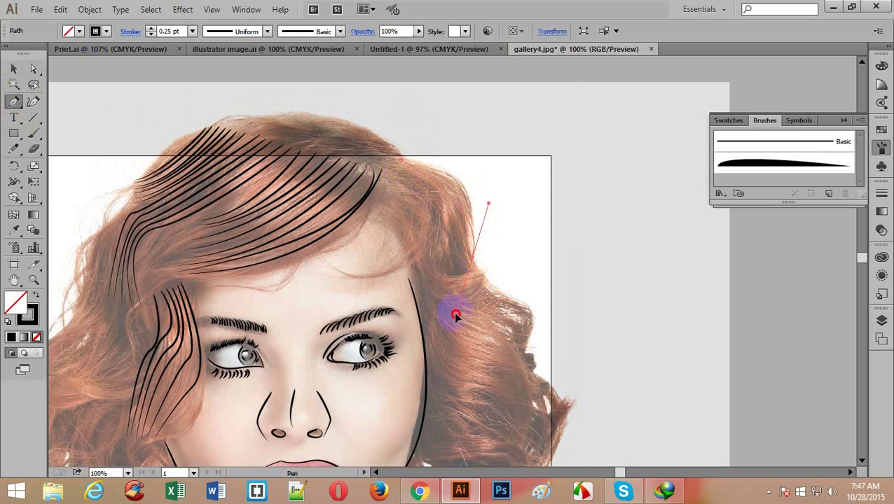
{"action": "left_click_drag", "start_coordinate": [455, 320], "coordinate": [455, 319]}
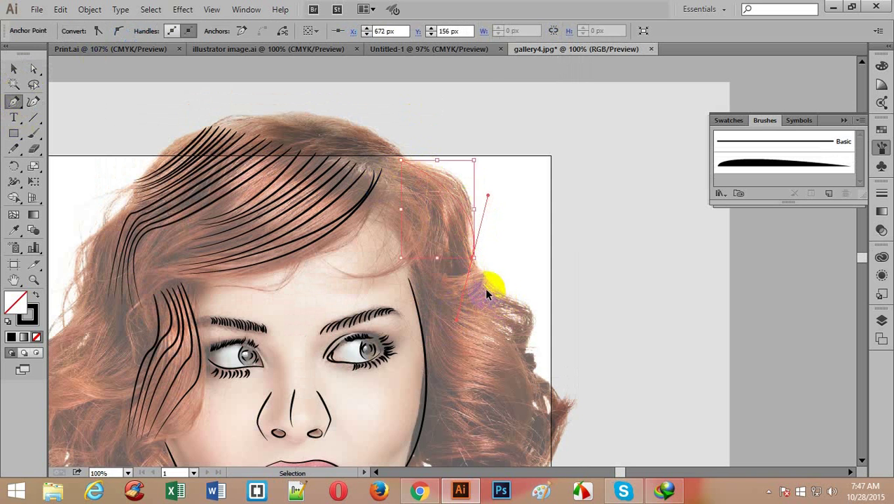
{"action": "key", "text": "ctrl+z"}
{"action": "key", "text": "ctrl+z"}
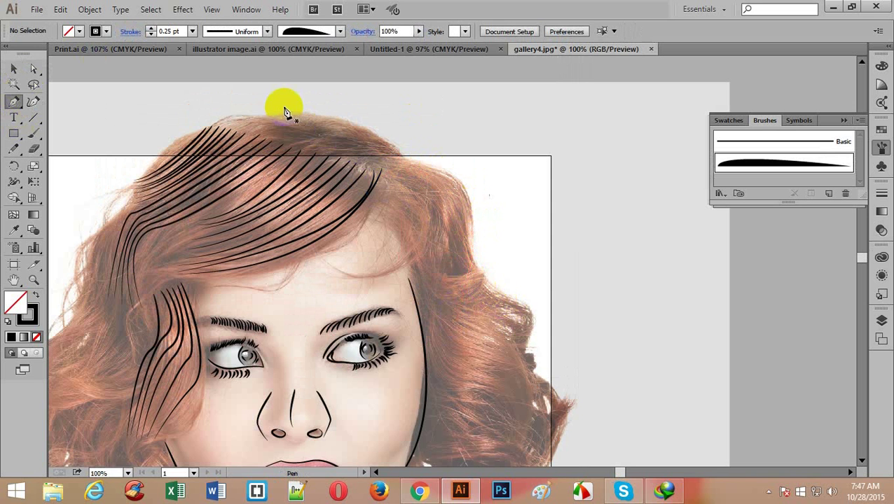
- Draw three curved Pen strands in the hair right of the parting, from the crown down the outer edge of the lock
{"action": "left_click", "coordinate": [397, 160]}
{"action": "left_click_drag", "start_coordinate": [467, 215], "coordinate": [482, 269]}
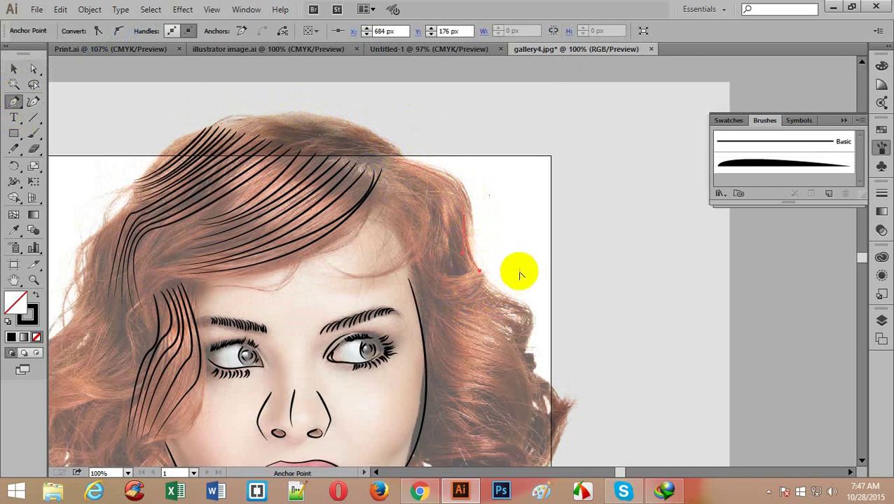
{"action": "left_click", "coordinate": [395, 169]}
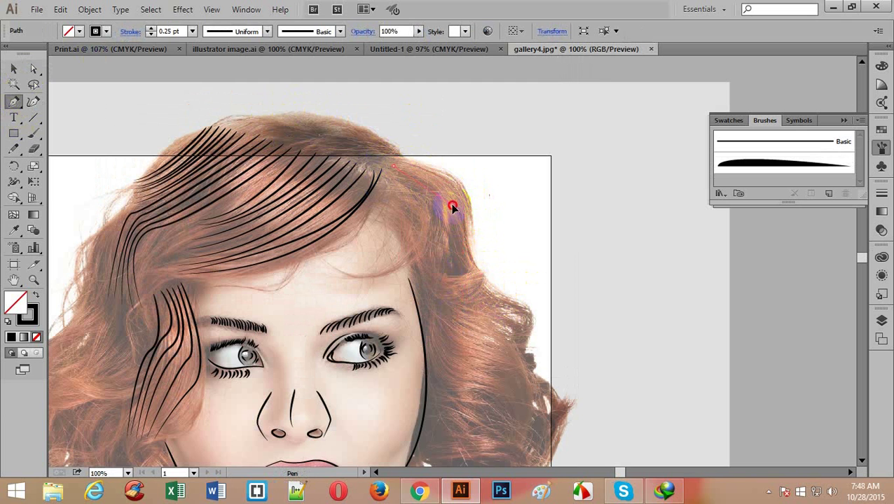
{"action": "left_click_drag", "start_coordinate": [476, 280], "coordinate": [519, 286]}
{"action": "left_click_drag", "start_coordinate": [393, 176], "coordinate": [449, 236]}
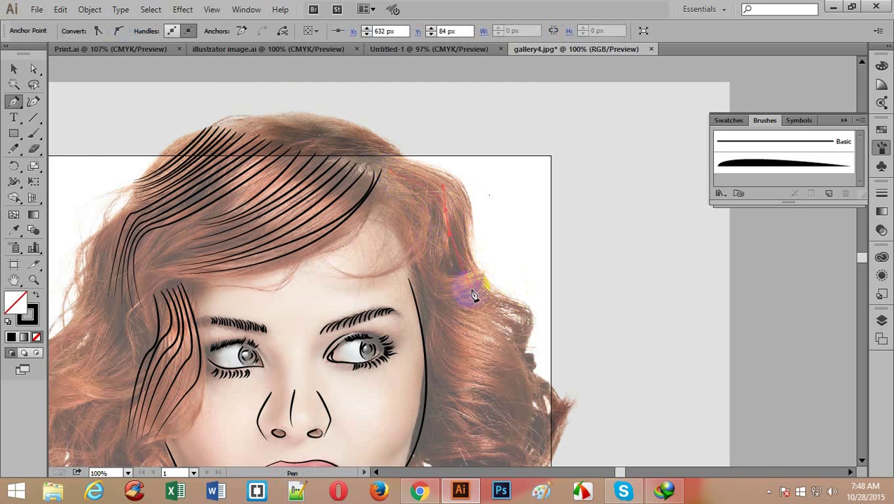
{"action": "left_click", "coordinate": [475, 289]}
{"action": "left_click", "coordinate": [442, 278], "text": "alt"}
- Add three further curved strands on the forehead side of the same lock, sweeping outward at their lower ends
{"action": "left_click_drag", "start_coordinate": [385, 178], "coordinate": [426, 215]}
{"action": "left_click_drag", "start_coordinate": [431, 251], "coordinate": [431, 252]}
{"action": "left_click_drag", "start_coordinate": [460, 287], "coordinate": [471, 298]}
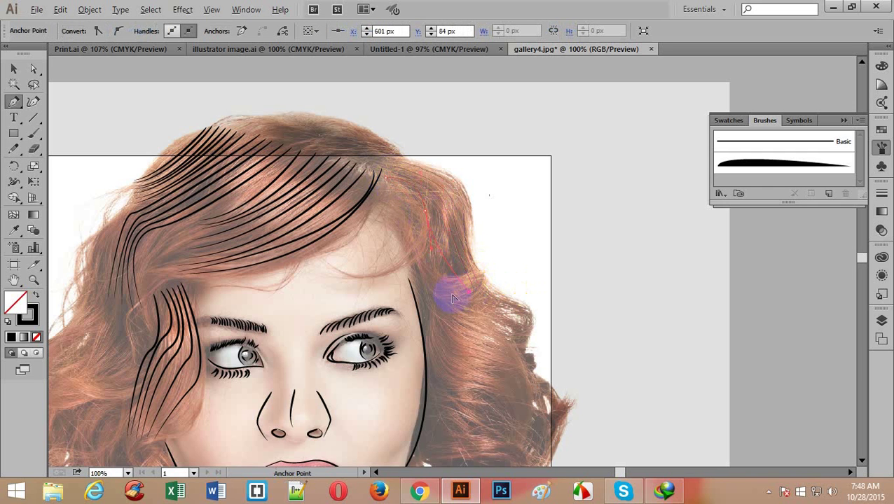
{"action": "key", "text": "alt"}
{"action": "key", "text": "Escape"}
{"action": "key", "text": "Escape"}
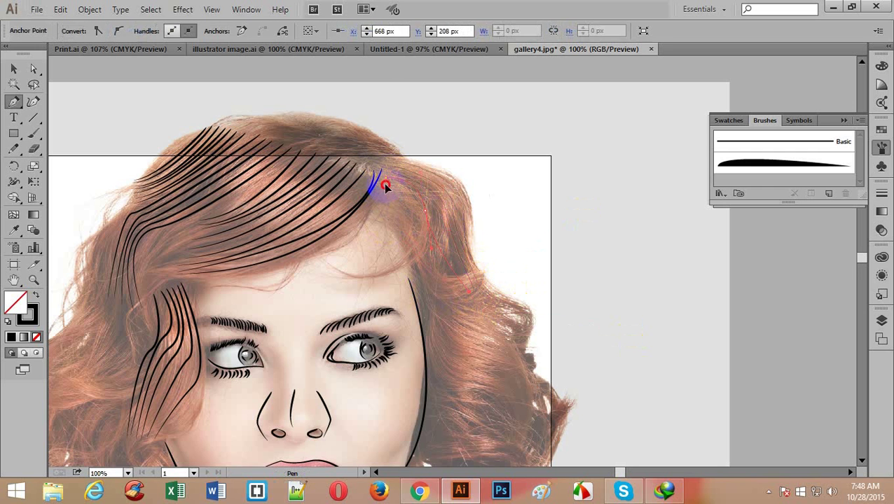
{"action": "left_click_drag", "start_coordinate": [385, 185], "coordinate": [385, 186]}
{"action": "left_click_drag", "start_coordinate": [432, 277], "coordinate": [481, 307]}
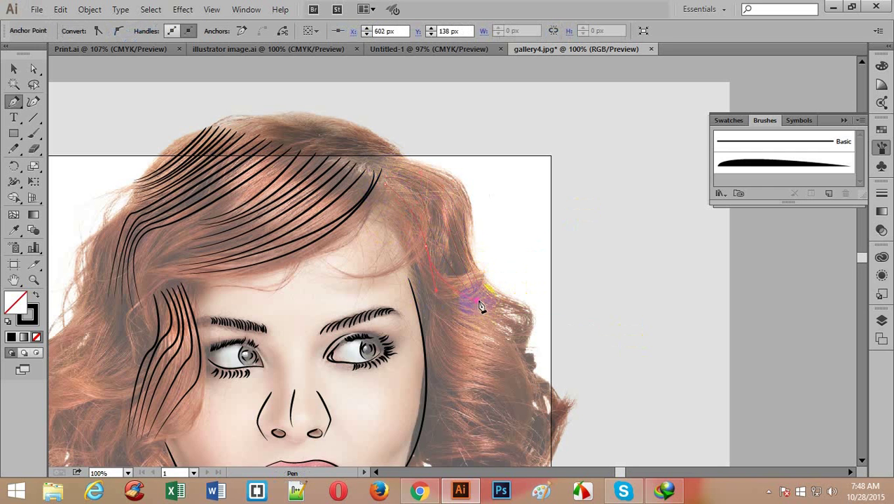
{"action": "left_click", "coordinate": [499, 343], "text": "alt"}
{"action": "left_click", "coordinate": [383, 192]}
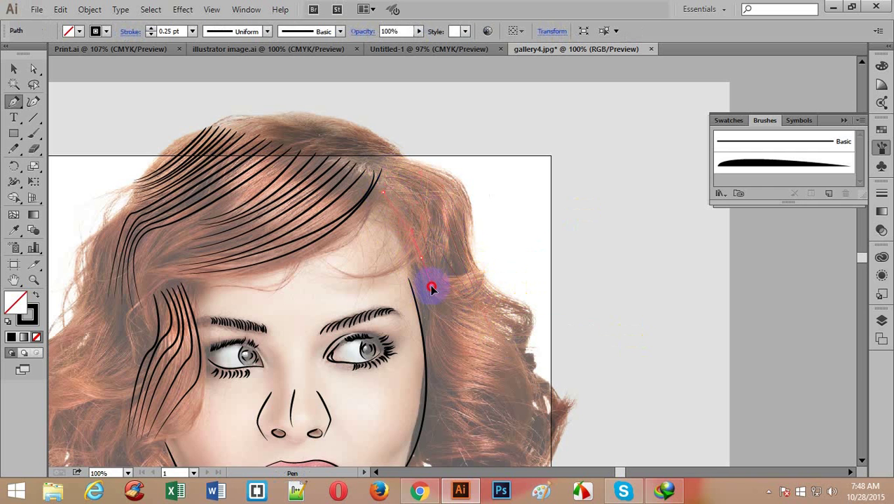
{"action": "left_click_drag", "start_coordinate": [432, 295], "coordinate": [497, 326]}
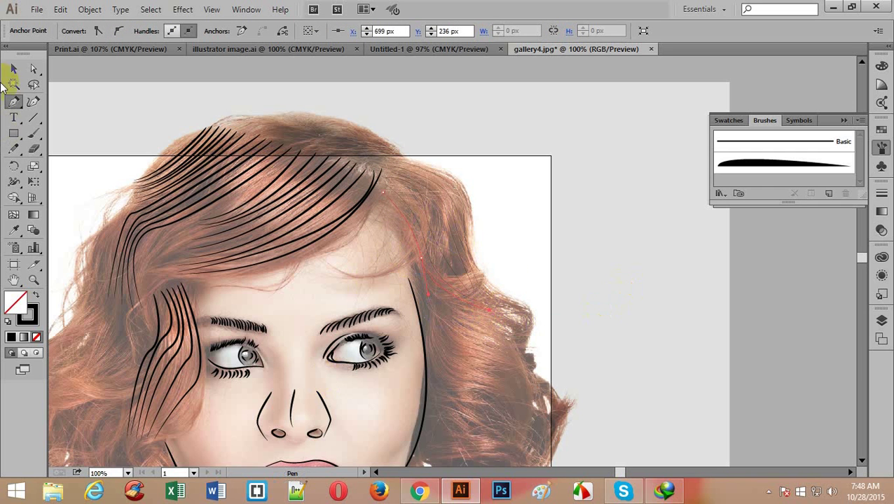
- Apply the tapered art brush with a 0.25 pt stroke to the six new strands right of the parting
{"action": "left_click", "coordinate": [13, 68]}
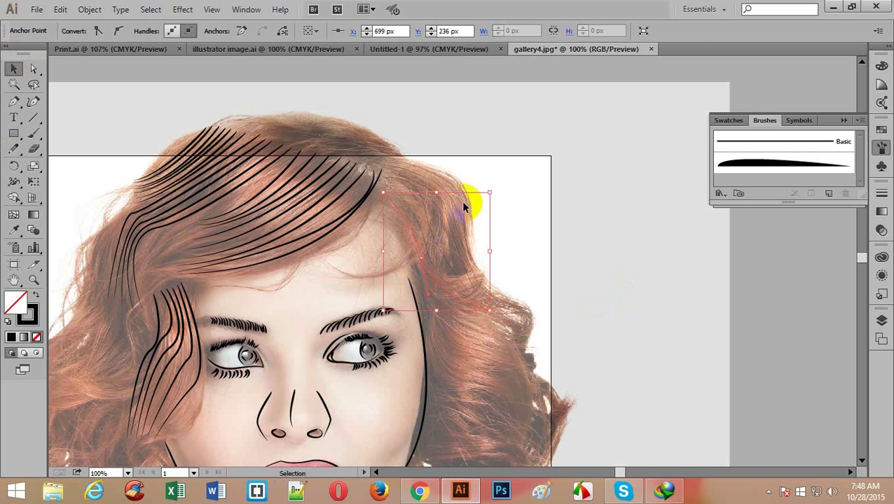
{"action": "mouse_move", "coordinate": [514, 180]}
{"action": "left_mouse_down"}
{"action": "mouse_move", "coordinate": [452, 231]}
{"action": "mouse_move", "coordinate": [410, 246]}
{"action": "left_mouse_up"}
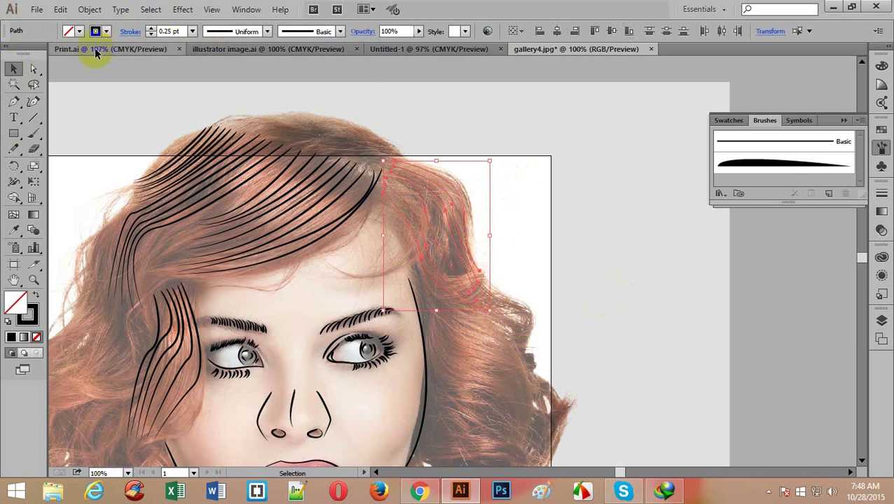
{"action": "left_click", "coordinate": [784, 162]}
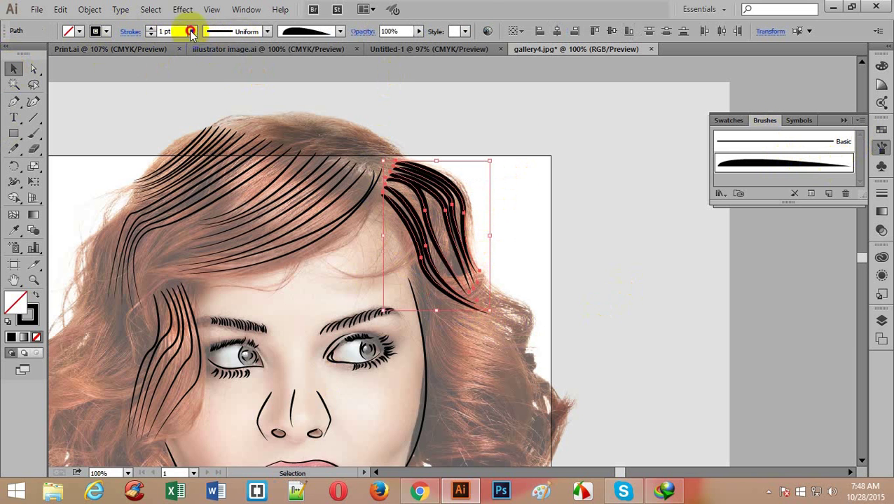
{"action": "left_click", "coordinate": [192, 32]}
{"action": "left_click", "coordinate": [195, 49]}
{"action": "left_click", "coordinate": [569, 205]}
- Hide Layer 1, which holds the reference photo, leaving the line art on Layer 2 displayed
{"action": "scroll", "coordinate": [803, 353], "scroll_direction": "down", "scroll_amount": 2}
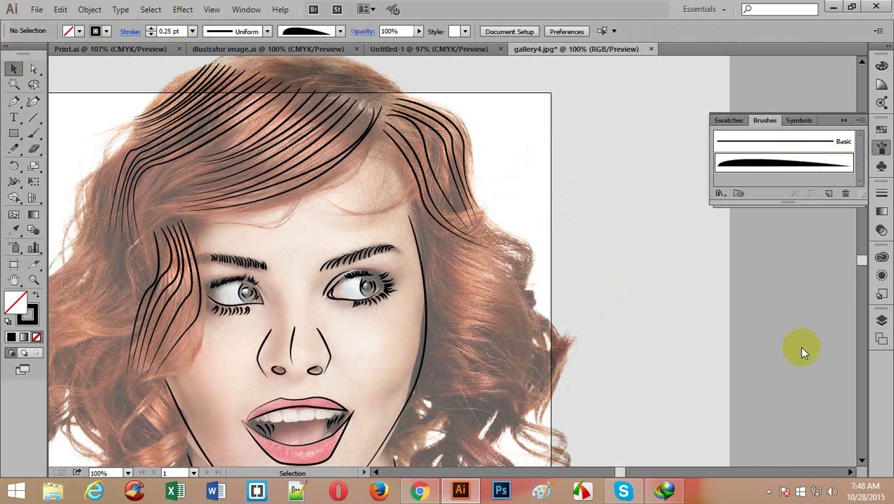
{"action": "left_click", "coordinate": [881, 339]}
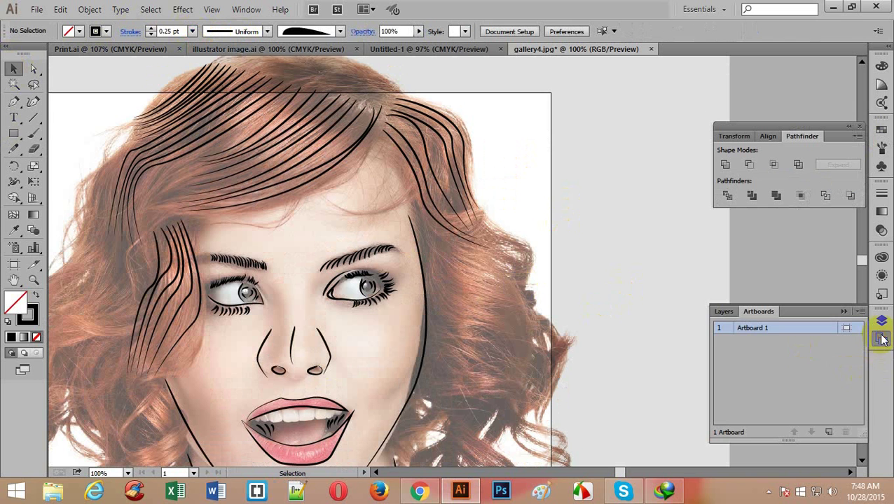
{"action": "left_click", "coordinate": [725, 312]}
{"action": "left_click", "coordinate": [720, 342]}
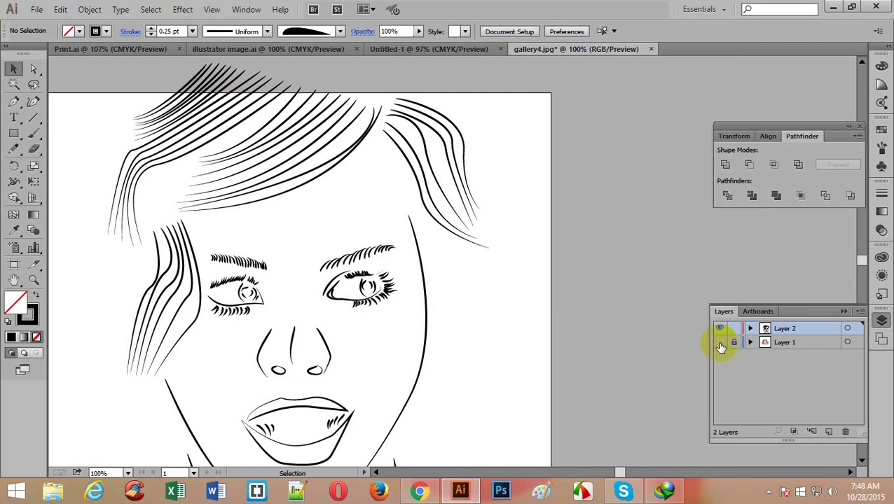
- Fill the lower lip shape with a light pink colour
{"action": "left_click", "coordinate": [325, 208], "text": "alt"}
{"action": "scroll", "coordinate": [371, 213], "scroll_direction": "down", "scroll_amount": 3}
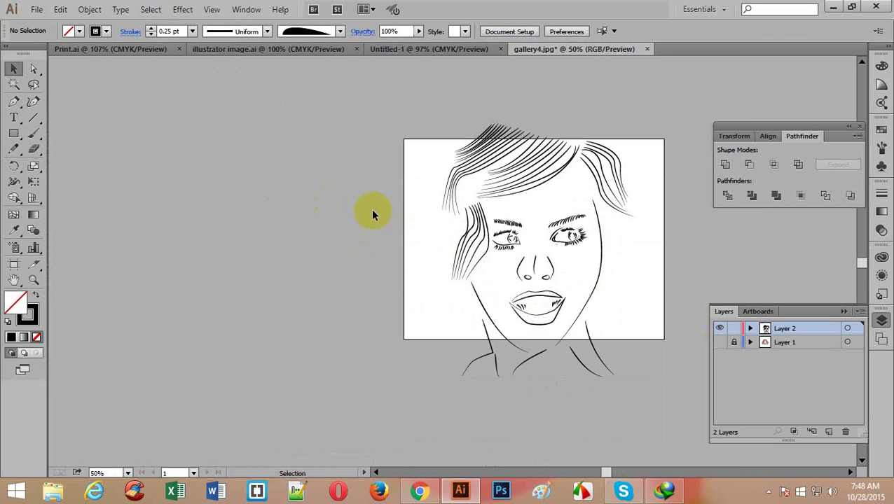
{"action": "left_click", "coordinate": [629, 266]}
{"action": "scroll", "coordinate": [461, 234], "scroll_direction": "down", "scroll_amount": 2}
{"action": "scroll", "coordinate": [461, 235], "scroll_direction": "up", "scroll_amount": 2}
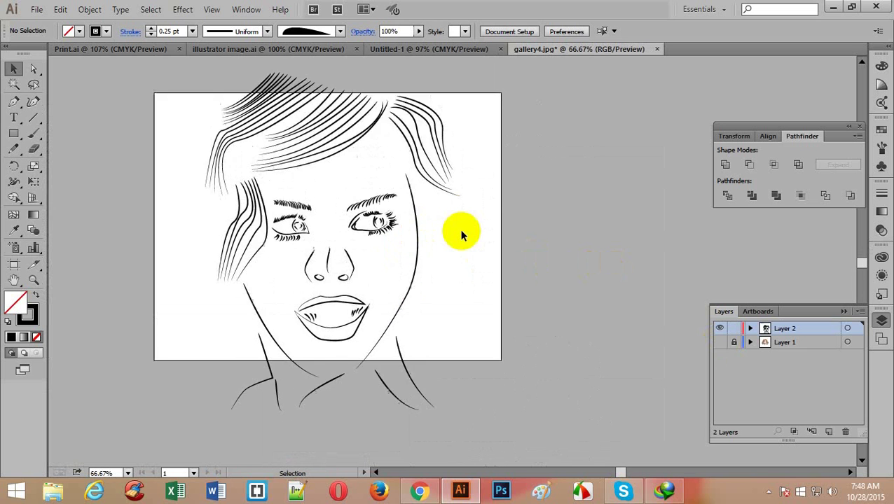
{"action": "scroll", "coordinate": [461, 234], "scroll_direction": "up", "scroll_amount": 3}
{"action": "scroll", "coordinate": [461, 234], "scroll_direction": "down", "scroll_amount": 3}
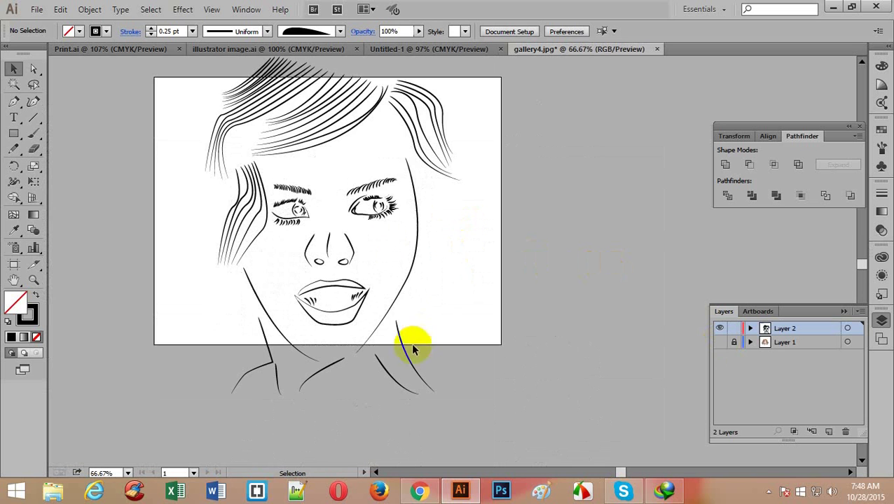
{"action": "left_click", "coordinate": [312, 323]}
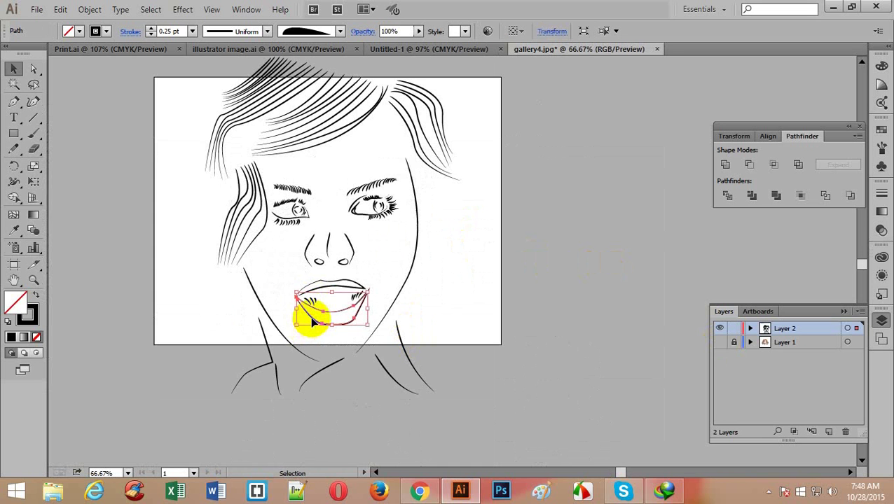
{"action": "double_click", "coordinate": [16, 301]}
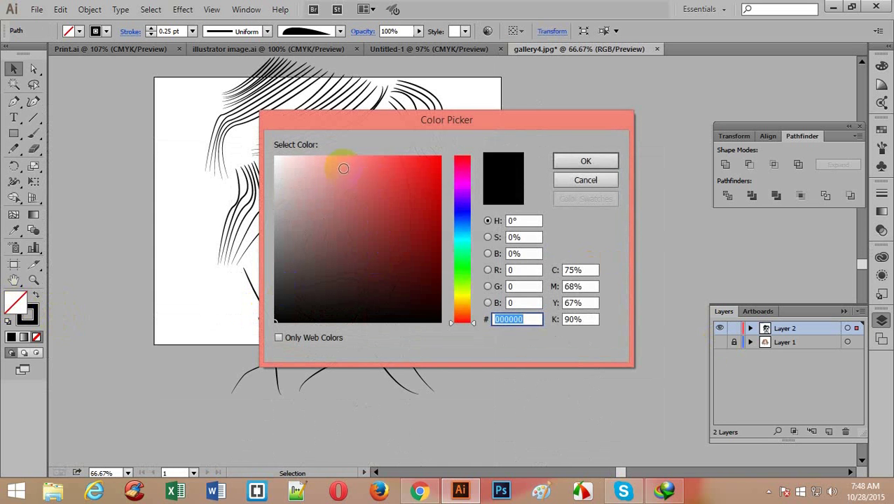
{"action": "left_click_drag", "start_coordinate": [339, 165], "coordinate": [326, 152]}
{"action": "left_click", "coordinate": [586, 160]}
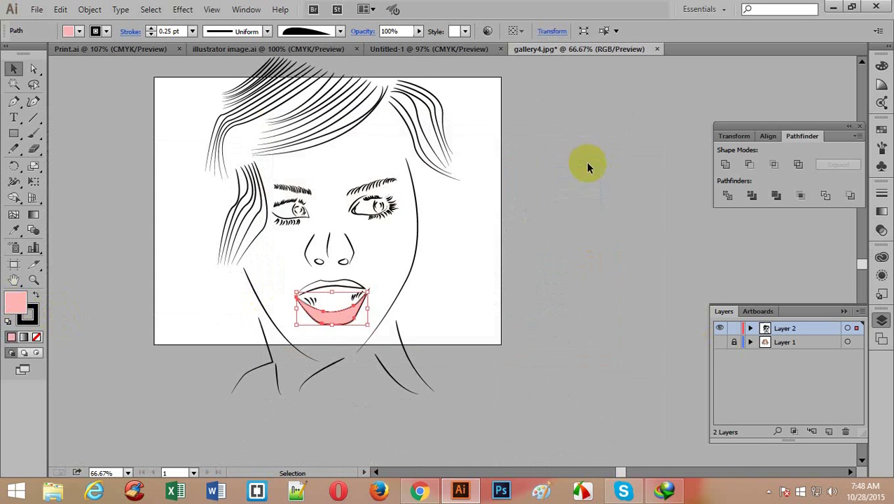
- Fill the upper lip shape with pink FFA6A6 and deselect it
{"action": "left_click", "coordinate": [409, 260]}
{"action": "left_click", "coordinate": [335, 283]}
{"action": "double_click", "coordinate": [15, 300]}
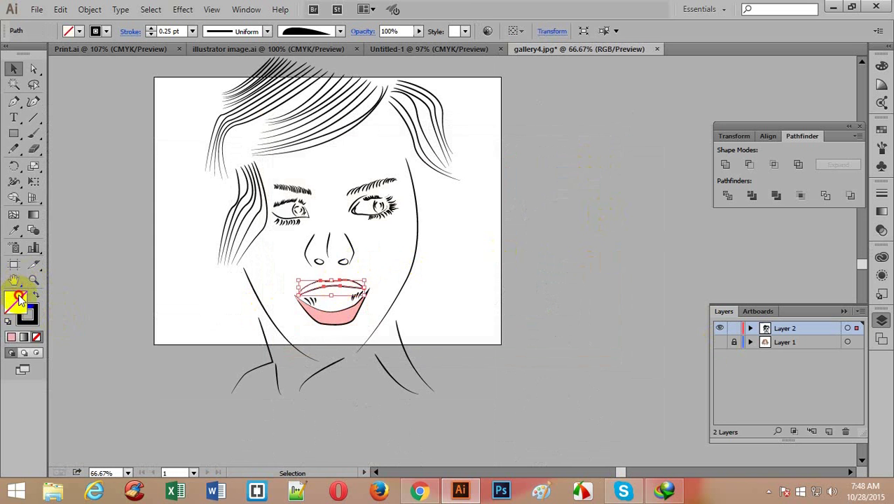
{"action": "left_click", "coordinate": [332, 154]}
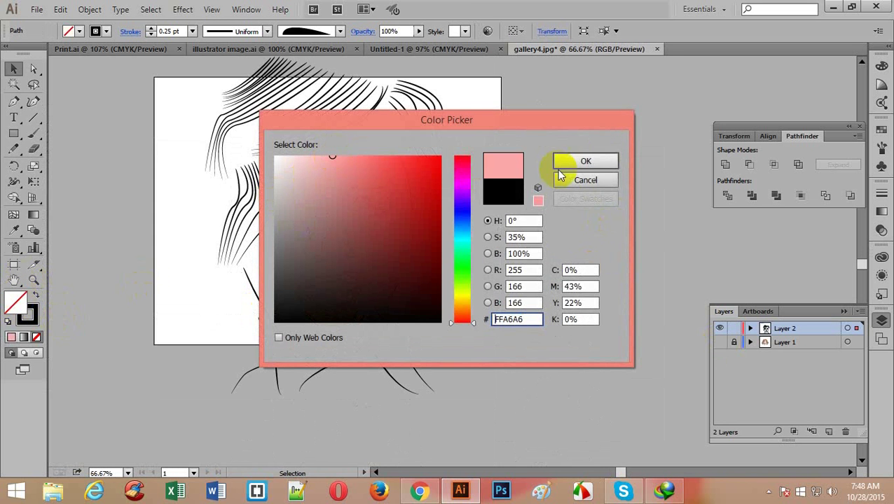
{"action": "left_click", "coordinate": [561, 163]}
{"action": "left_click", "coordinate": [595, 273]}
- Inspect the portrait with its filled lips up close and as a whole, briefly selecting all the traced paths
{"action": "left_click", "coordinate": [281, 272], "text": "ctrl"}
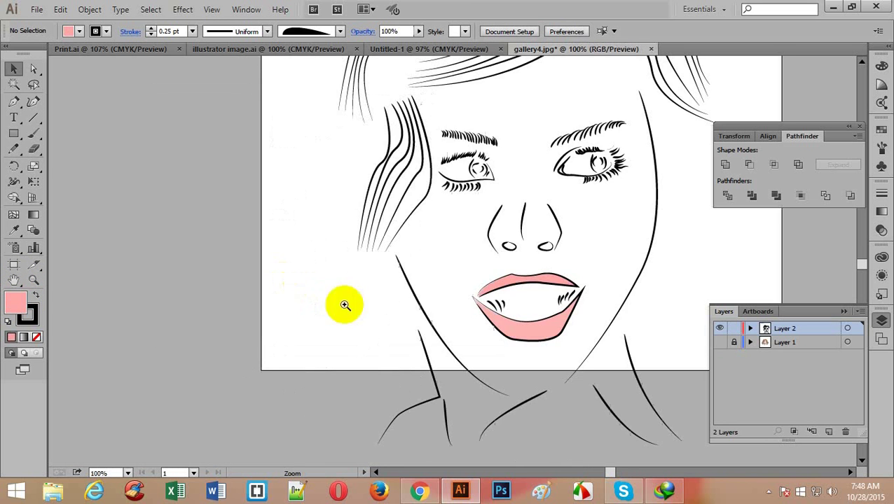
{"action": "left_click", "coordinate": [622, 271], "text": "ctrl+alt"}
{"action": "left_click", "coordinate": [622, 272], "text": "ctrl+alt"}
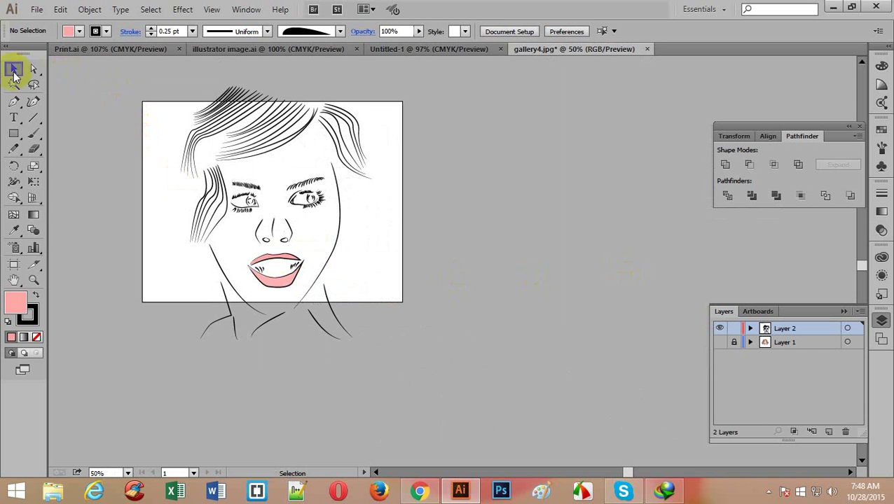
{"action": "left_click_drag", "start_coordinate": [110, 70], "coordinate": [479, 385]}
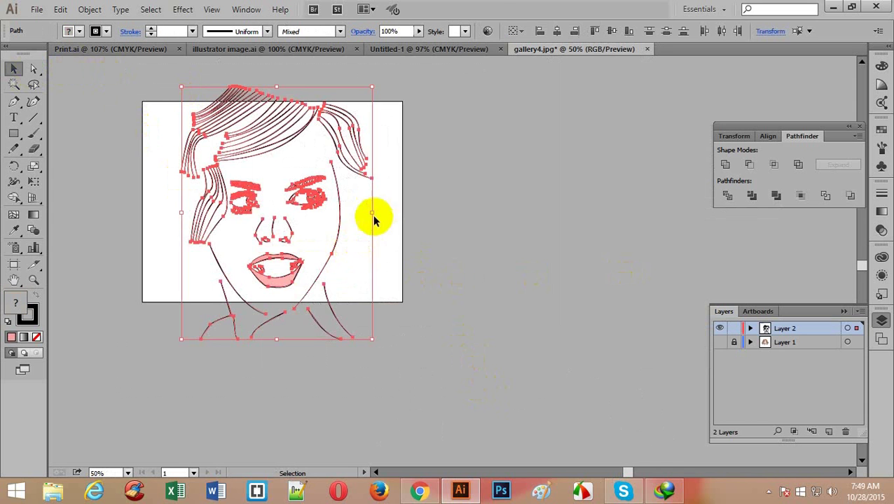
{"action": "left_click", "coordinate": [492, 285]}
{"action": "left_click", "coordinate": [346, 202], "text": "ctrl"}
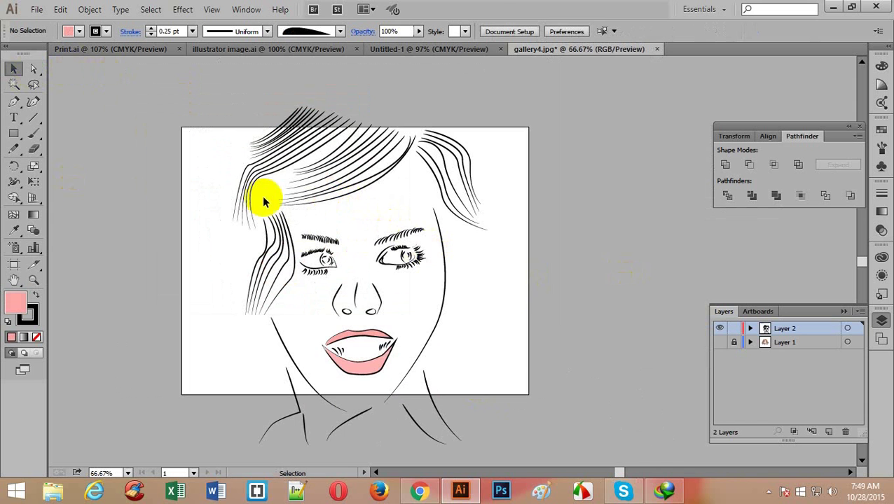
- Switch to the illustrator image.ai document and hide its Layer 1 reference photo
{"action": "left_click", "coordinate": [255, 49]}
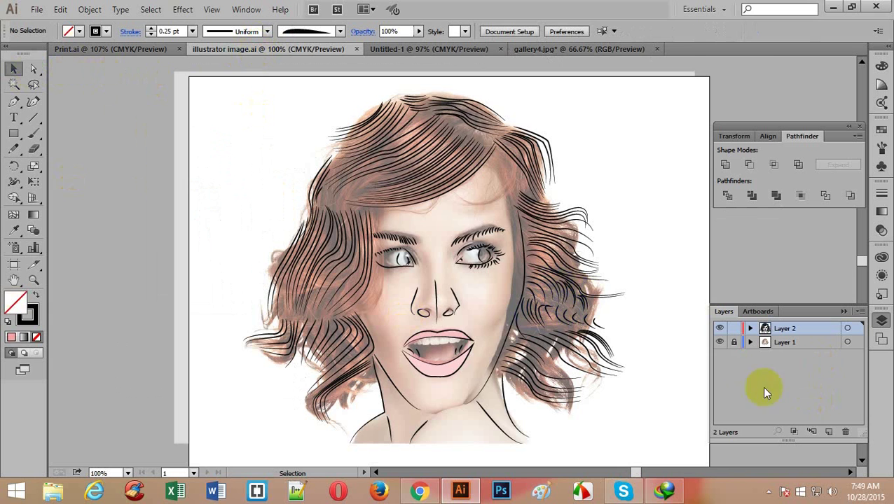
{"action": "left_click", "coordinate": [719, 342]}
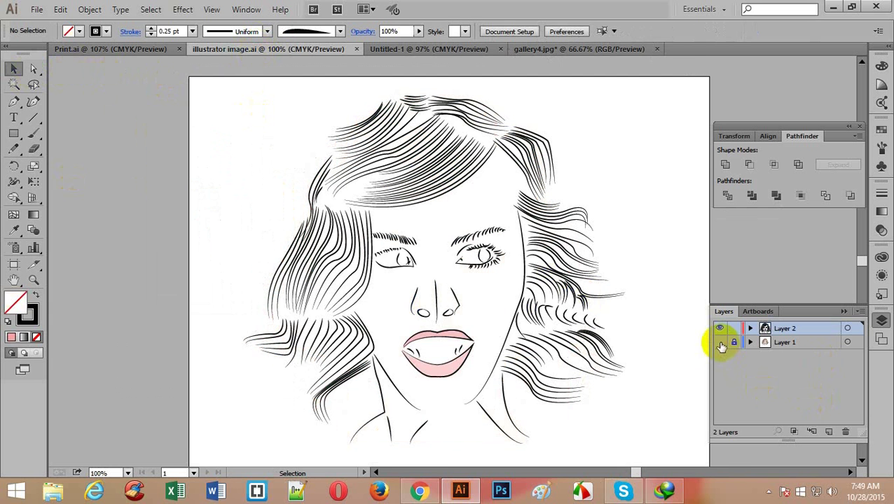
- Examine the completed example portrait, checking the hair strands, facial features, lips and neck at several magnifications
{"action": "left_click", "coordinate": [524, 282], "text": "ctrl"}
{"action": "left_click", "coordinate": [395, 296], "text": "ctrl+alt"}
{"action": "left_click", "coordinate": [399, 295], "text": "ctrl+alt"}
{"action": "scroll", "coordinate": [436, 306], "scroll_direction": "down", "scroll_amount": 5}
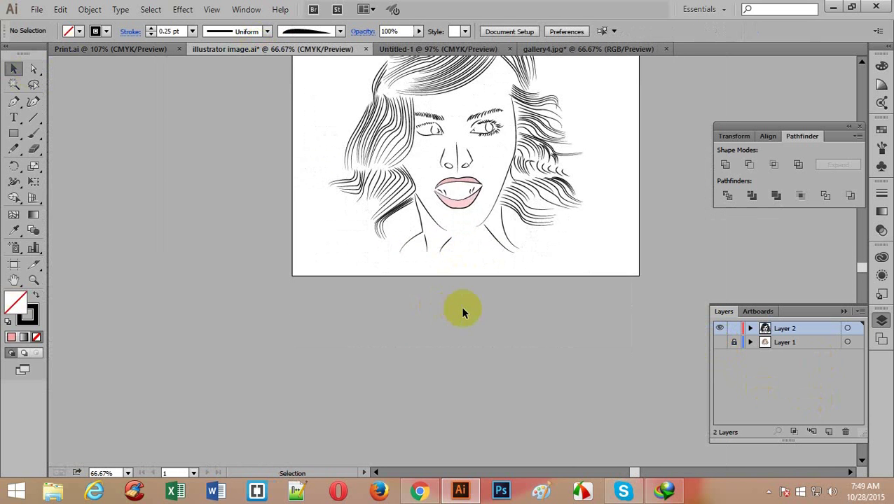
{"action": "scroll", "coordinate": [461, 308], "scroll_direction": "up", "scroll_amount": 4}
{"action": "left_click", "coordinate": [469, 259], "text": "ctrl"}
{"action": "left_click", "coordinate": [470, 261], "text": "ctrl"}
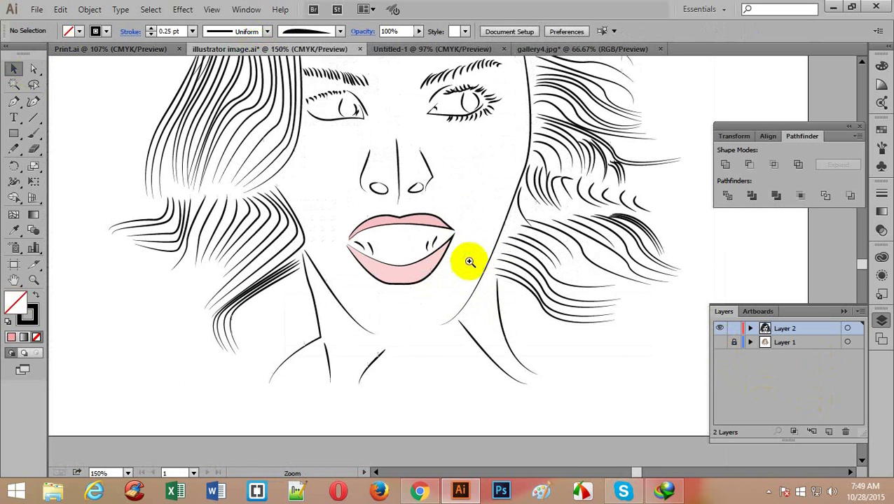
{"action": "left_click", "coordinate": [481, 158], "text": "ctrl+alt"}
{"action": "scroll", "coordinate": [448, 256], "scroll_direction": "up", "scroll_amount": 3}
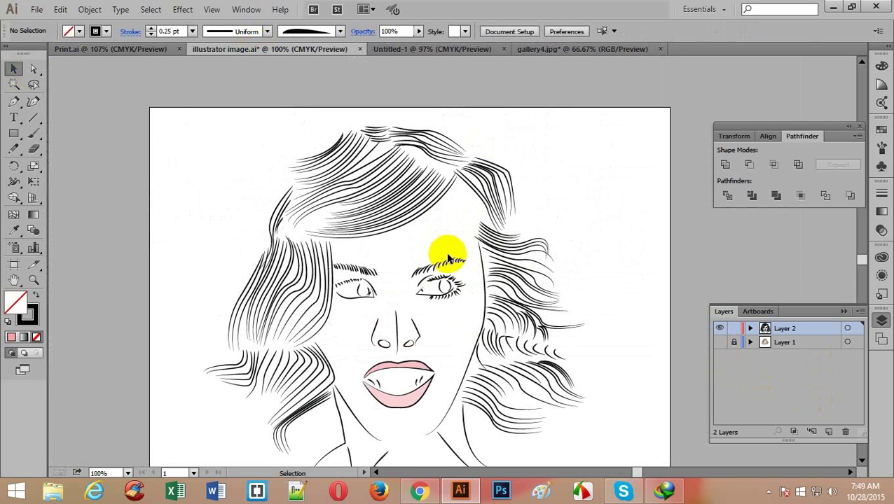